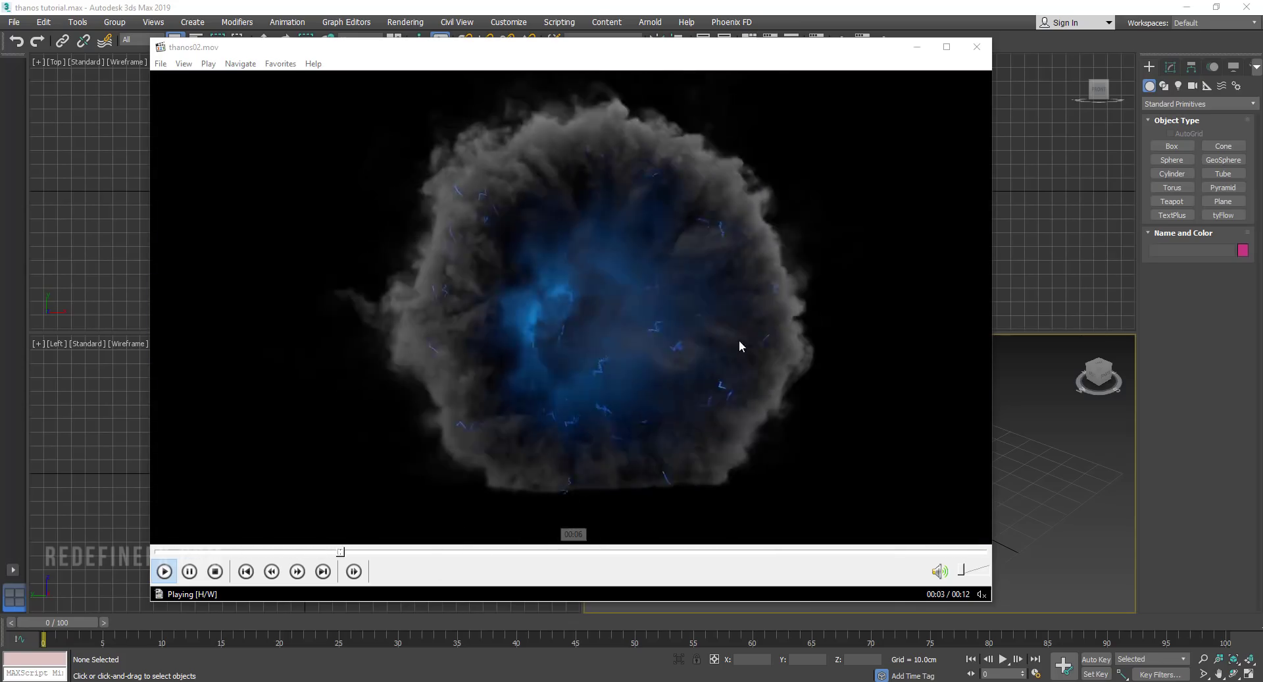
Pause the reference smoke portal video and return to the 3ds Max scene
click(579, 205)
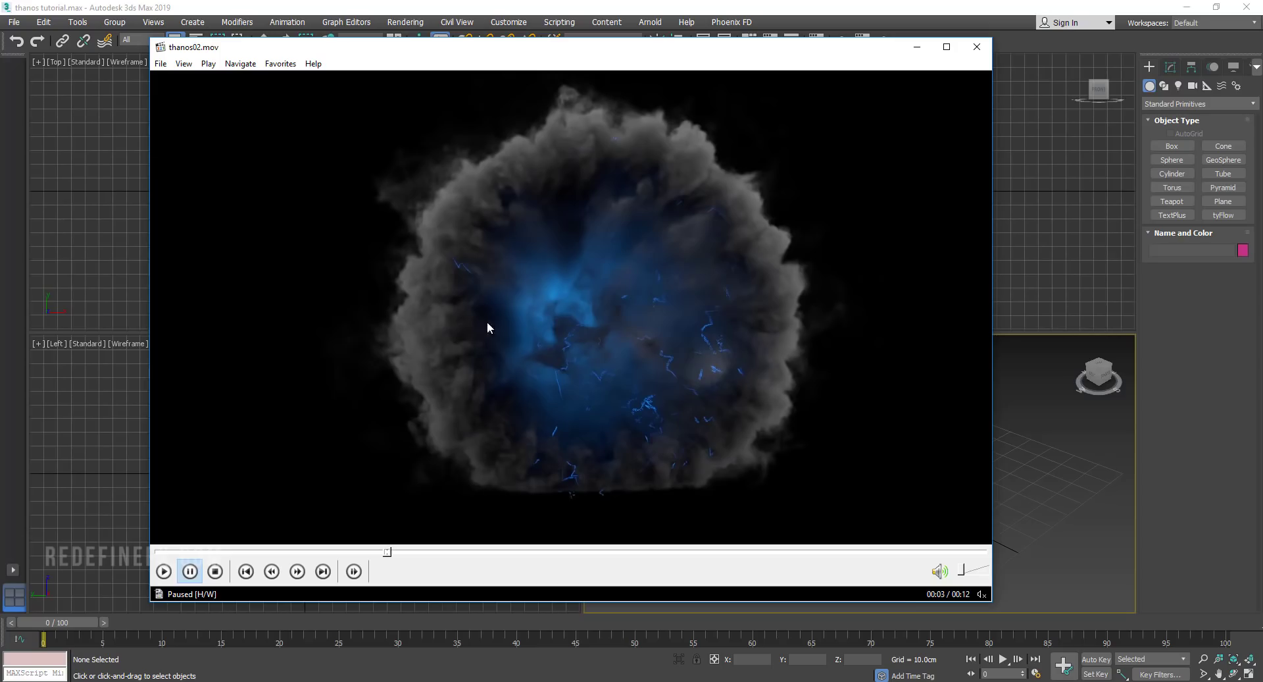
click(429, 9)
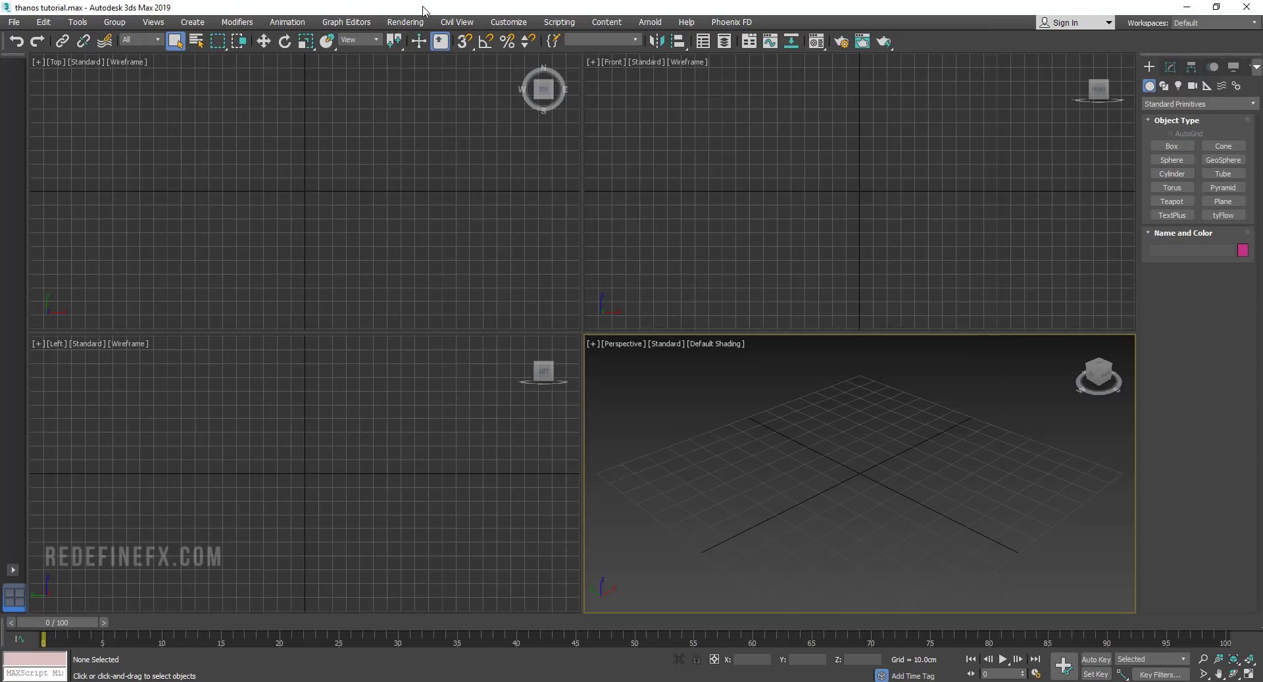
Check the system unit scale in the units setup
click(509, 22)
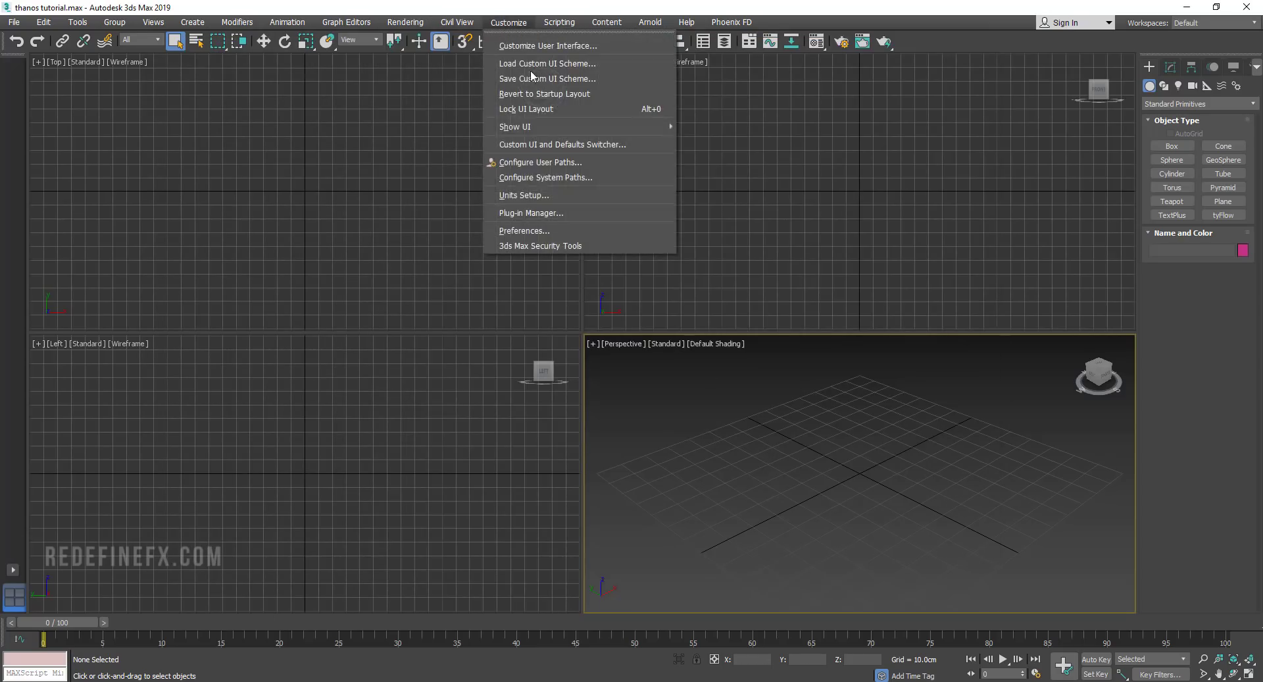
click(526, 195)
click(608, 242)
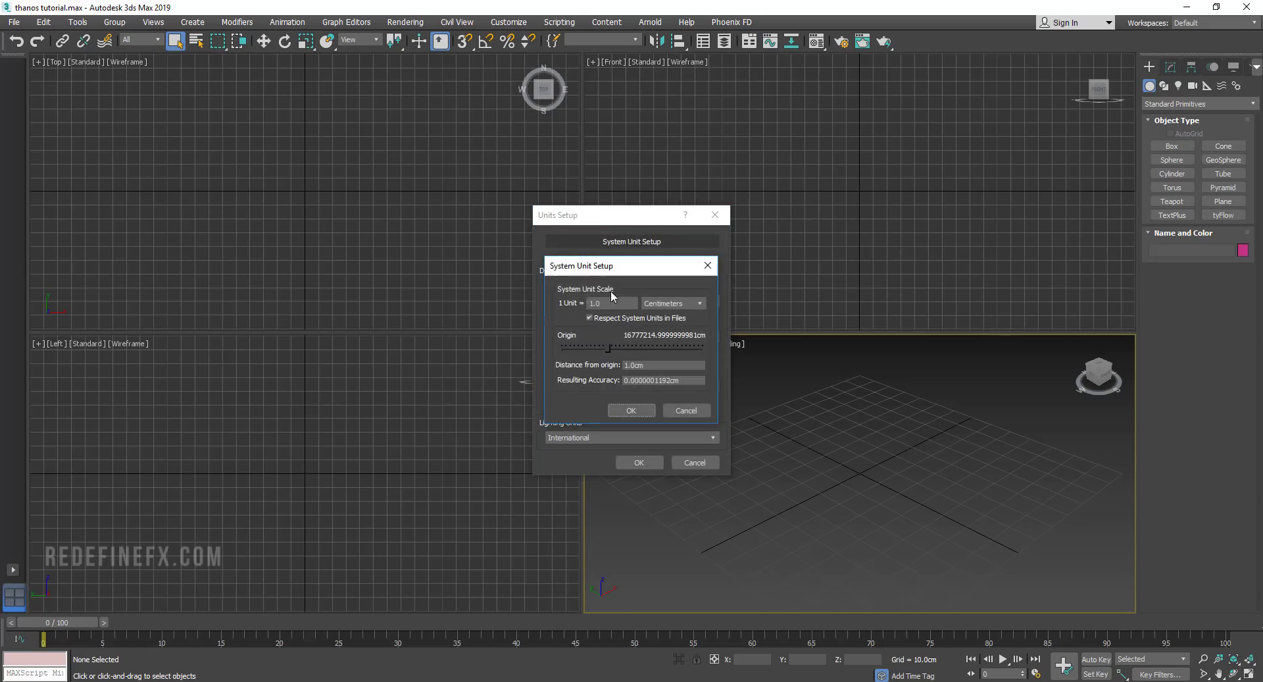
click(636, 413)
click(647, 458)
Create a torus at the grid centre with AutoGrid on, Radius 1 about 32.4 cm and Radius 2 about 2.7 cm
key(alt+w)
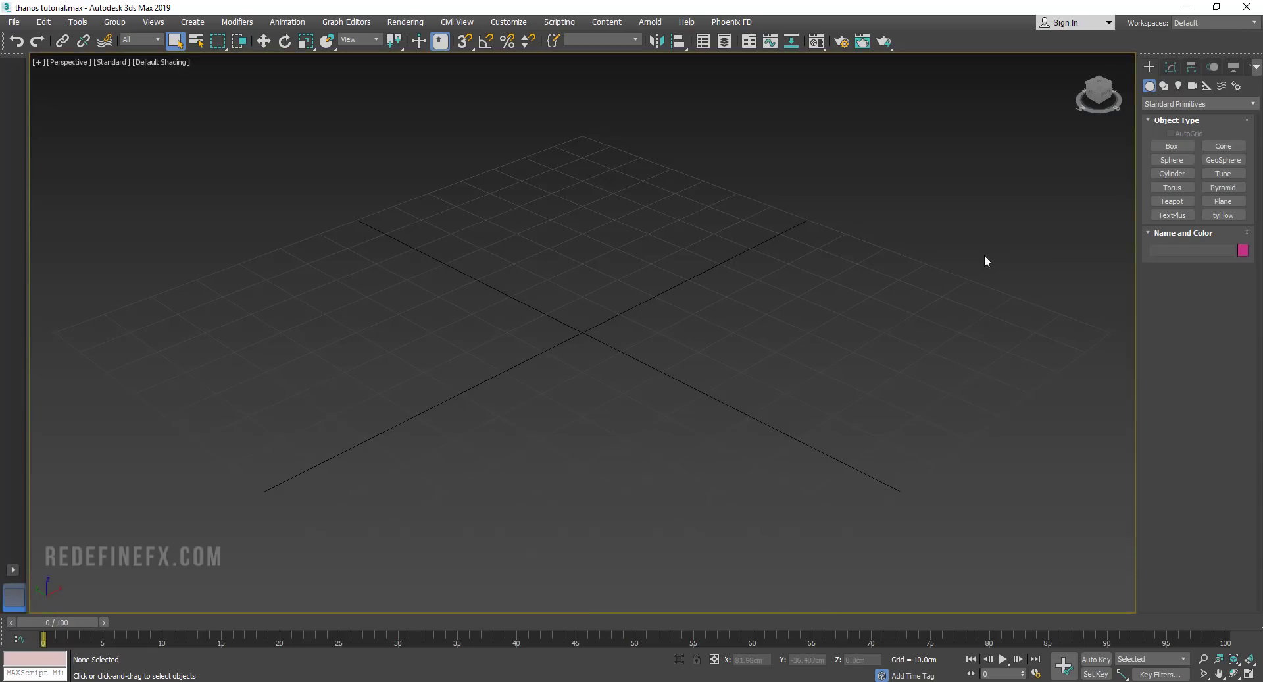
click(1173, 190)
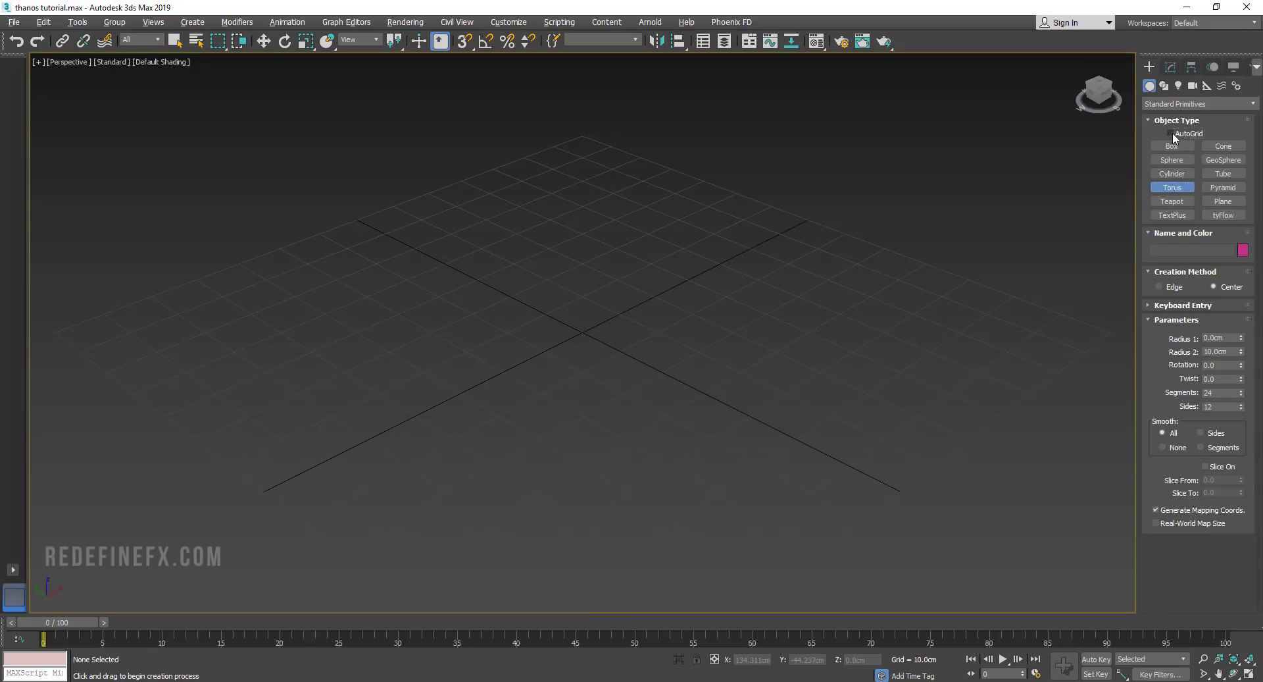
click(1173, 134)
drag(583, 338, 653, 428)
click(645, 422)
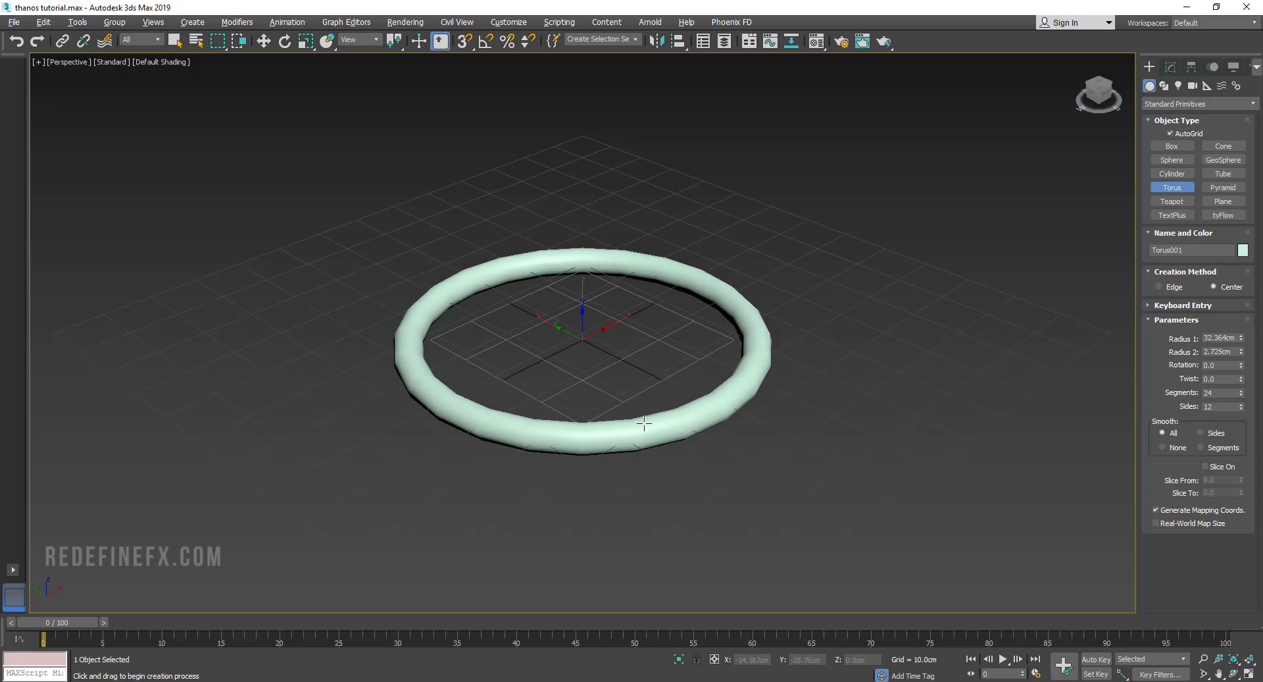
click(644, 423)
right_click(645, 423)
Rotate the torus upright and raise it to about 30.9 cm on the Z axis
alt+middle_drag(618, 384, 639, 374)
key(w)
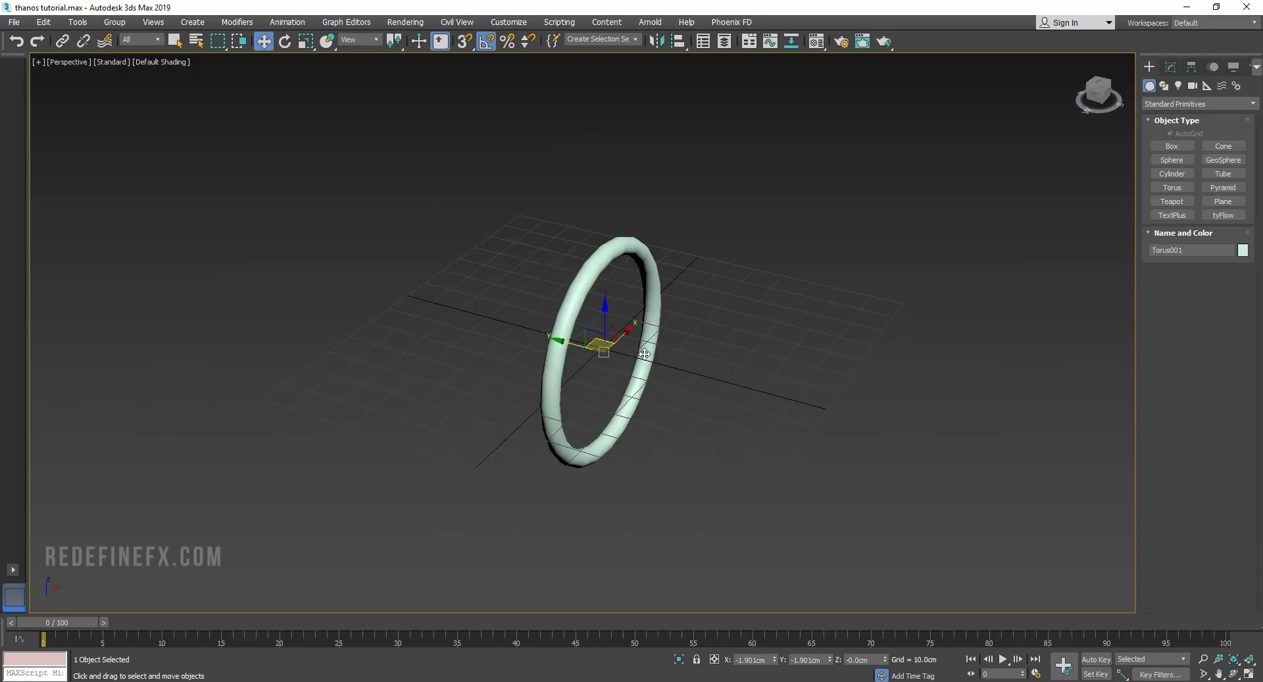
alt+middle_drag(629, 341, 610, 329)
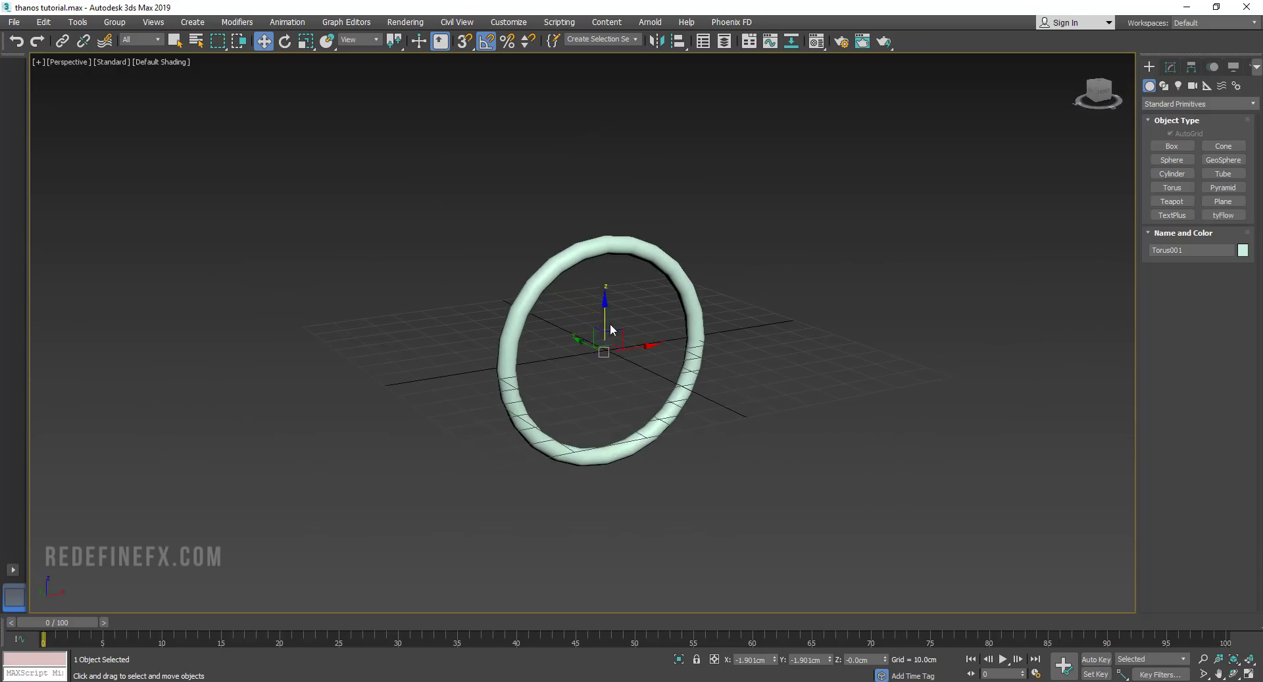
drag(604, 318, 579, 219)
alt+middle_drag(600, 232, 571, 231)
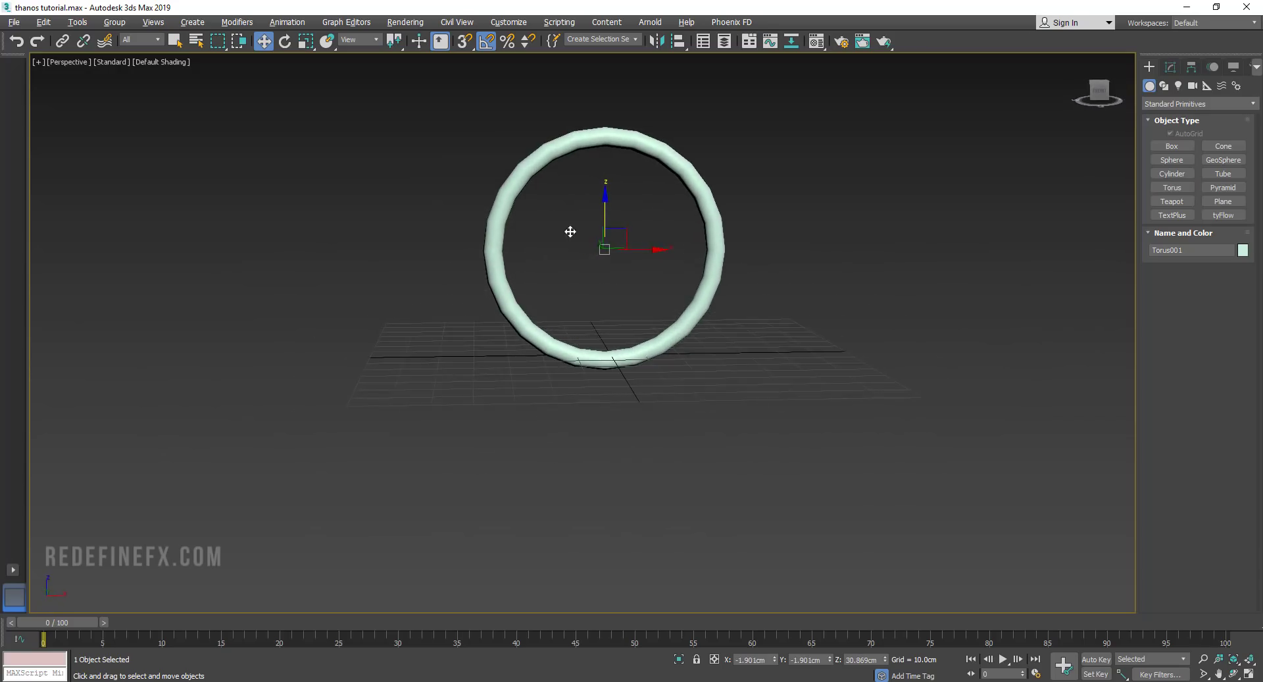
Review the lower edge of the portal in the reference video, then return to the 3ds Max scene
key(alt+Tab)
click(619, 353)
click(618, 353)
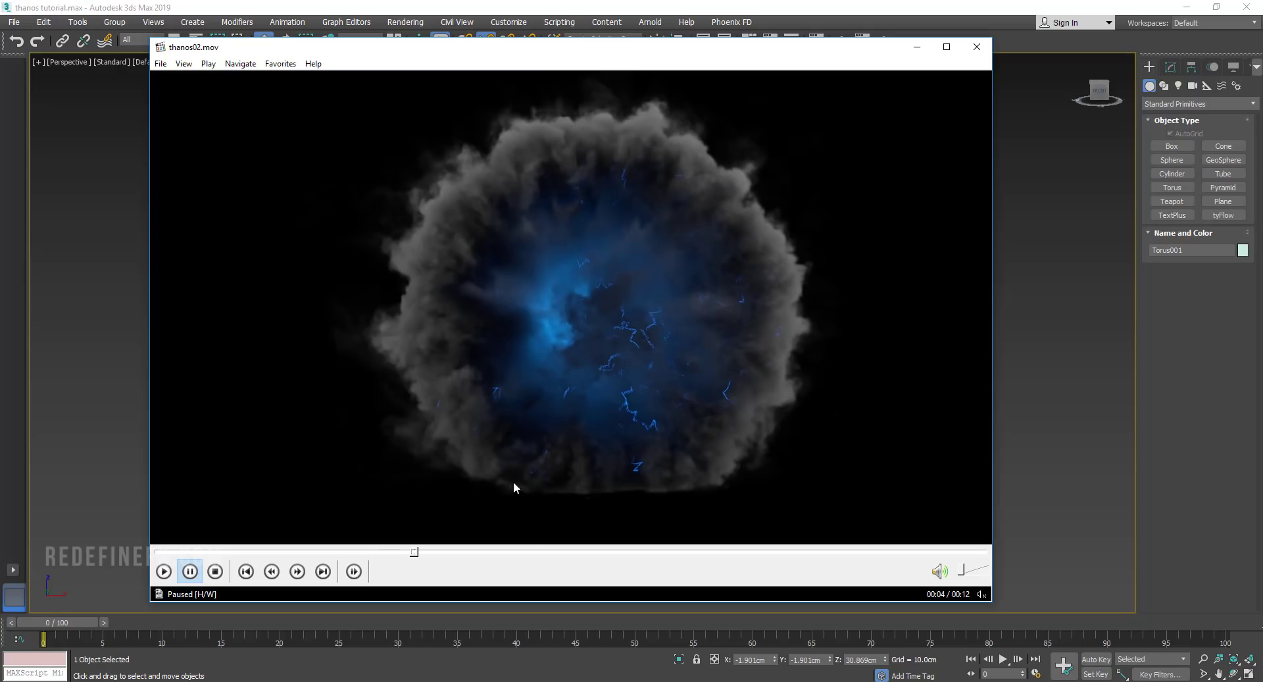
key(alt+Tab)
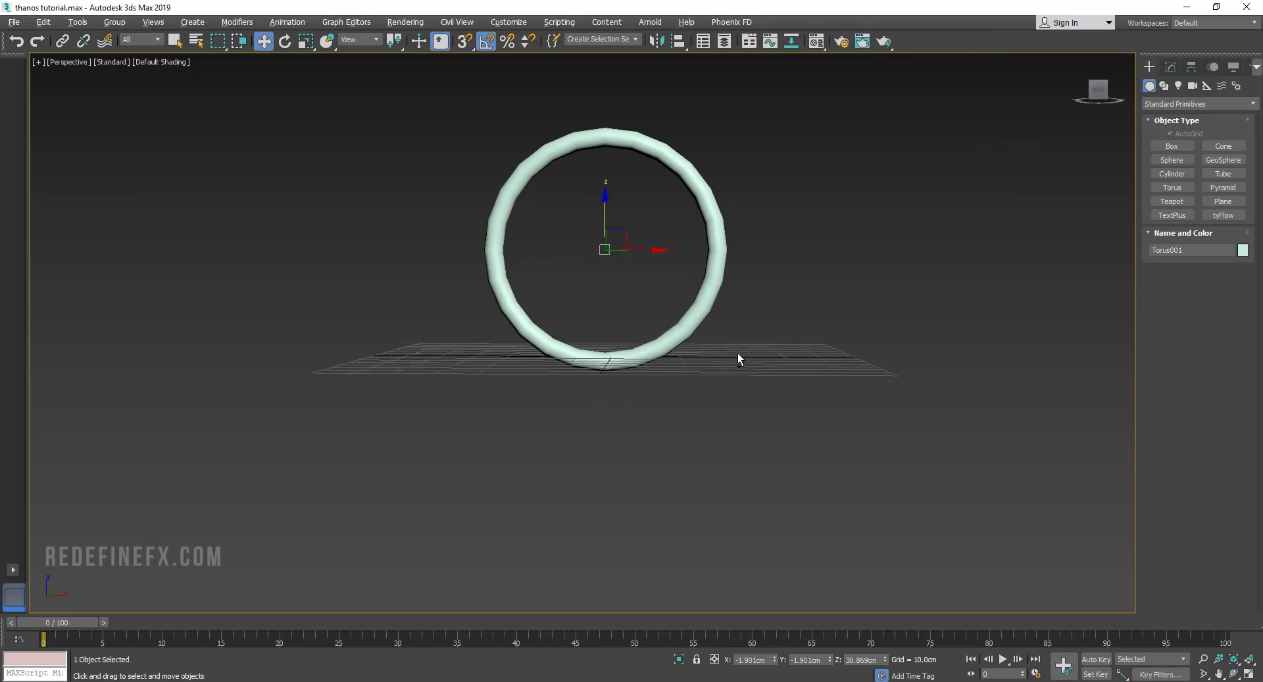
Raise the upright torus slightly to about 32.2 cm on Z so its underside sits on the grid
scroll(606, 372, up, 4)
alt+middle_drag(623, 311, 610, 139)
drag(610, 141, 610, 127)
alt+middle_drag(610, 128, 668, 308)
scroll(607, 189, down, 4)
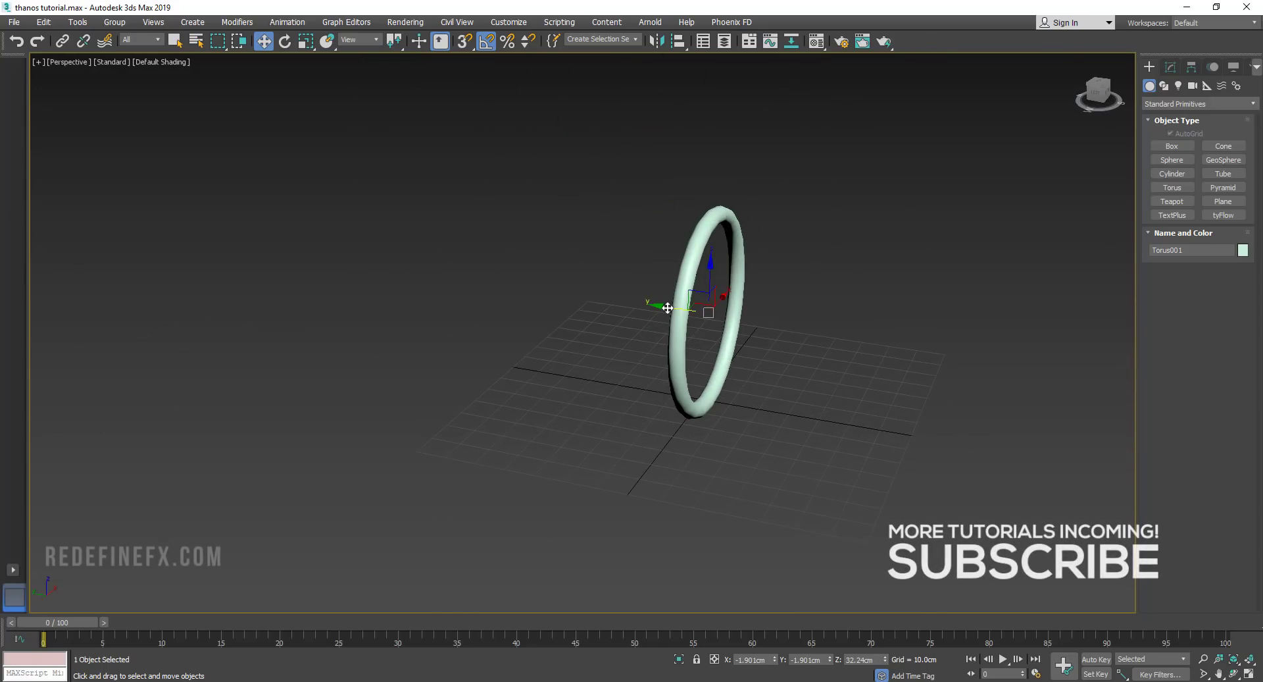
Copy the torus along the Y axis behind the original and scale the copy down uniformly to about 23 percent
mouse_move(671, 308)
shift+mouse_down()
mouse_move(463, 278)
mouse_move(524, 318)
mouse_move(645, 508)
shift+mouse_up()
click(633, 404)
key(r)
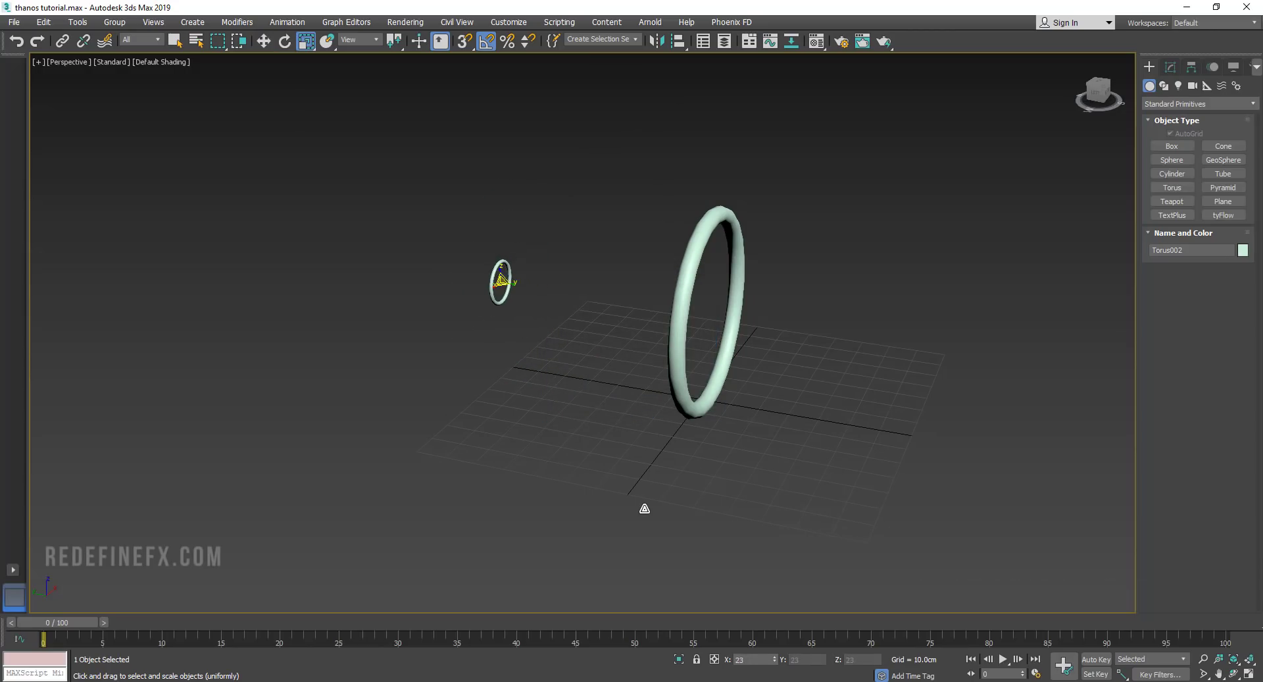
alt+middle_drag(644, 508, 535, 297)
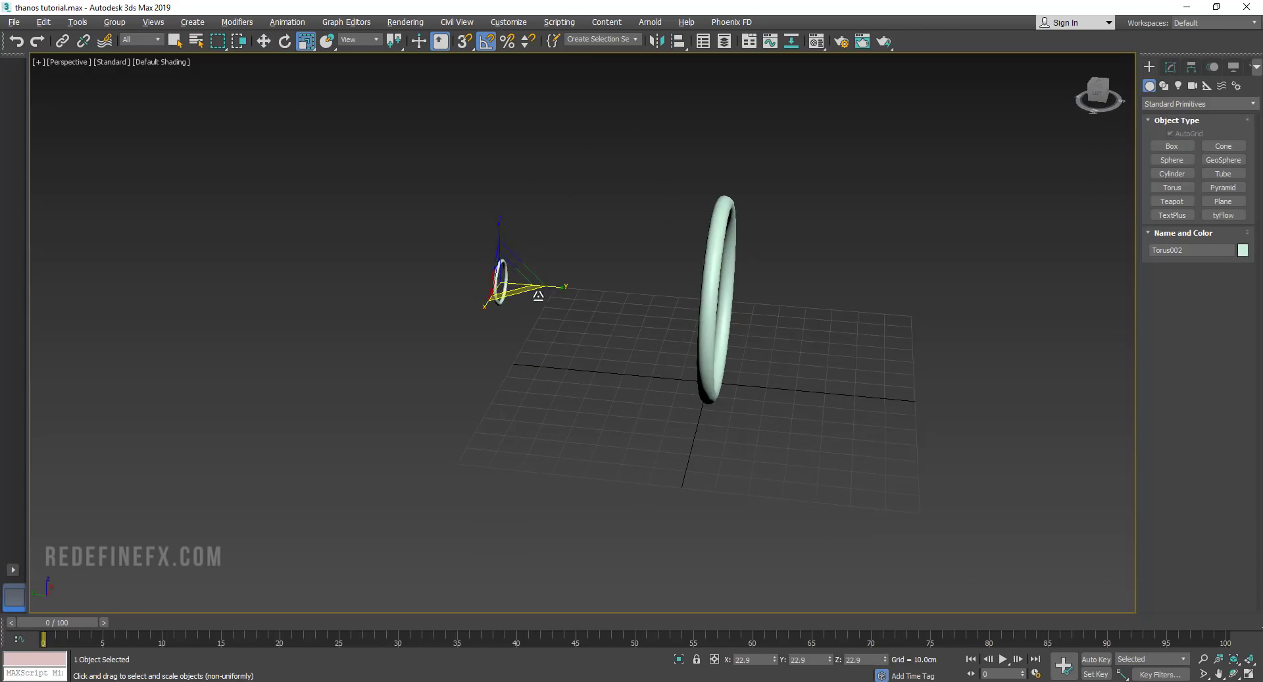
Set the small torus's Radius 2 to 10 cm and move it along Y to about 94.7 cm
click(1171, 68)
double_click(1220, 274)
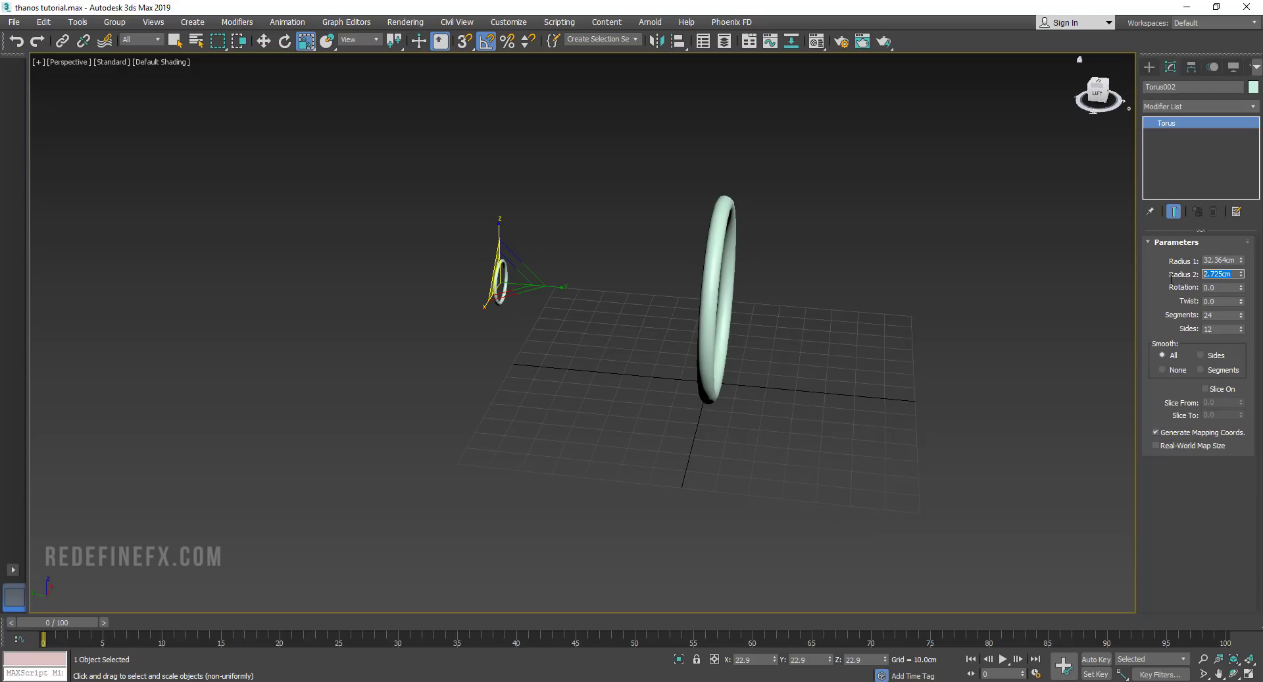
text(10)
key(Return)
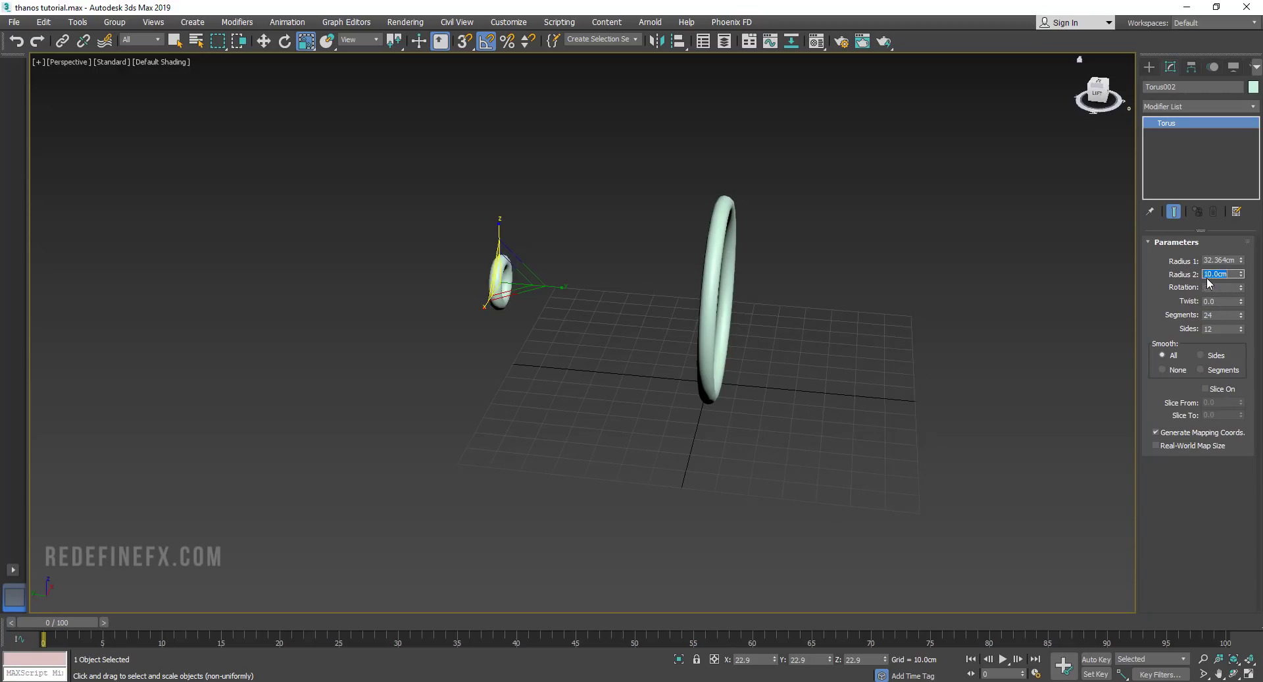
key(w)
drag(500, 282, 376, 282)
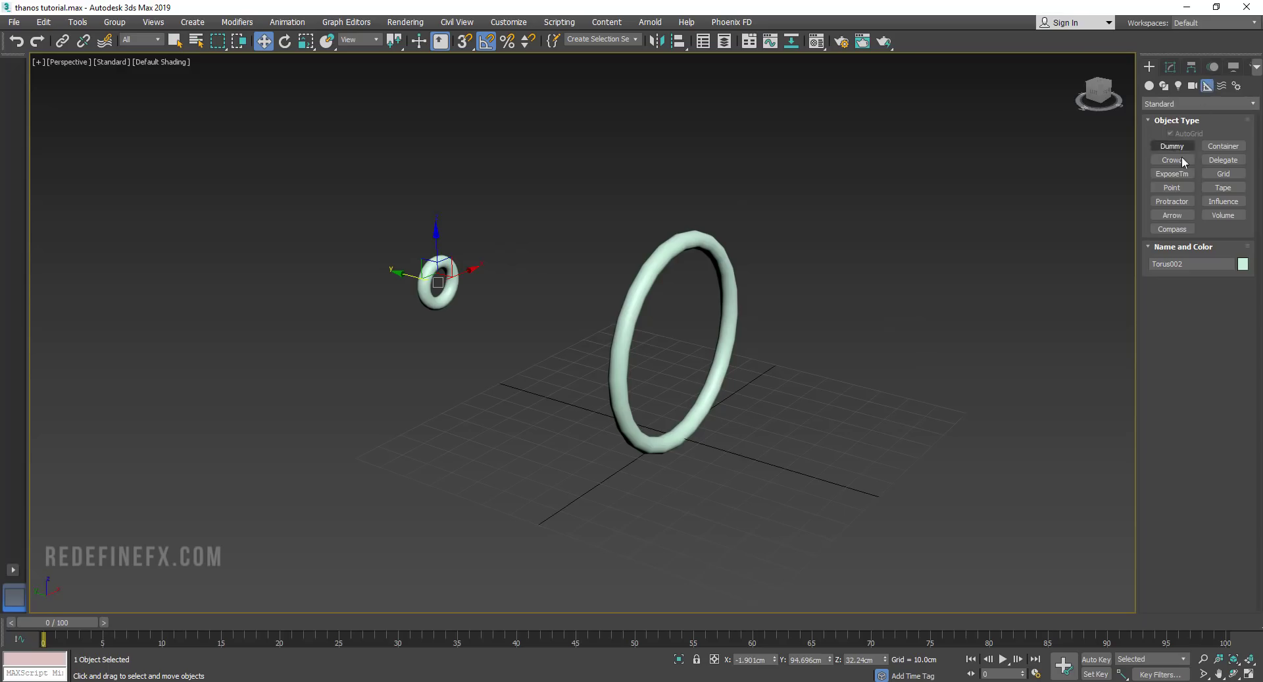
Create a Point helper on the grid beside the large torus and turn on its Box display
click(1172, 187)
click(750, 456)
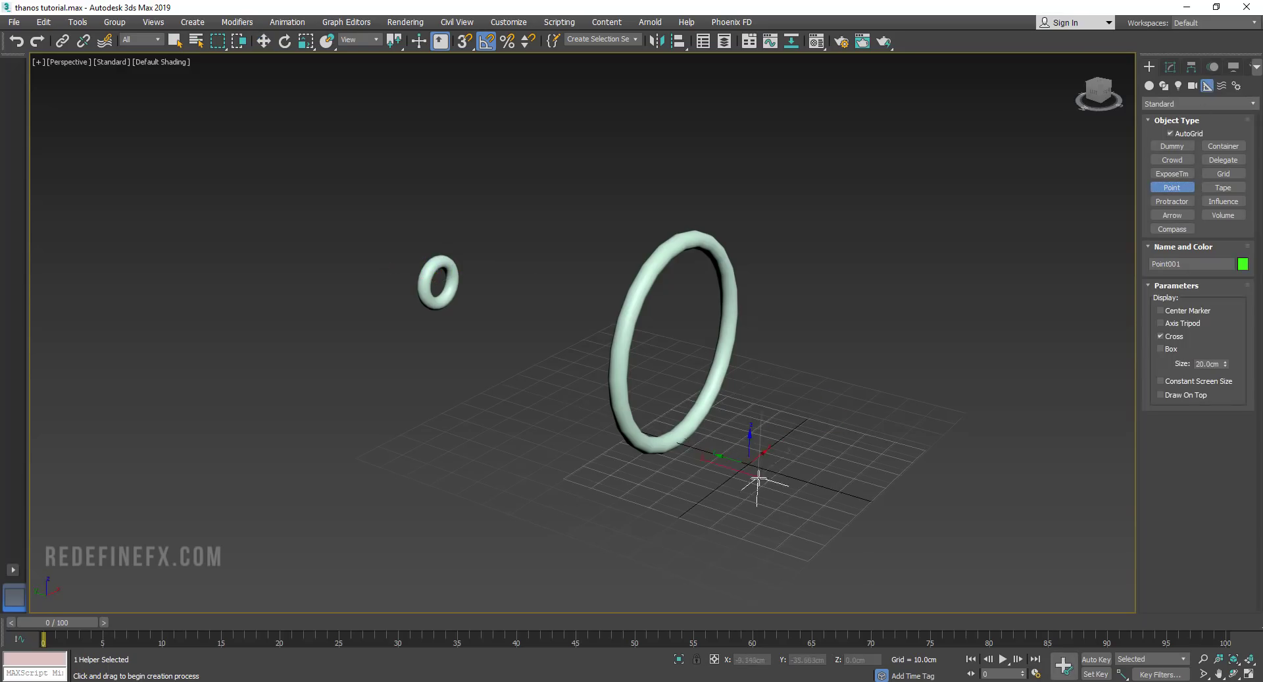
key(w)
click(1171, 66)
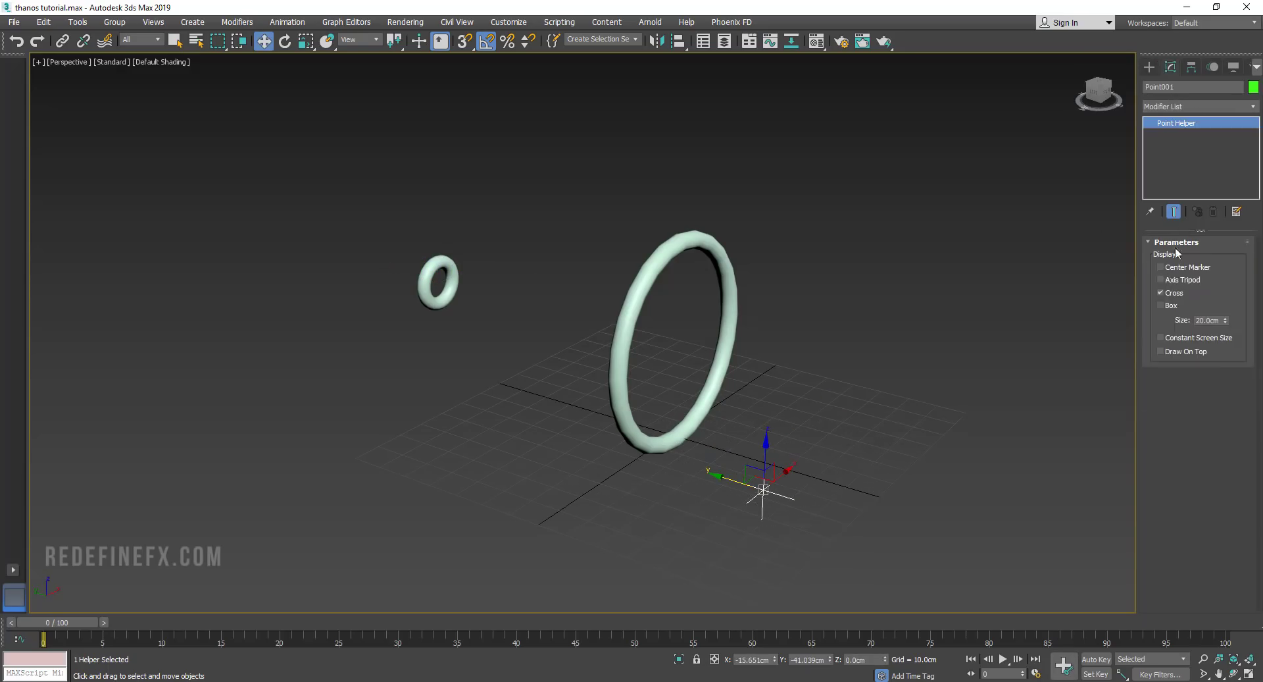
click(1160, 305)
Change the Point helper's object color to orange and turn off its Cross display
click(1254, 86)
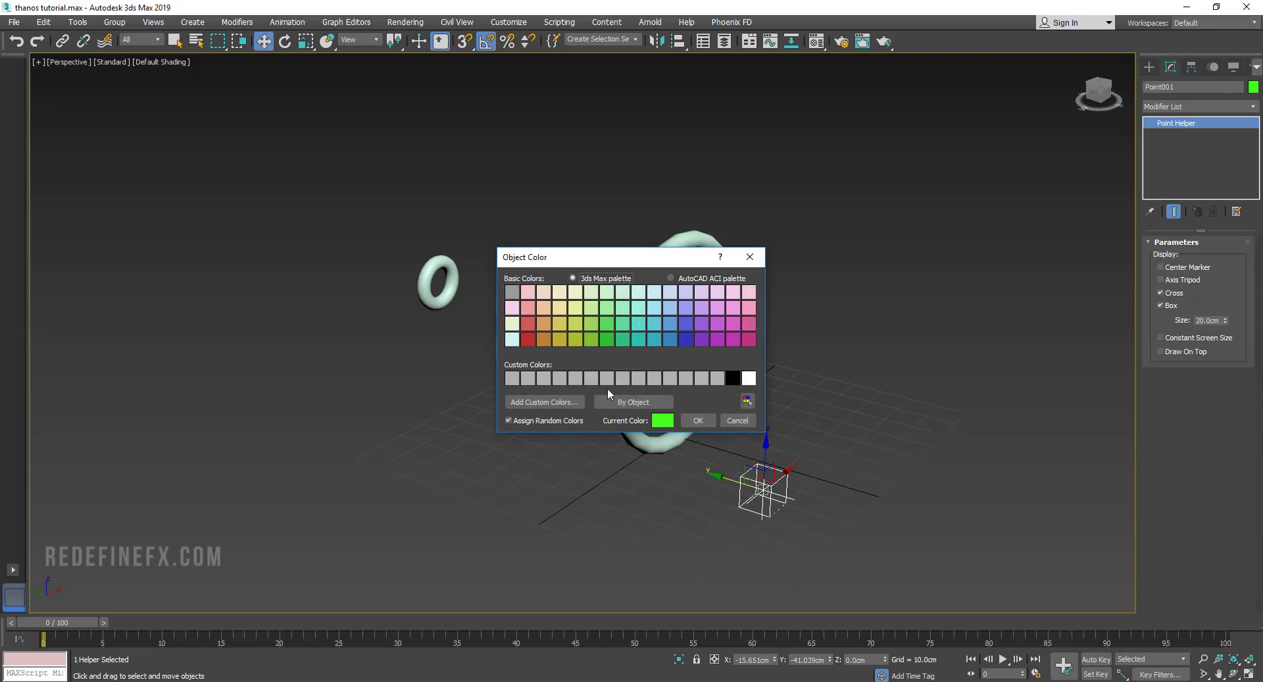
drag(611, 261, 490, 256)
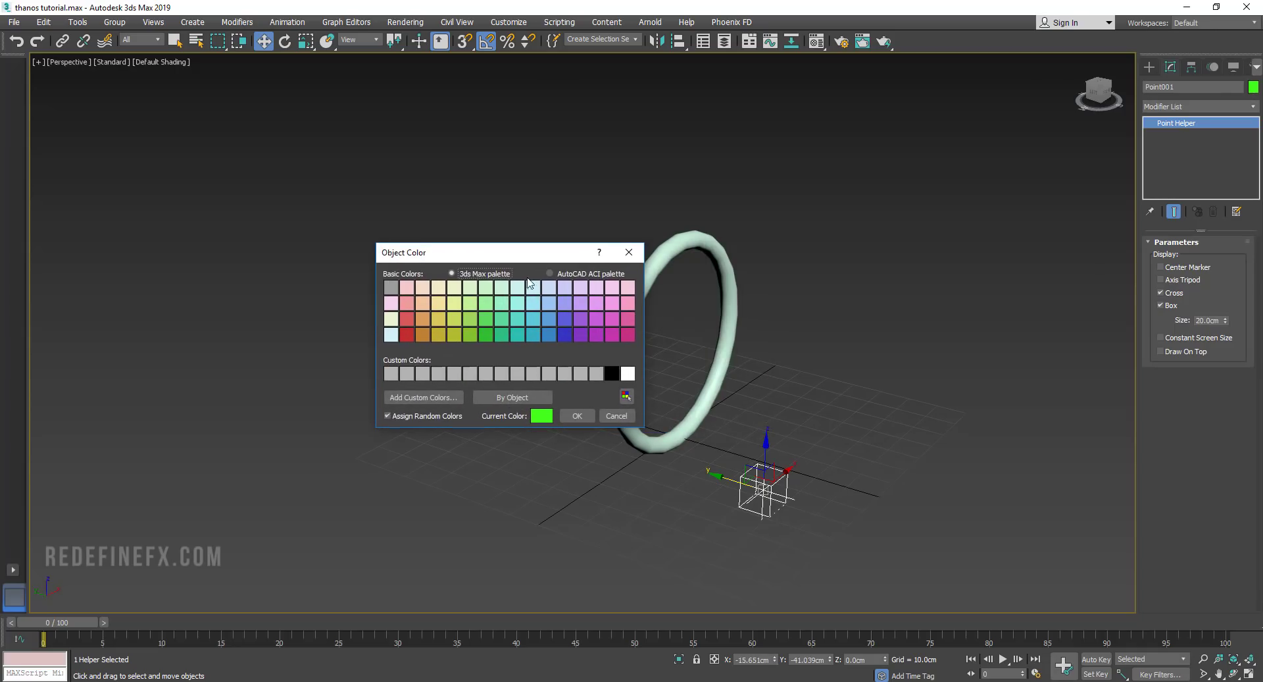
click(422, 333)
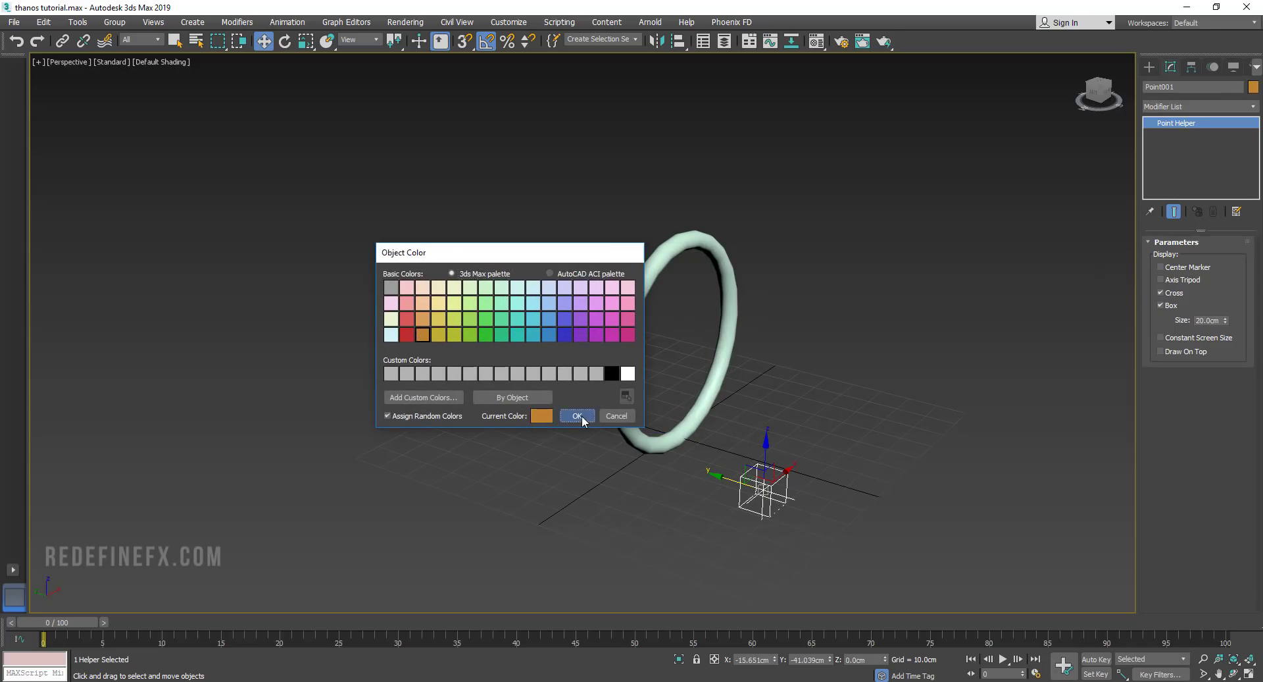
click(577, 416)
click(1163, 294)
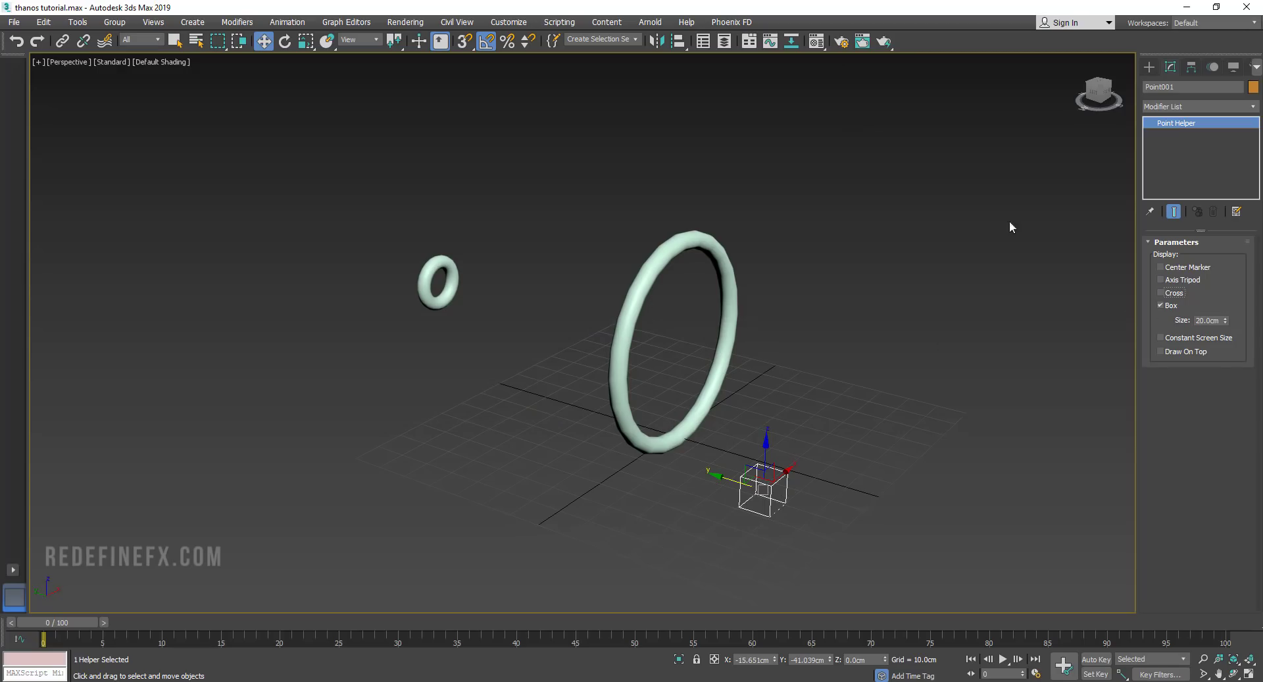
Align the Point helper to the centre of the large torus and scale it up uniformly
click(676, 41)
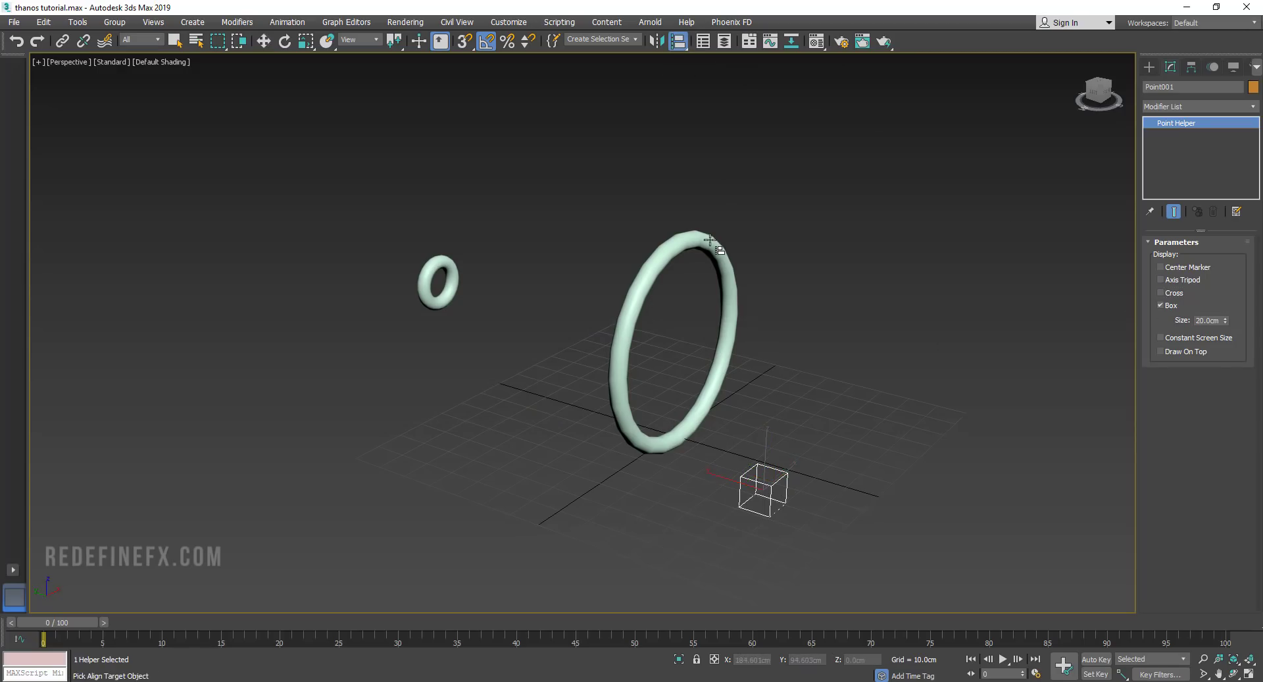
click(715, 244)
click(633, 456)
key(r)
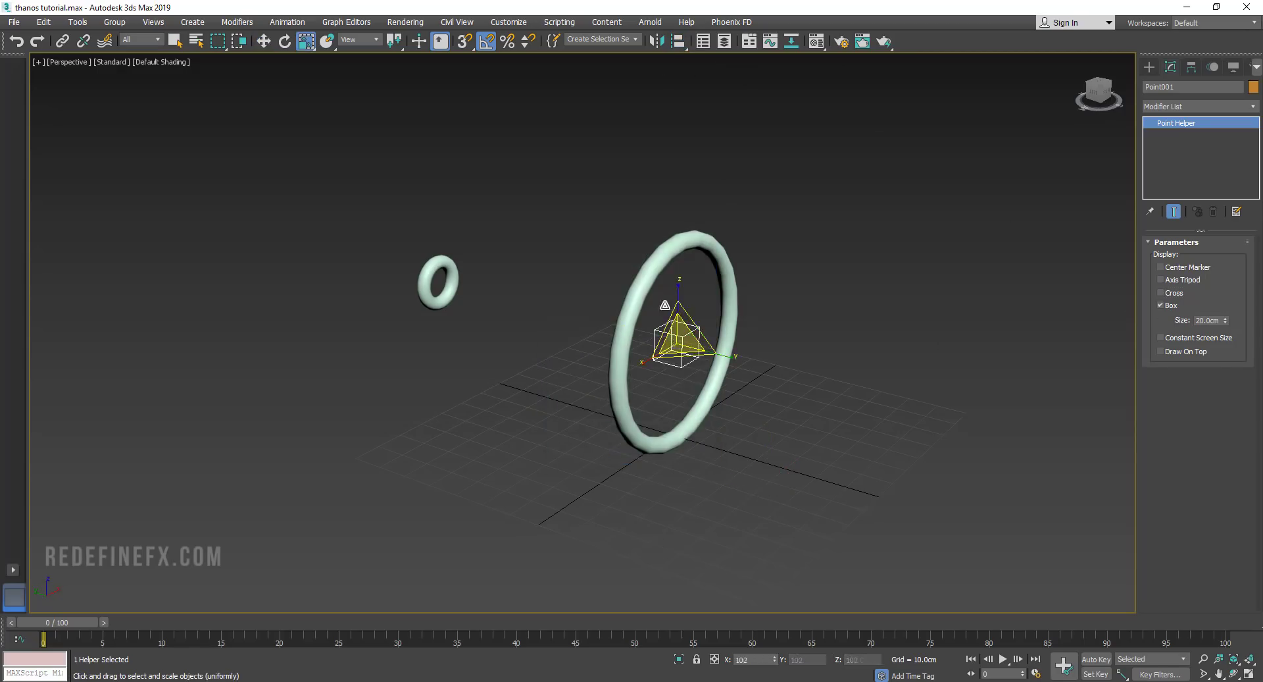
drag(668, 332, 637, 207)
Link the large torus to the Point helper as its parent, then select the helper
click(704, 245)
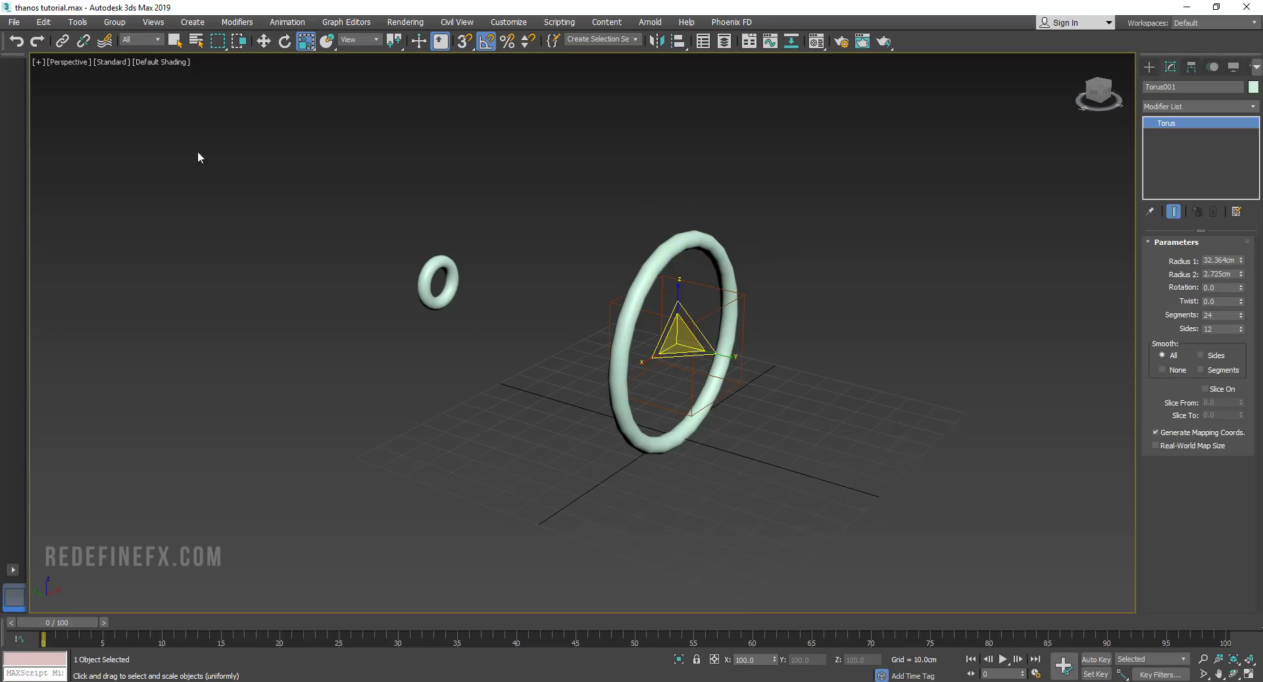
click(62, 42)
drag(704, 261, 712, 312)
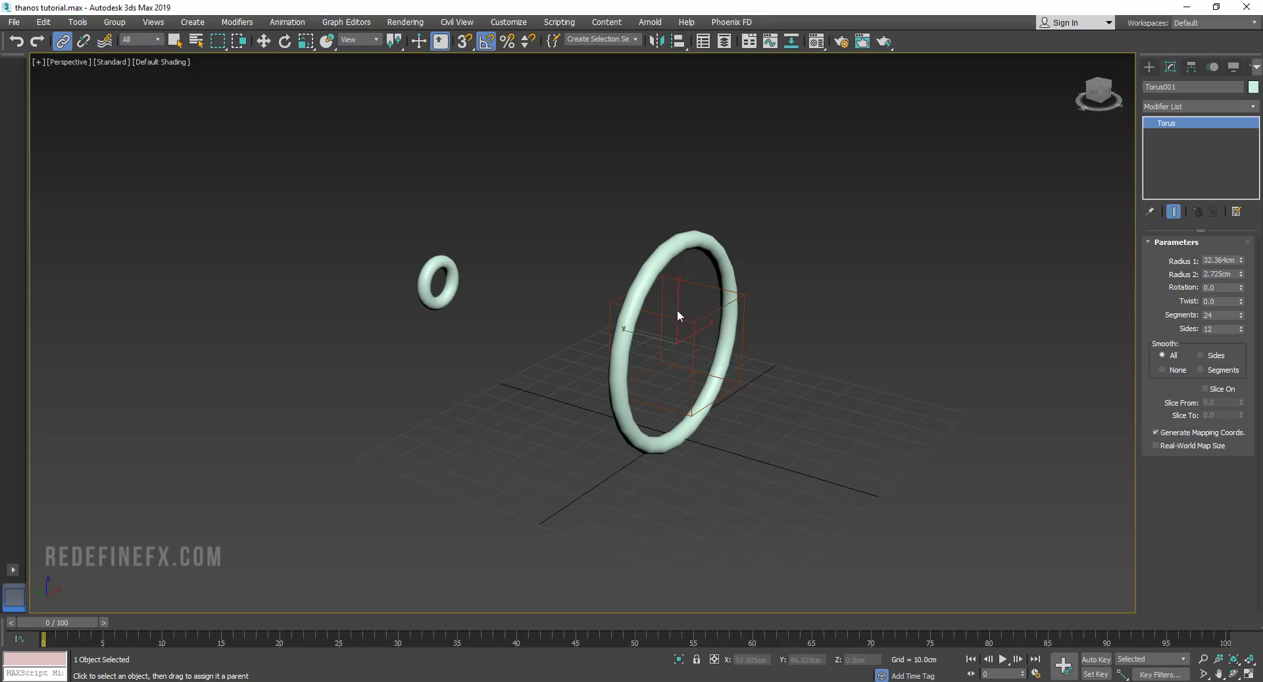
key(w)
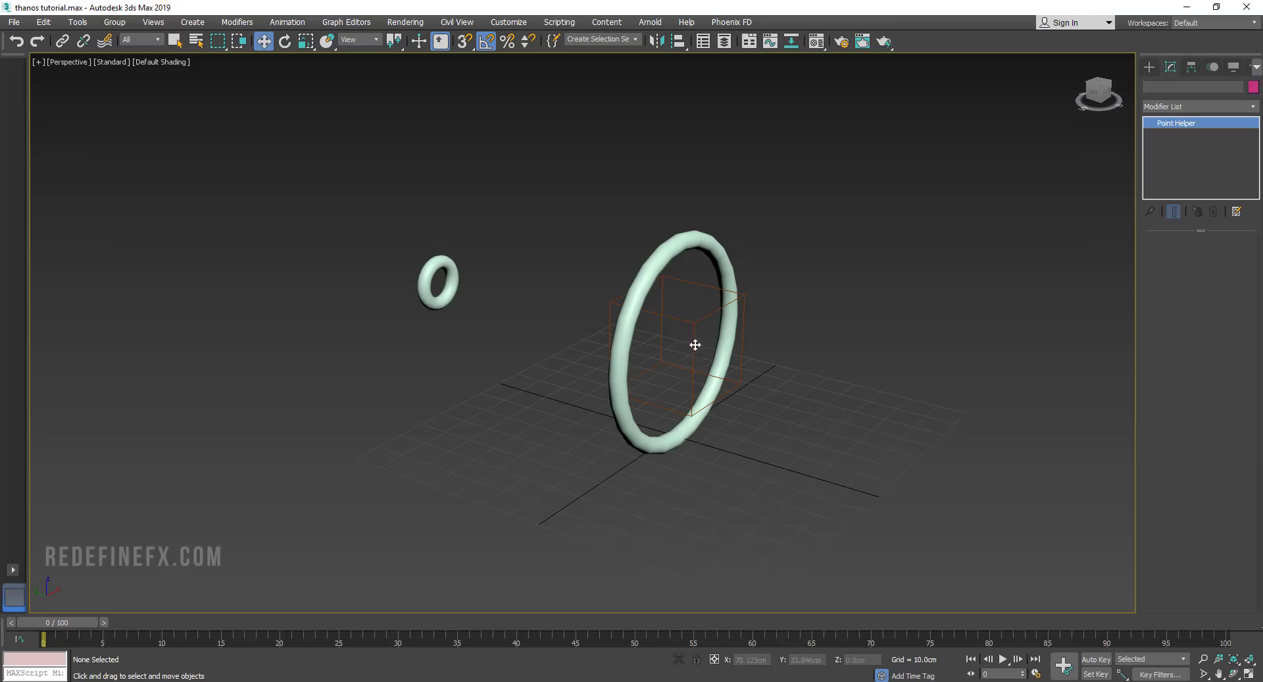
click(693, 345)
Set the animation end time to frame 200 in the time configuration
click(1038, 673)
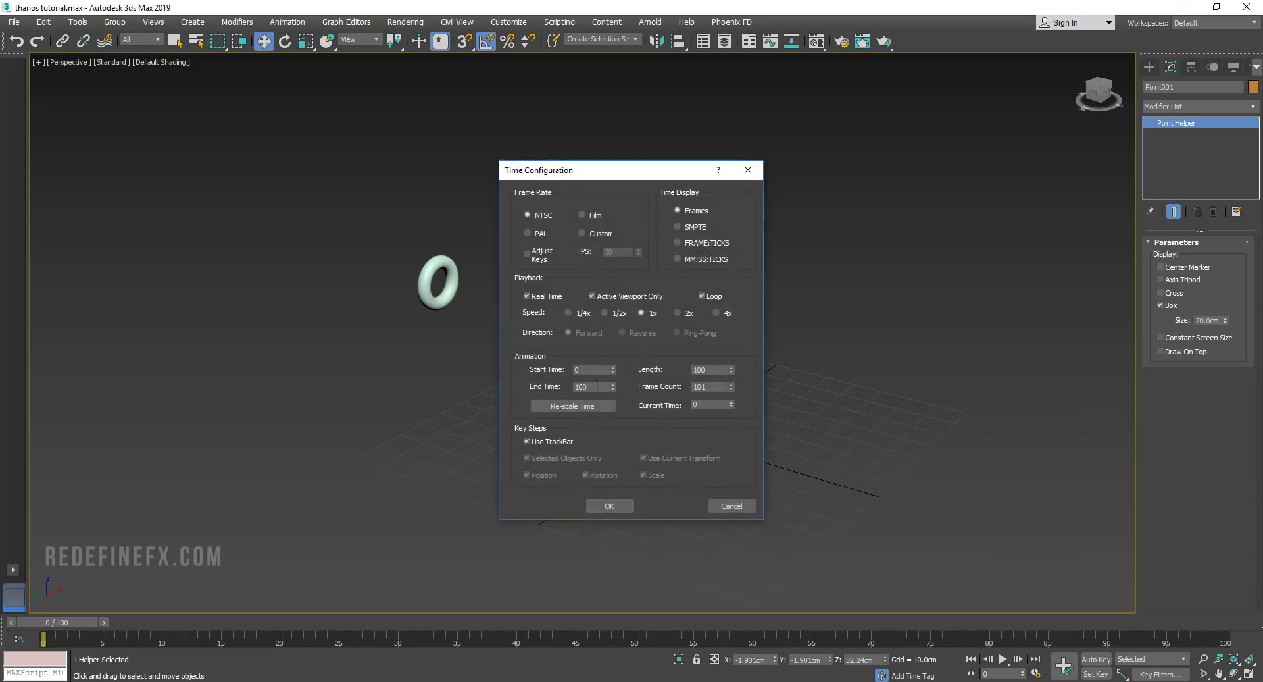
drag(592, 387, 548, 396)
key(Return)
click(609, 505)
Assign a Noise map to the diffuse color of the first material in the Material Editor
click(816, 42)
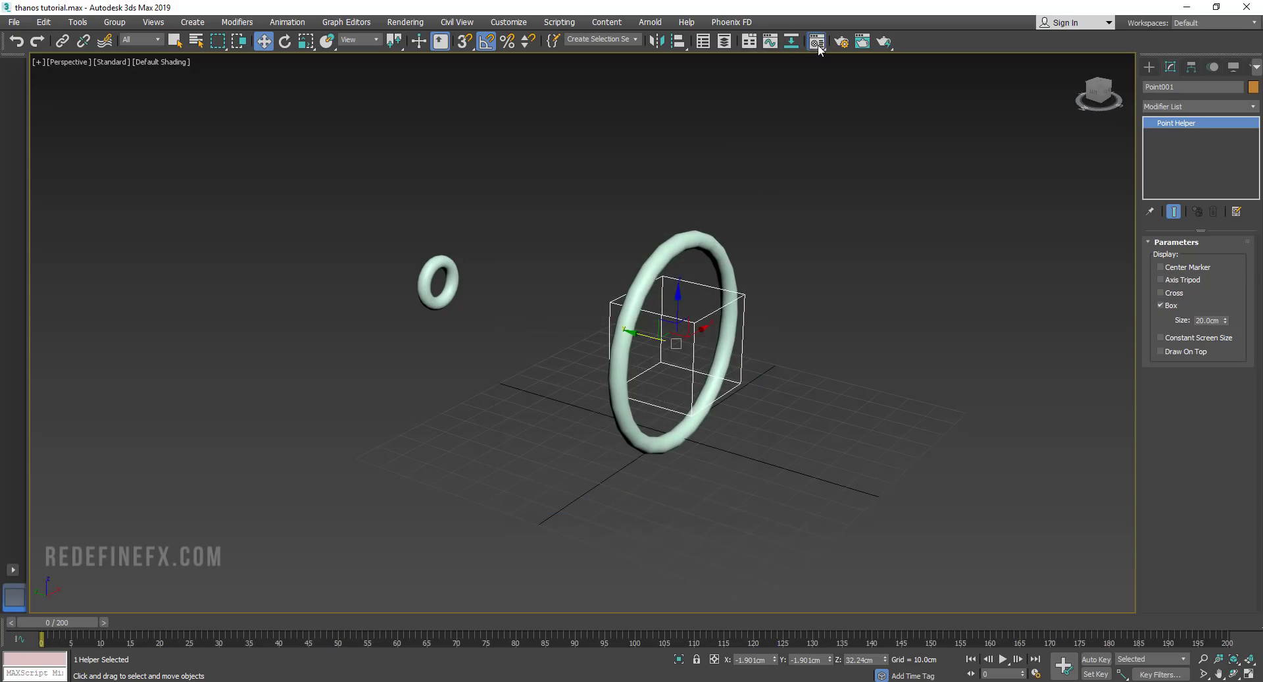
drag(131, 79, 260, 87)
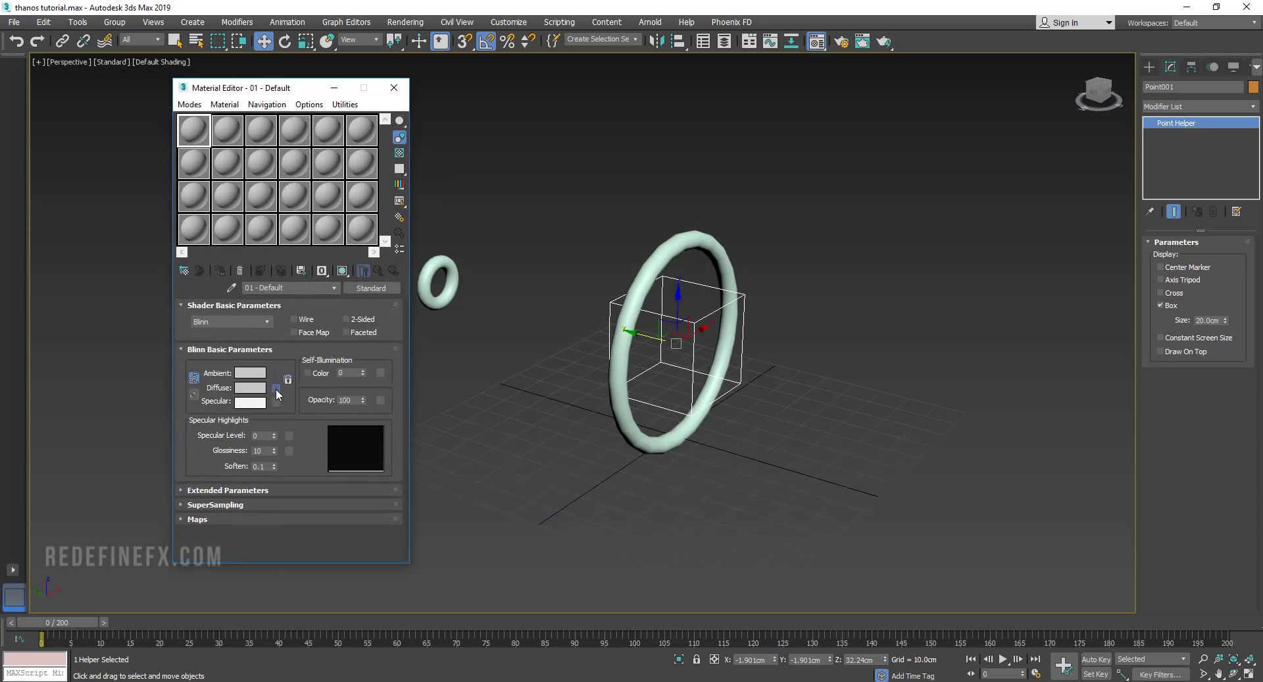
click(276, 390)
double_click(351, 404)
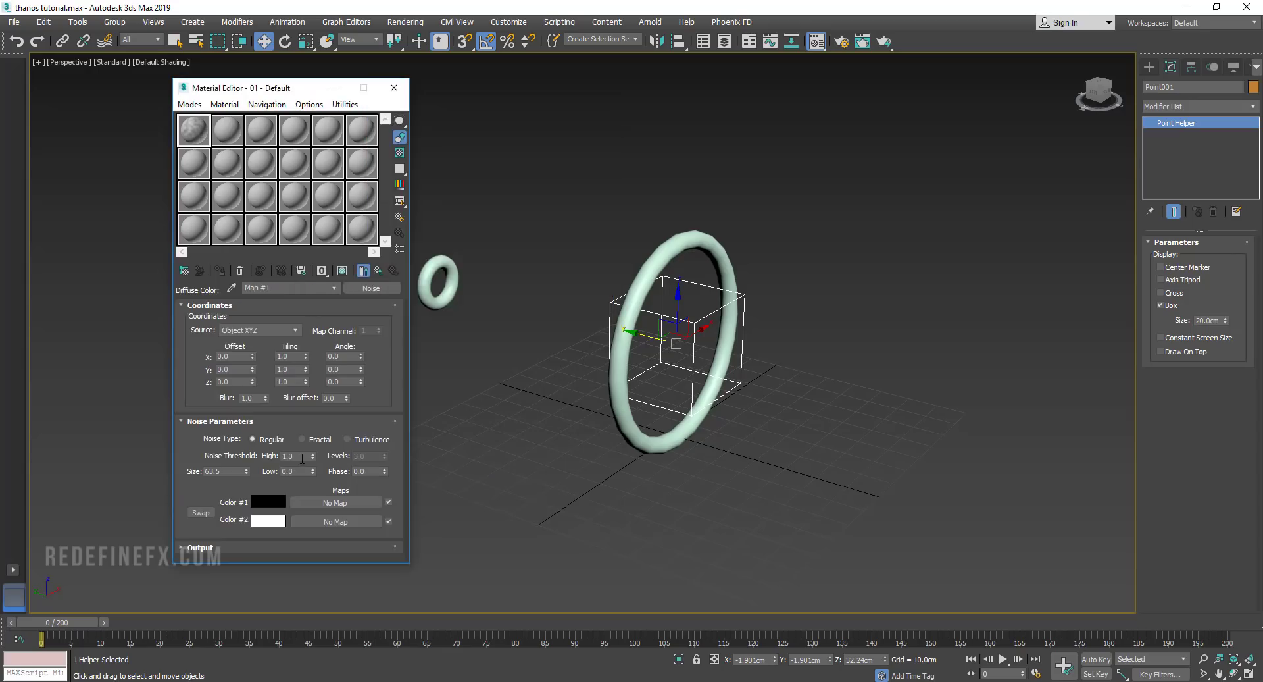
Set the Noise threshold to High 0.6 and Low 0.4, and check the map in an enlarged preview
drag(305, 456, 285, 456)
text(0.6)
drag(299, 471, 255, 473)
text(0.4)
key(Return)
double_click(189, 135)
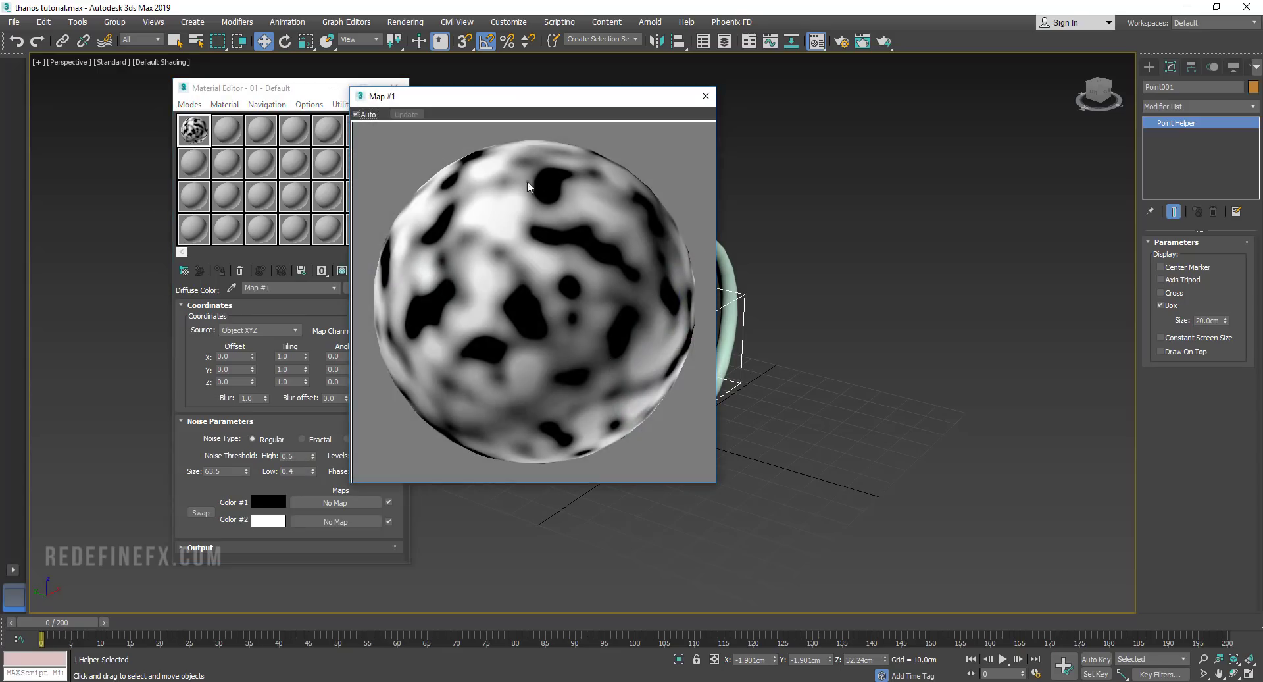
click(704, 96)
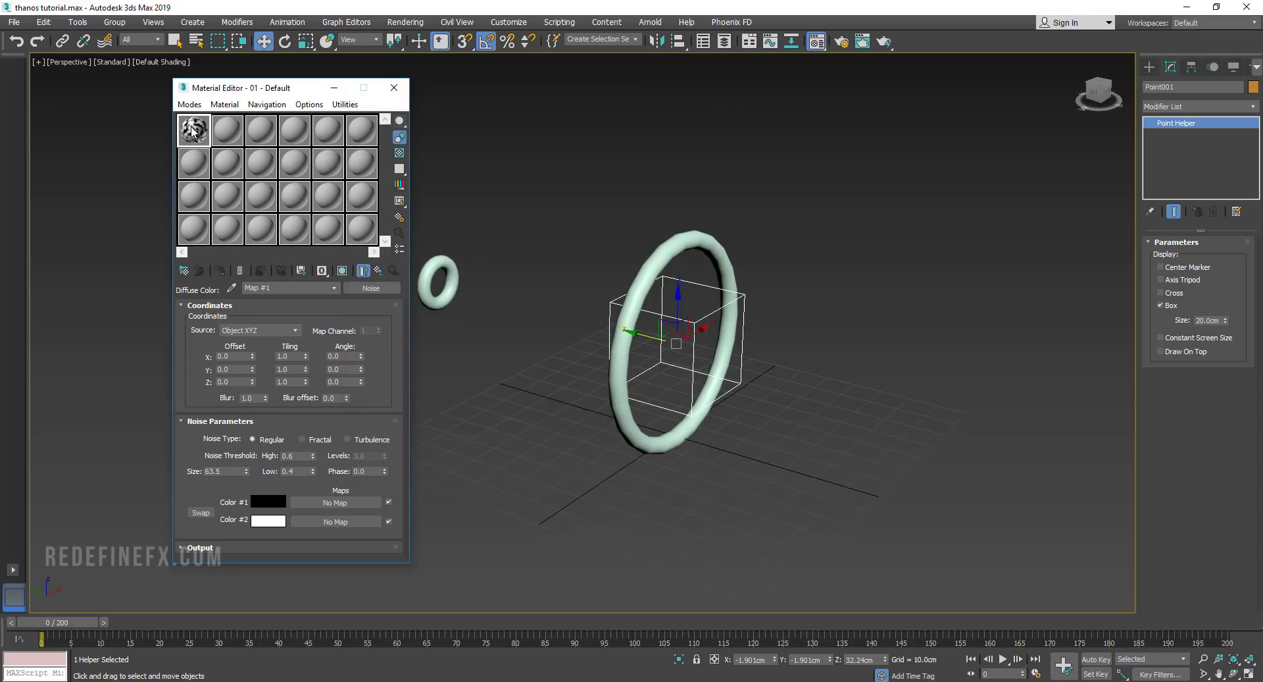
Apply the noise material to the large torus with its map shown in the viewport, and set the Noise size to 5
drag(622, 421, 622, 422)
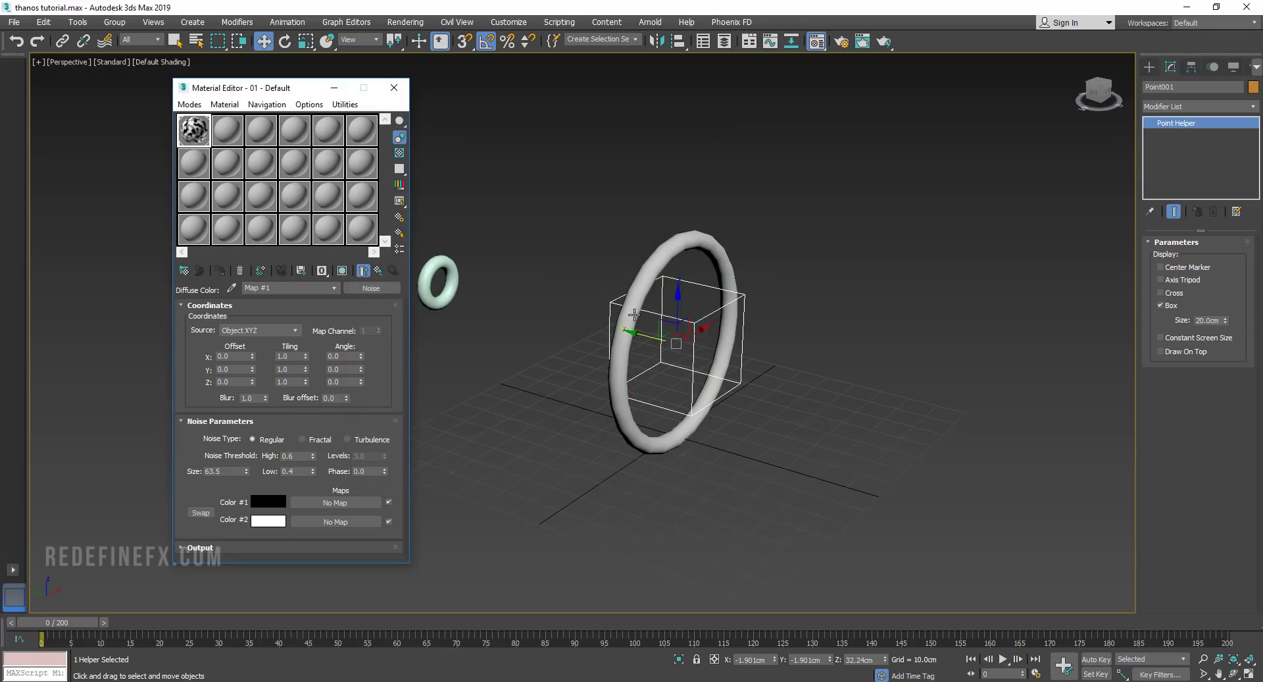
click(342, 271)
scroll(603, 312, up, 5)
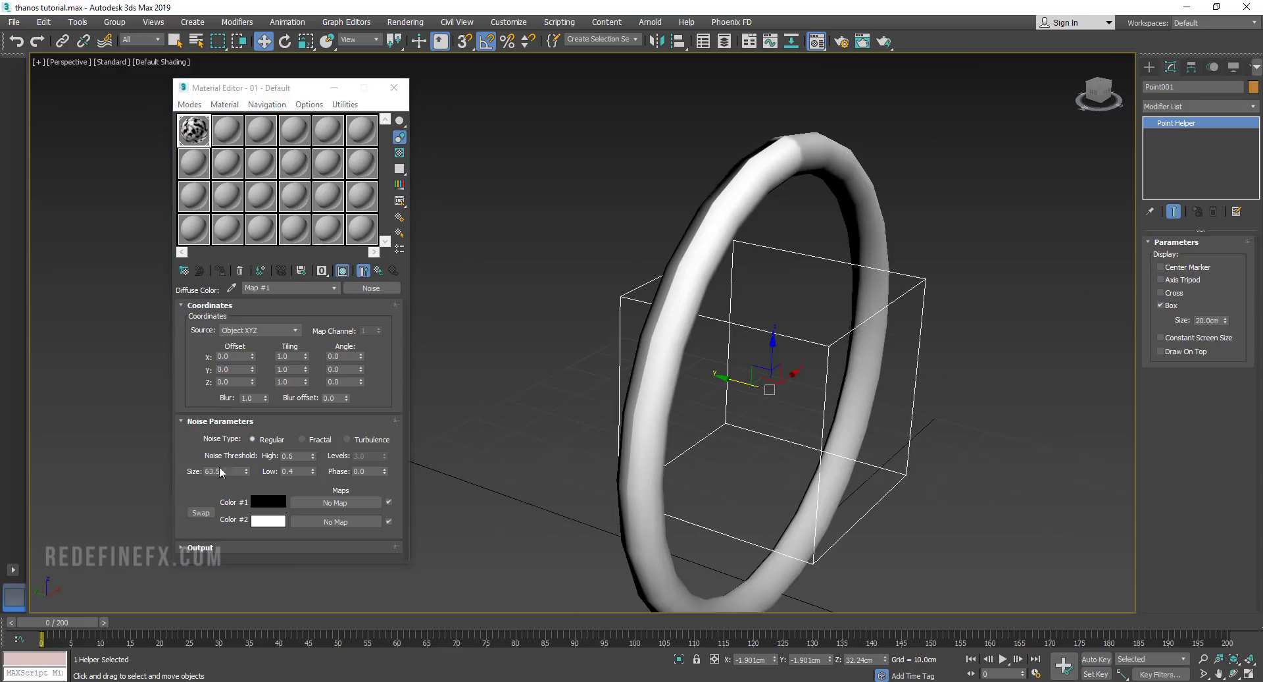
double_click(229, 470)
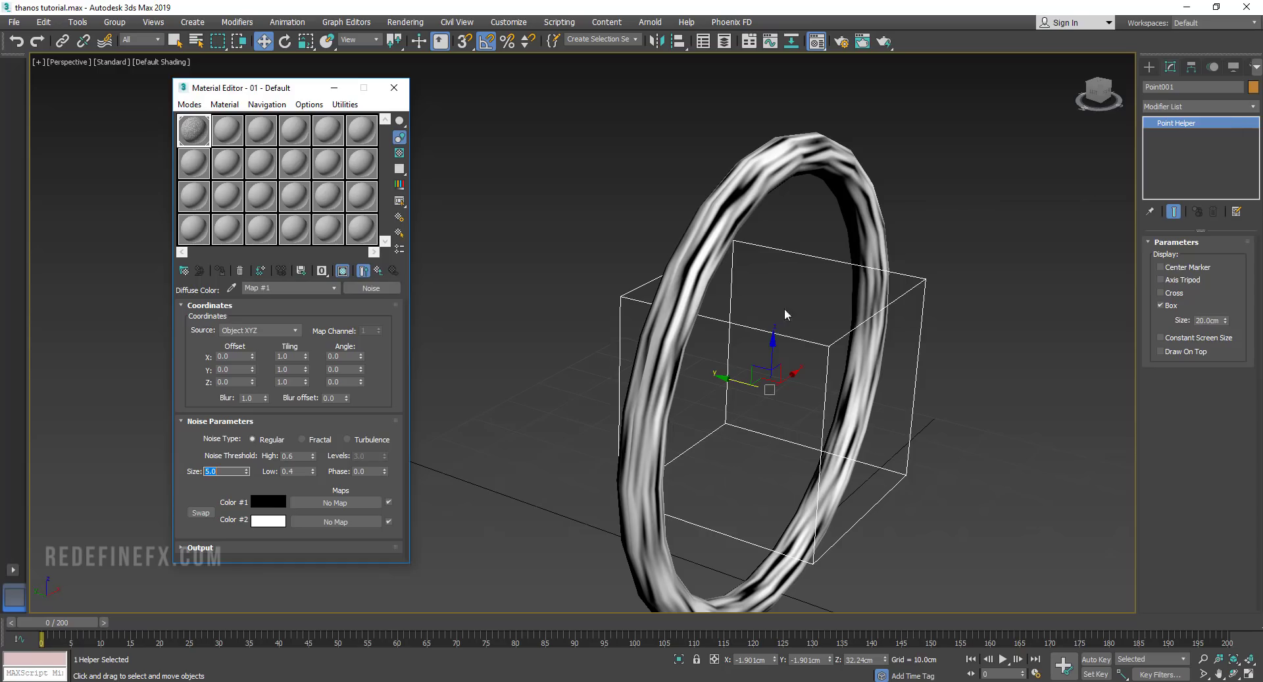
Add a UVW Map modifier to the large torus
click(844, 203)
click(1253, 106)
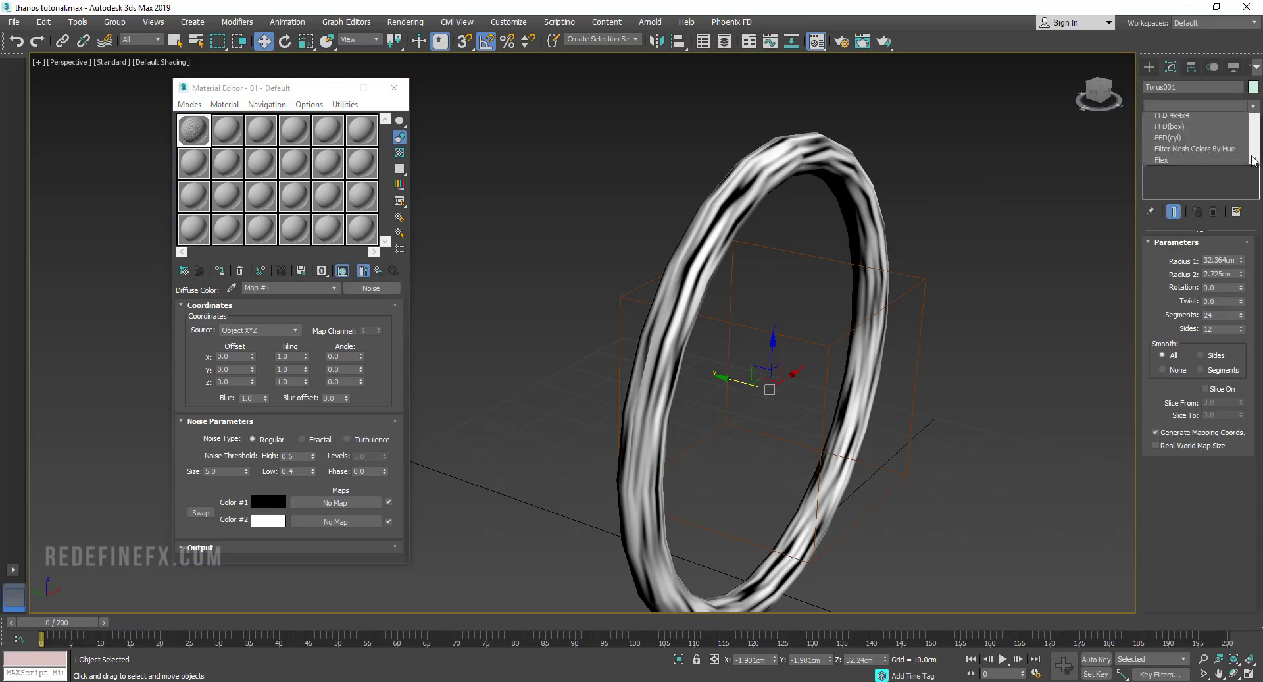
scroll(1241, 470, down, 10)
scroll(1241, 470, down, 3)
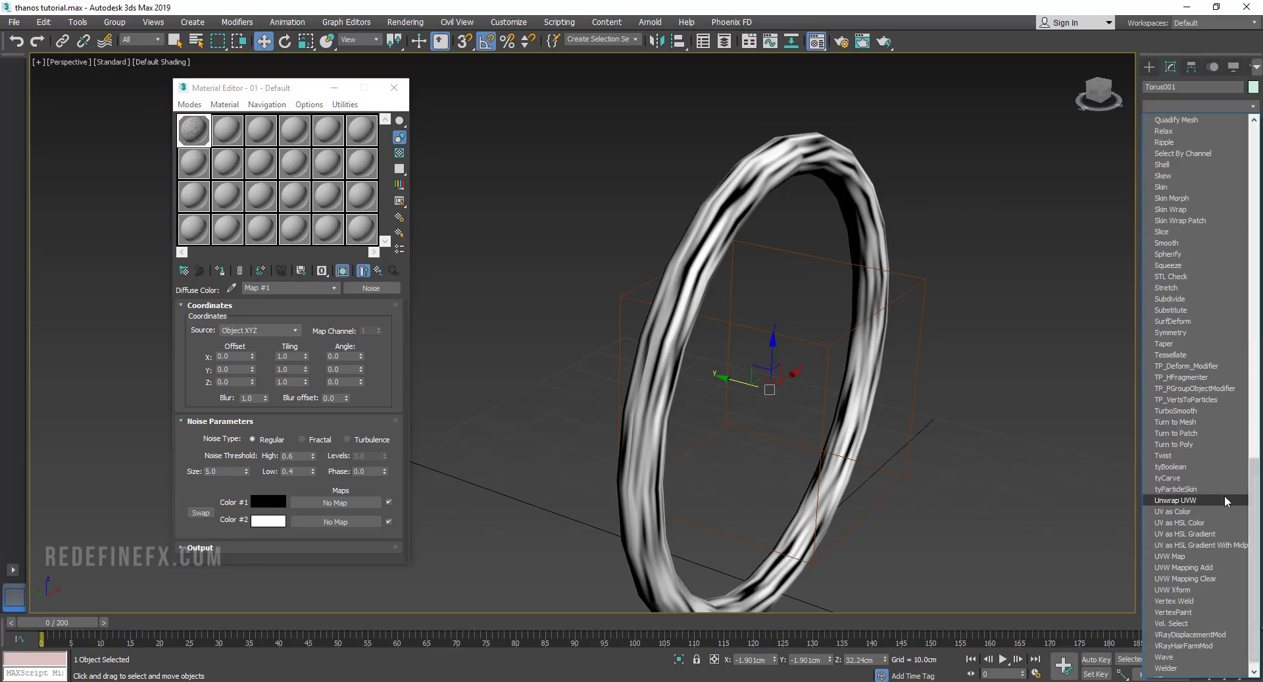
click(1170, 556)
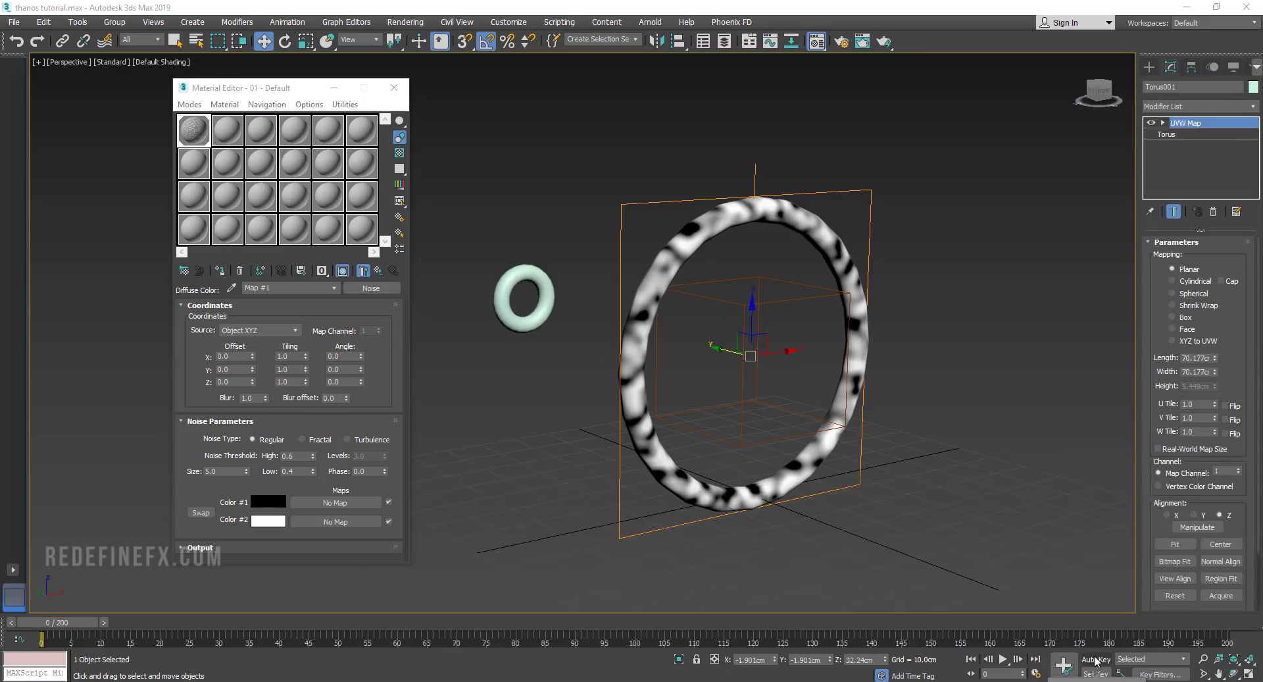
Animate the Noise phase to 25 at frame 200 using Auto Key, and scrub back to frame 126 to check the motion
click(1096, 659)
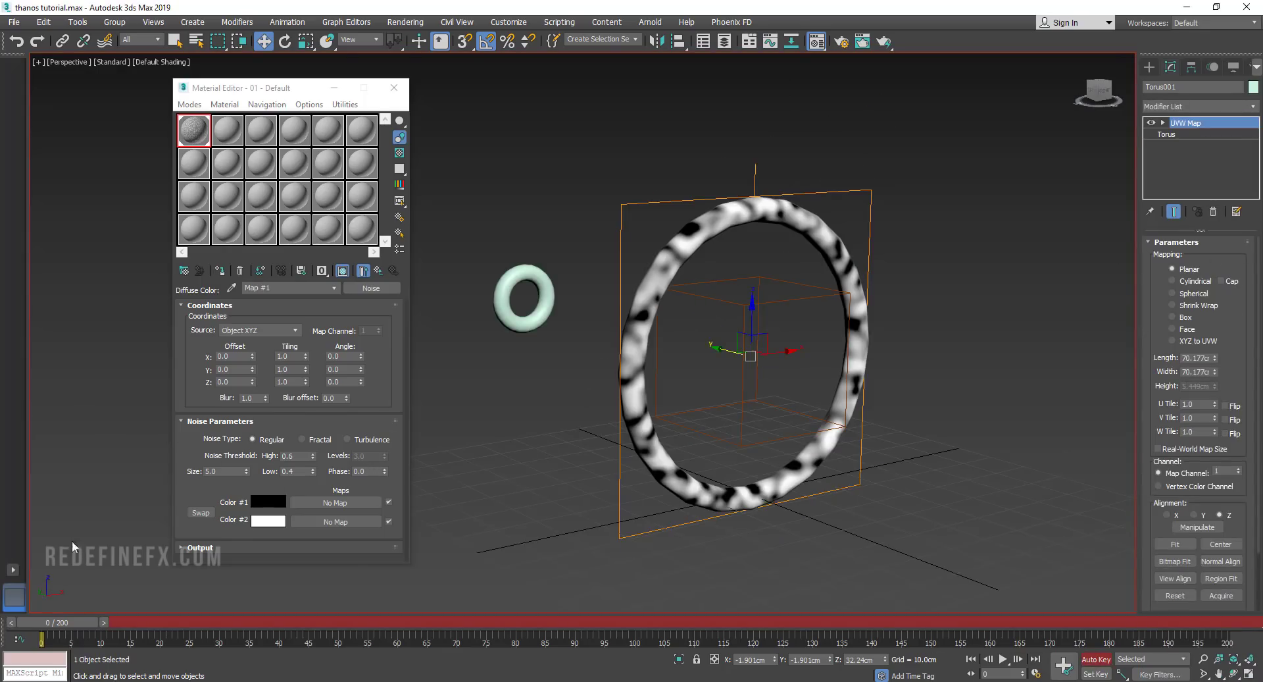
click(1213, 625)
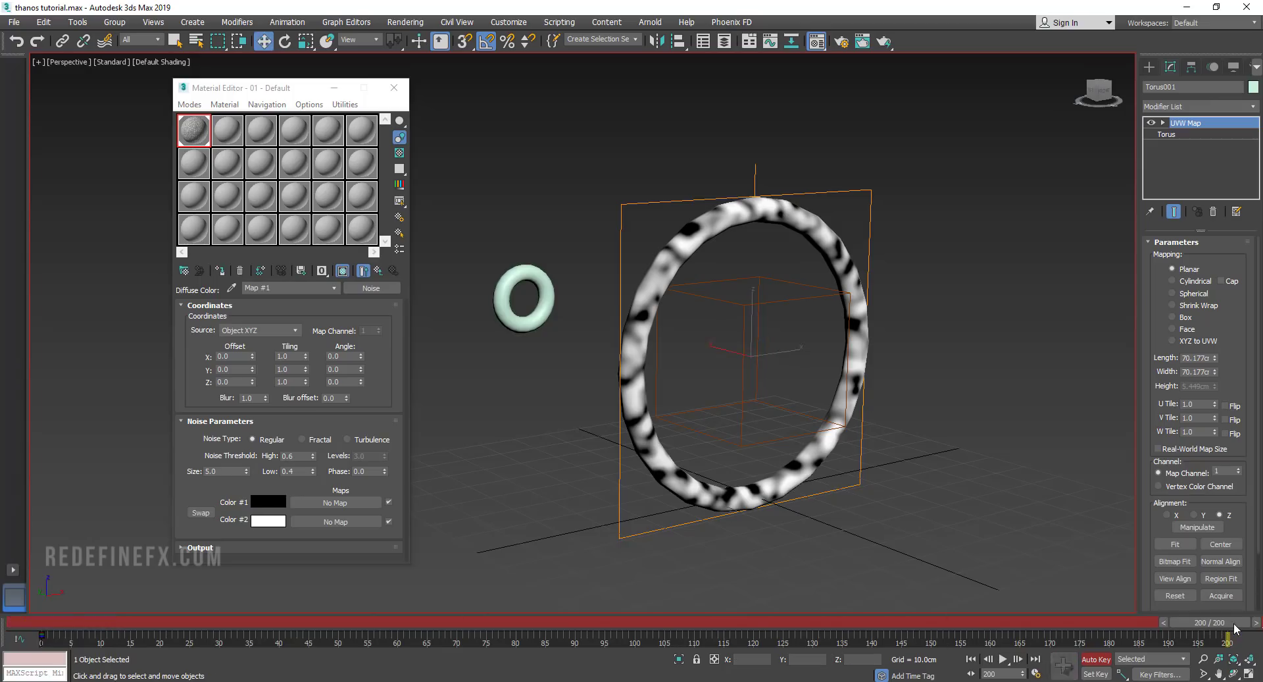
click(373, 470)
text(25)
key(Return)
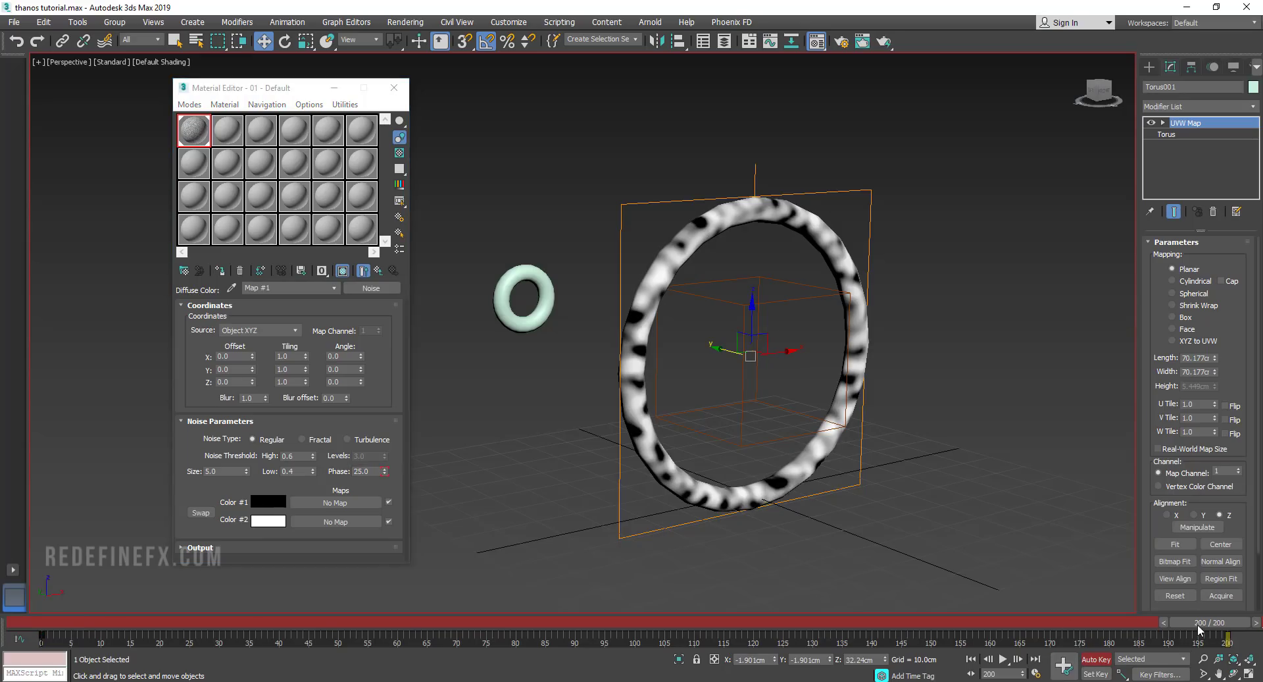
drag(1198, 629, 798, 609)
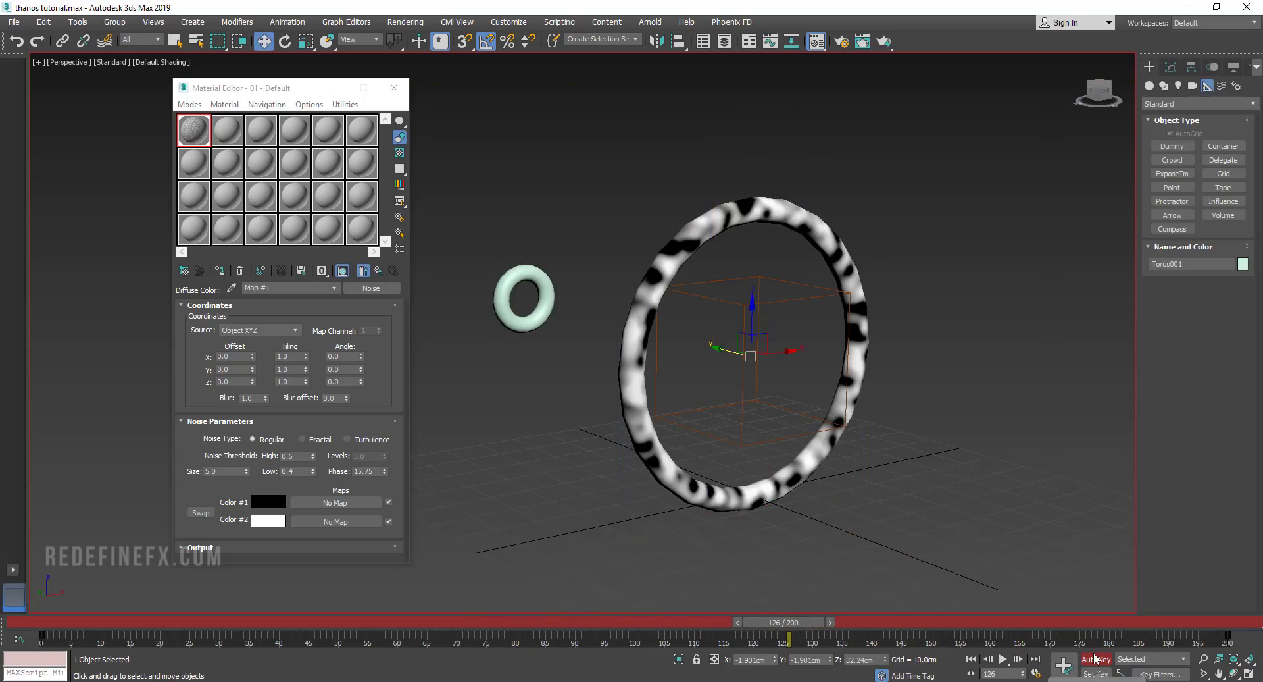
click(1096, 659)
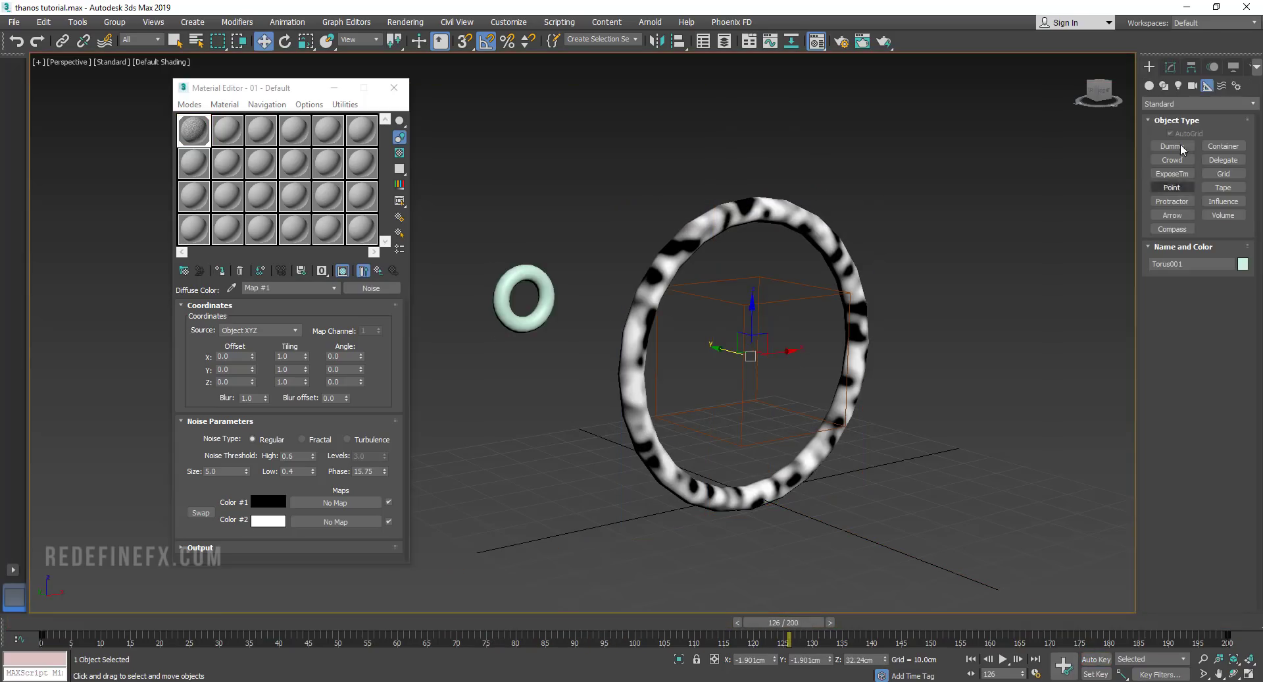
Create a Phoenix FD PHXSource helper on the ground beside the large torus
click(1199, 104)
click(1162, 270)
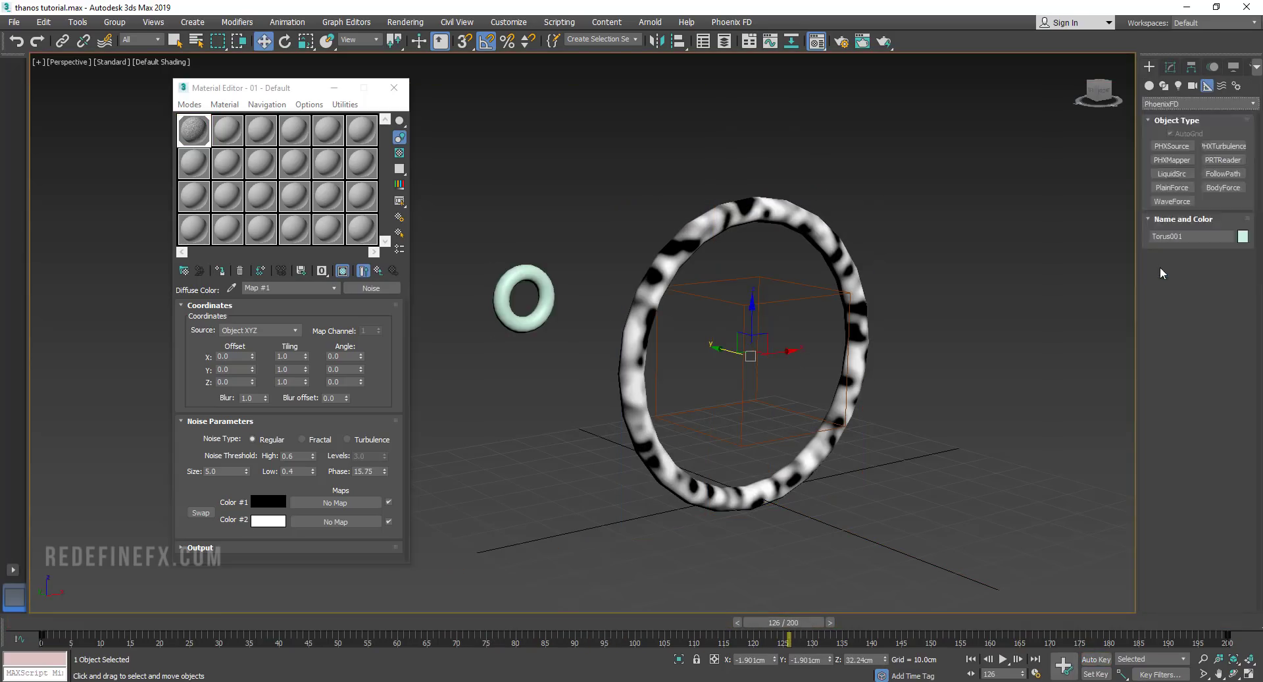
click(1172, 145)
click(992, 426)
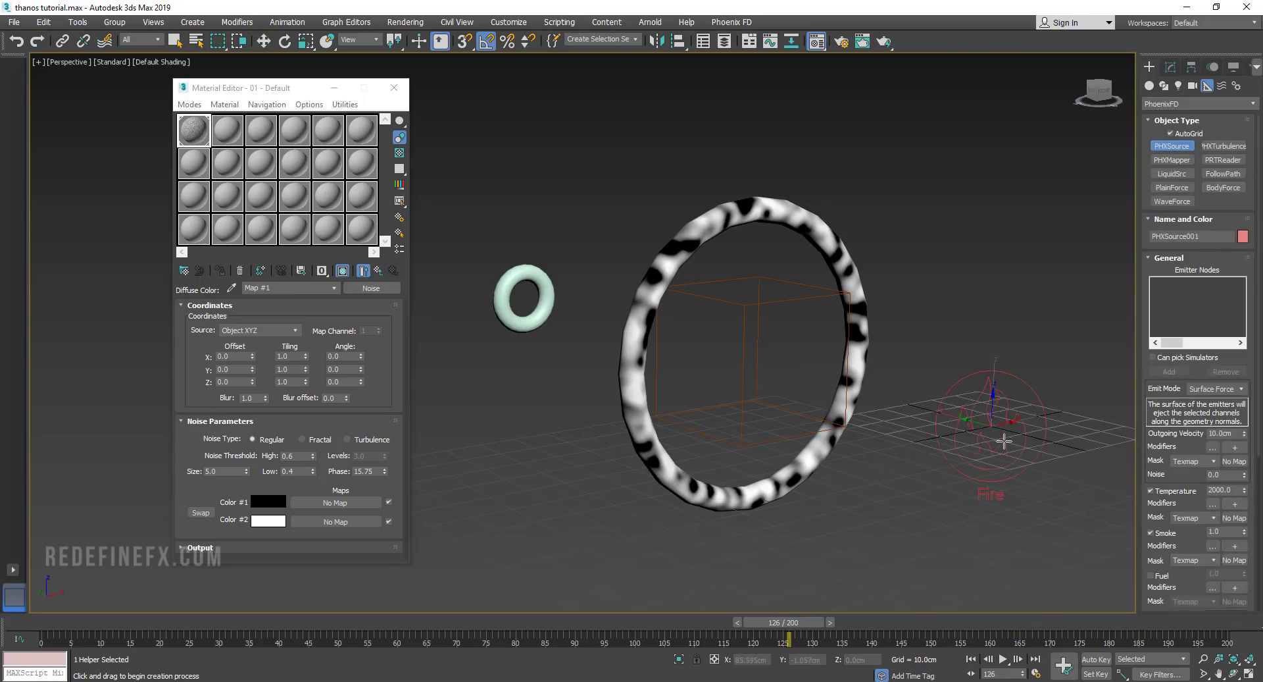
Add the large torus as an emitter node of the fire source, and clear the selection
click(1171, 67)
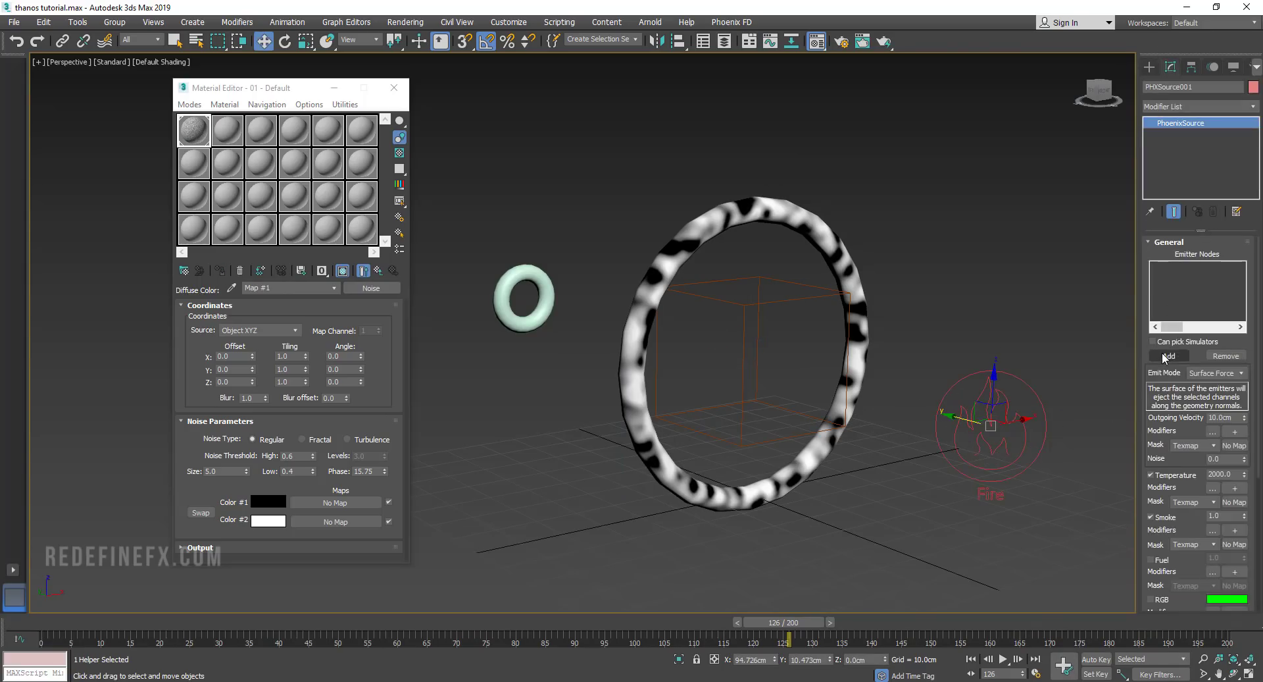
click(1169, 356)
click(850, 264)
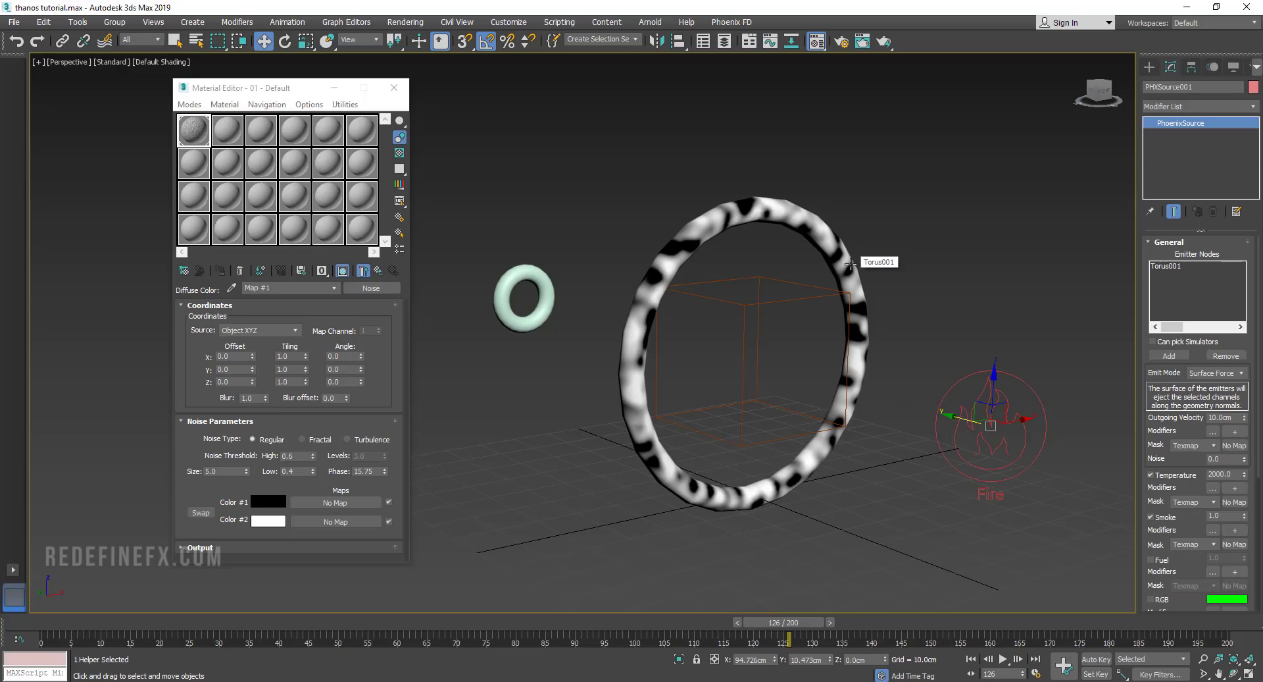
click(910, 260)
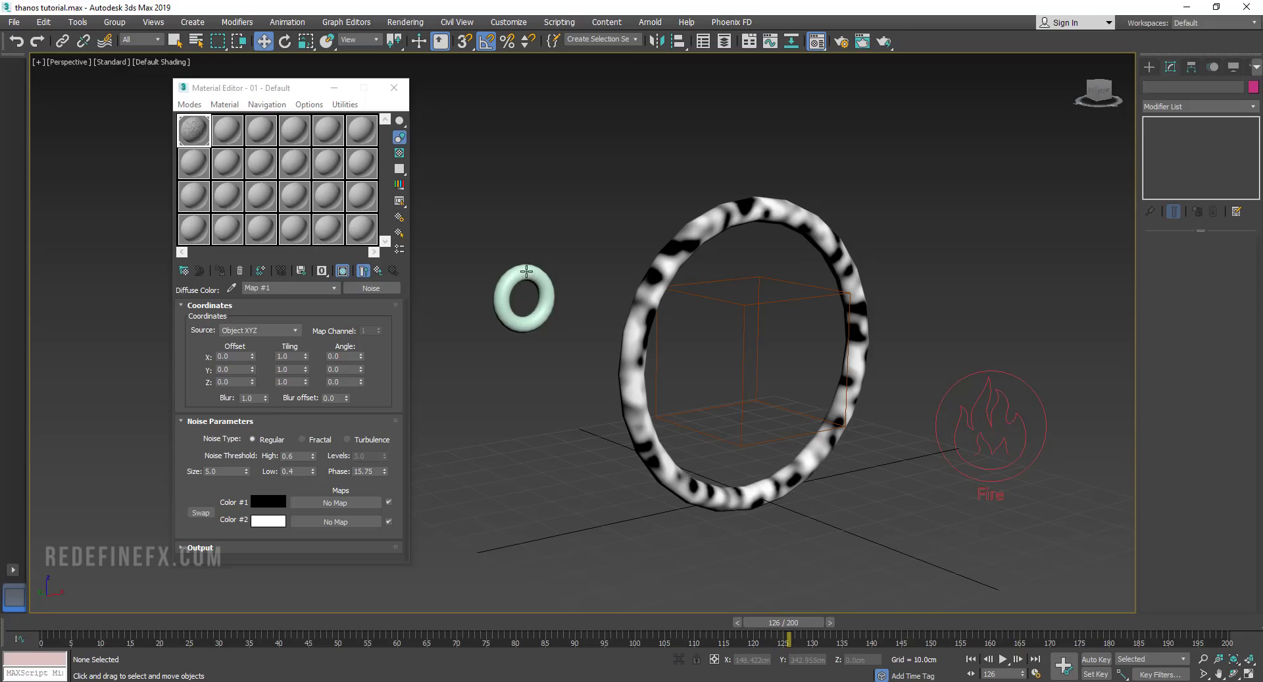
Make the small torus non-renderable and display it as a box through its object properties
click(526, 271)
right_click(526, 270)
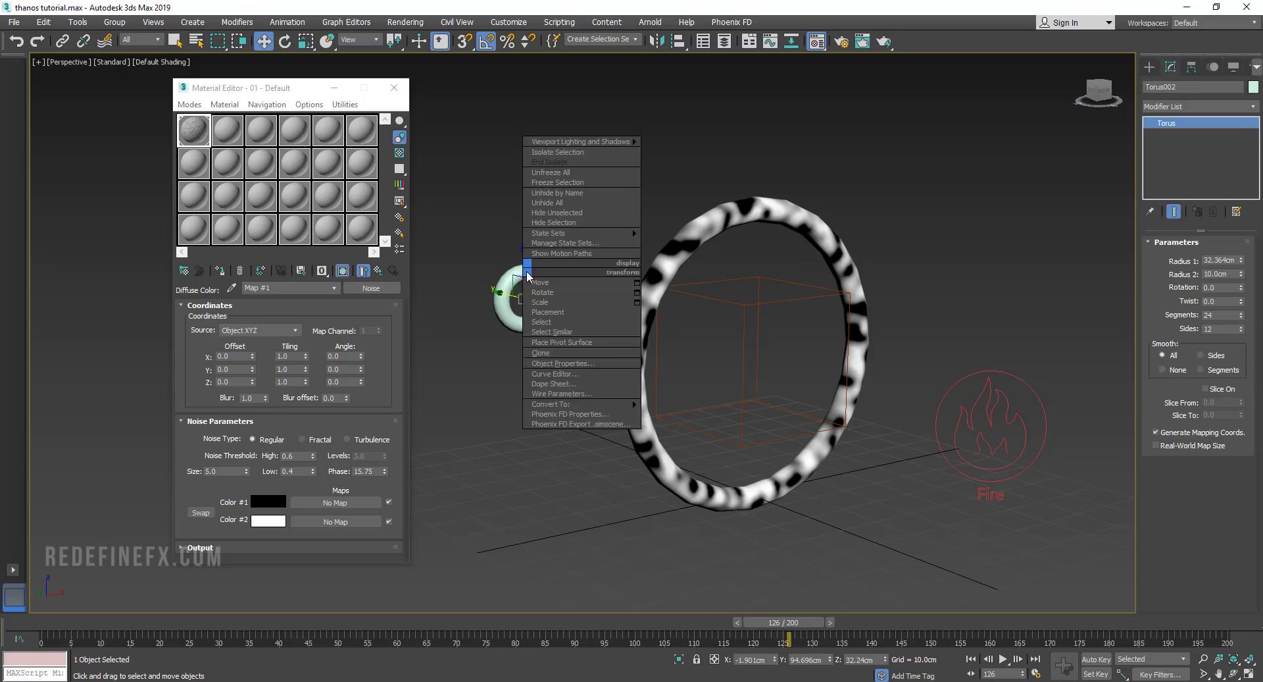
click(570, 363)
click(656, 324)
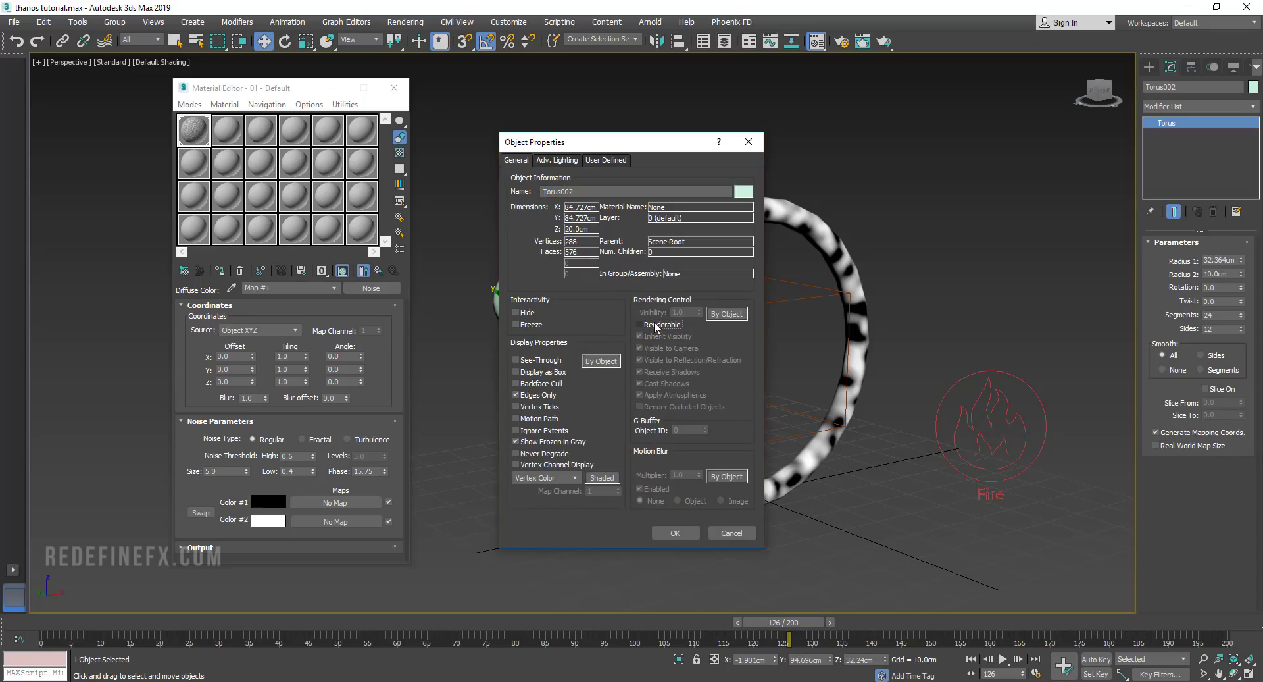
click(675, 532)
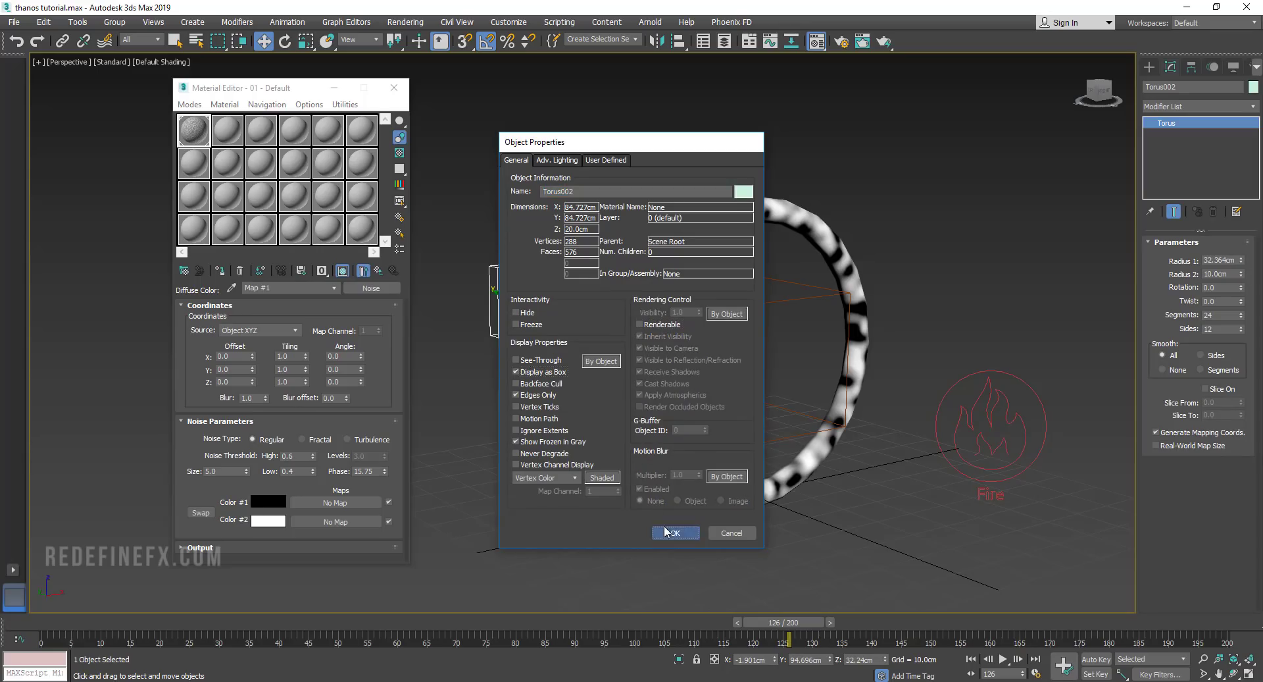
Review the small torus's Phoenix FD properties and accept them
right_click(527, 328)
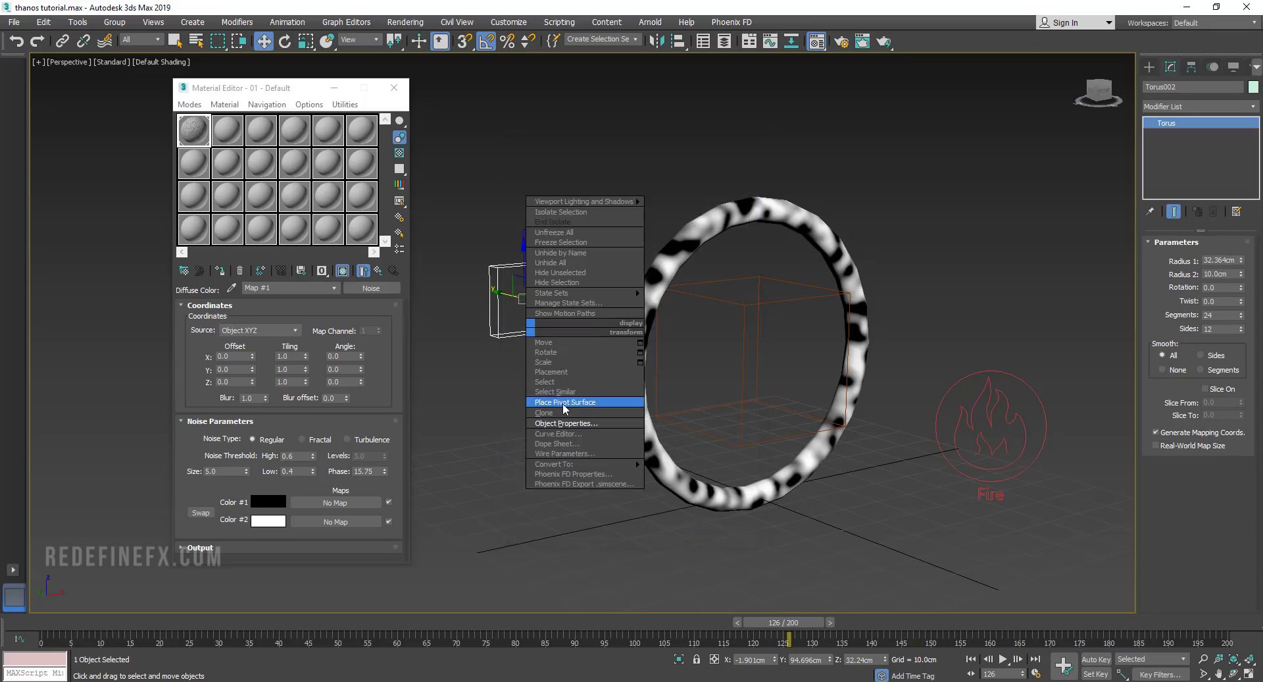
click(572, 473)
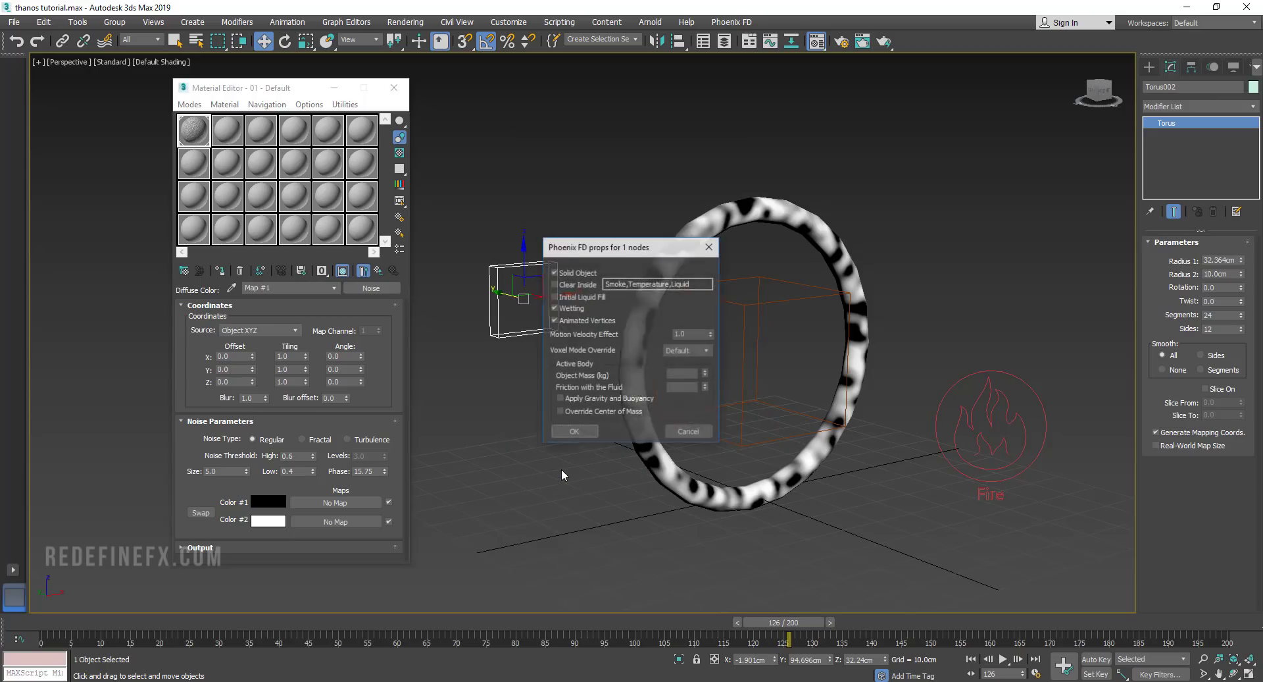
click(573, 431)
Set the fire source's outgoing velocity to 75 cm
click(951, 466)
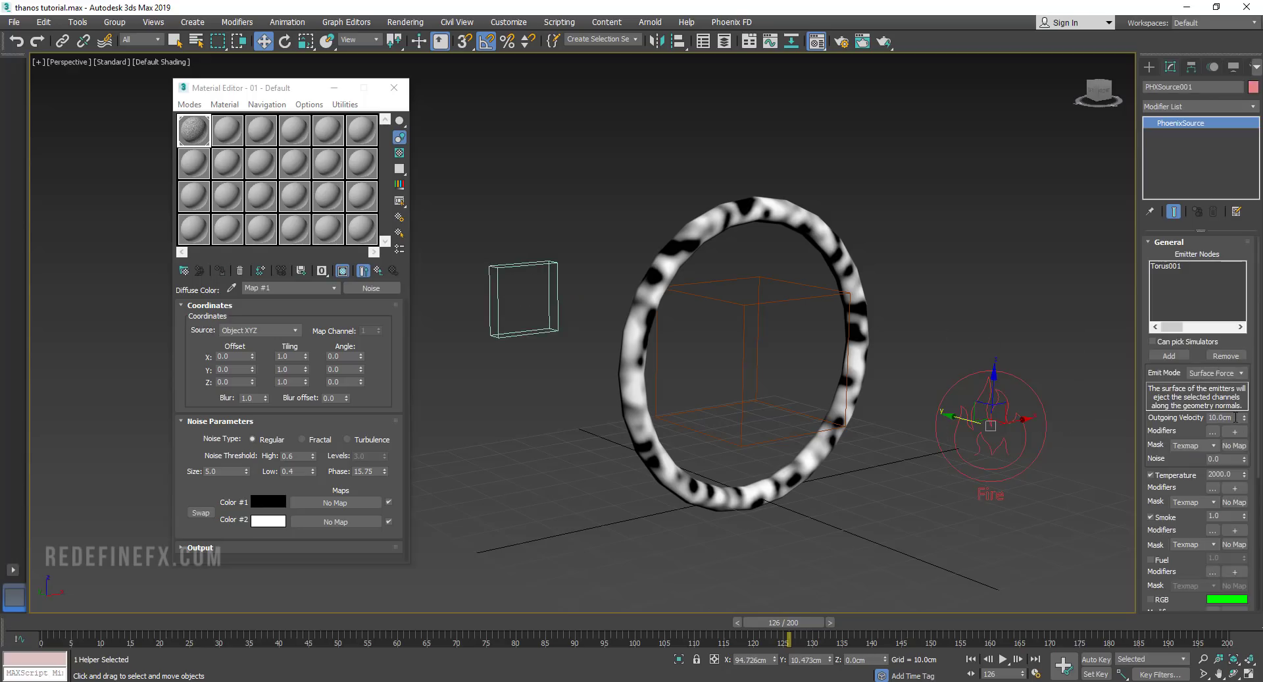
double_click(1236, 418)
drag(1184, 429, 1175, 317)
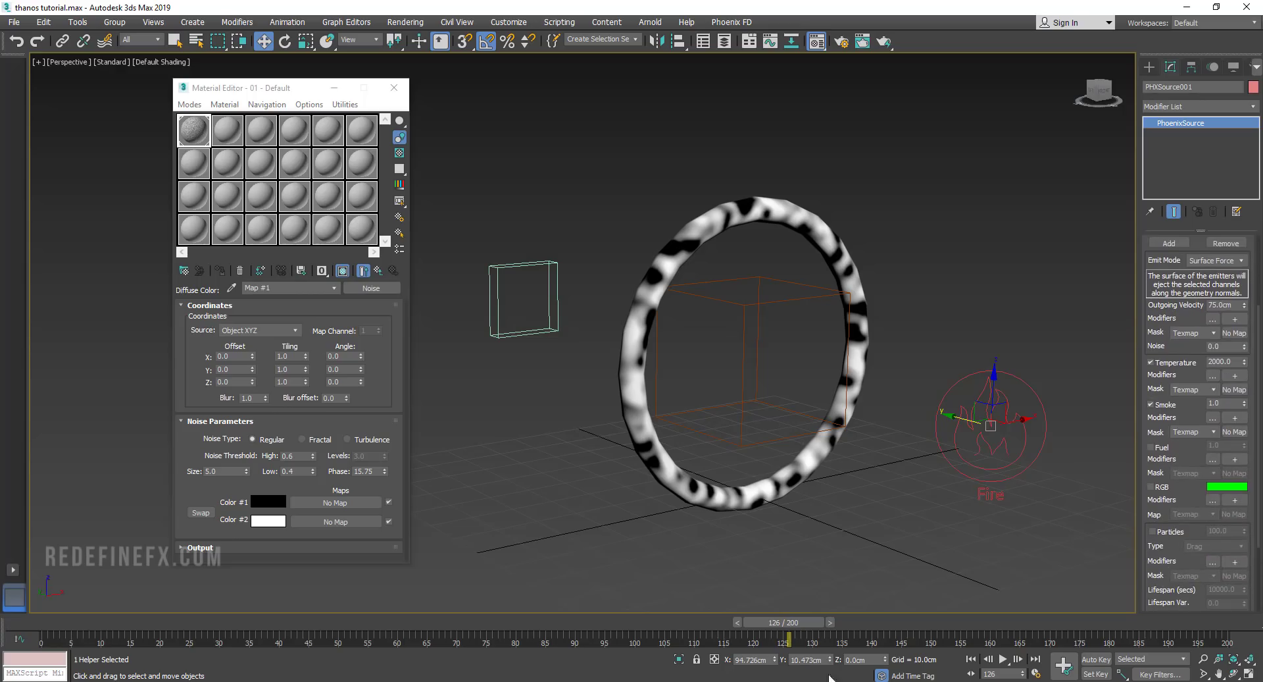
Play the reference video thanos02.mov to study how the smoke moves, and return to the scene
click(829, 680)
click(633, 250)
click(707, 123)
click(704, 131)
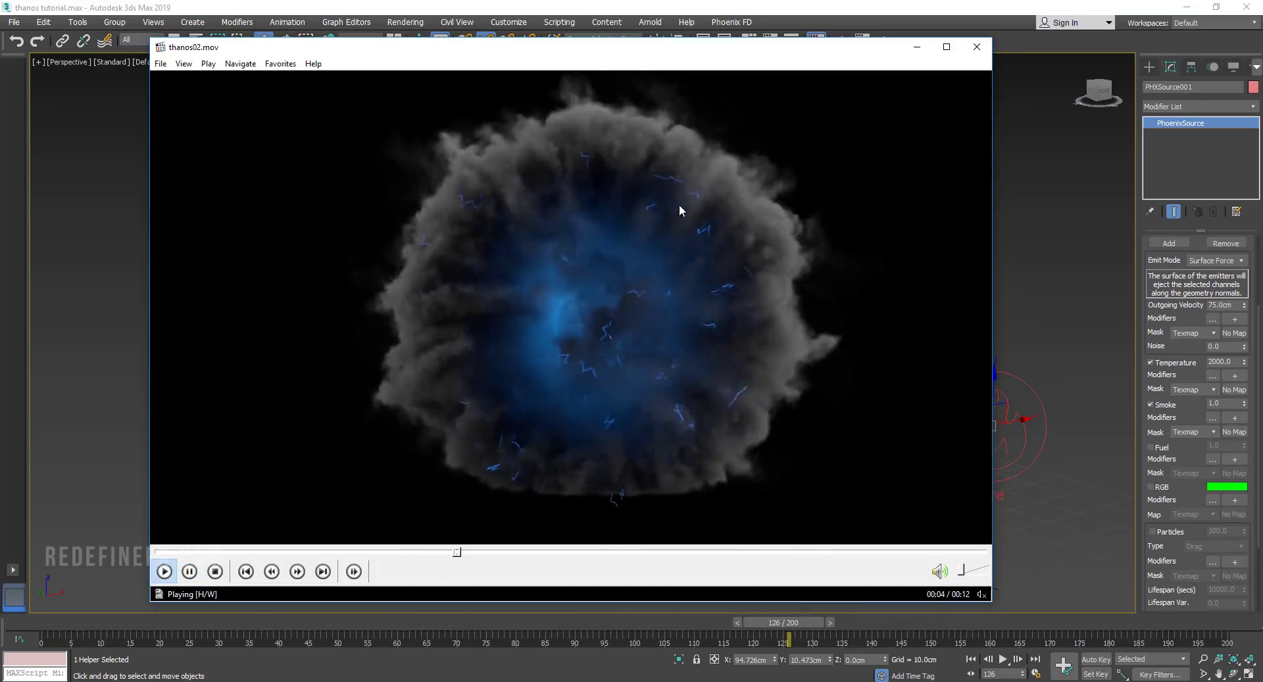
click(672, 240)
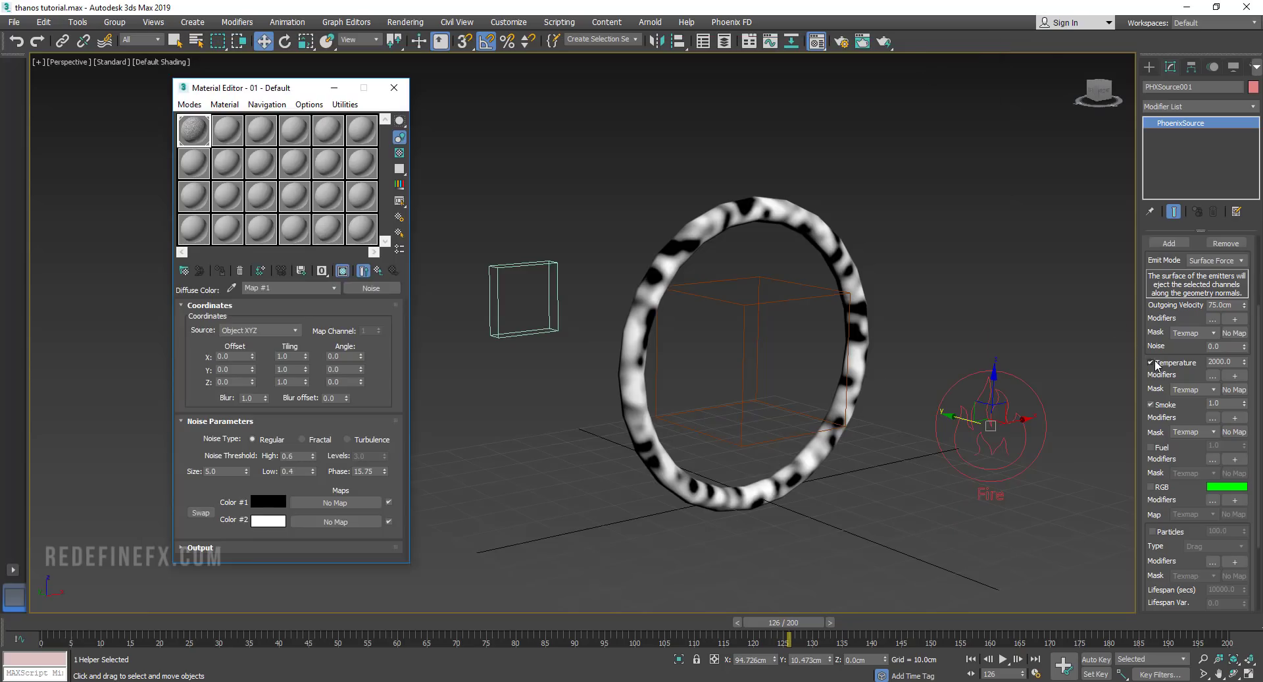
Disable the fire source's Temperature channel and set its Smoke amount to 2
click(1156, 362)
double_click(1227, 403)
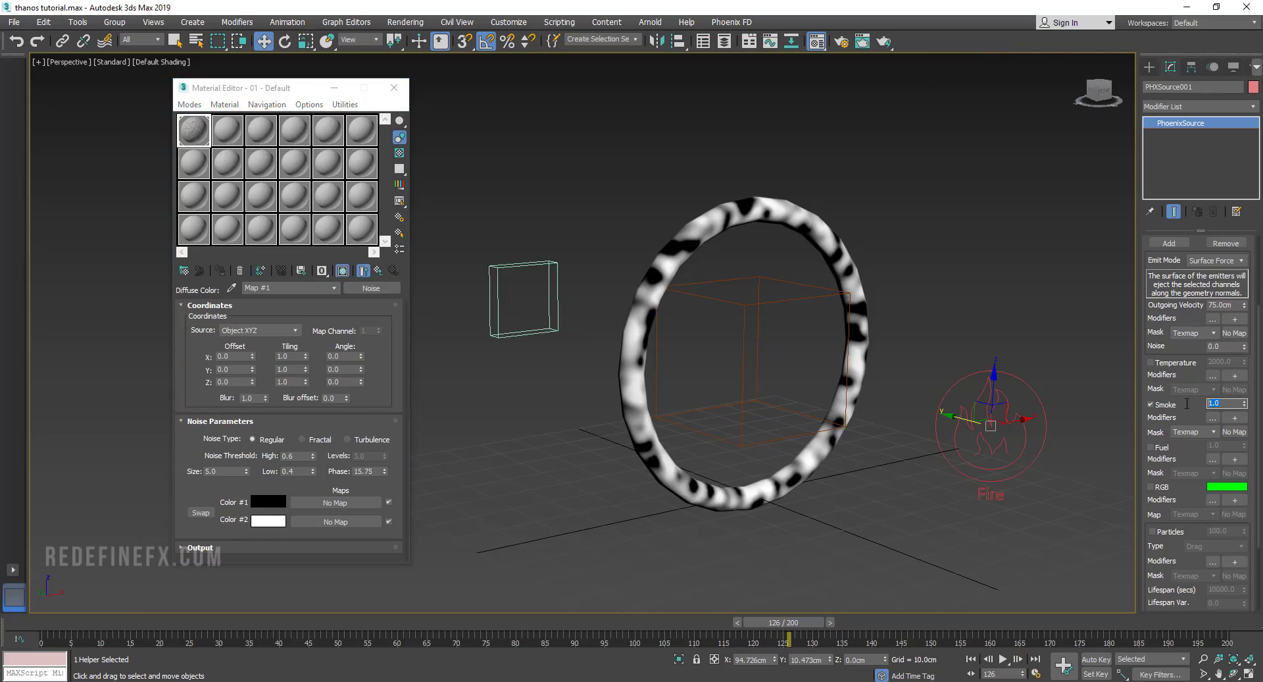
text(2)
key(Return)
Copy the Noise map from the first material's diffuse color and paste it as the fire source's Smoke mask
click(363, 272)
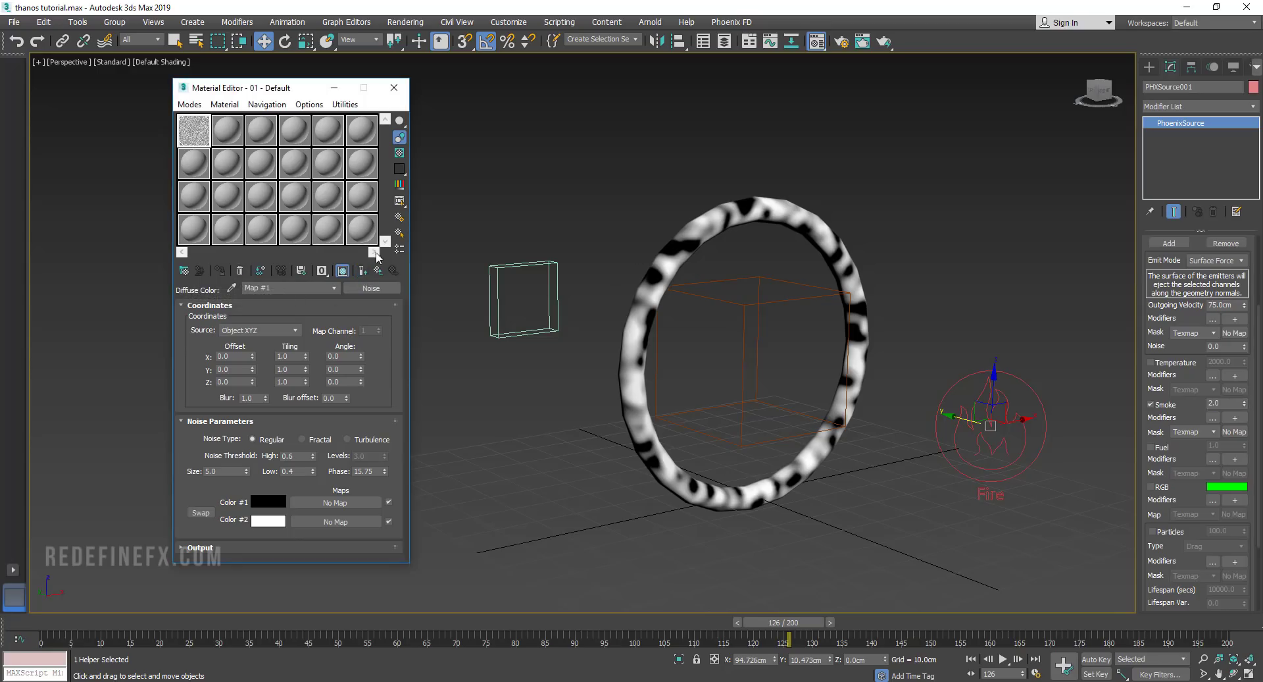
click(363, 272)
click(378, 270)
right_click(277, 389)
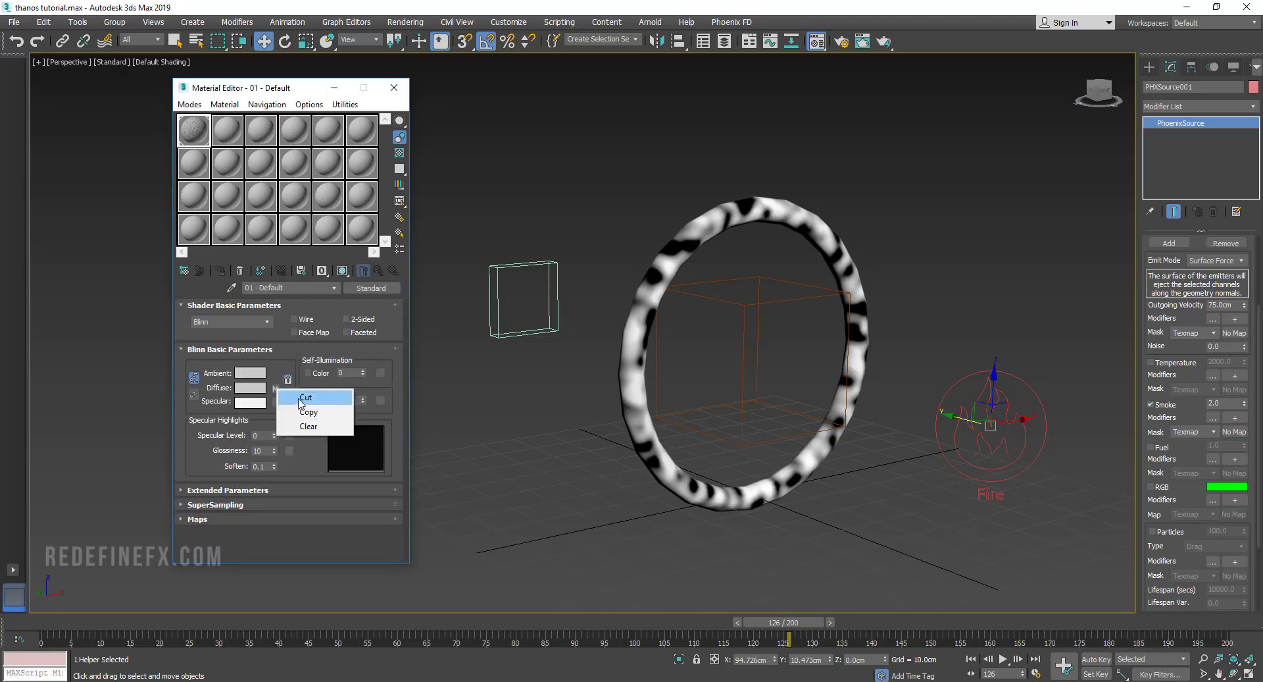
click(308, 412)
drag(1194, 455, 1194, 450)
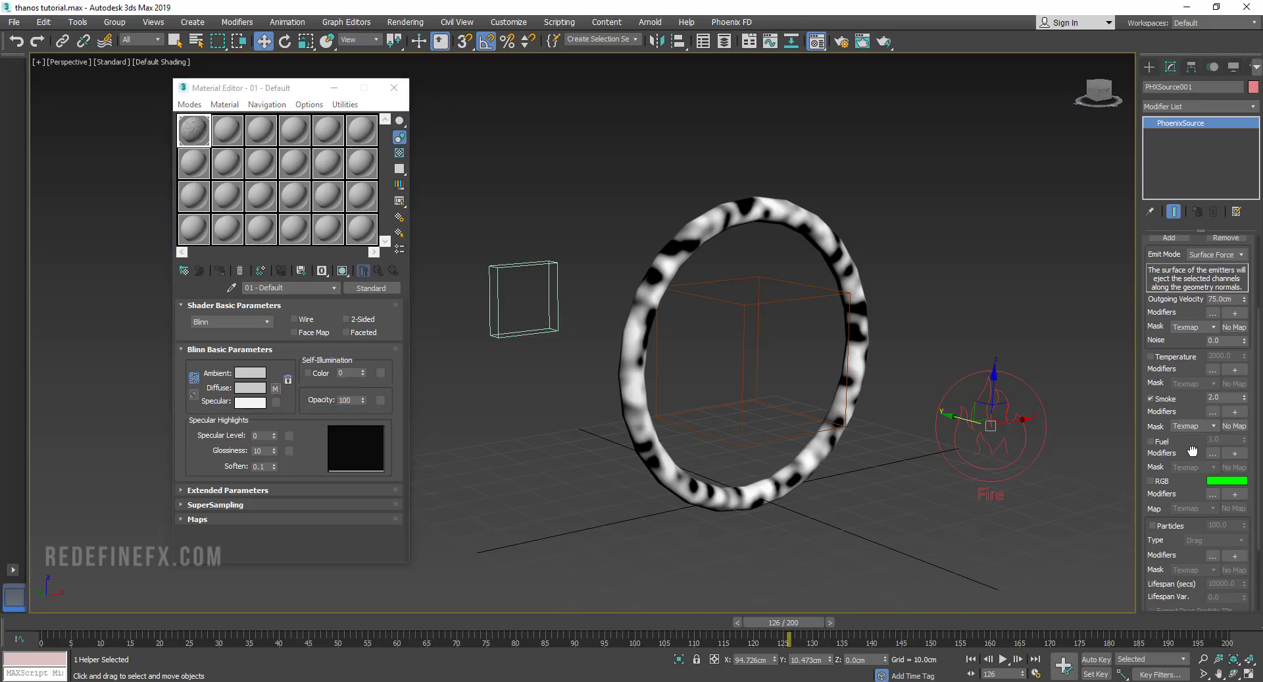
right_click(1234, 426)
click(1211, 444)
Examine the noise pattern in an enlarged material preview alongside the source's smoke and outgoing velocity values
double_click(197, 135)
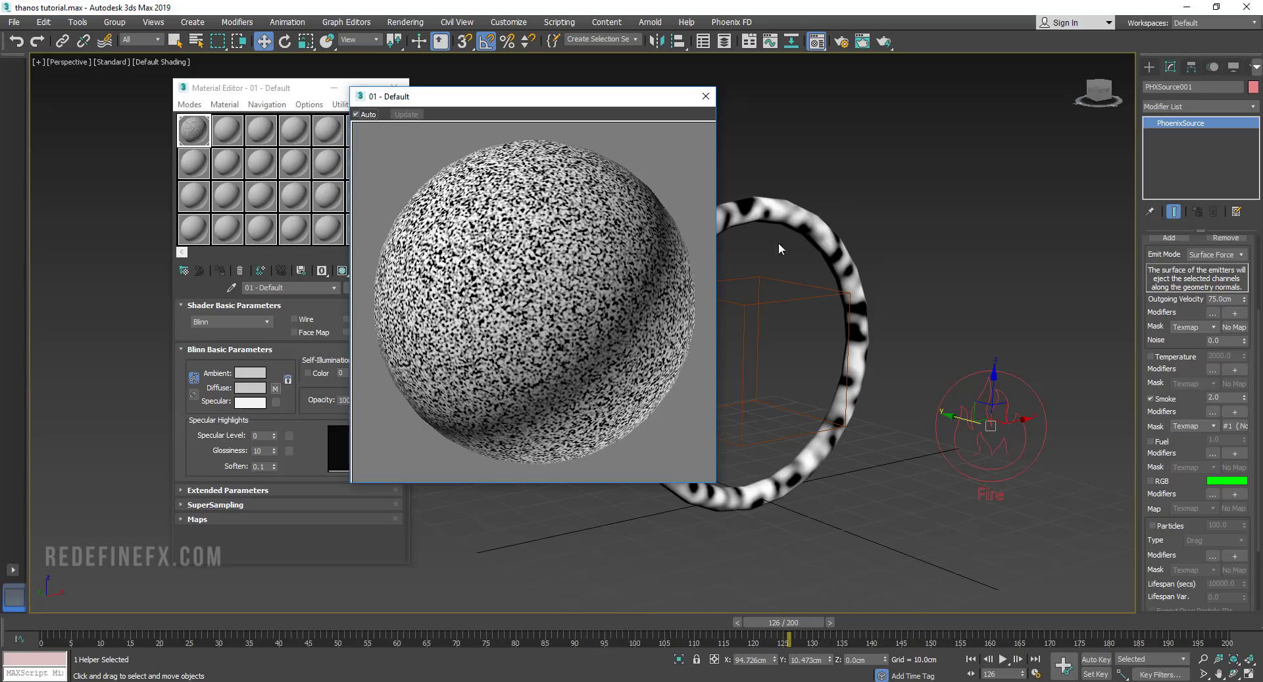
click(1203, 398)
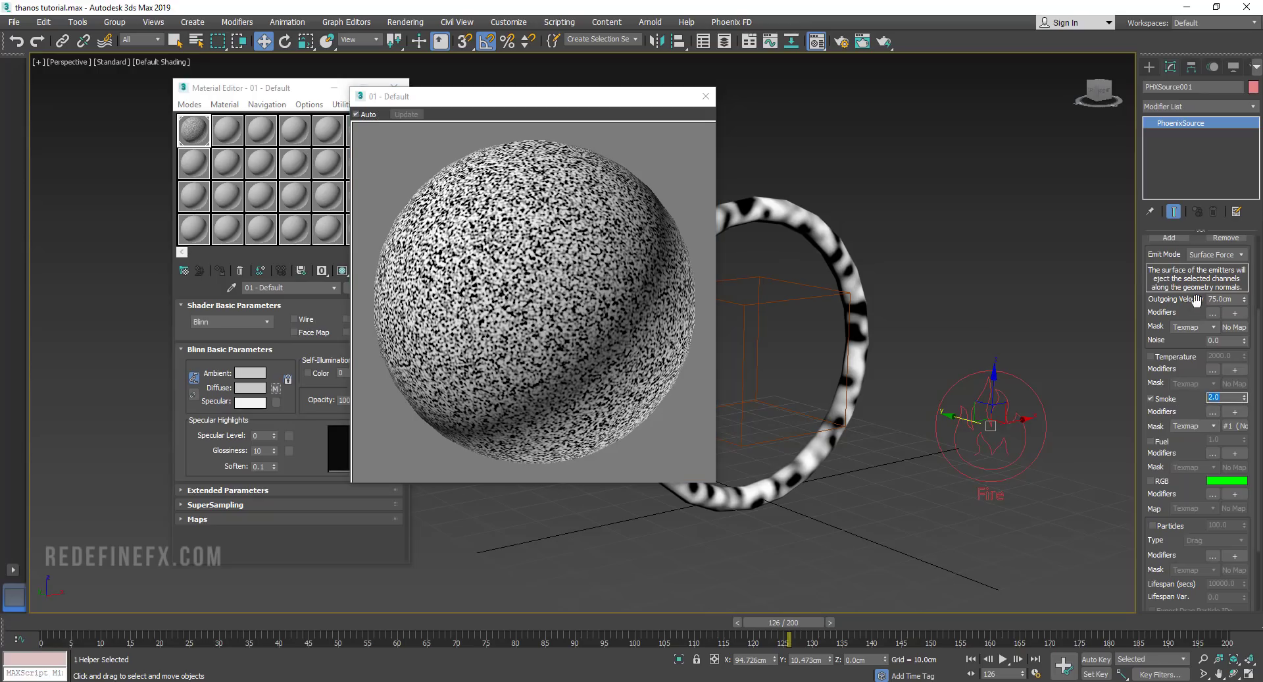
click(1233, 299)
click(706, 96)
Scrub the timeline to frame 73 to check the animated noise, and compare it with the reference video
drag(198, 623, 514, 628)
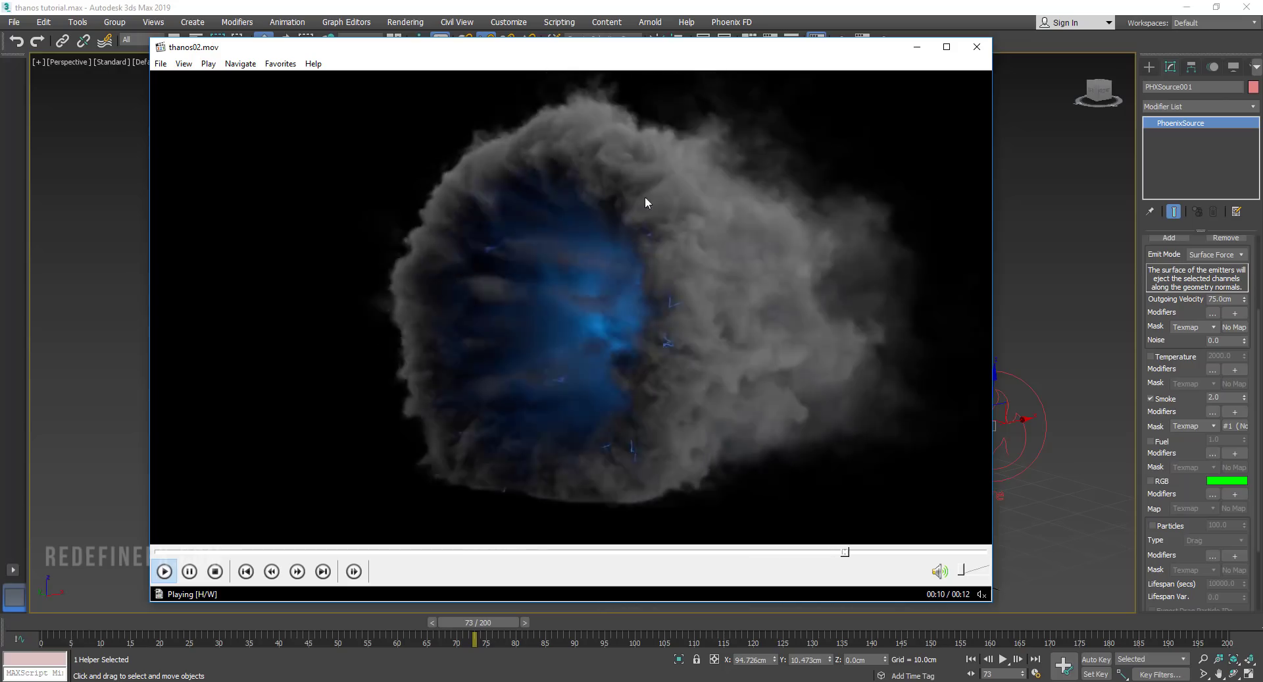
key(space)
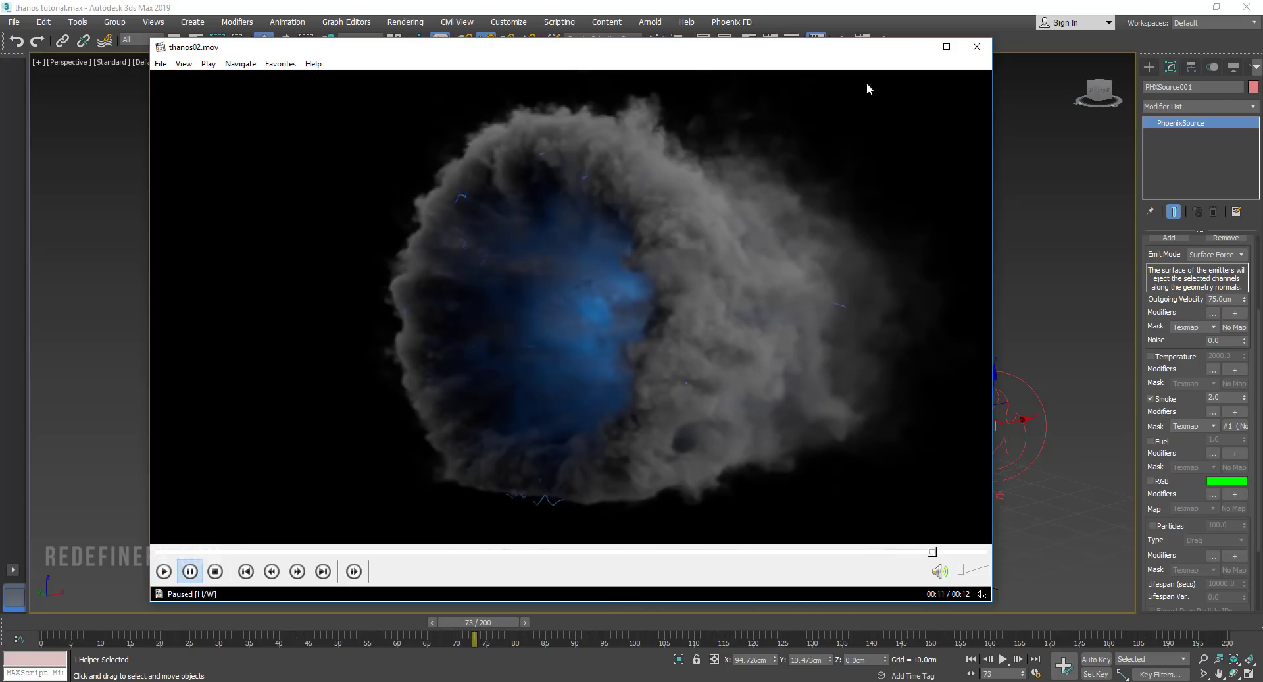
click(914, 51)
Set the fire source's outgoing velocity Noise to 4 and bring up the Phoenix FD helper types for creation
click(1232, 340)
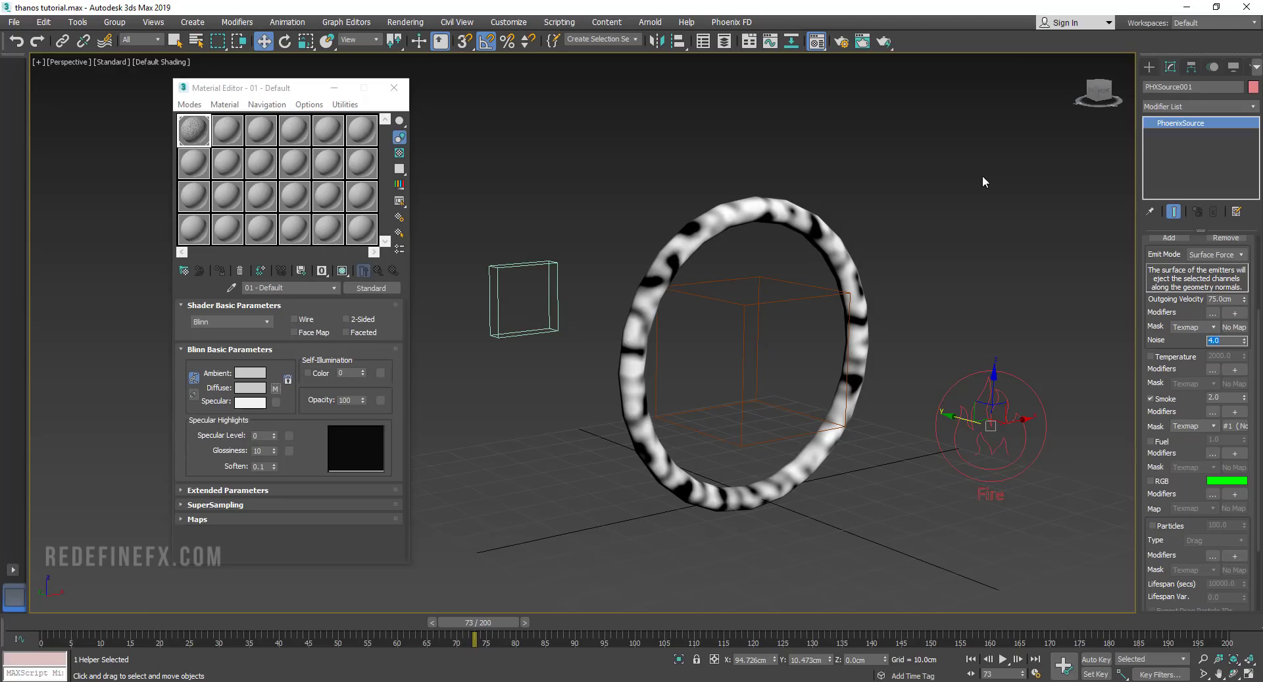
click(1149, 66)
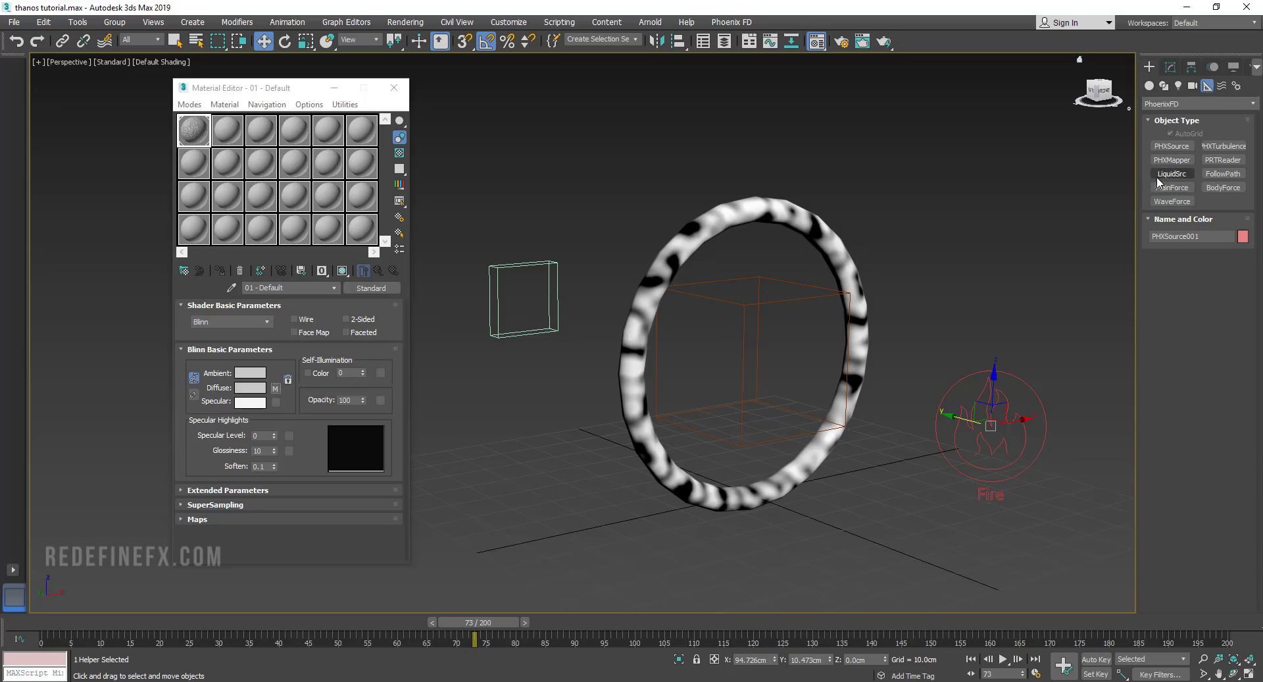
Create a Phoenix FD BodyForce helper on the ground beside the lower edge of the large ring
click(1214, 191)
drag(891, 524, 909, 547)
right_click(1031, 490)
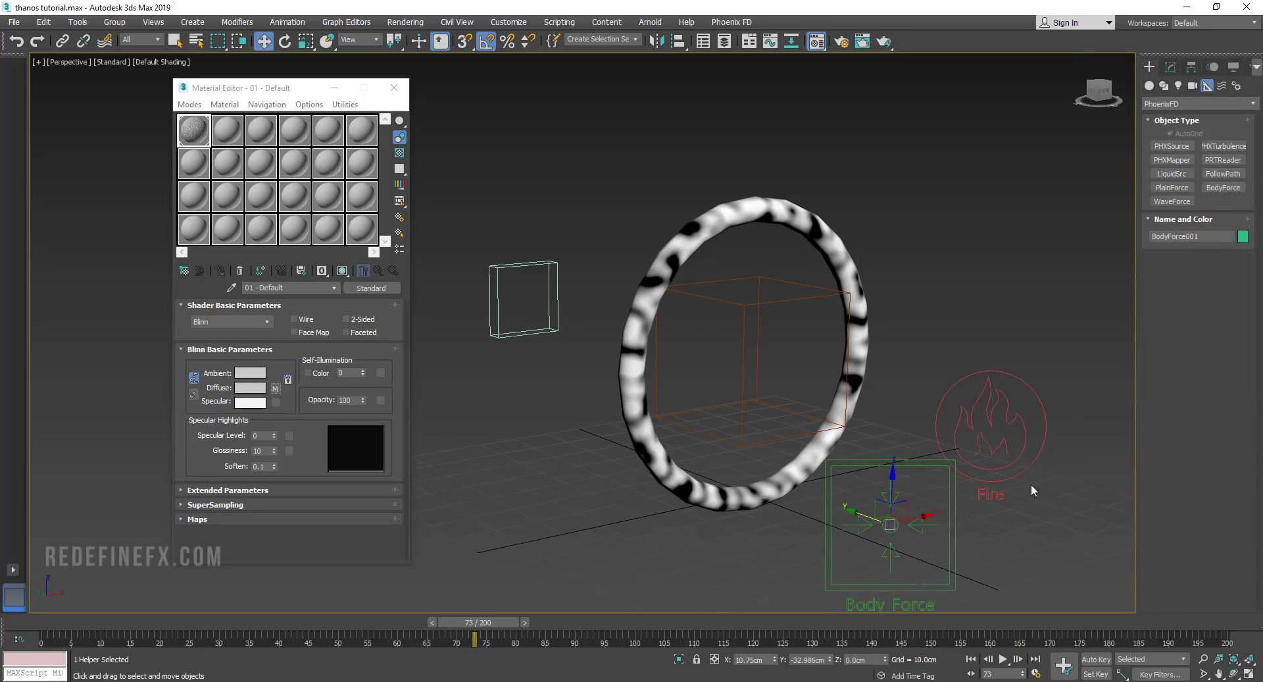
Set the body force's Strength to 1000, pick the small torus Torus002 as its Body, and check the reference video
click(1170, 67)
drag(1229, 273, 1187, 277)
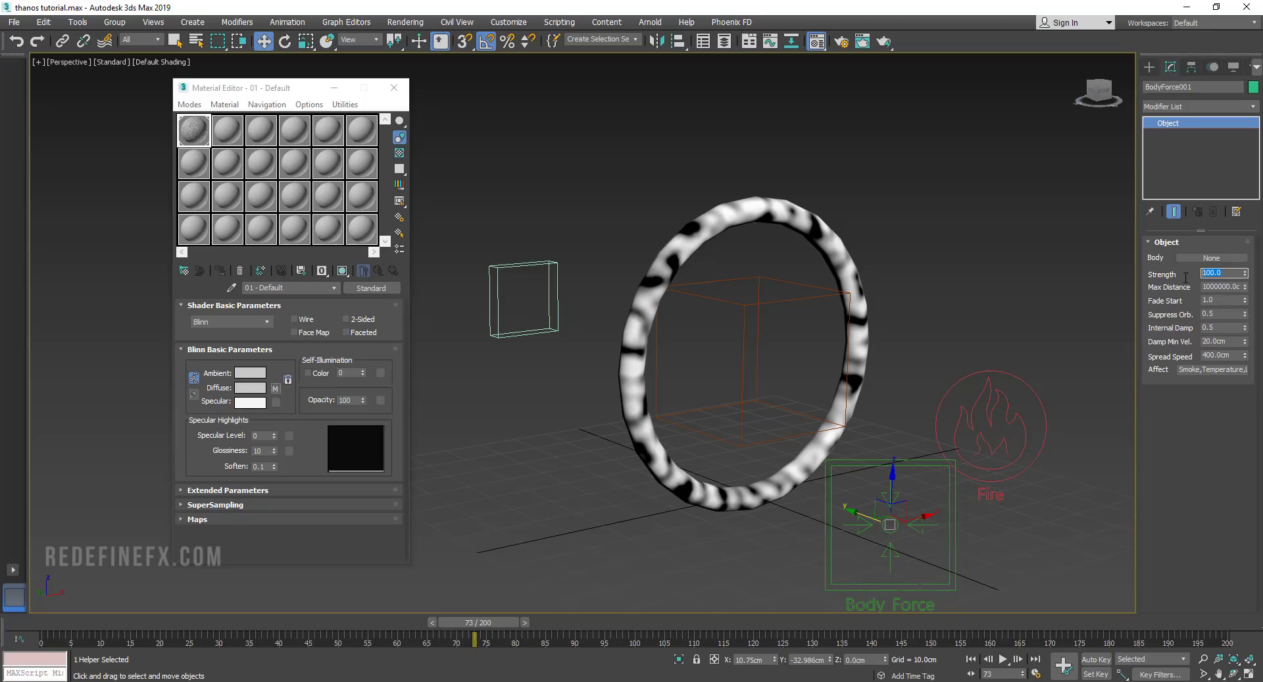
click(1198, 258)
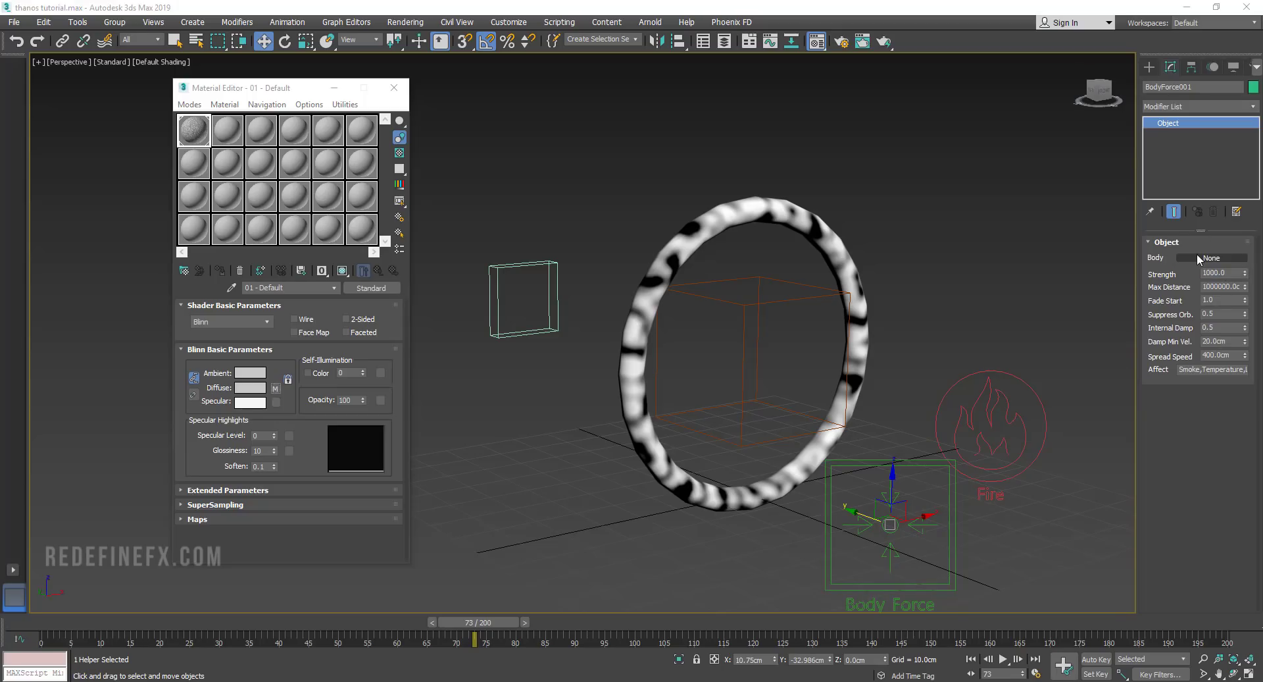
click(1198, 259)
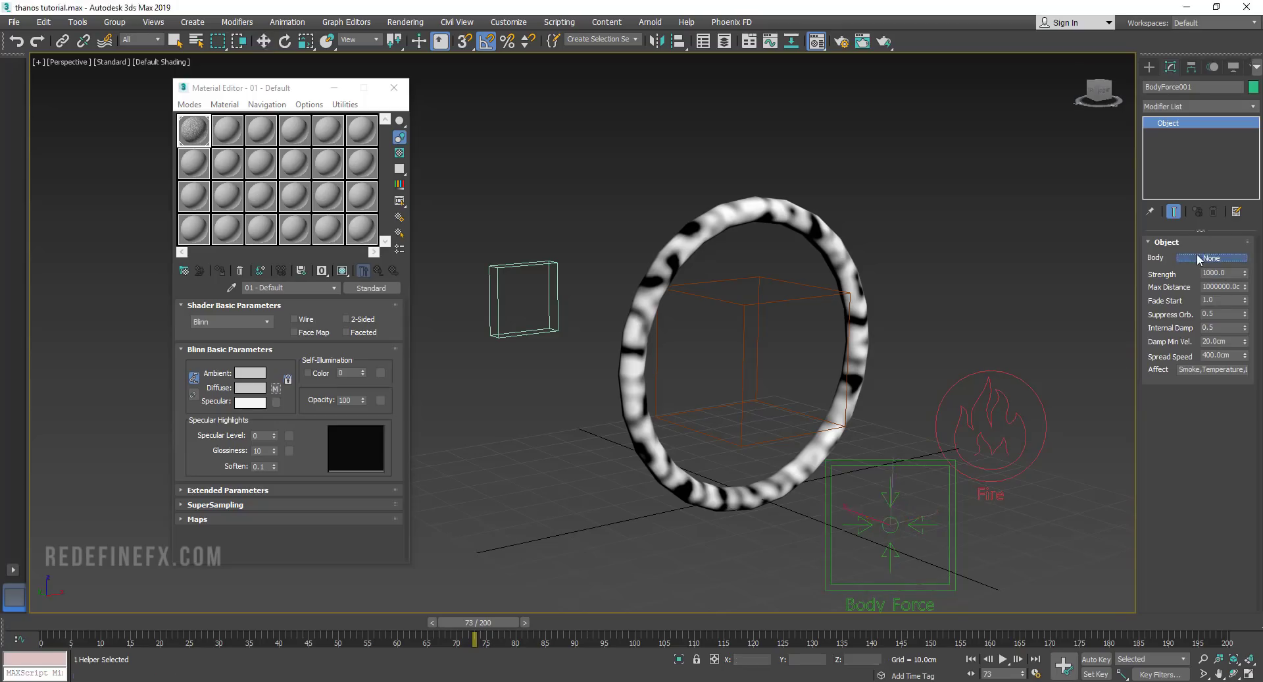
click(555, 285)
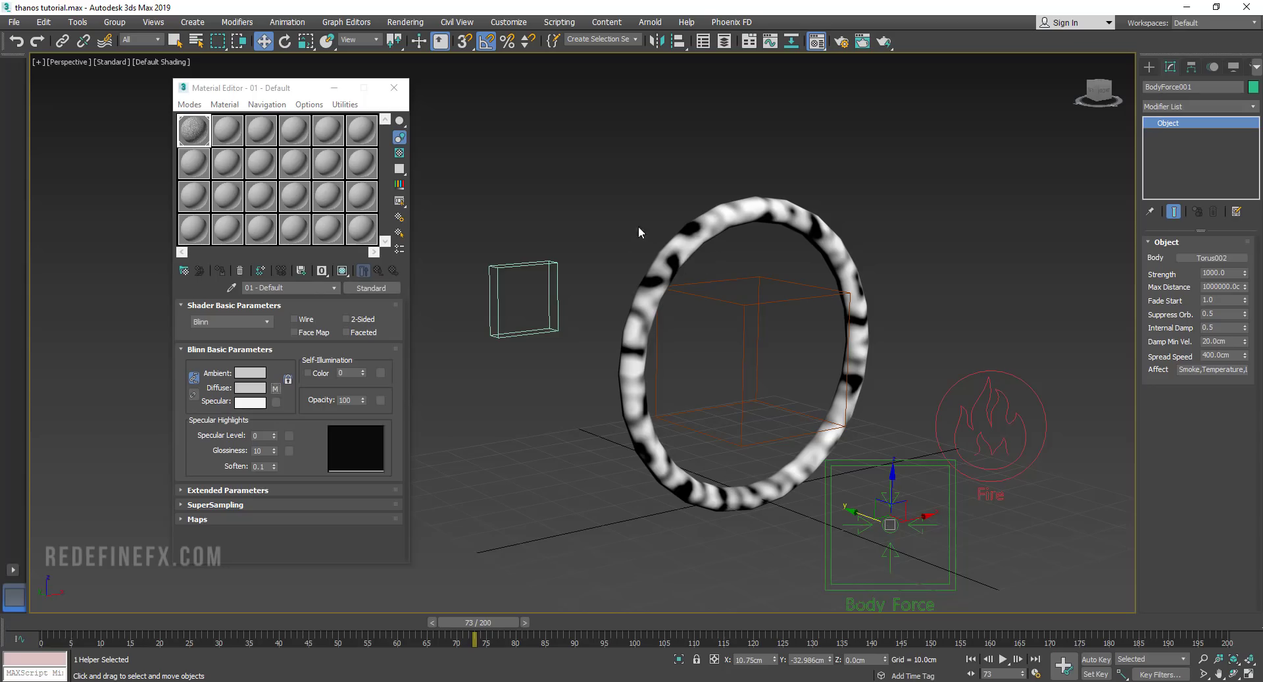
key(alt+Tab)
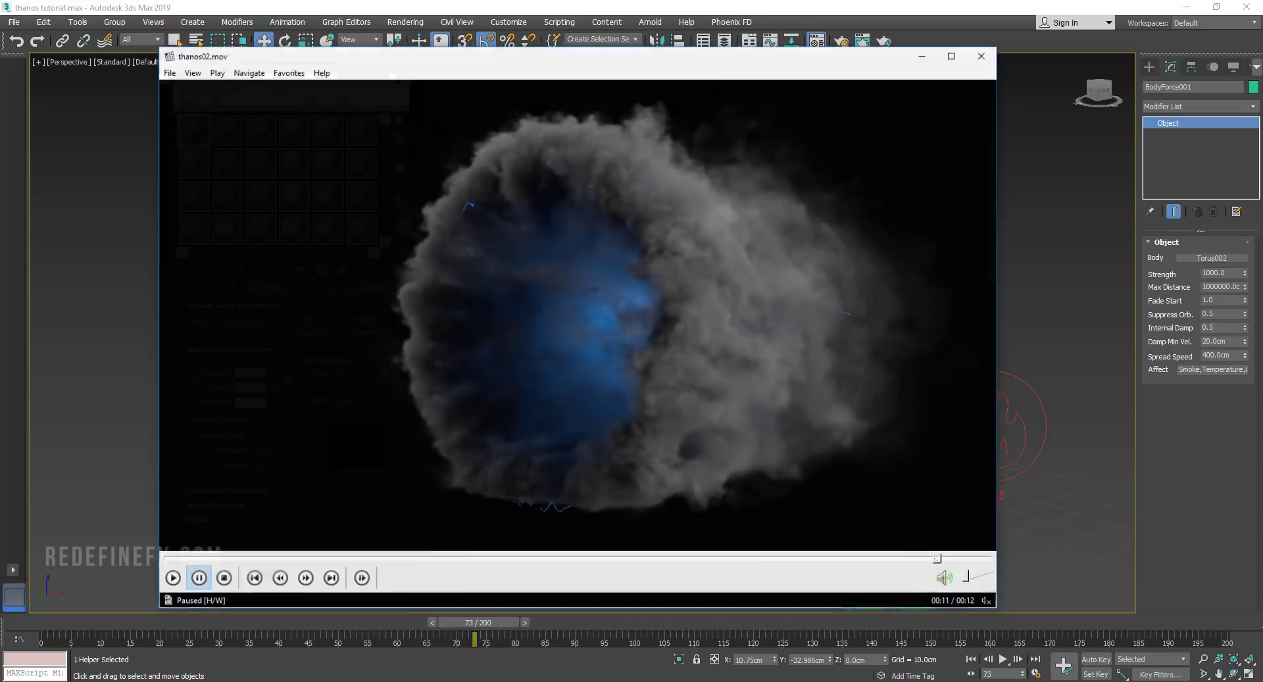
click(622, 323)
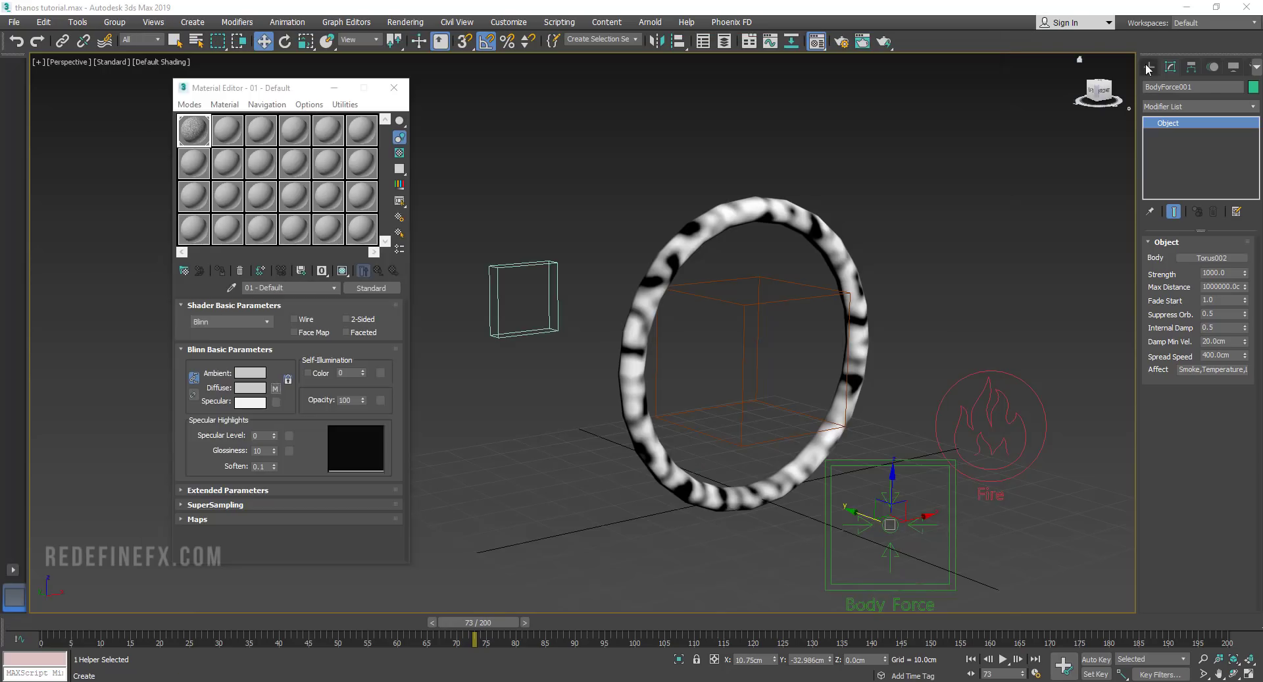
Create a PHXTurbulence helper beside the large ring with Strength 200 and Size 50 cm
click(1150, 66)
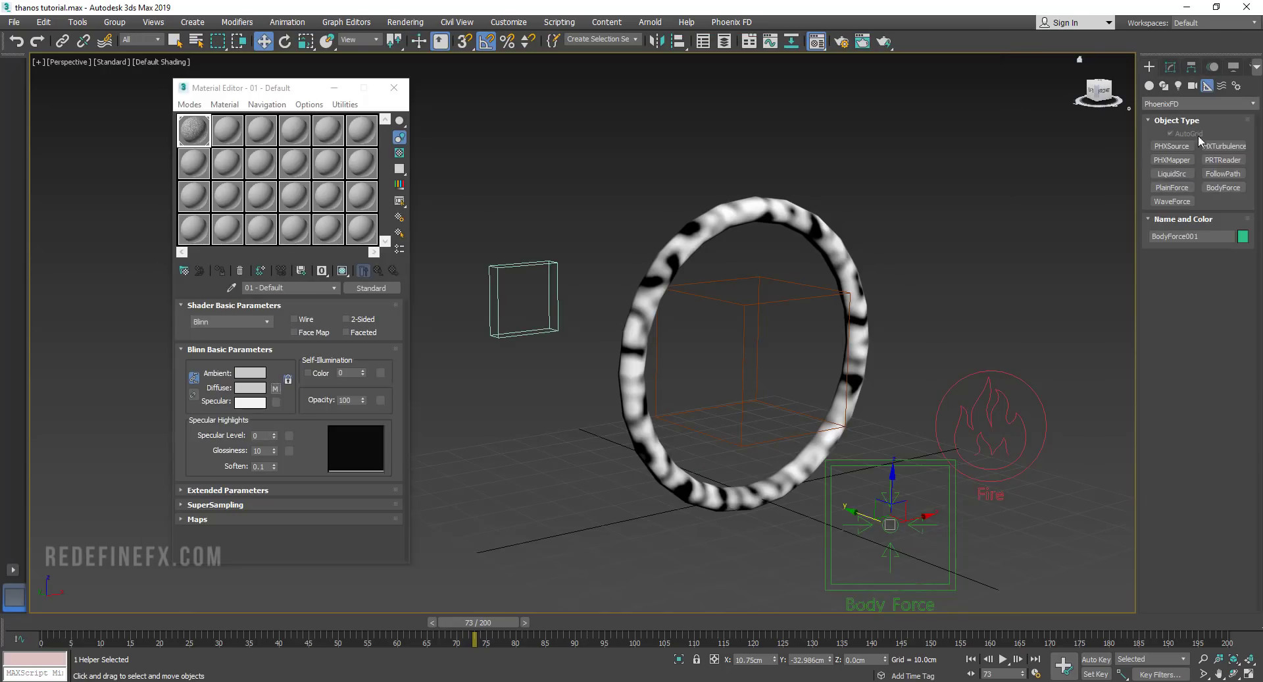
click(1225, 148)
drag(971, 329, 992, 339)
right_click(992, 340)
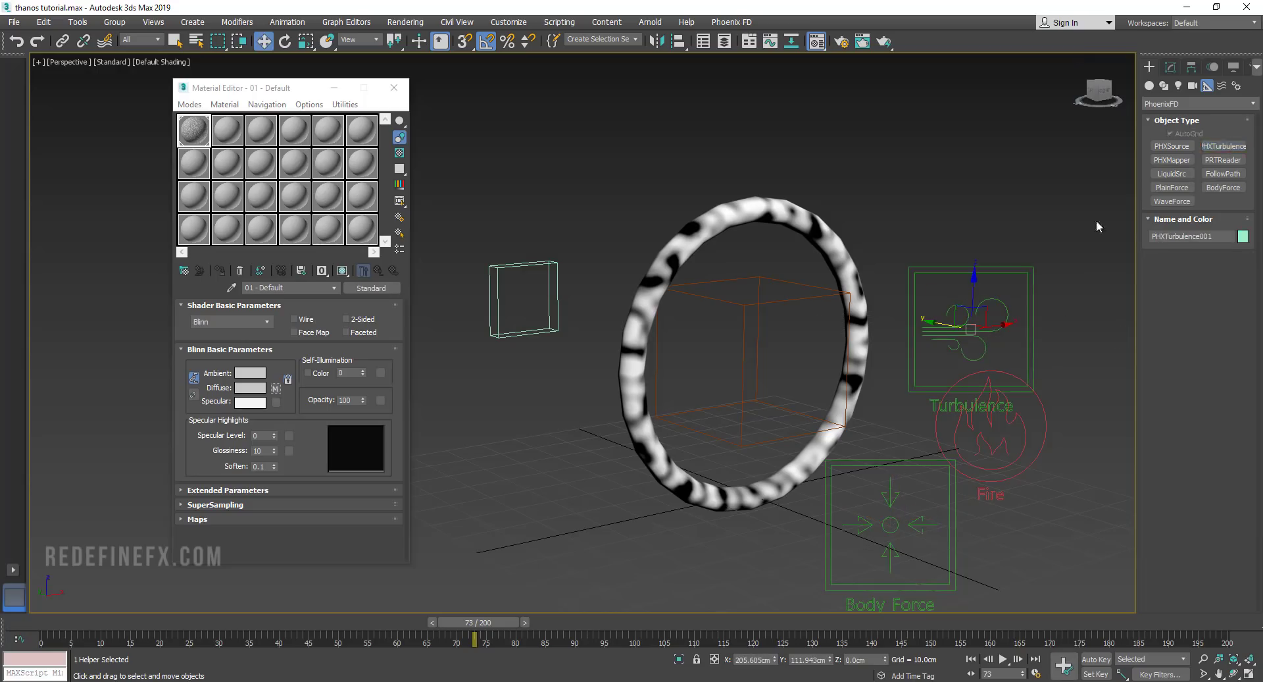
click(1171, 67)
drag(1232, 272, 1191, 270)
key(Tab)
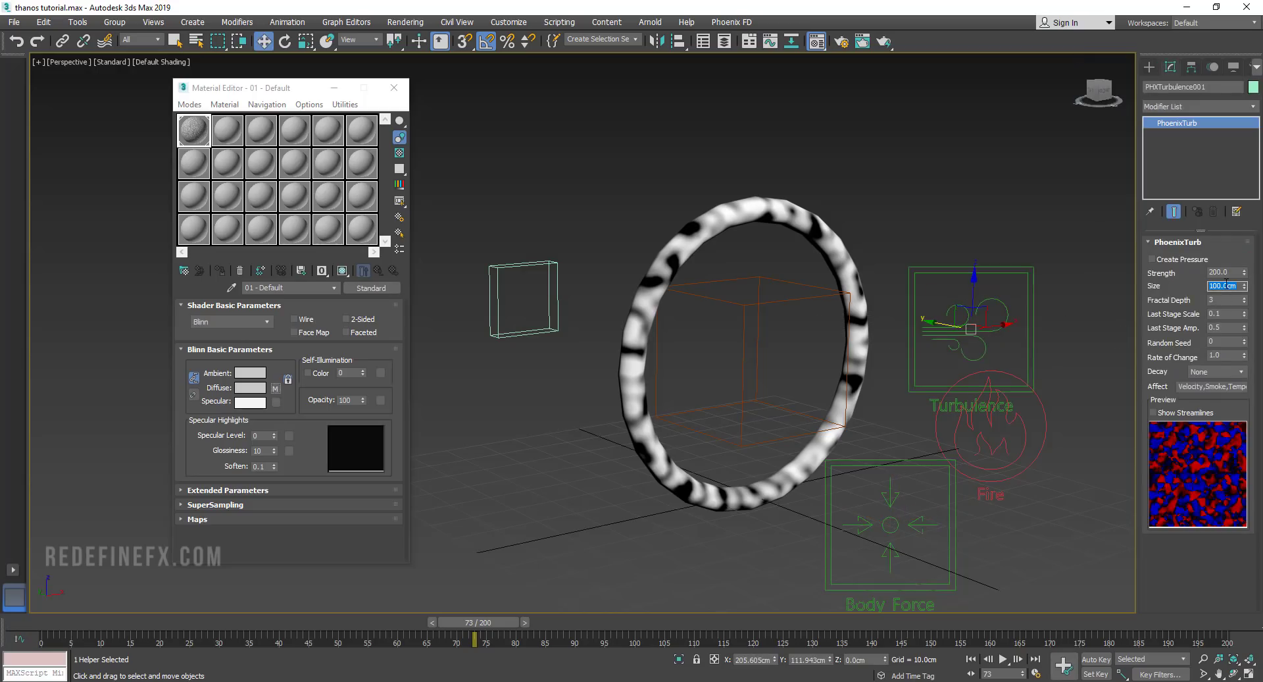
key(Return)
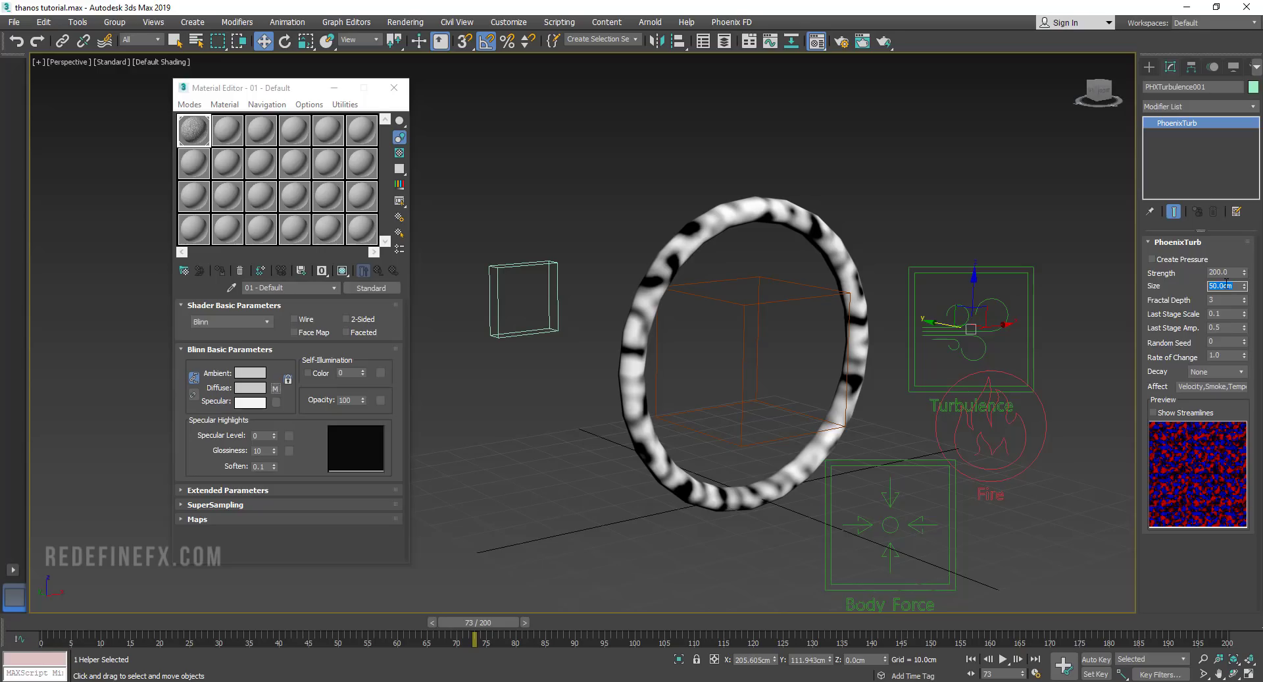
Create a Phoenix FD FireSmokeSim grid of about 144 x 199 x 70 cm enclosing both toruses
click(1149, 68)
click(1150, 87)
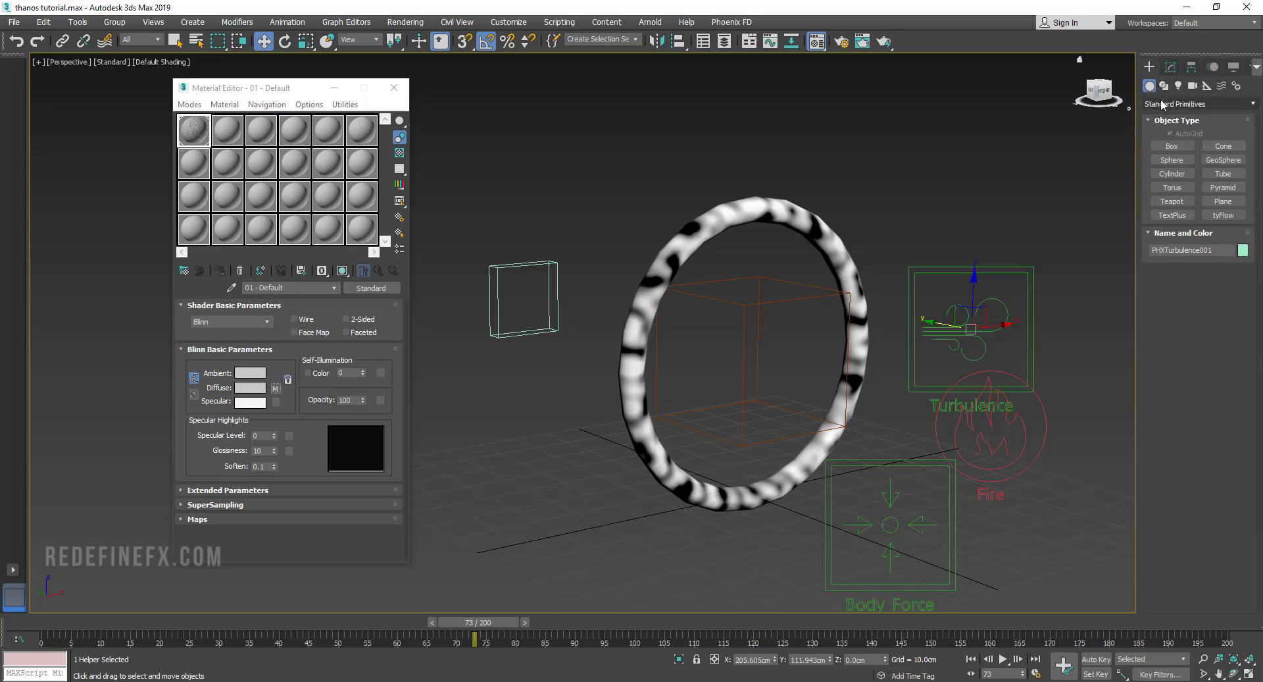
click(1162, 104)
click(1162, 307)
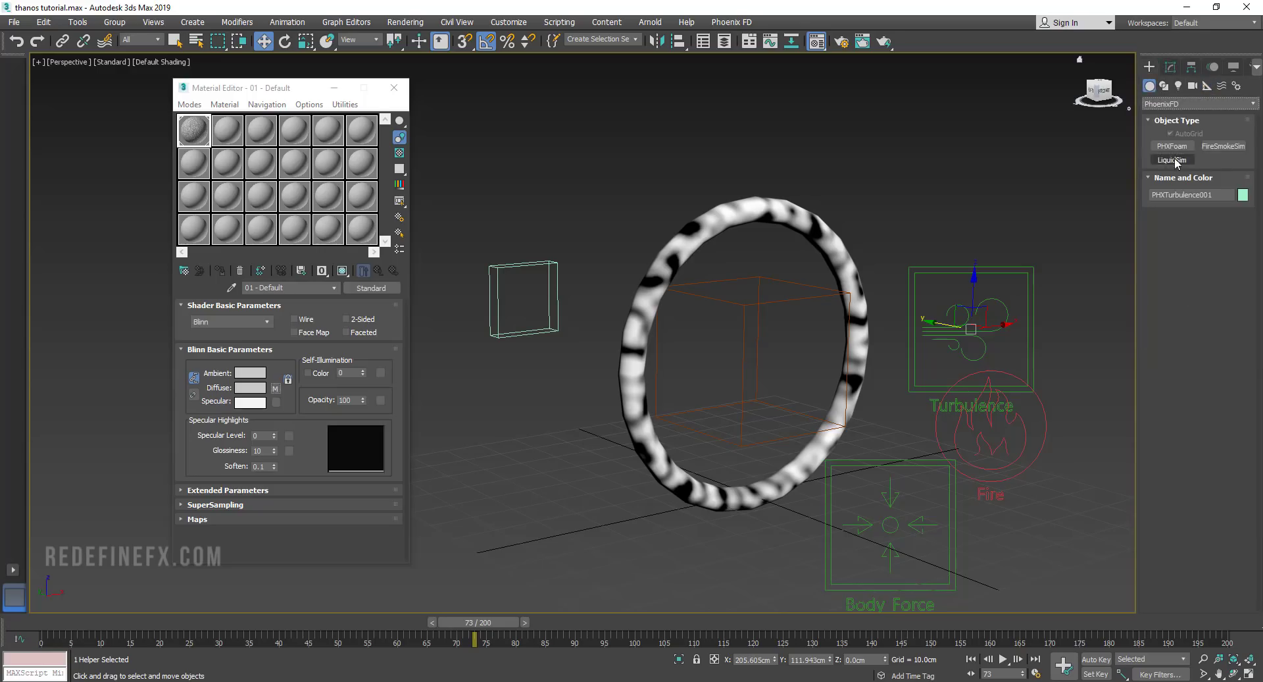
click(1221, 148)
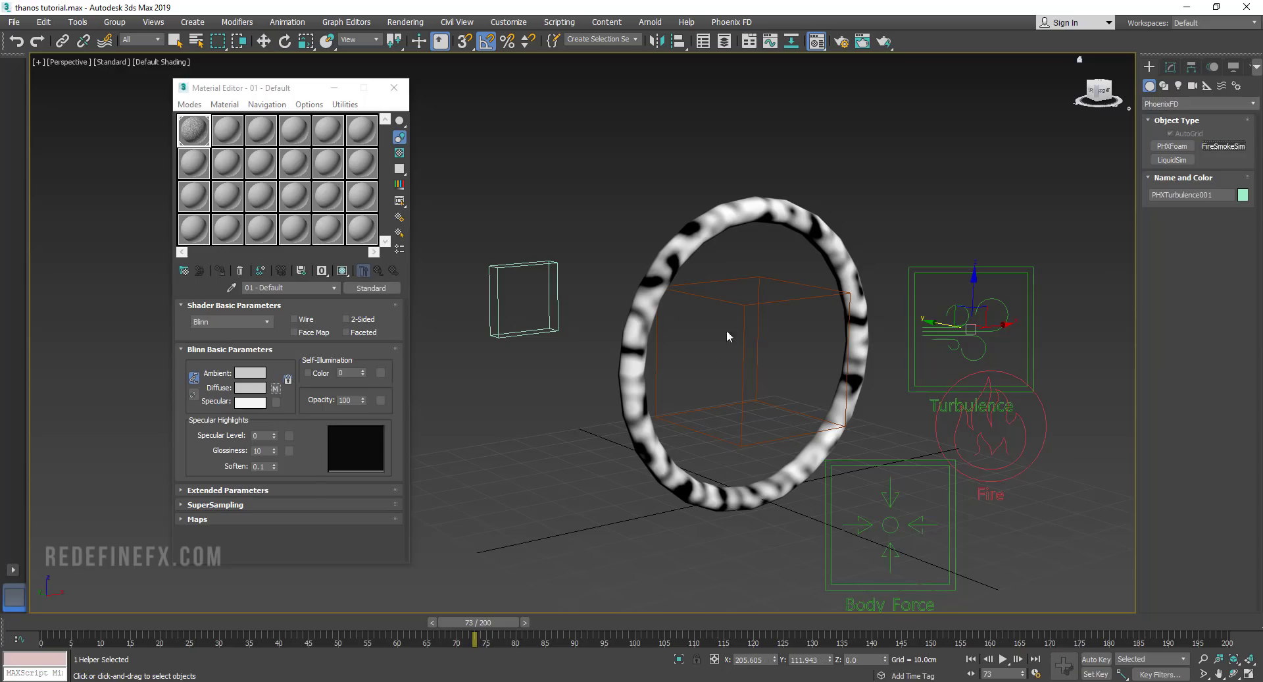
scroll(756, 335, down, 3)
alt+middle_drag(756, 336, 527, 265)
scroll(527, 265, down, 5)
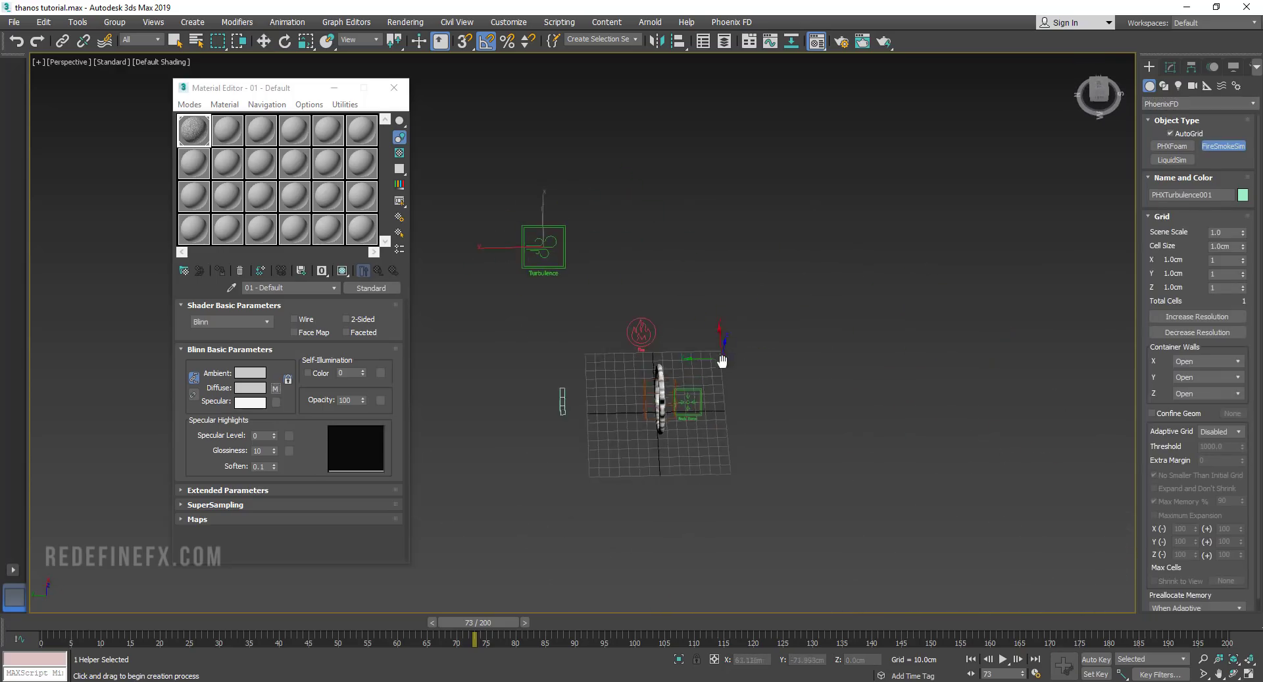
alt+middle_drag(722, 361, 726, 399)
drag(719, 364, 553, 506)
click(557, 445)
key(w)
alt+middle_drag(567, 441, 658, 280)
Set the simulator's Z container wall to Jammed (-)
click(1170, 67)
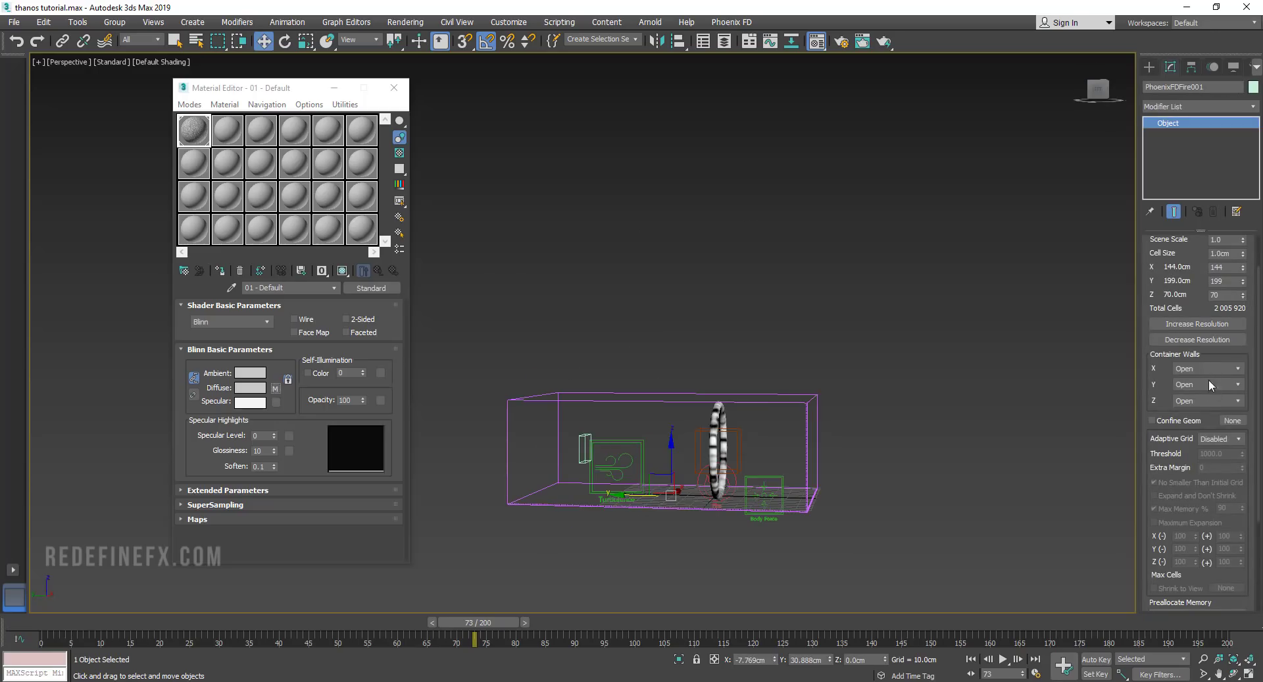
click(1206, 402)
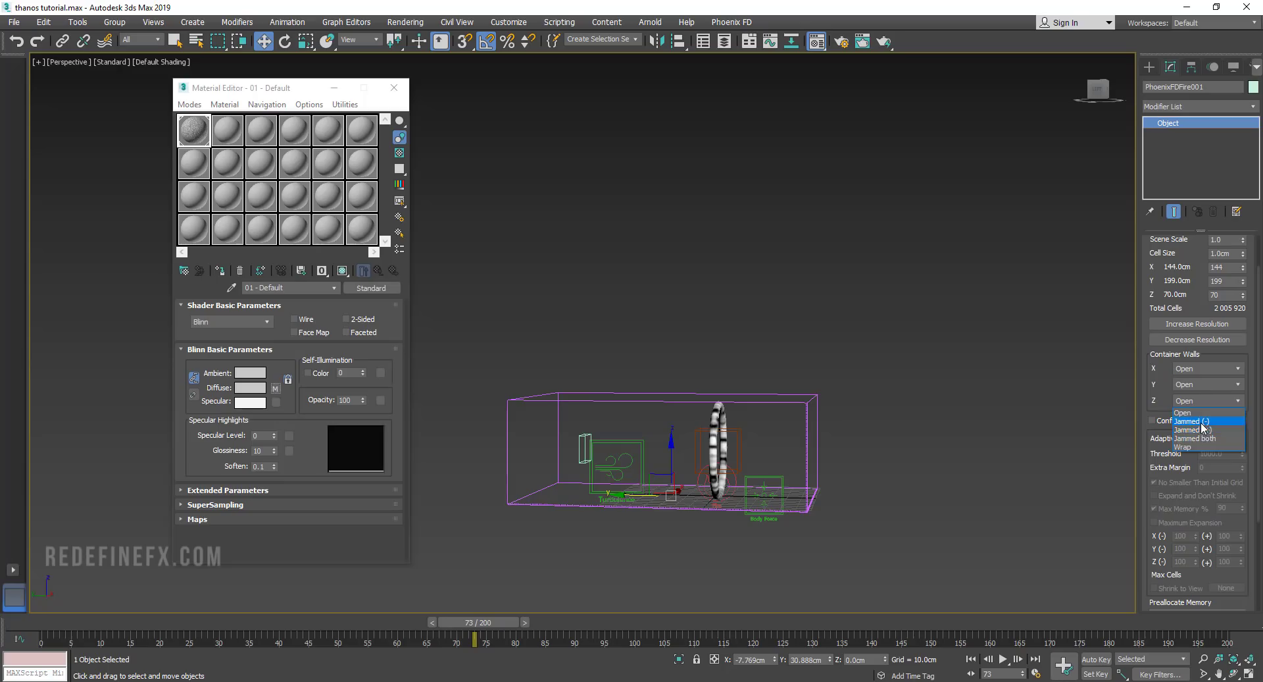
click(1203, 421)
Raise the simulator grid's Z size to 95 cells and check its fit around the toruses
alt+middle_drag(698, 527, 726, 531)
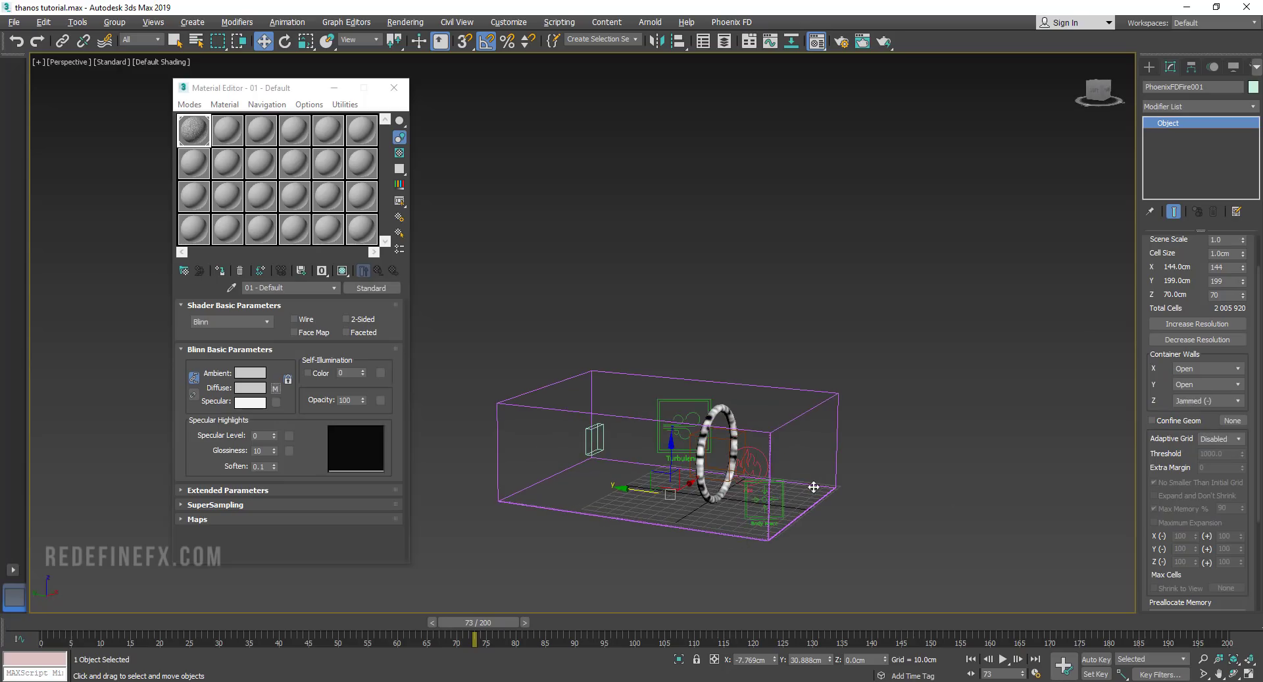
alt+middle_drag(800, 519, 774, 525)
alt+middle_drag(554, 503, 738, 464)
drag(1243, 298, 1242, 281)
alt+middle_drag(820, 386, 869, 416)
scroll(1180, 421, up, 1)
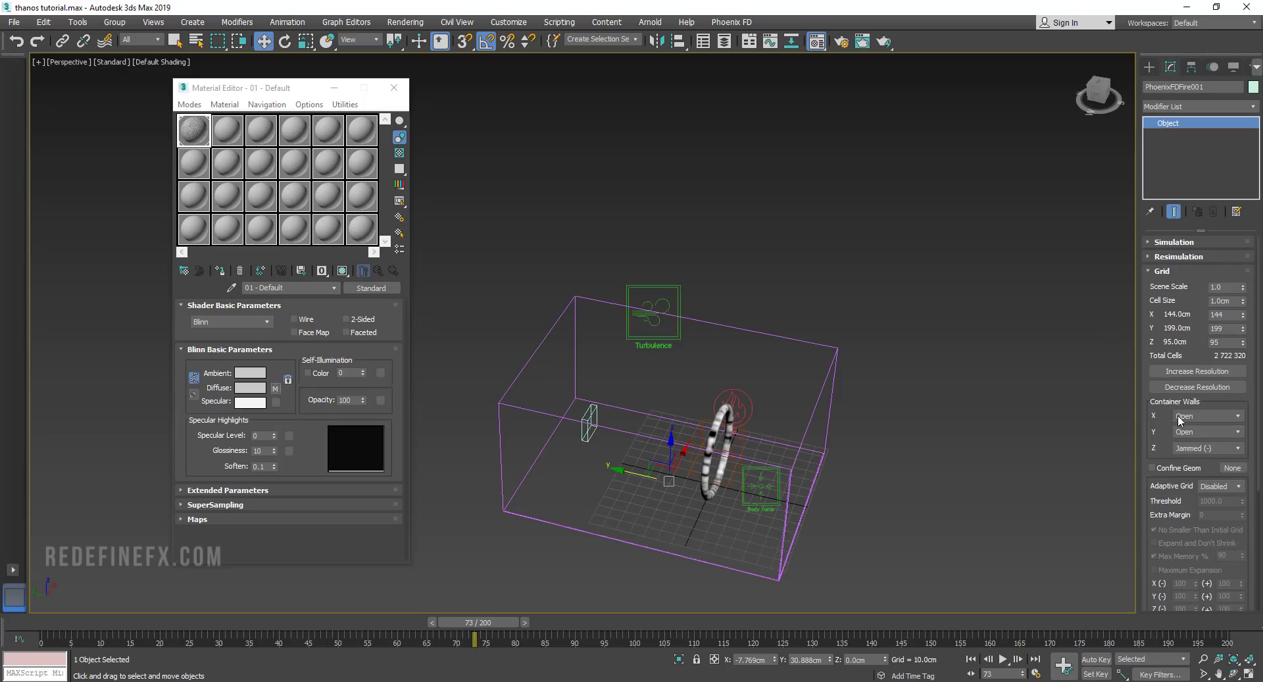
click(1234, 303)
alt+middle_drag(846, 374, 826, 362)
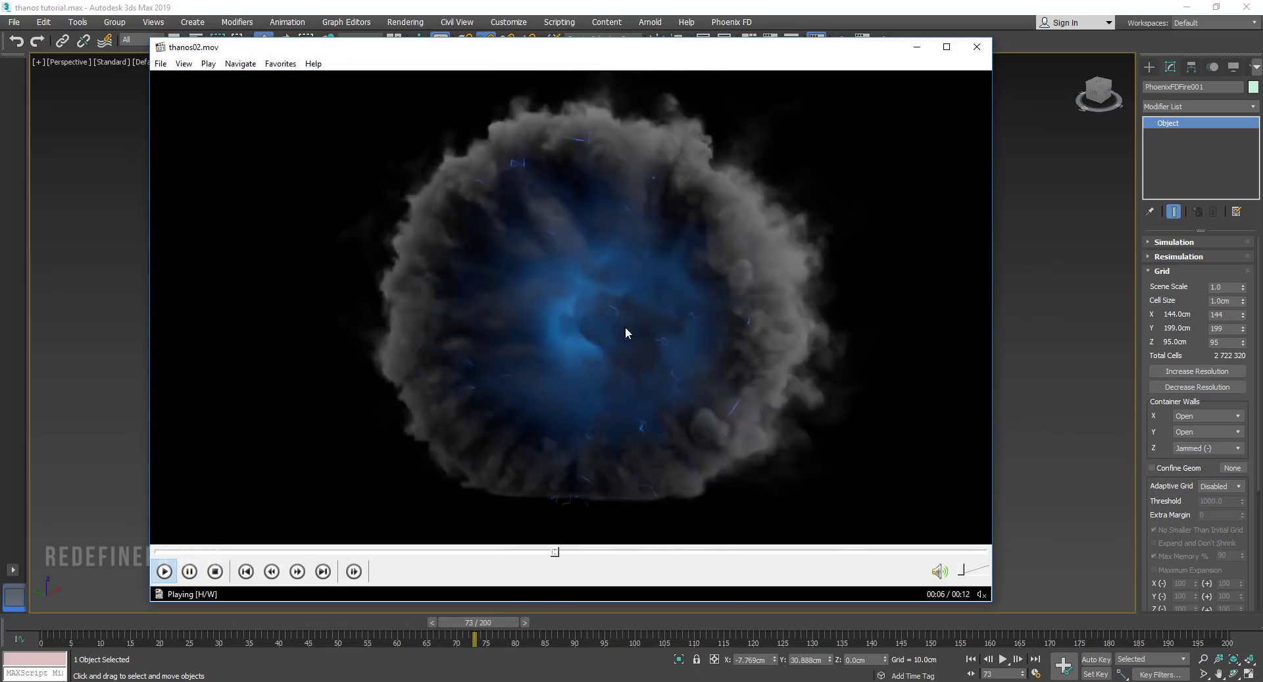
Set the simulator's Smoke Dissipation to 0.4 and compare with how the smoke fades in the reference video
click(764, 220)
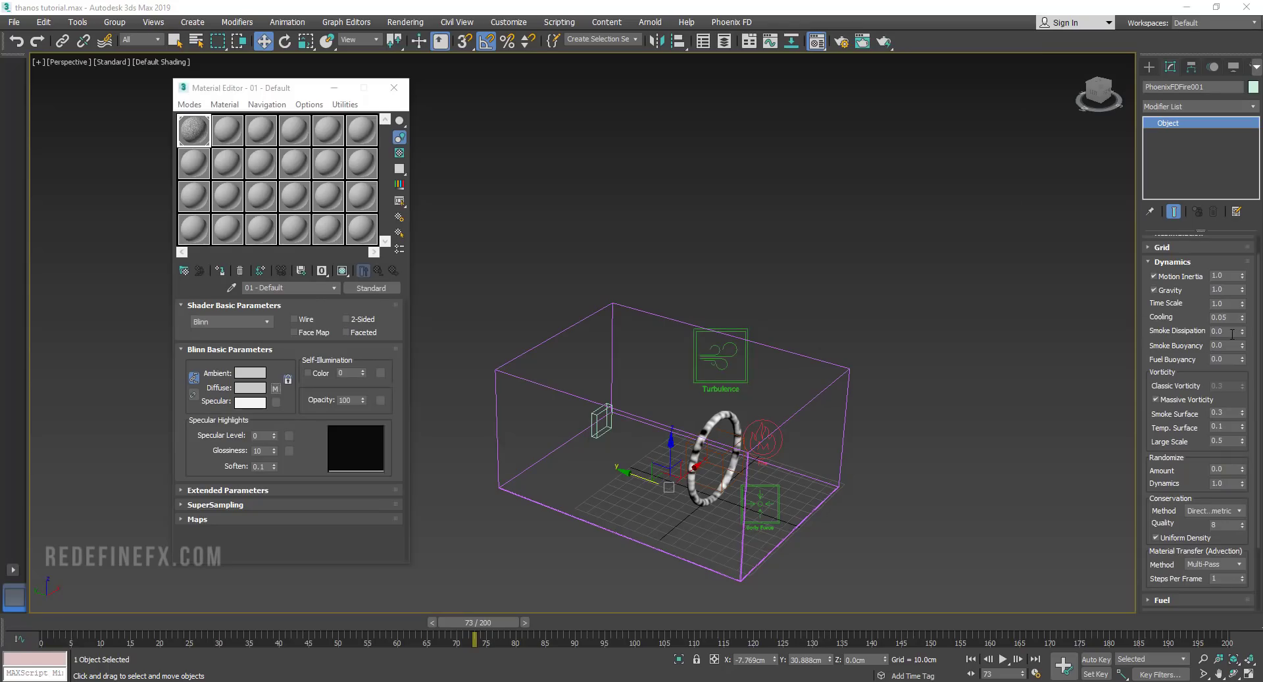
click(1224, 333)
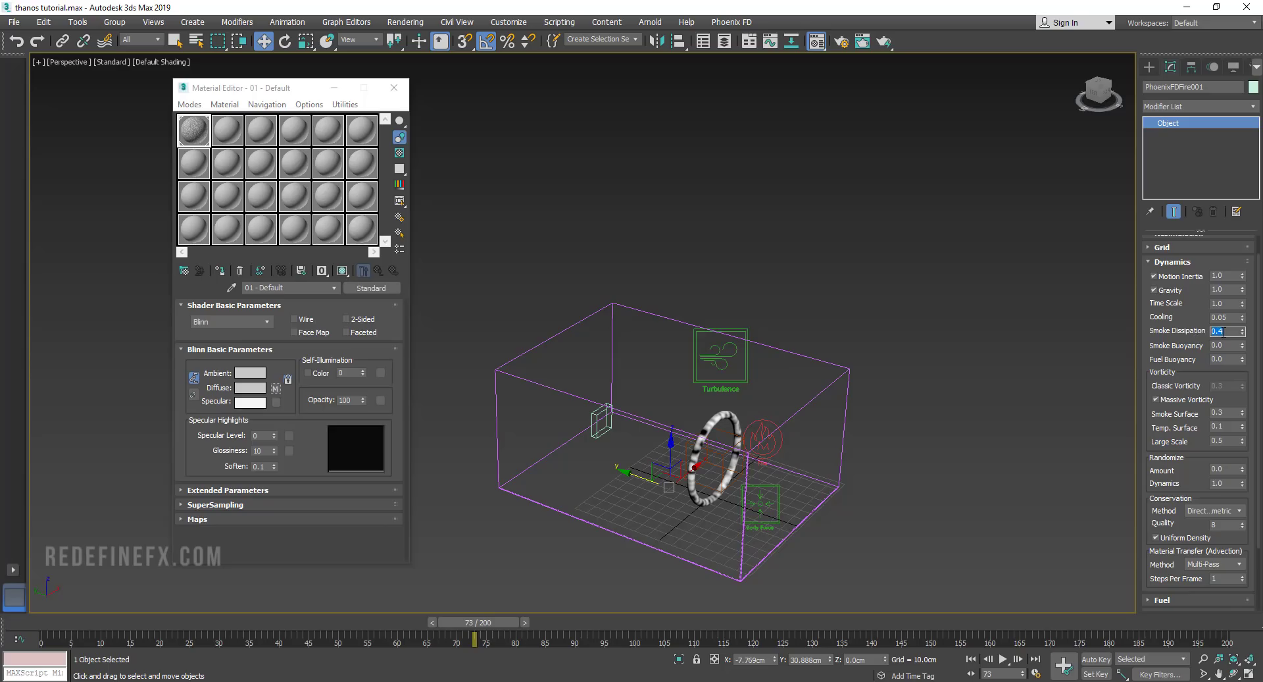
key(alt+Tab)
click(766, 430)
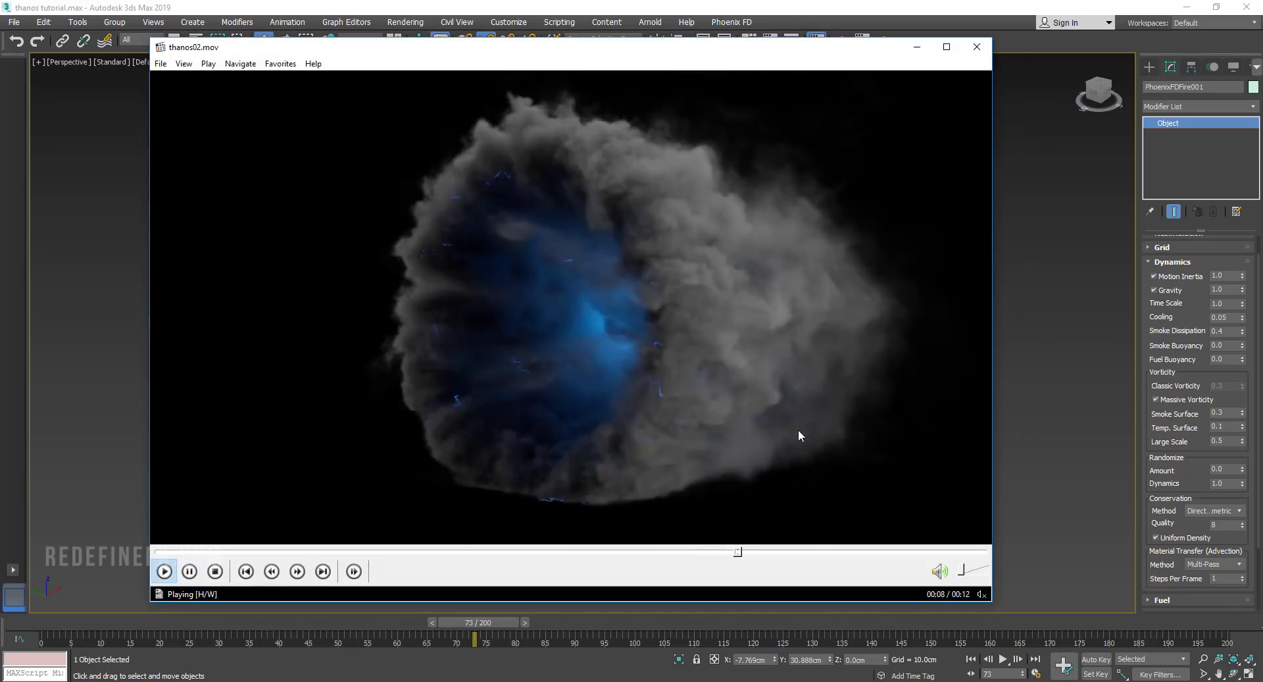
click(799, 429)
click(733, 448)
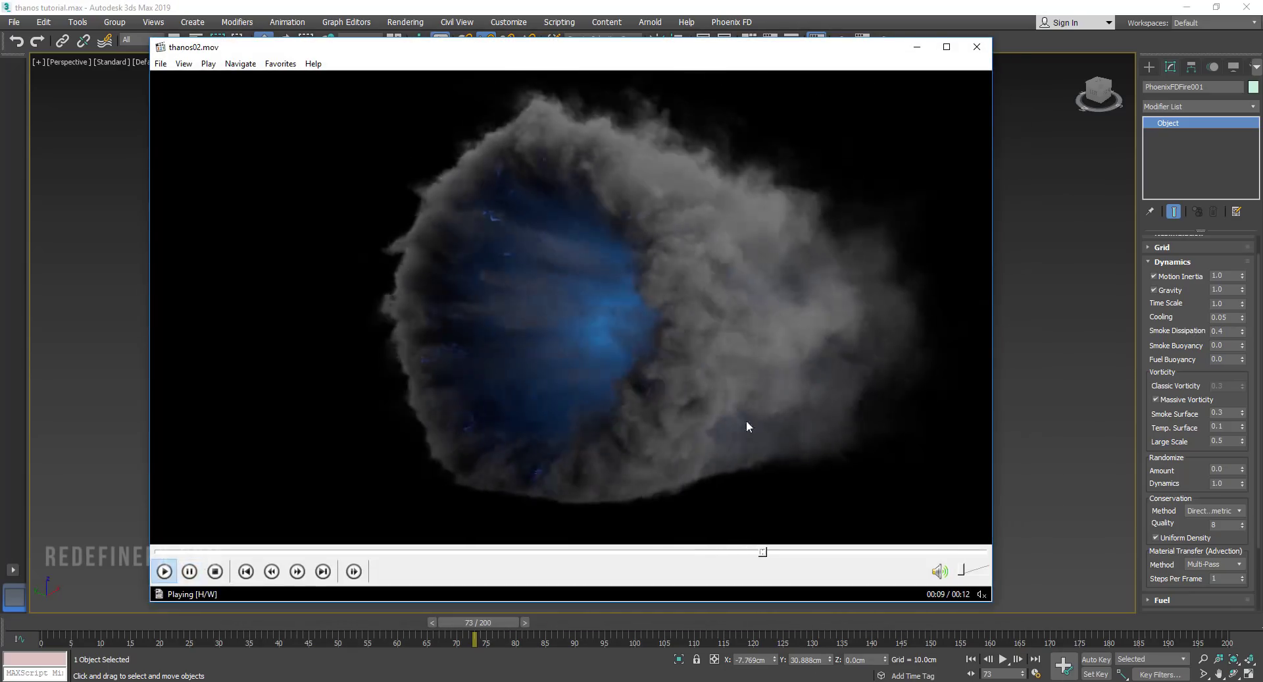
click(681, 396)
click(844, 355)
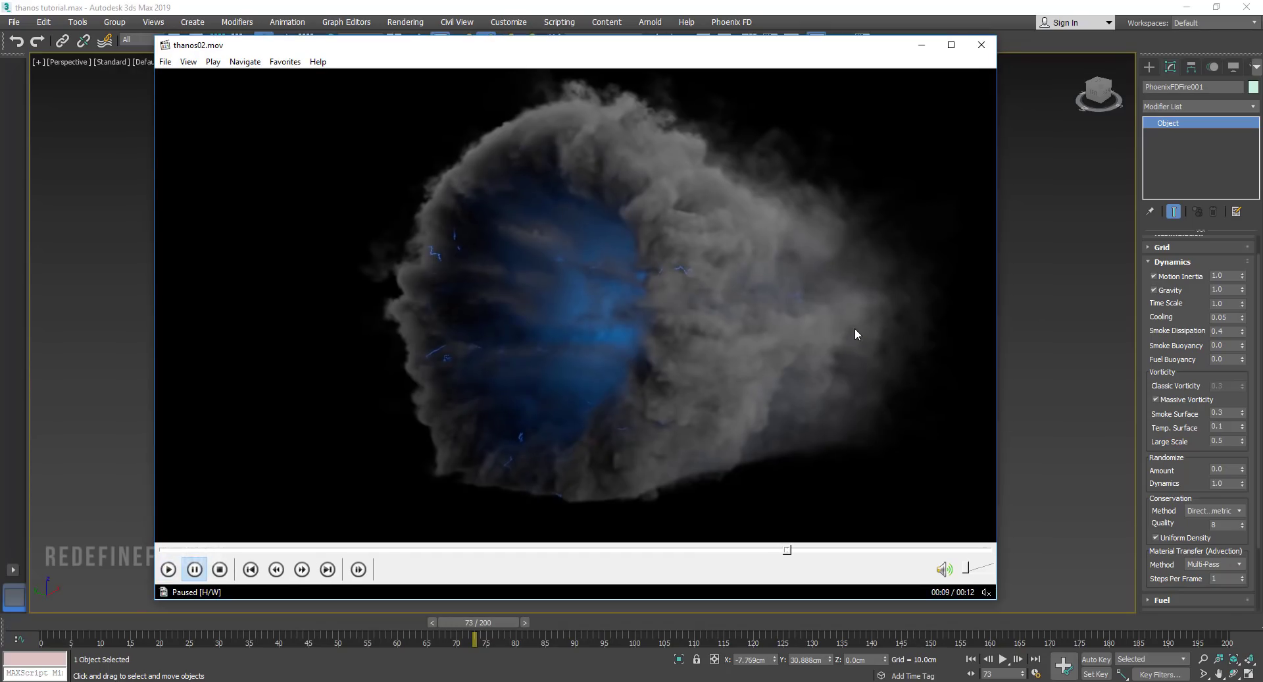
Enable the Velocity channel in the simulator's Output grid channels
click(1145, 341)
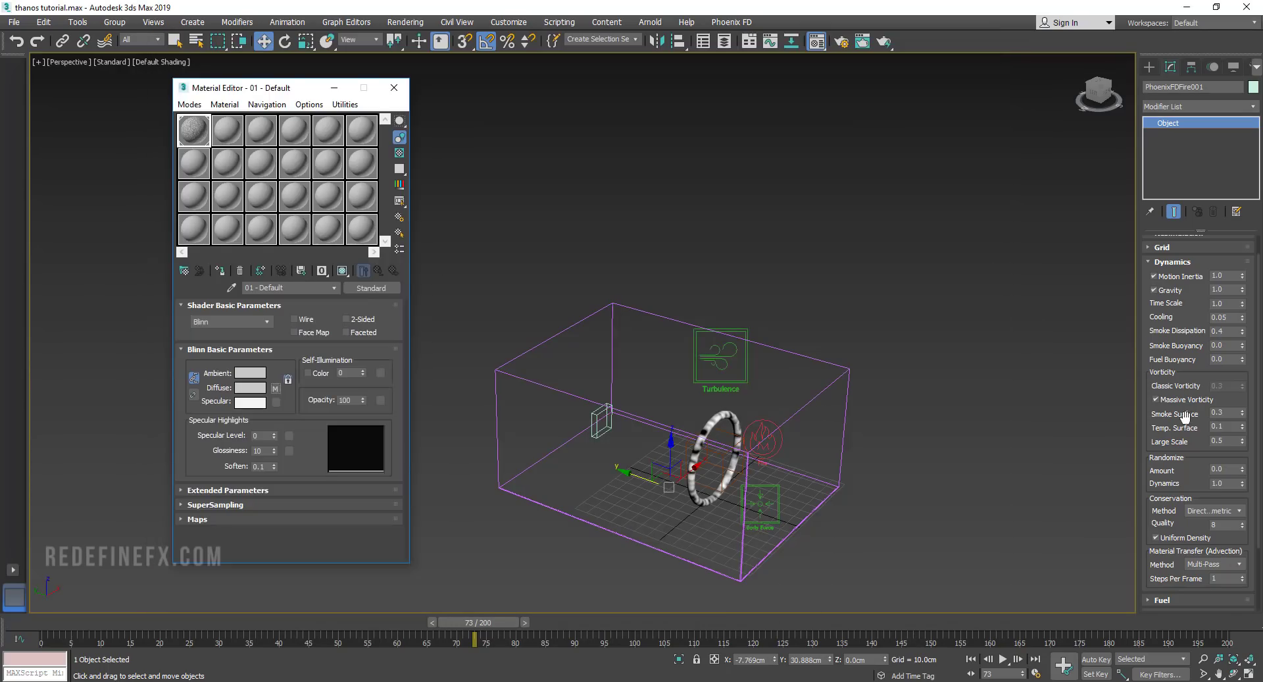
scroll(1185, 415, down, 1)
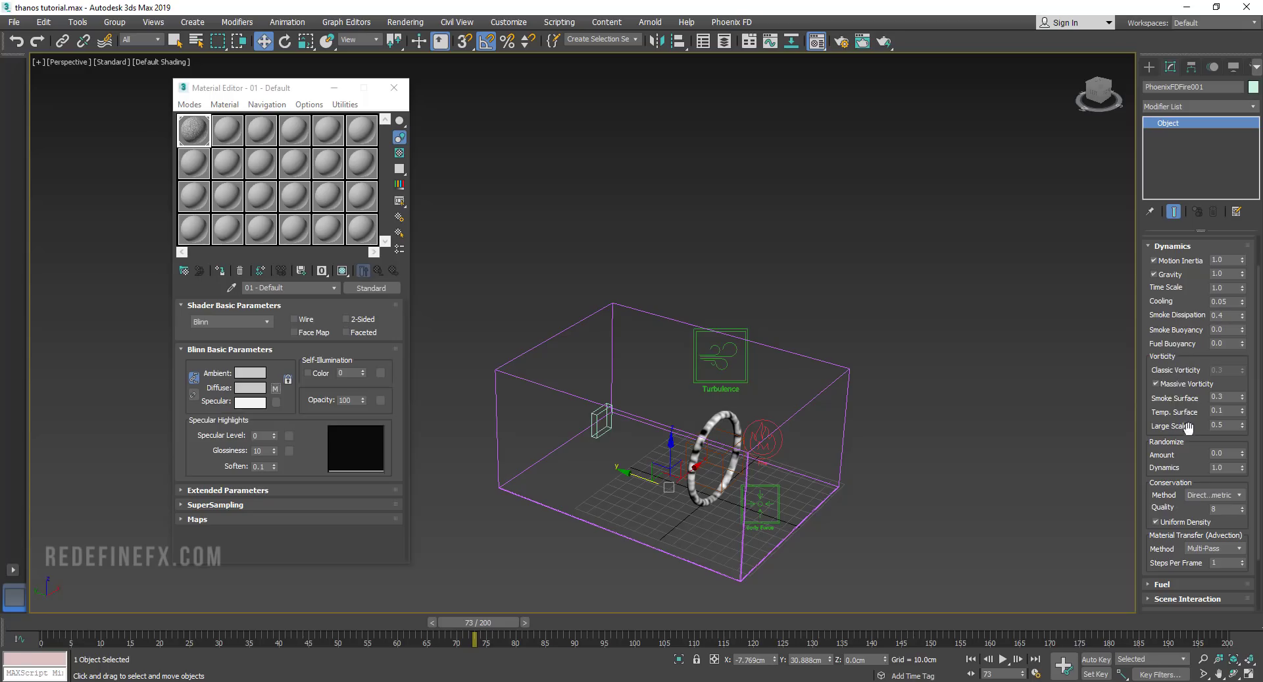
scroll(1185, 434, down, 4)
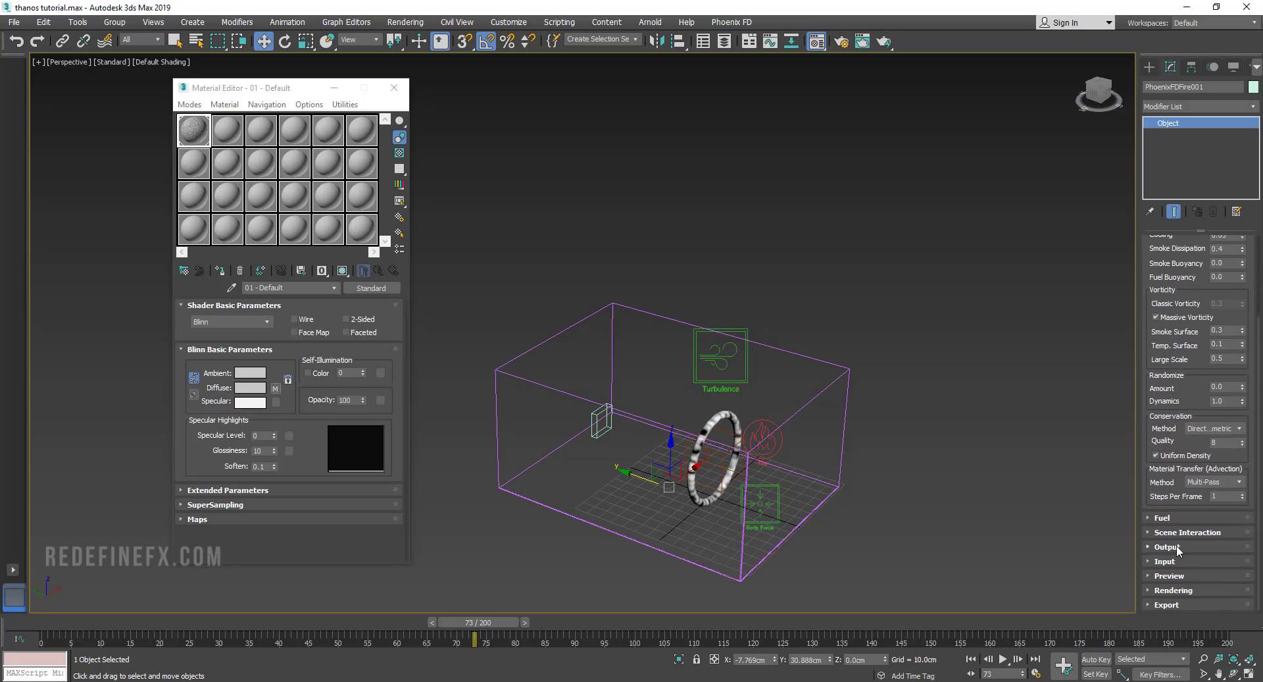
click(1170, 547)
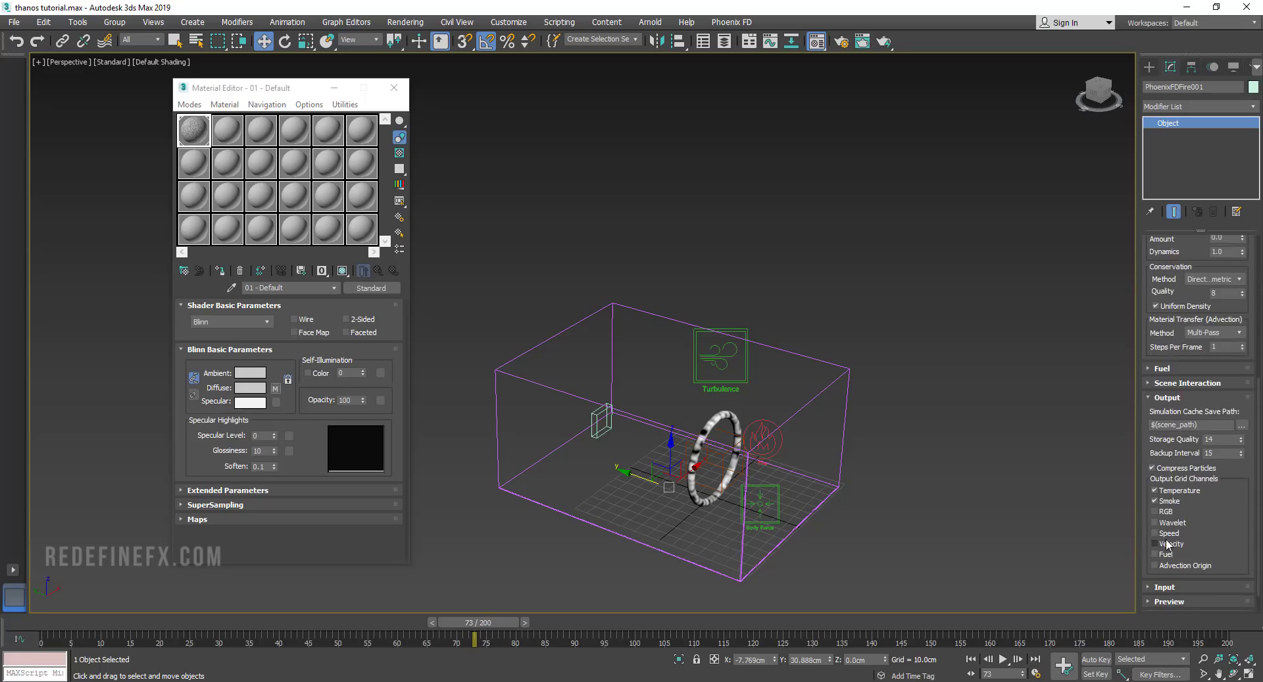
Play the reference video to examine the motion of the smoke around the portal
key(alt+Tab)
click(804, 338)
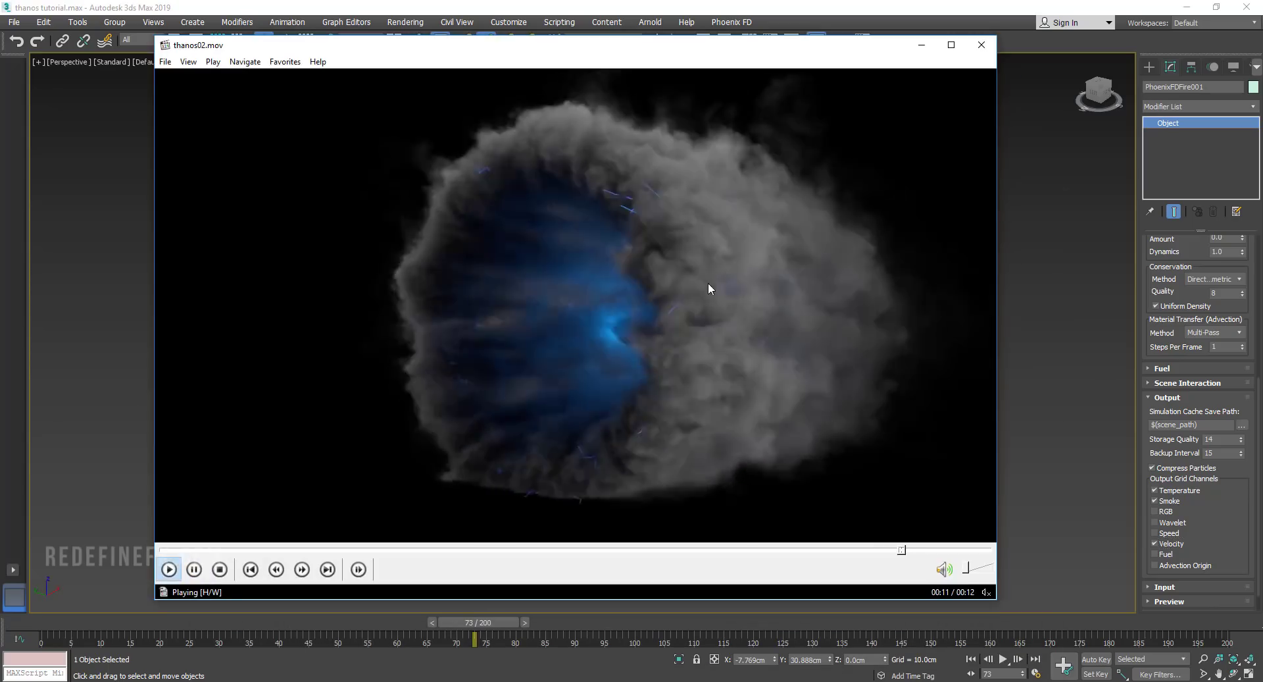
click(694, 230)
click(689, 214)
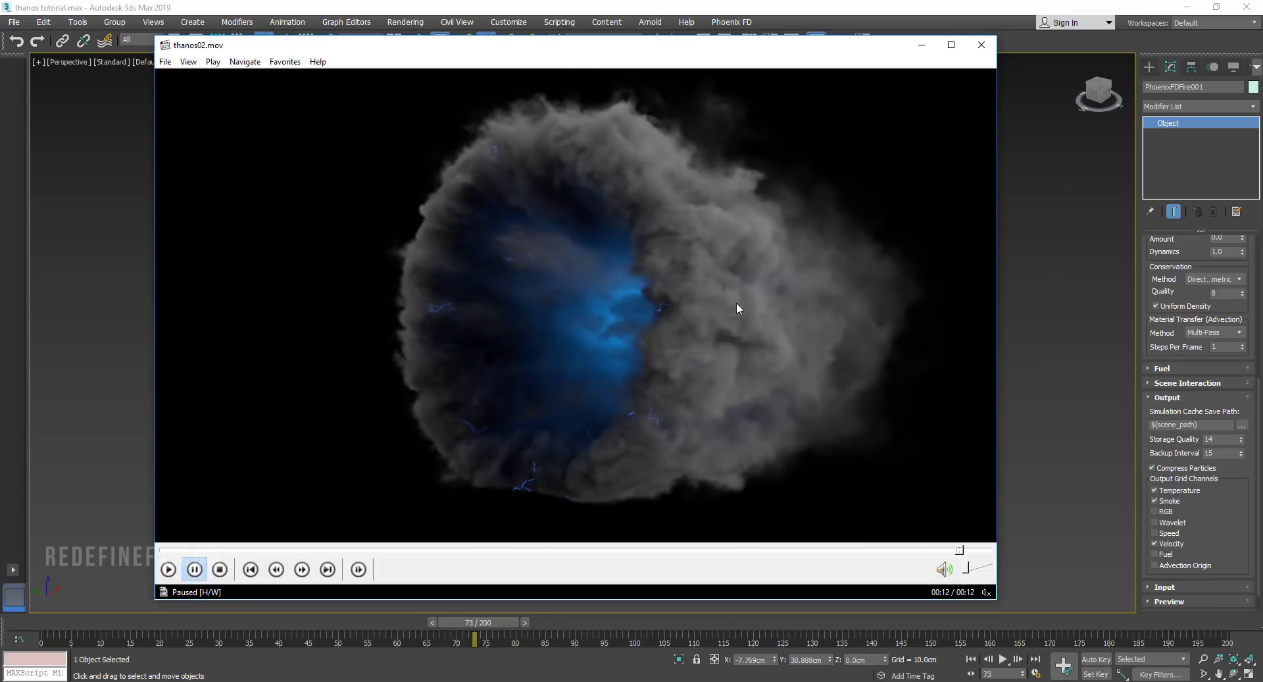
Put the reference video away and bring up the options for the simulation cache save path
click(921, 45)
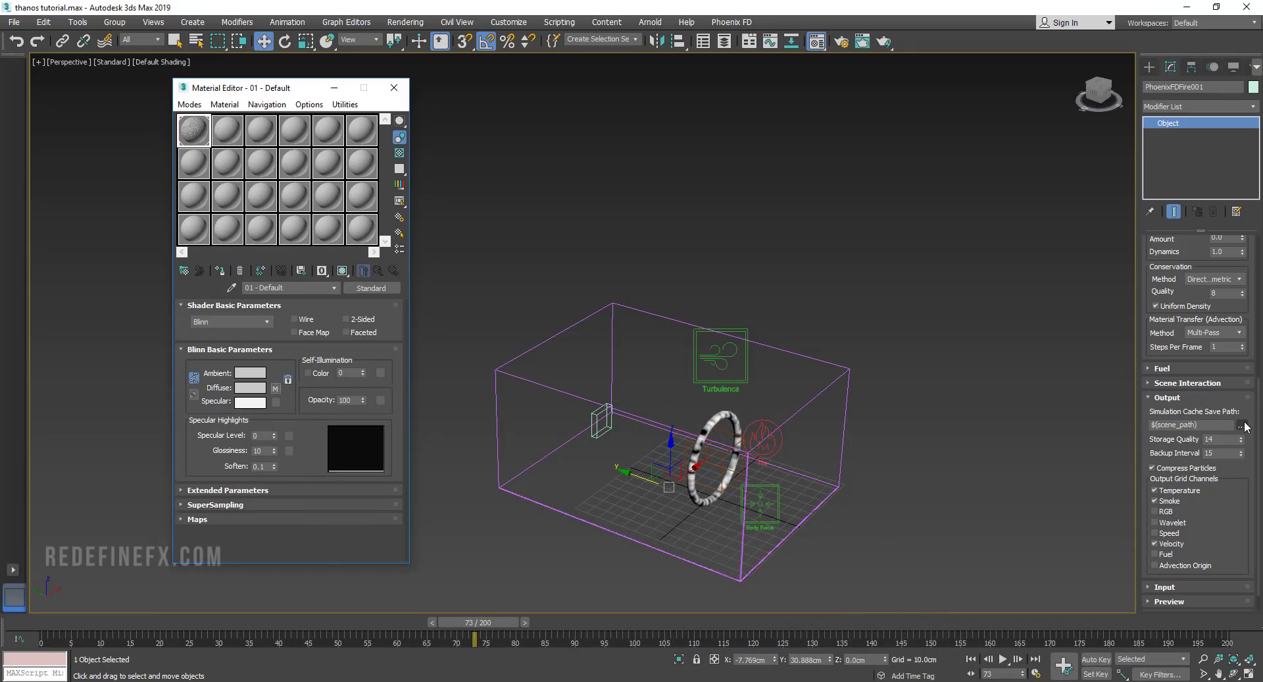
click(1245, 426)
click(1178, 500)
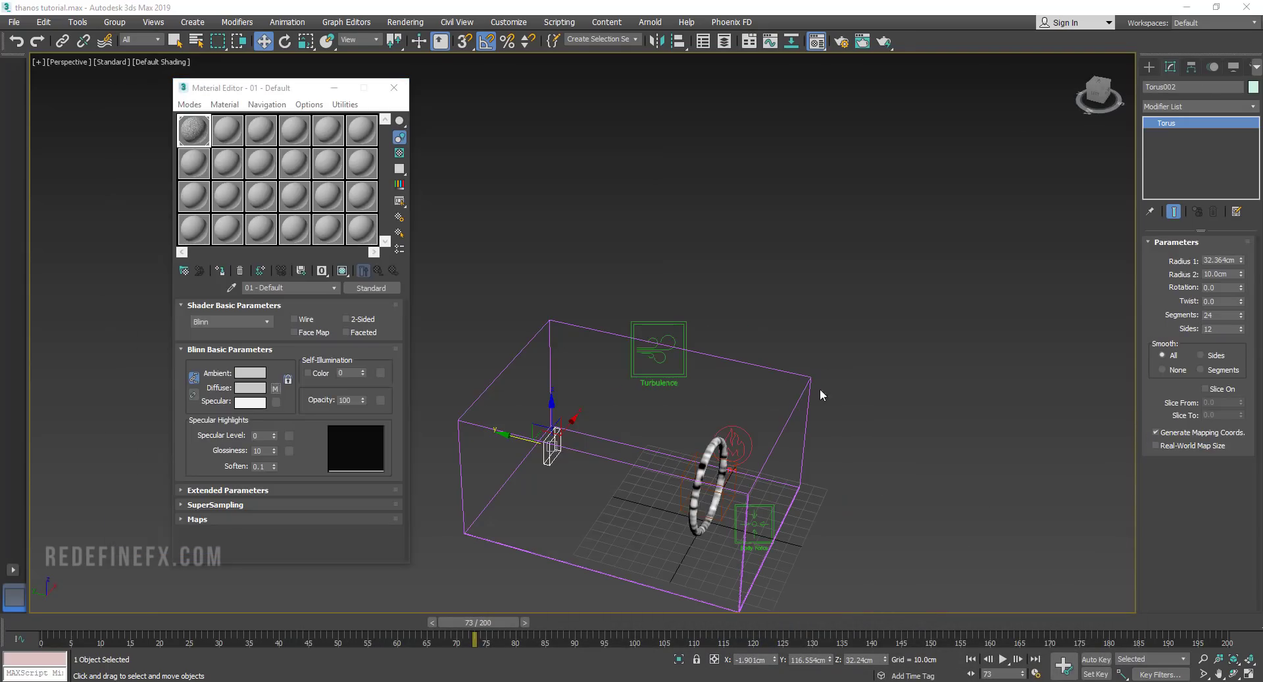
Examine the simulated smoke at frame 51 from the side and up close within the grid
alt+middle_drag(692, 435, 864, 415)
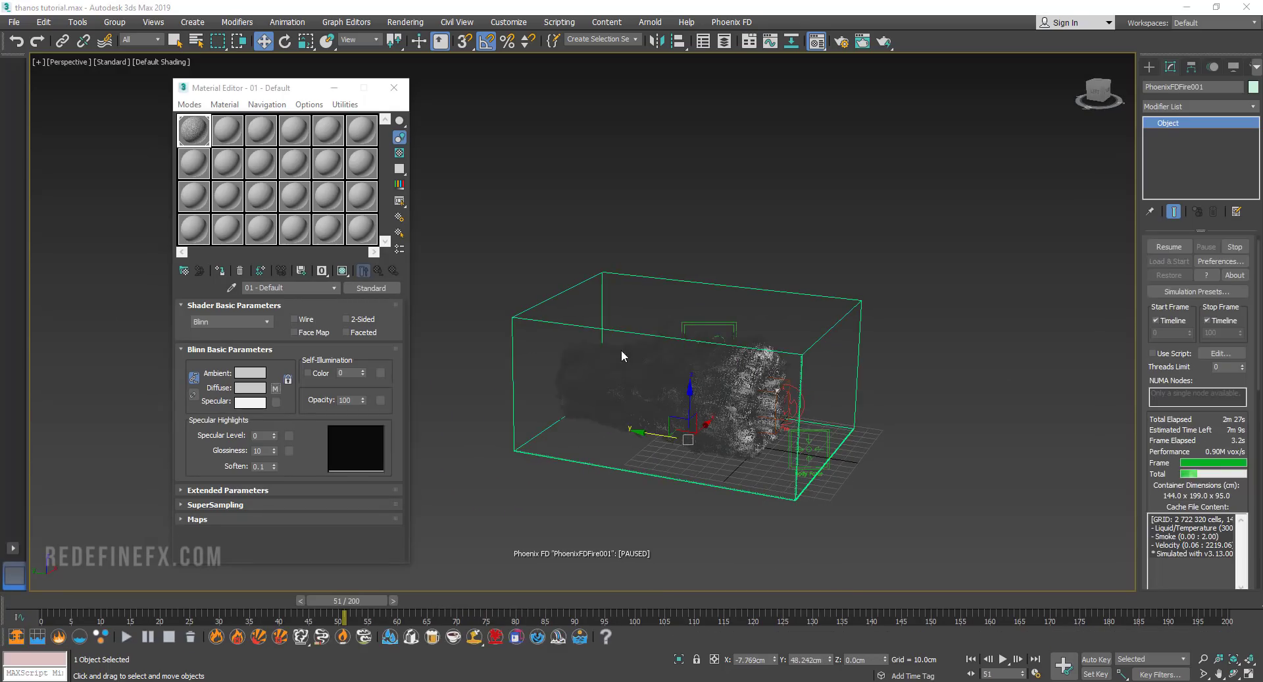
scroll(623, 298, up, 8)
scroll(625, 296, down, 7)
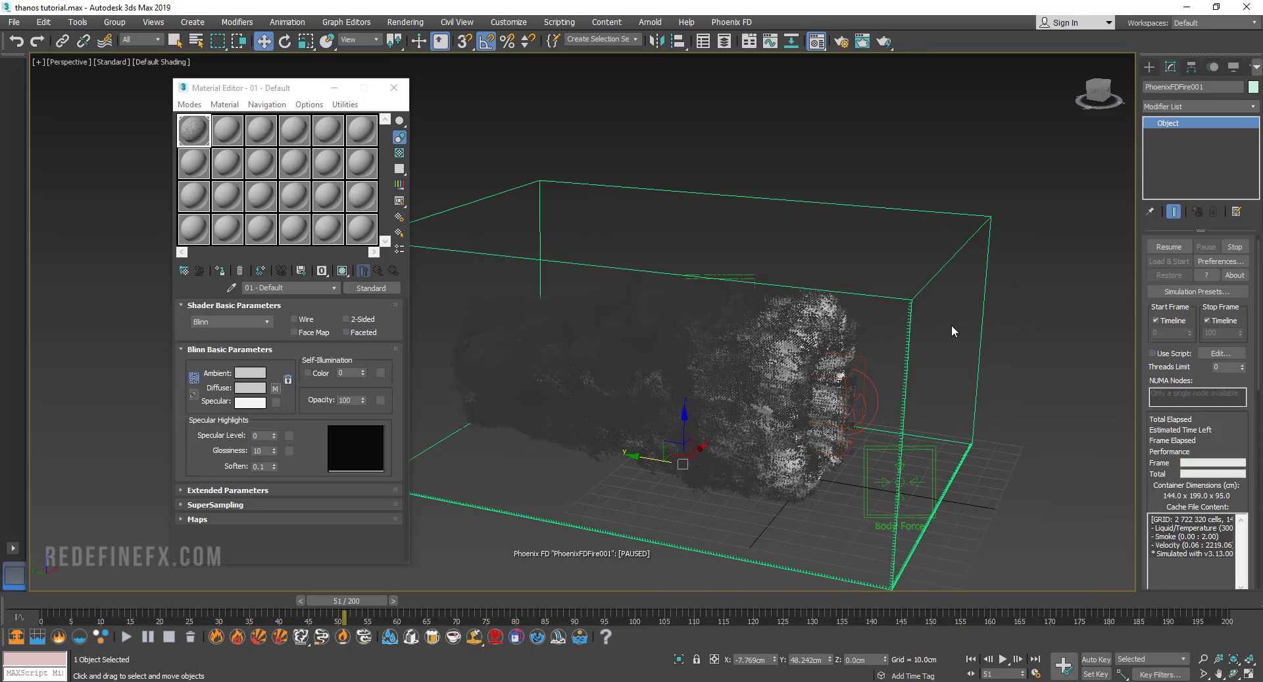
Enable the simulator's GPU preview in the viewport and view the shaded smoke from the front
drag(1220, 425, 1204, 94)
scroll(1156, 385, down, 10)
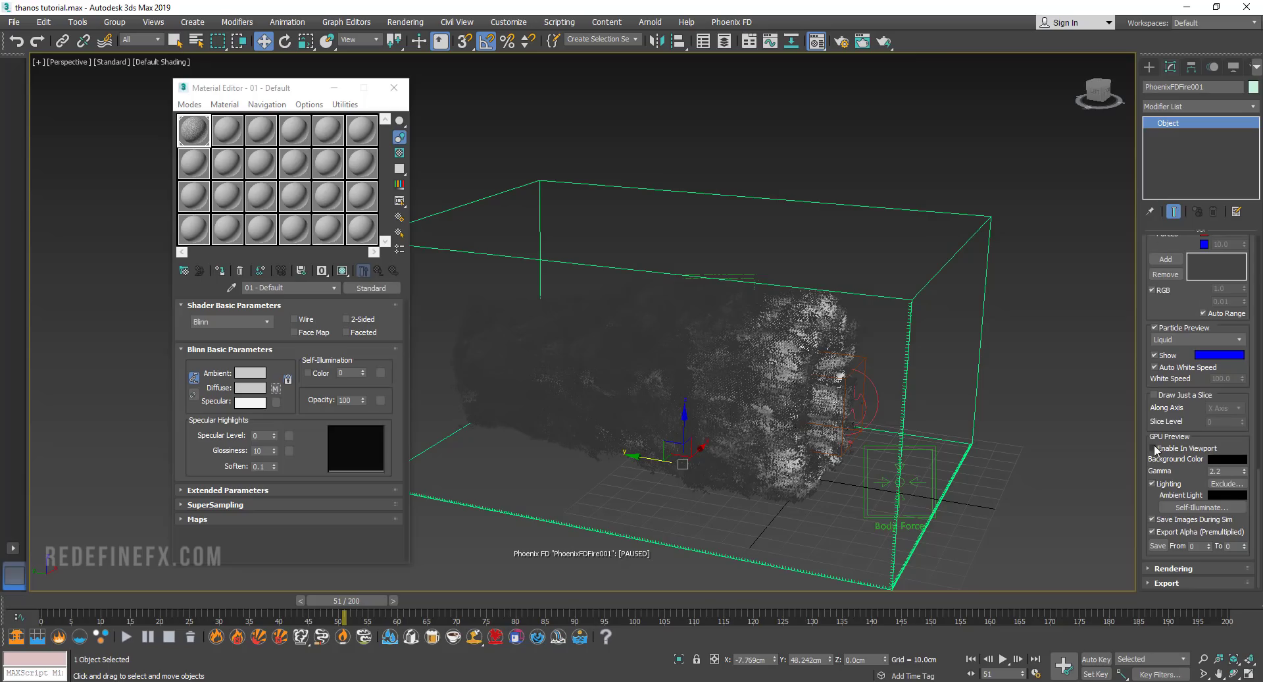
alt+middle_drag(841, 349, 788, 444)
Set the noise-textured source torus to Display as Box in its object properties
click(789, 443)
right_click(789, 443)
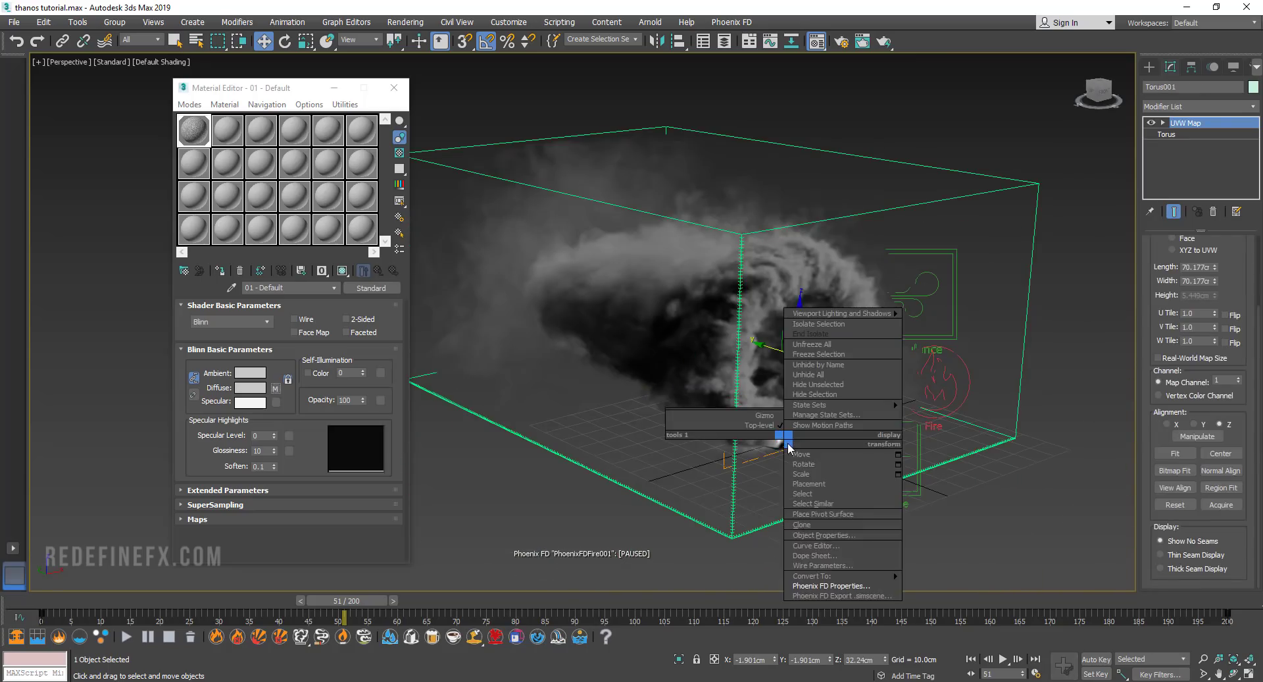
click(814, 535)
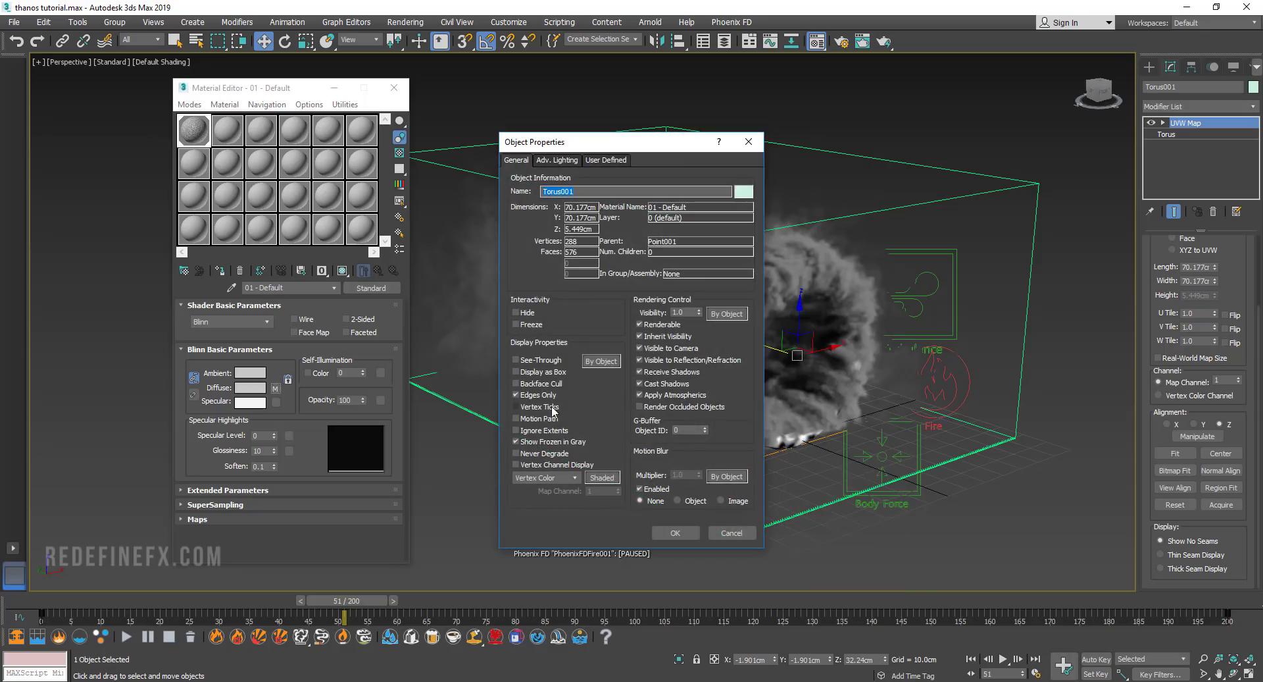
click(536, 373)
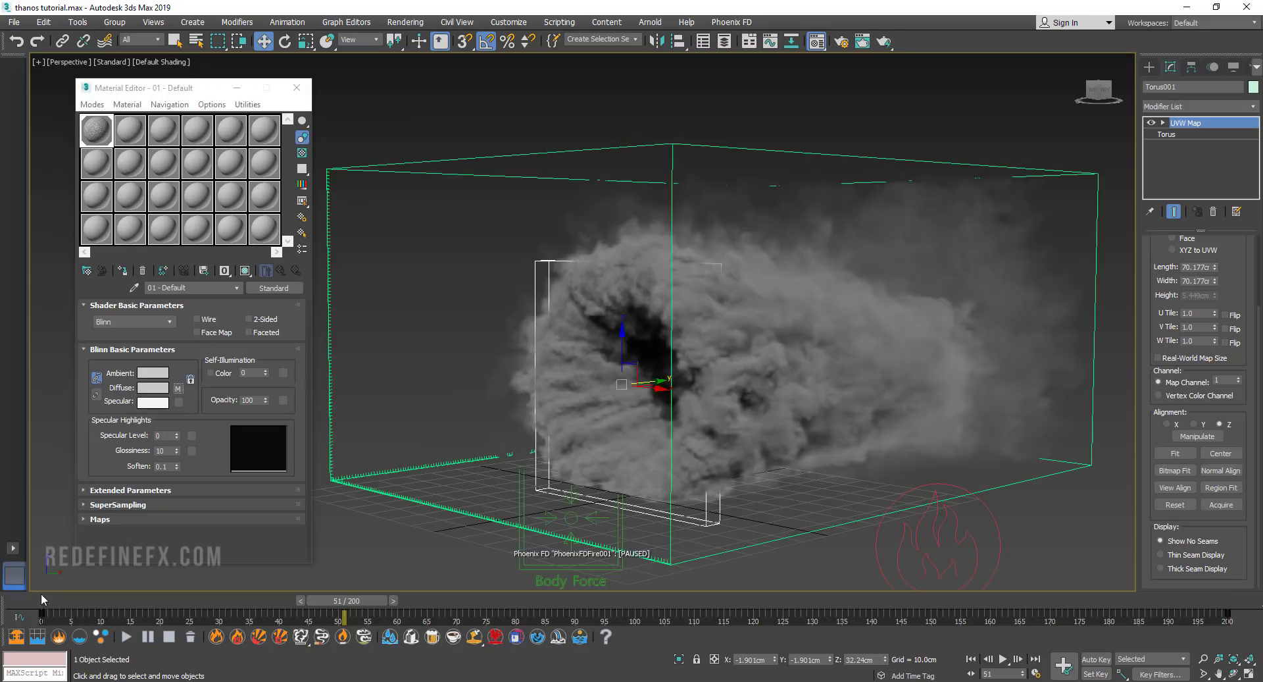
Compare the simulated smoke at frame 48 with the reference video, checking the portal's opening and trail from several angles
drag(38, 596, 326, 594)
click(730, 681)
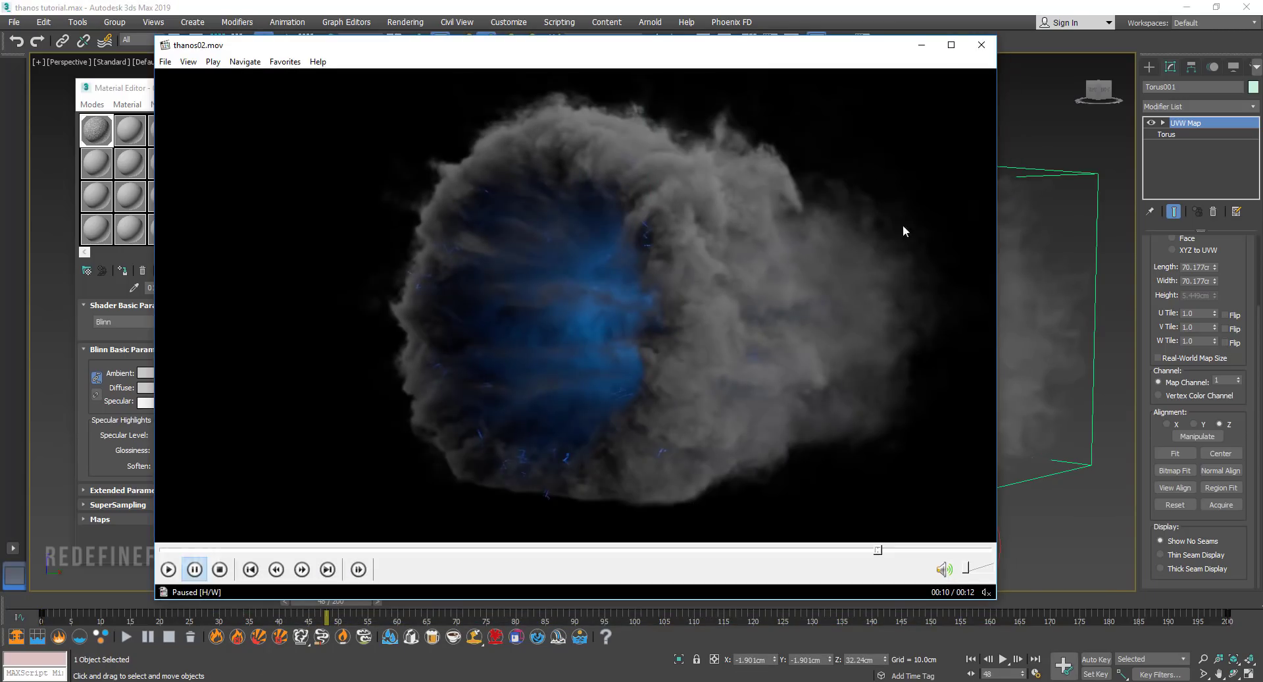
click(836, 366)
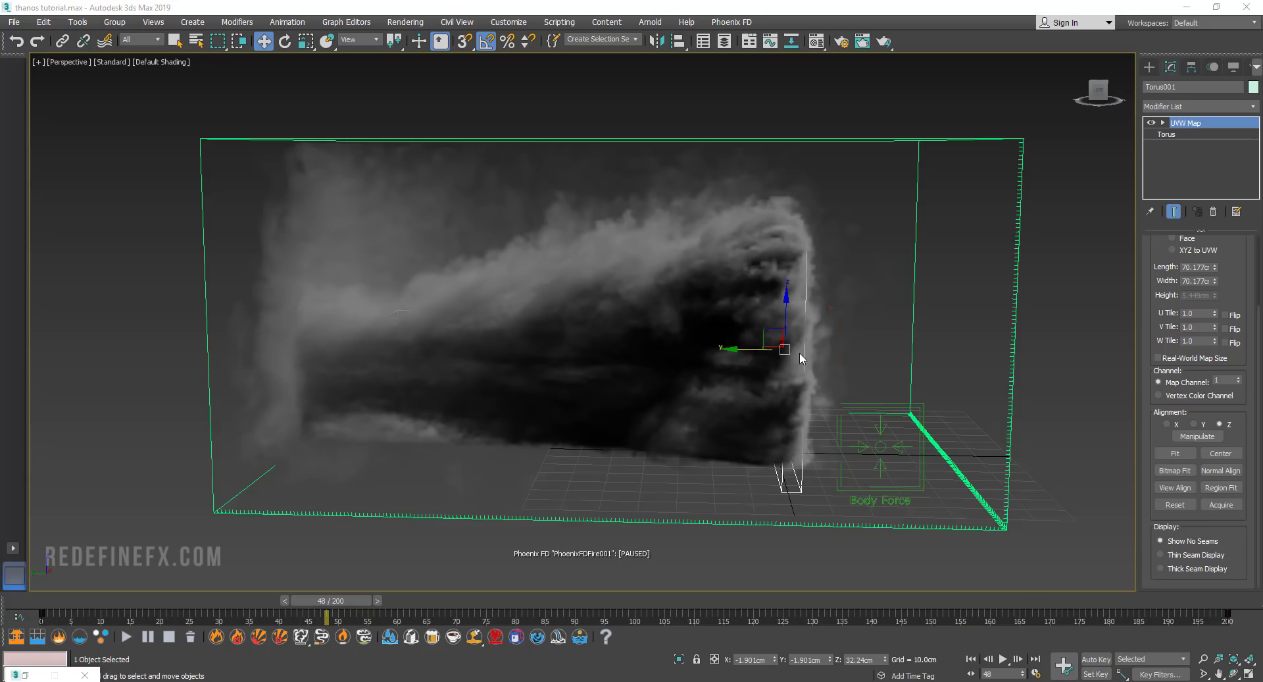
alt+middle_drag(799, 352, 739, 320)
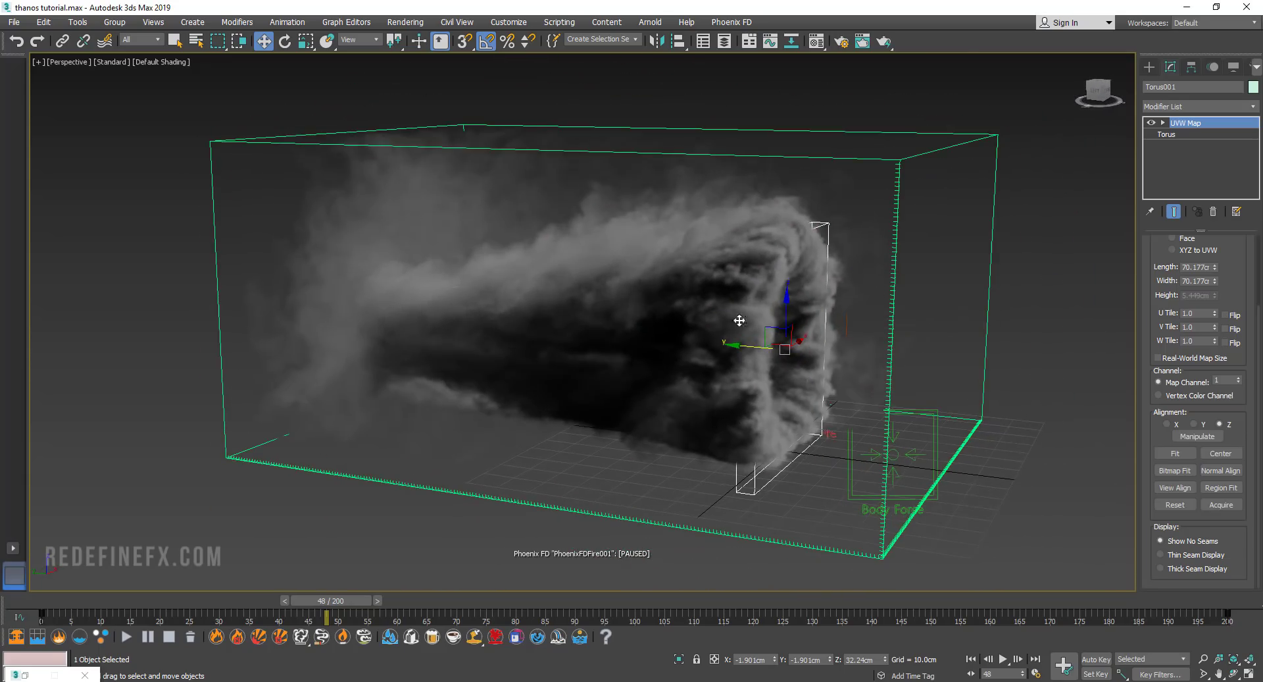
alt+middle_drag(767, 250, 772, 297)
alt+middle_drag(839, 362, 812, 349)
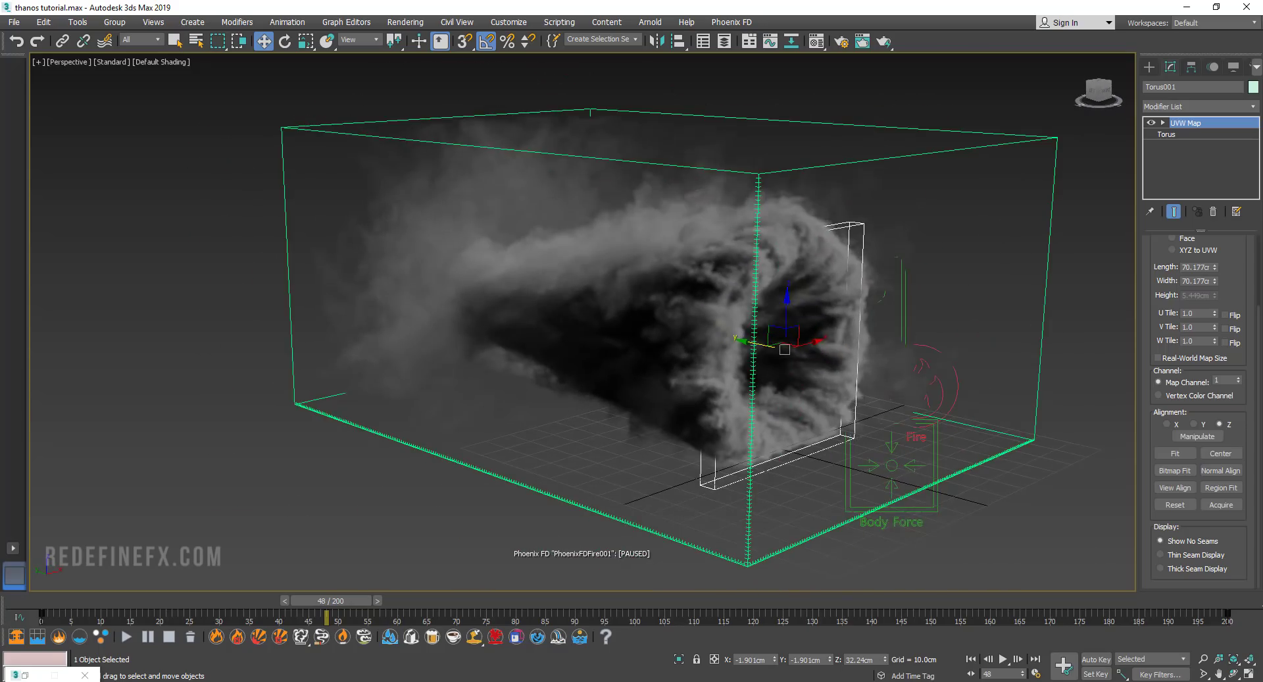
key(alt+Tab)
click(642, 315)
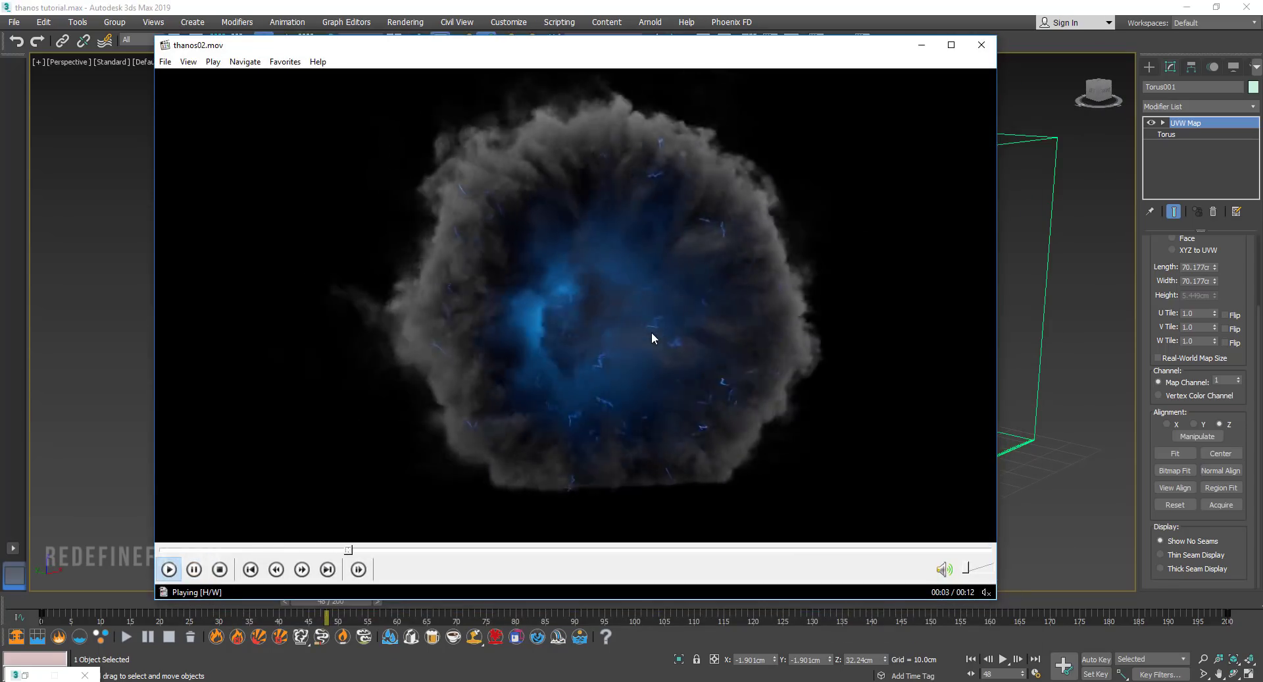
click(922, 45)
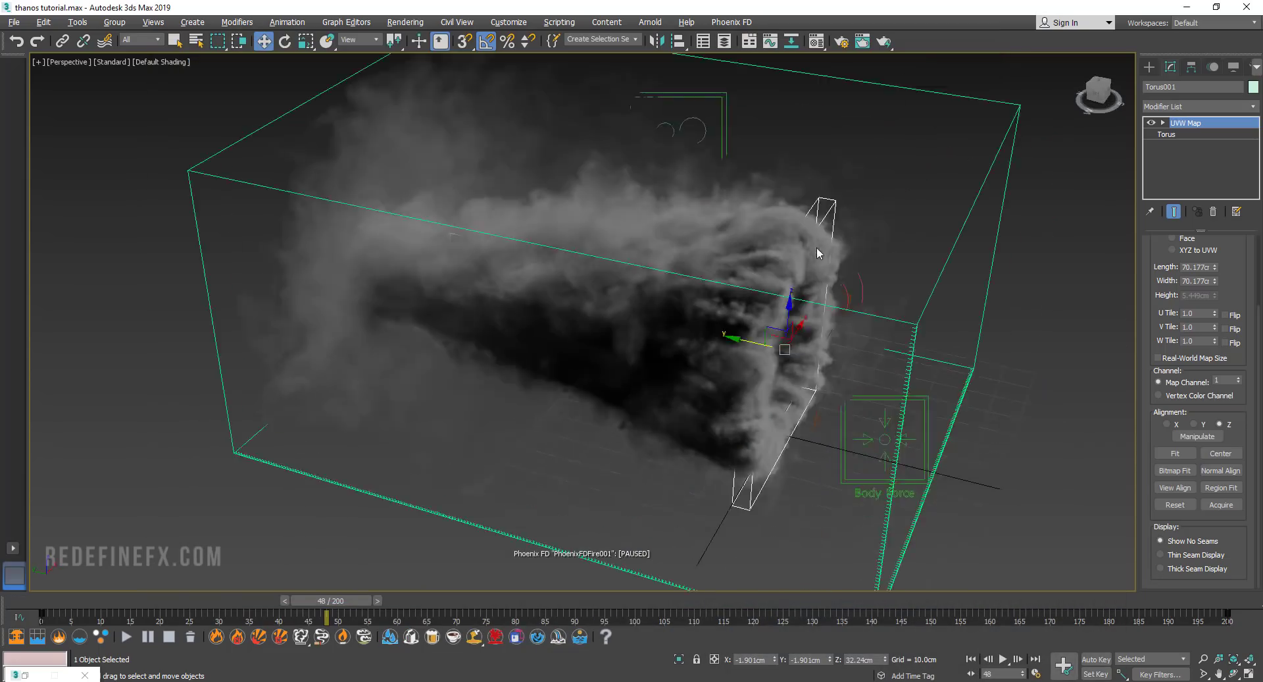
alt+middle_drag(816, 247, 789, 248)
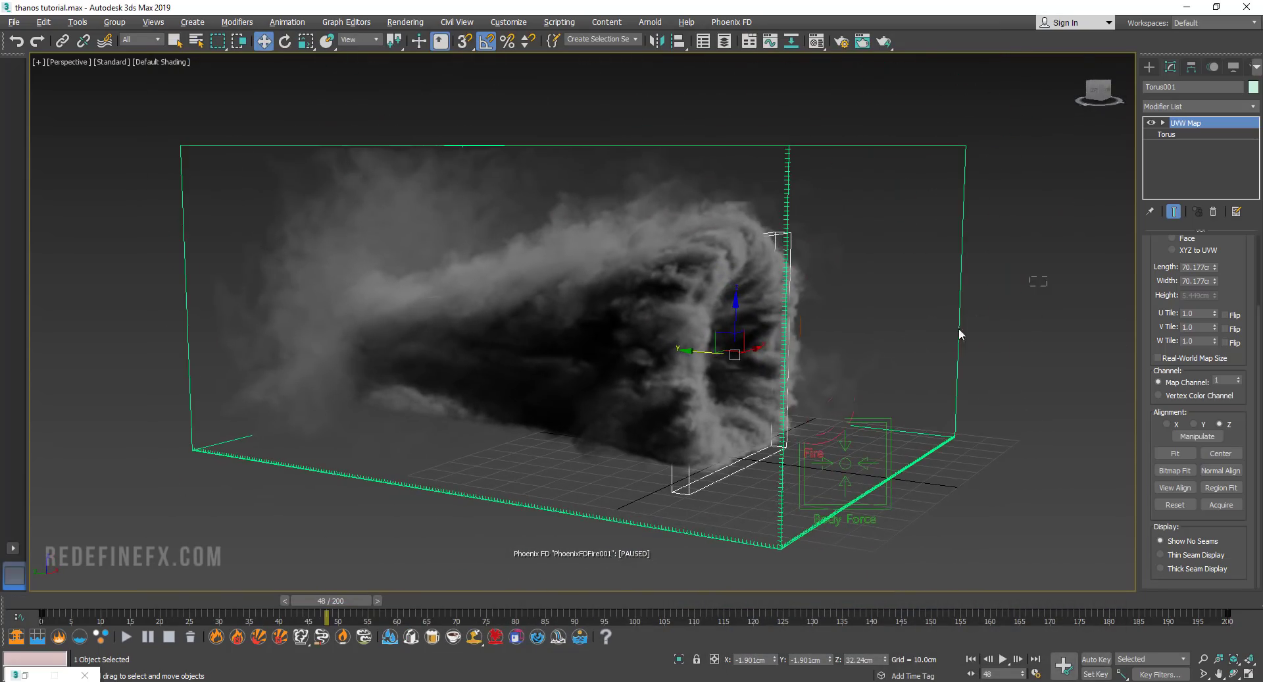
Hide the Phoenix FD simulator grid from the viewport
drag(959, 334, 931, 341)
right_click(957, 293)
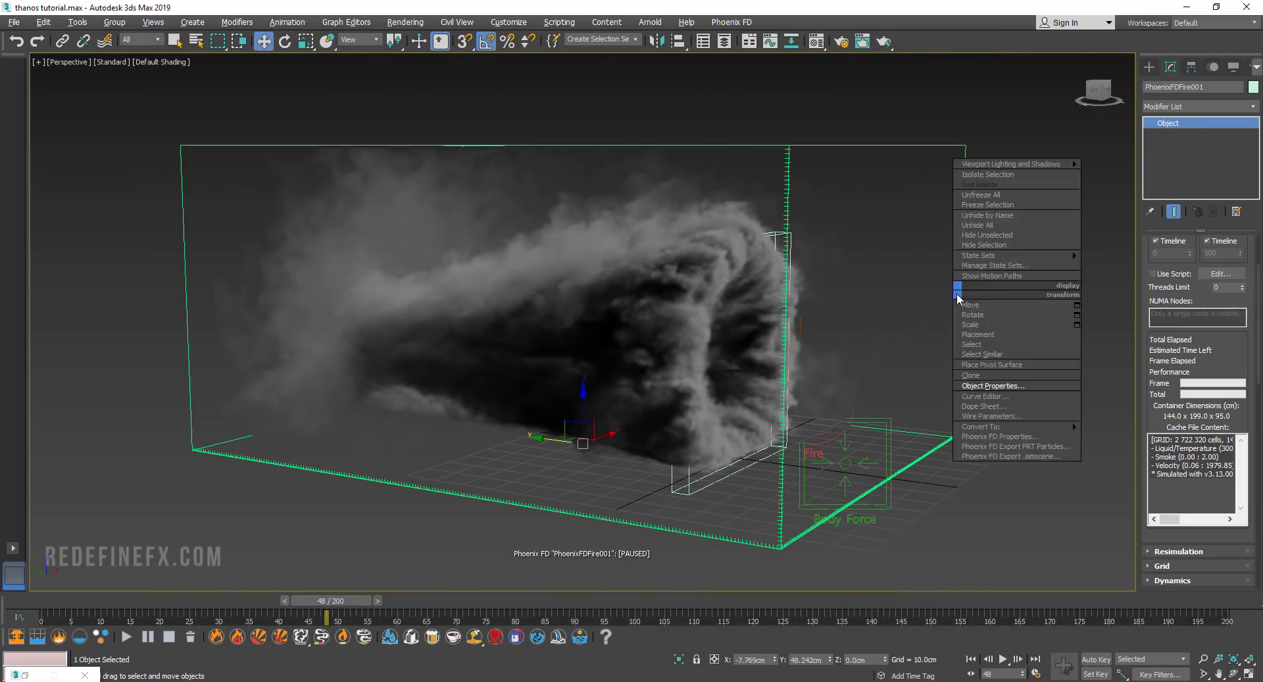
click(987, 245)
Turn off Display as Box for the source torus in its object properties
click(768, 273)
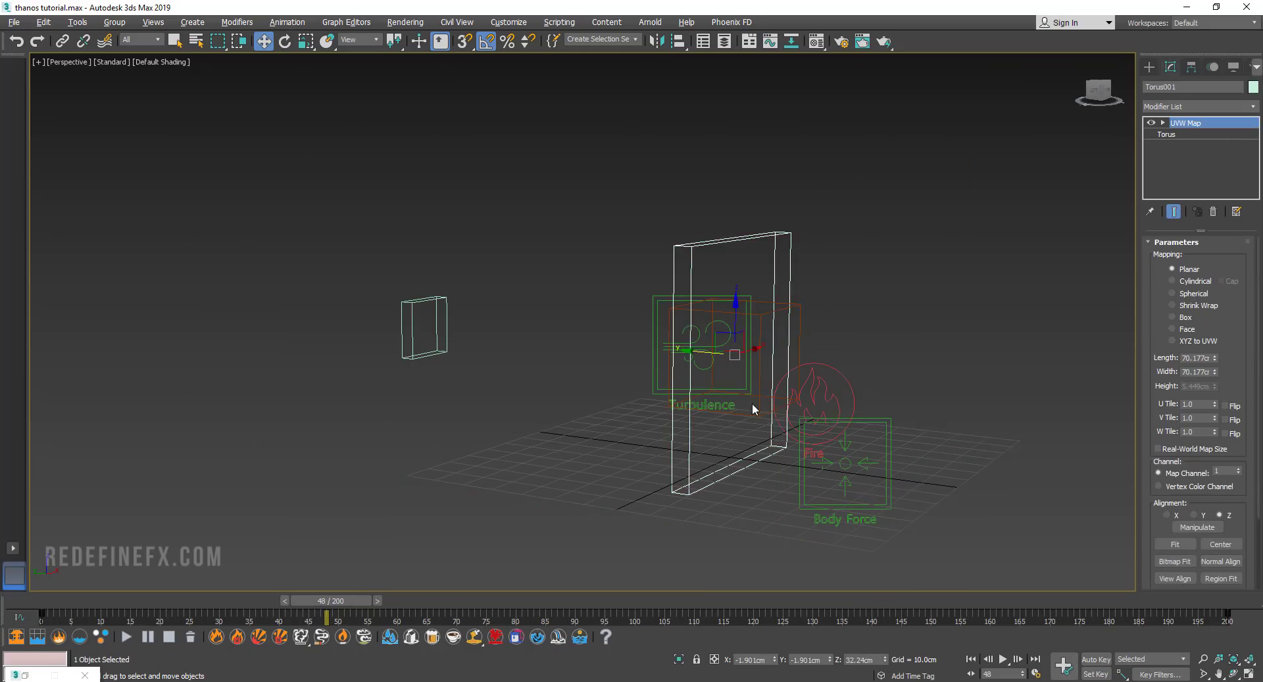
alt+middle_drag(752, 403, 716, 425)
right_click(653, 420)
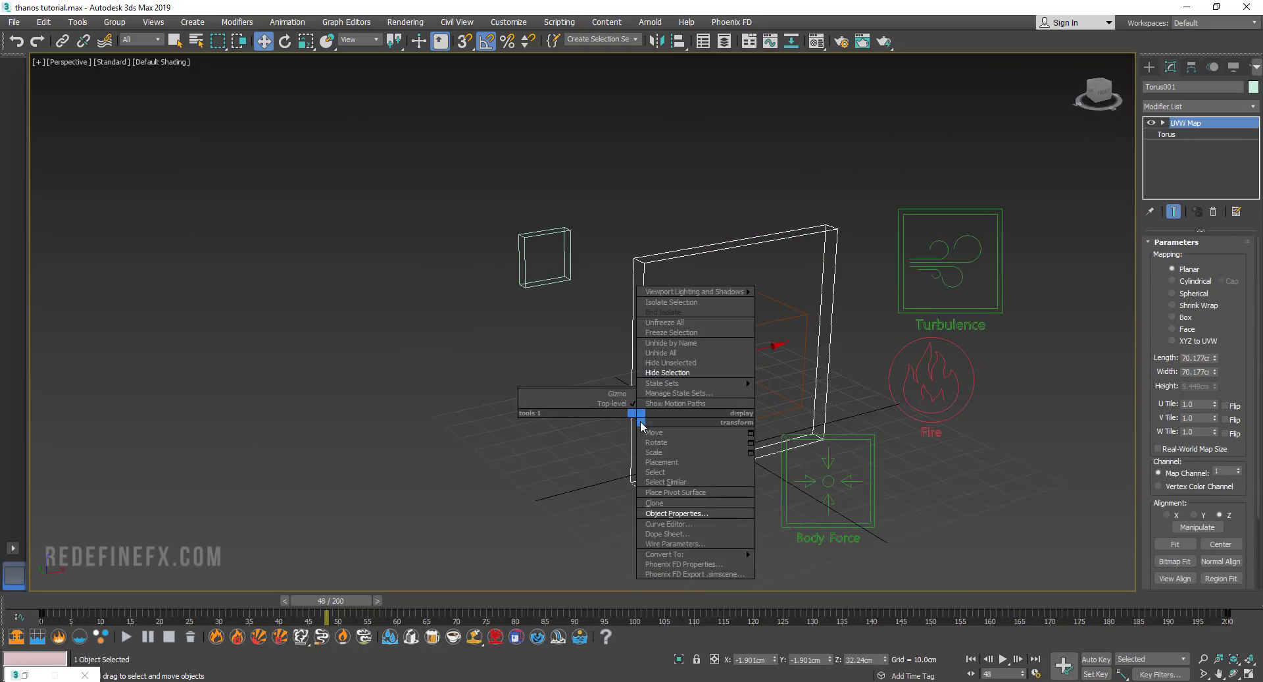
click(663, 511)
click(535, 372)
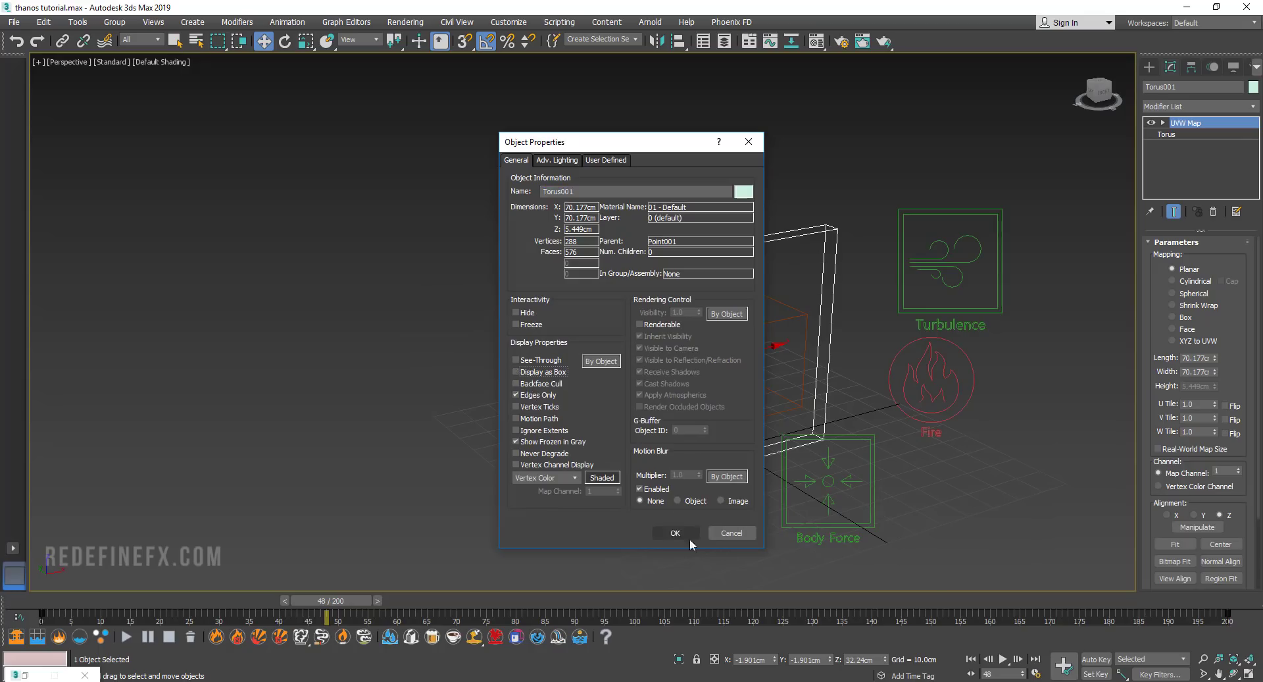
click(675, 533)
With Auto Key on, animate the point helper's scale between frames 50 and 0, shrinking it uniformly to about 40% at frame 0
drag(345, 600, 356, 600)
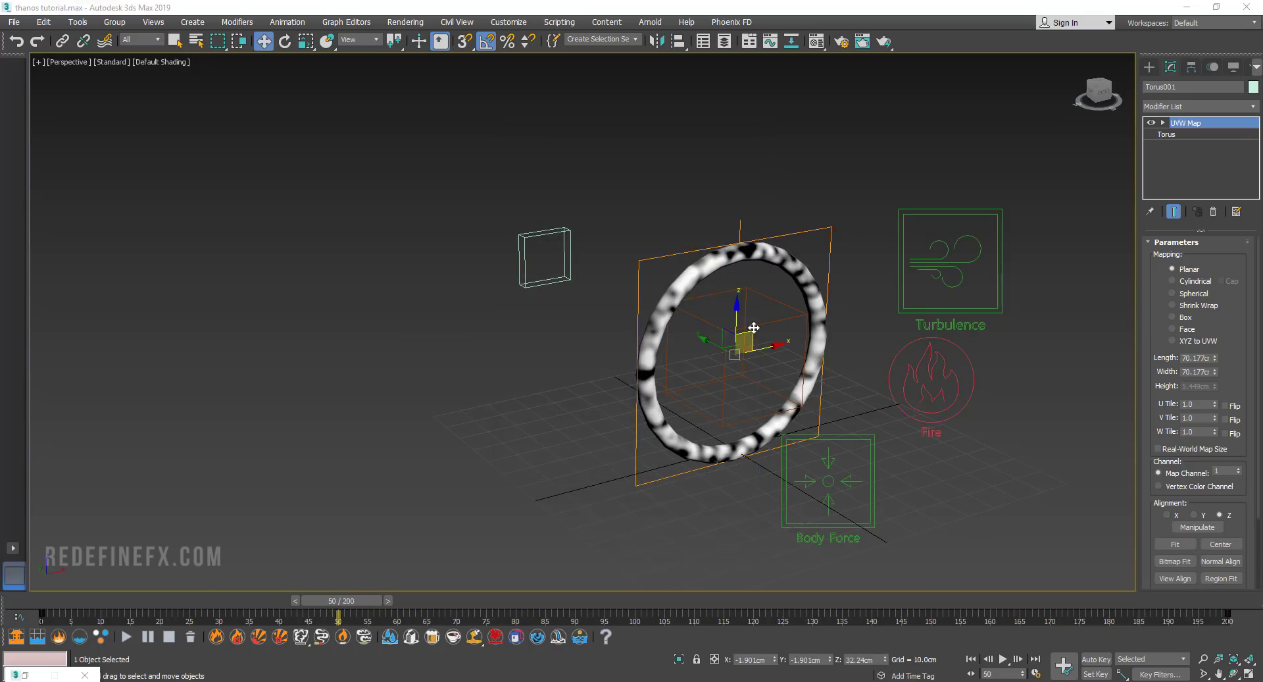
click(755, 320)
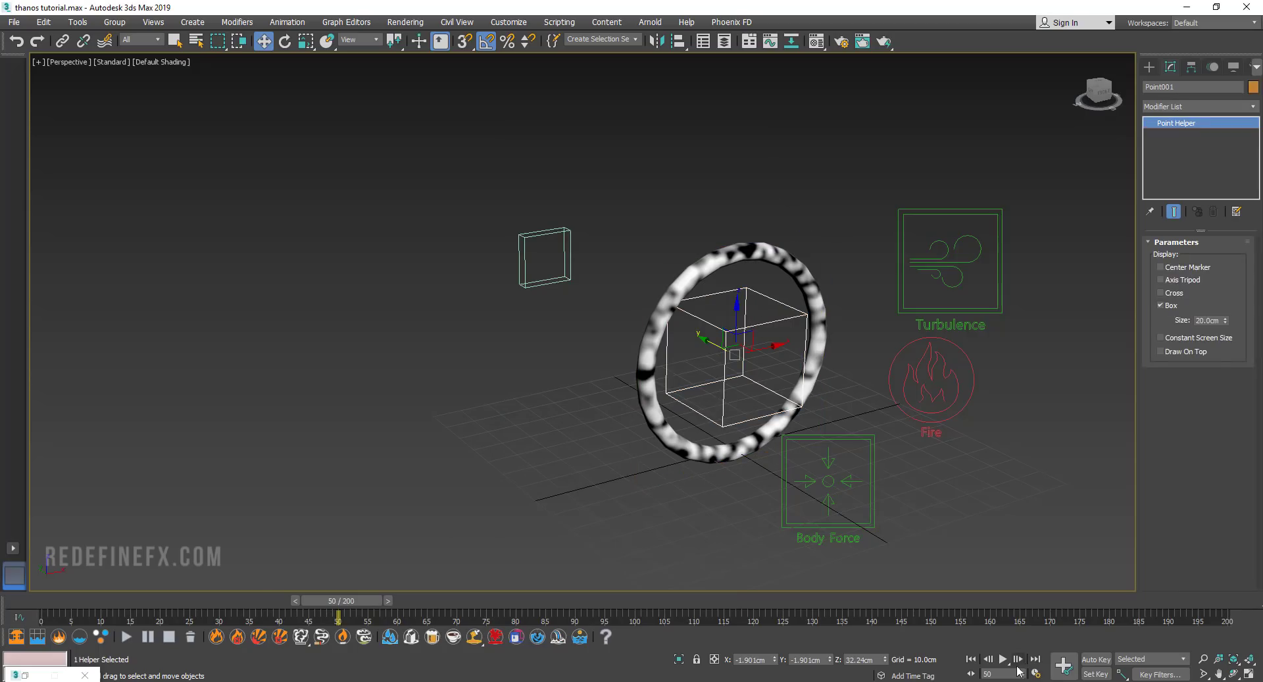
click(1095, 659)
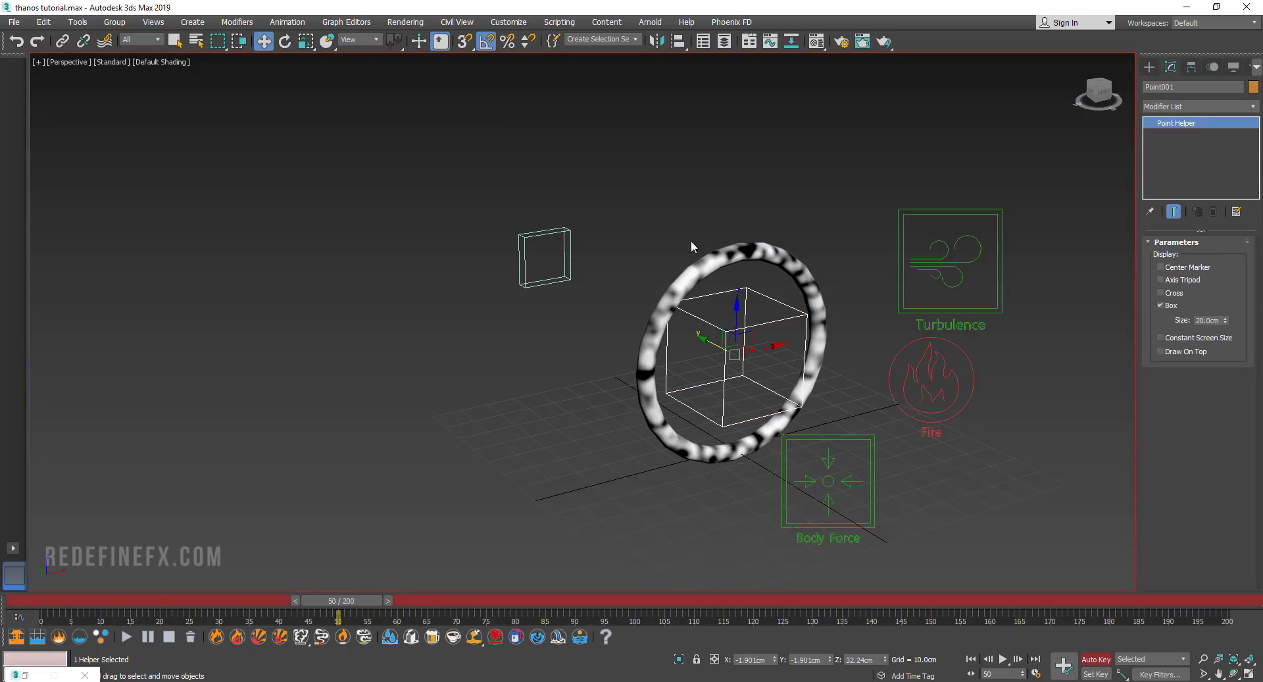
drag(341, 604, 30, 599)
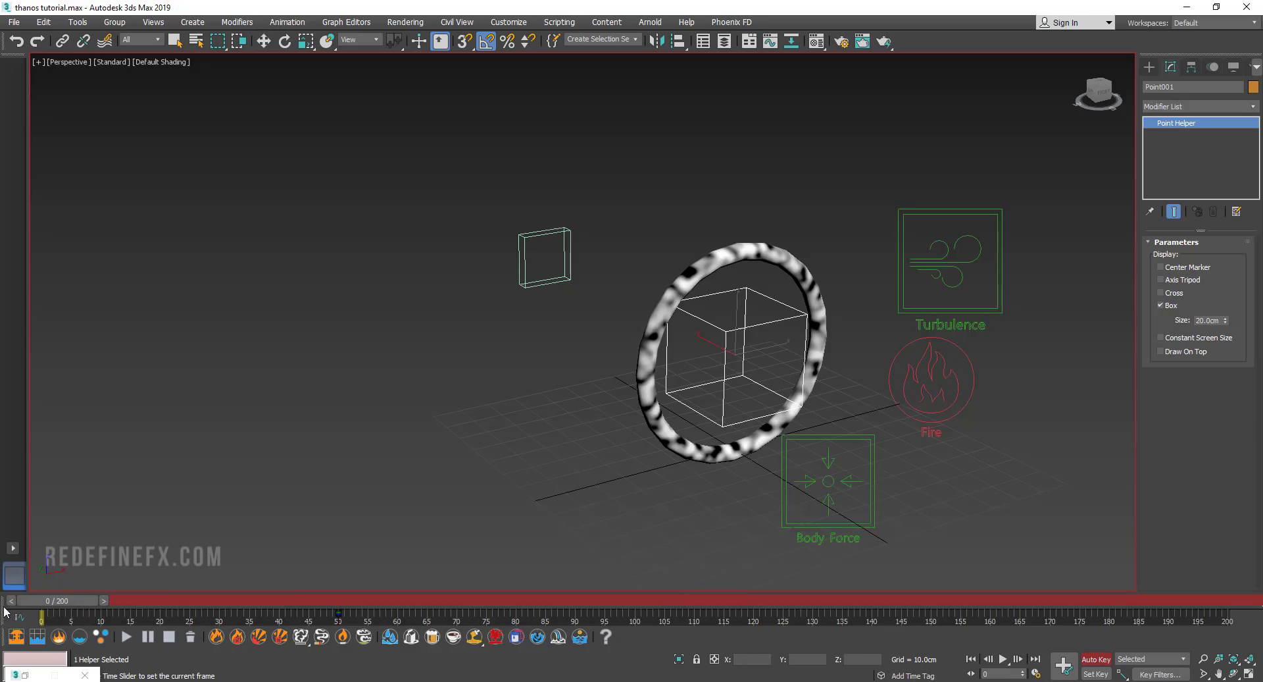
click(306, 41)
drag(739, 354, 767, 428)
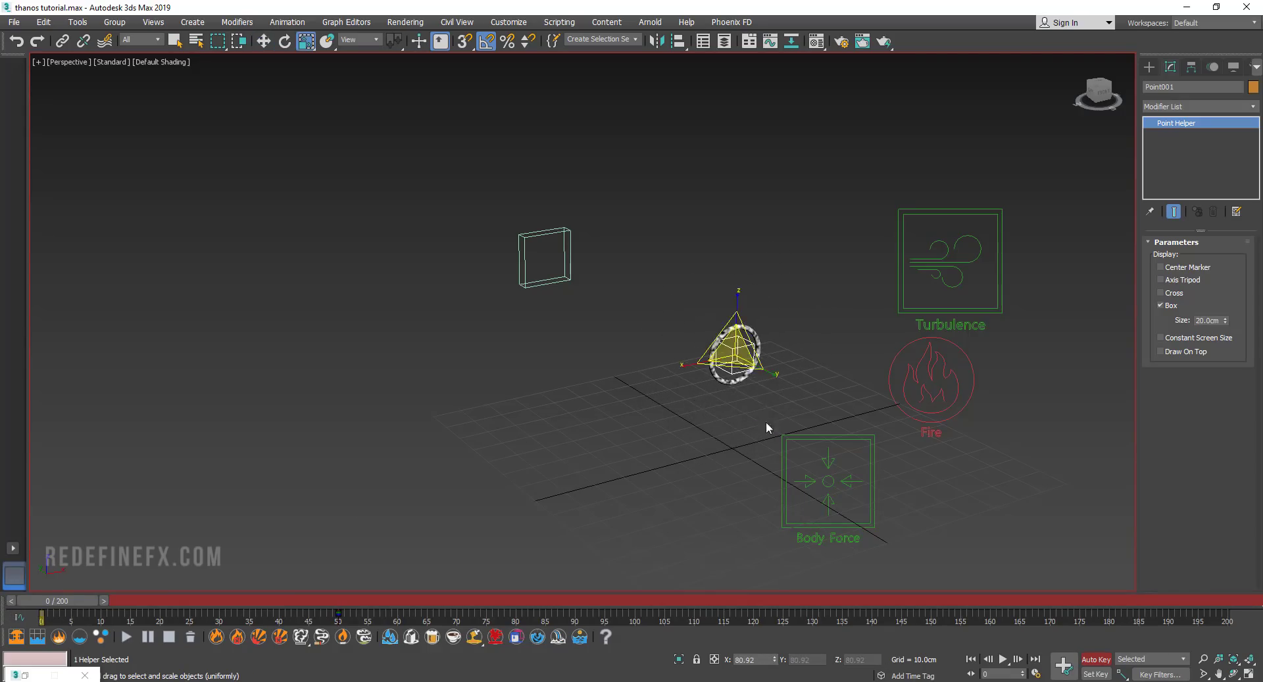
Replay the start of the reference video to examine how the portal grows open, then return to the scene
click(776, 679)
click(169, 569)
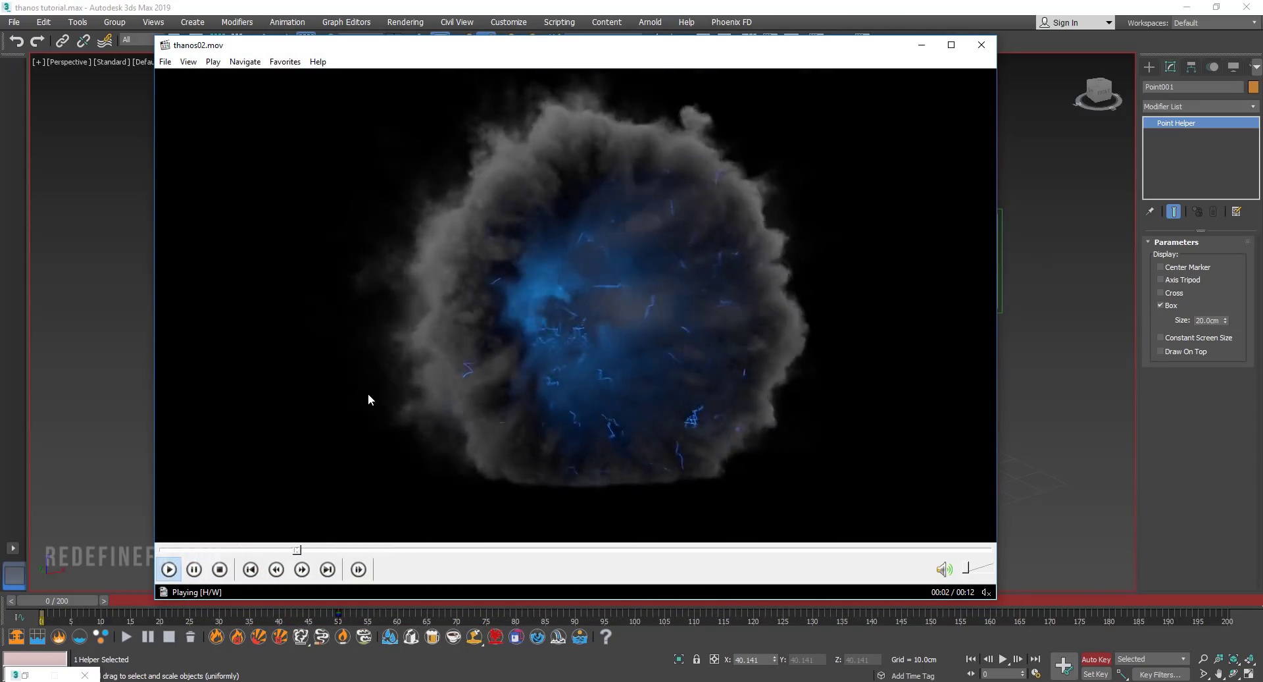
click(164, 550)
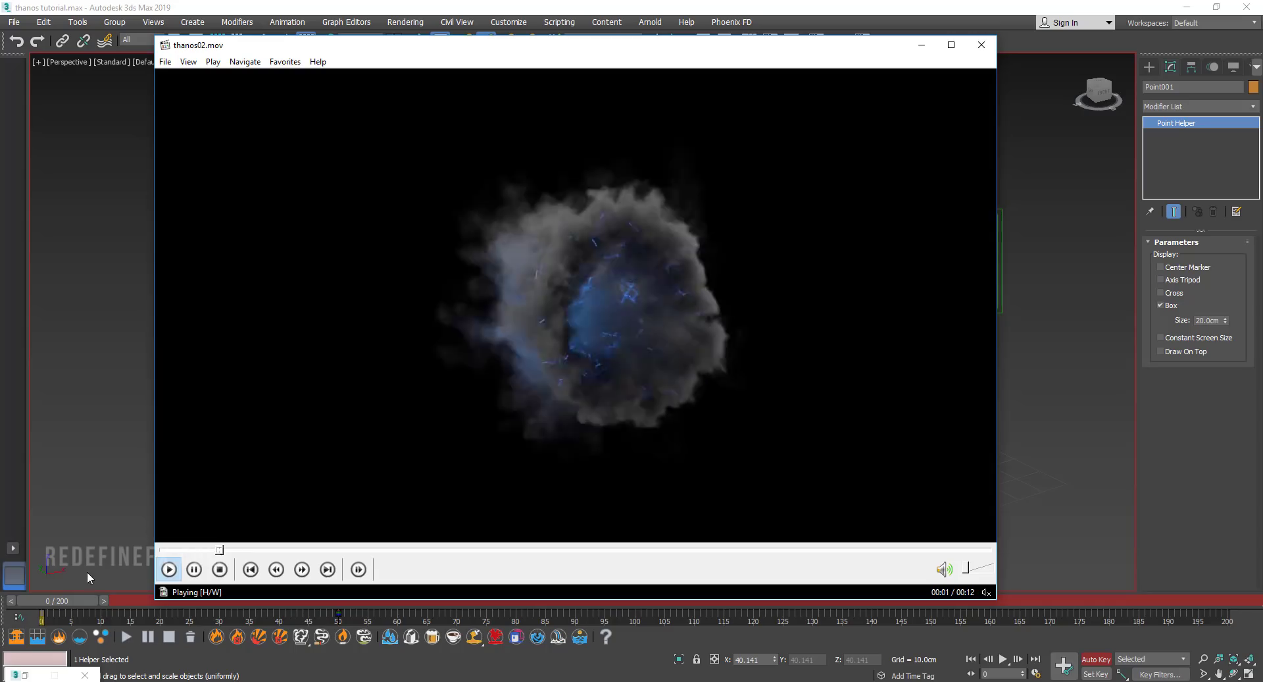
click(163, 549)
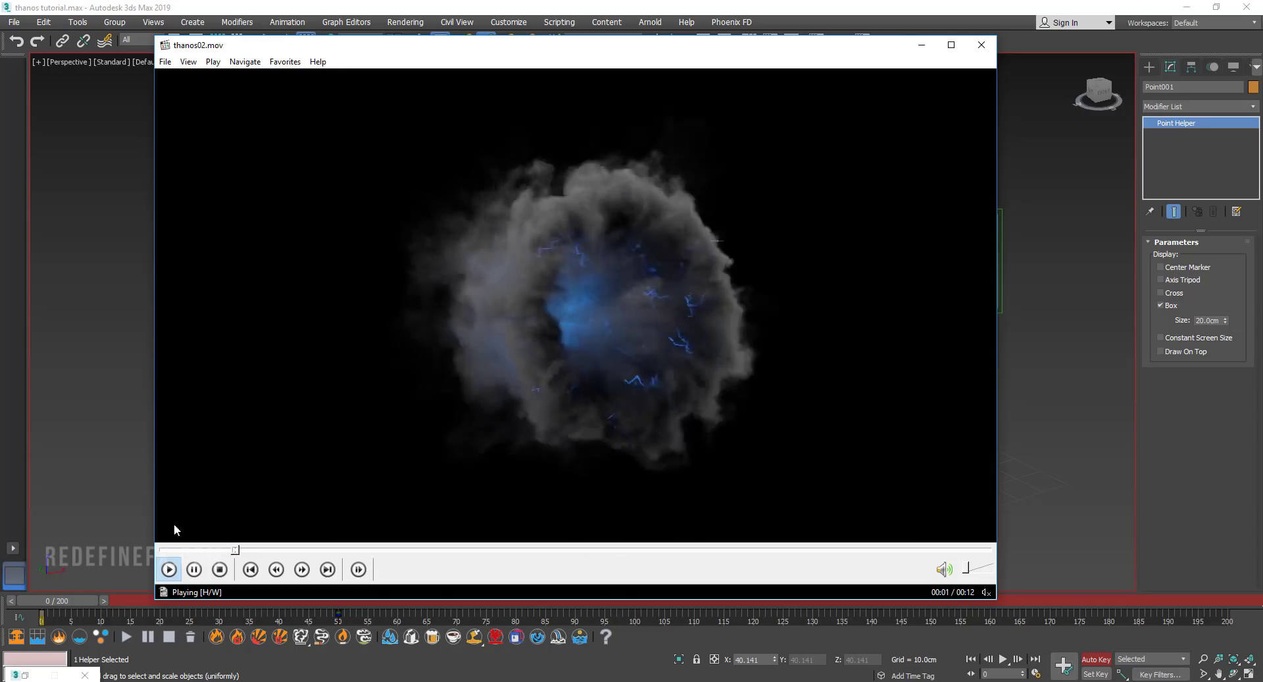
click(165, 550)
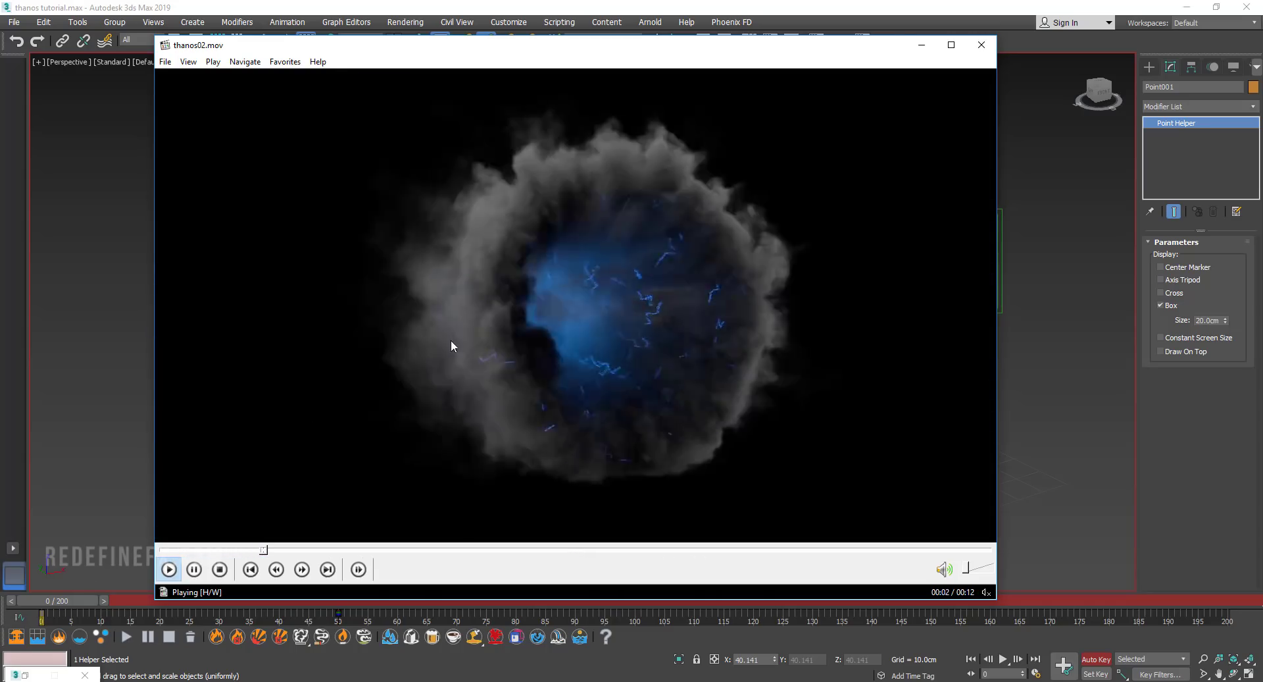
click(488, 227)
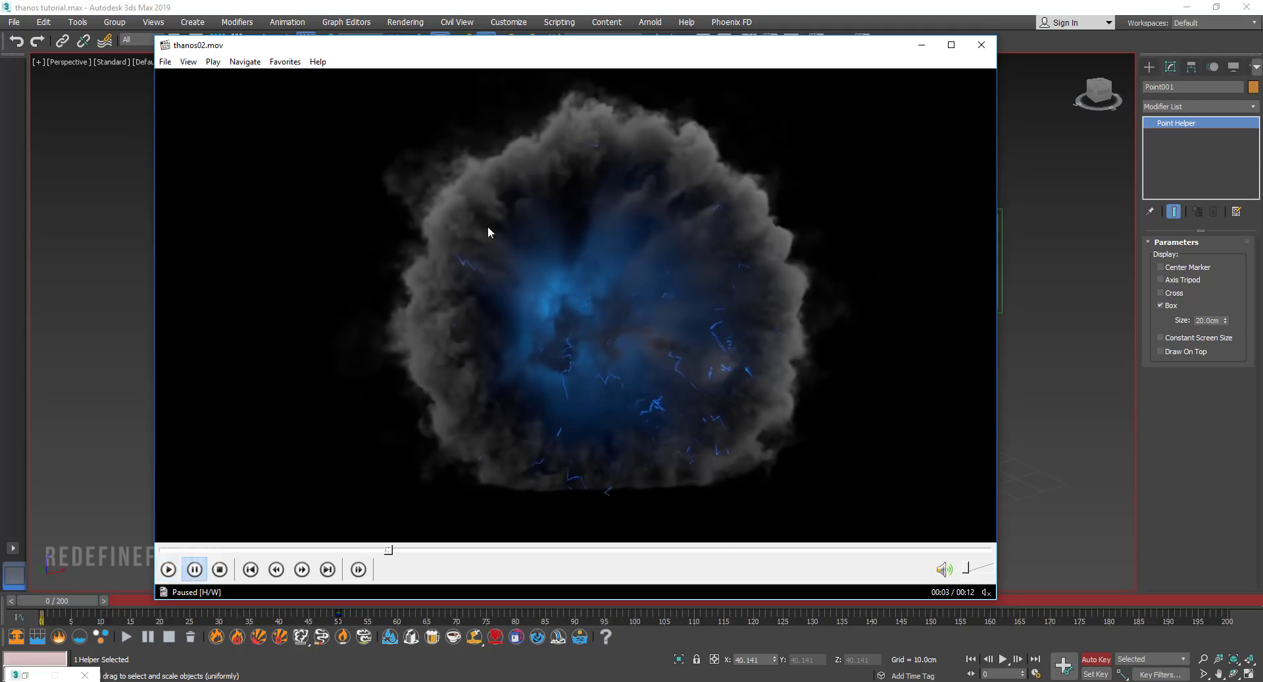
click(915, 39)
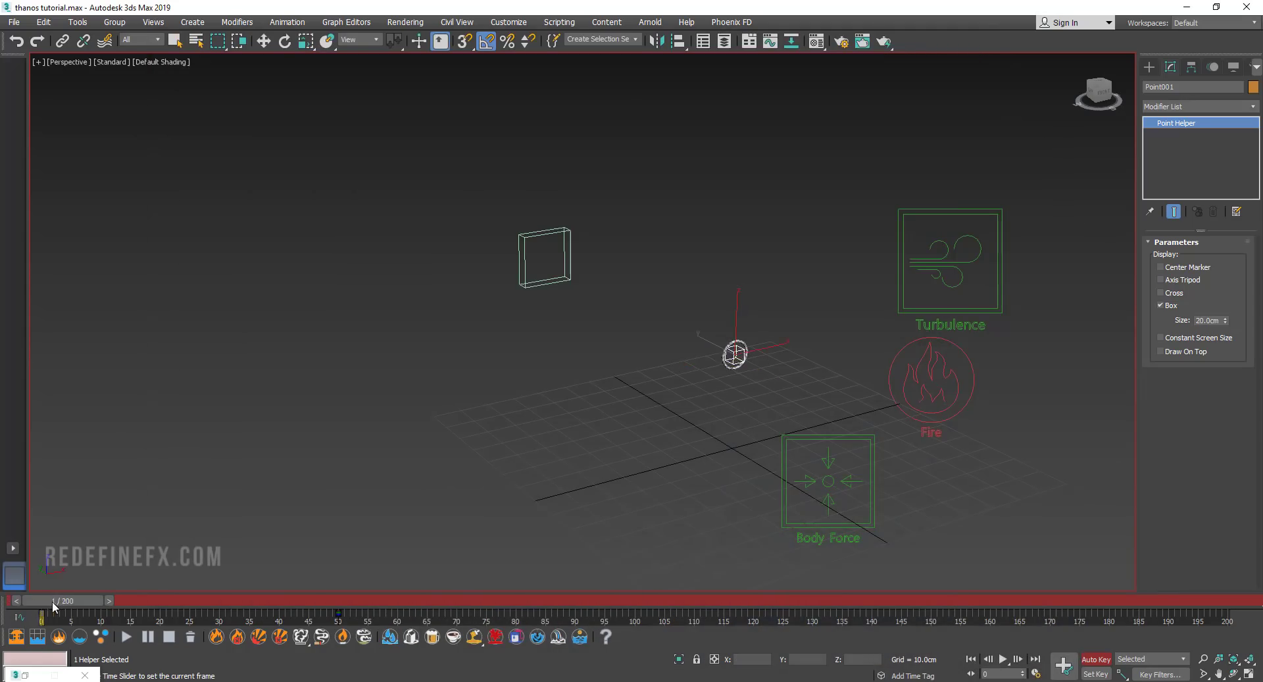
Set the point helper's frame 50 scale key to auto tangents in the Curve Editor and scrub through the growth
drag(52, 601, 303, 620)
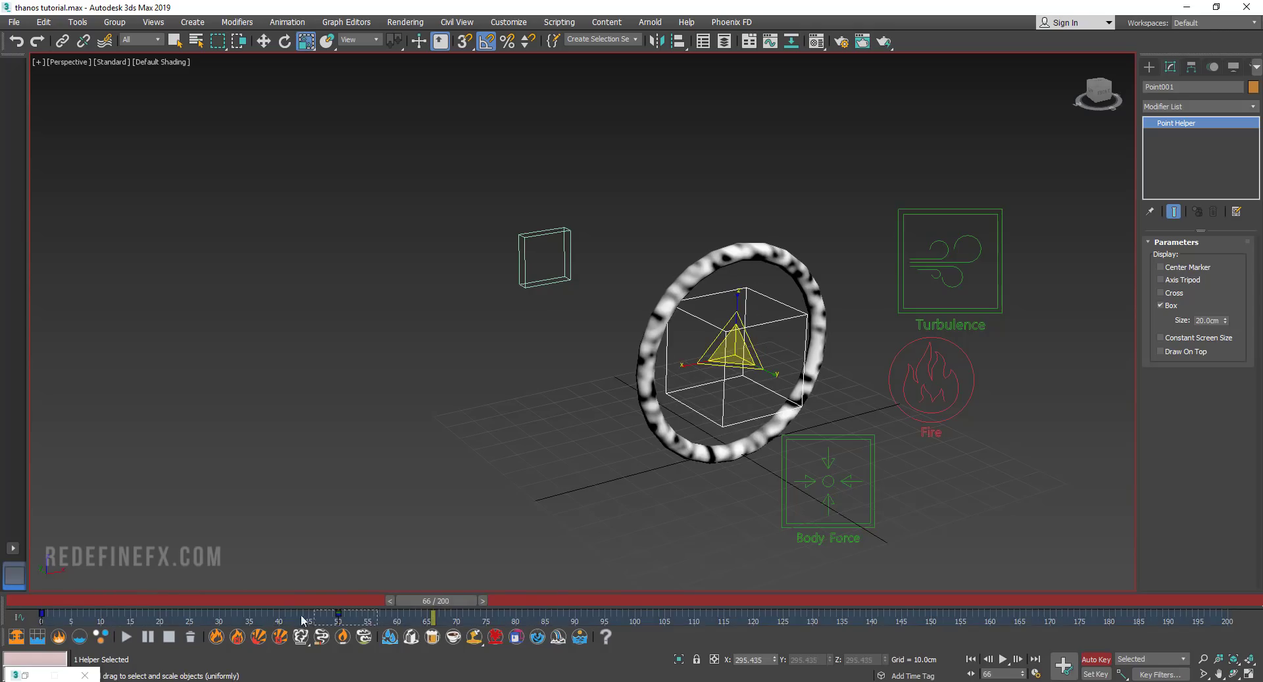
click(18, 618)
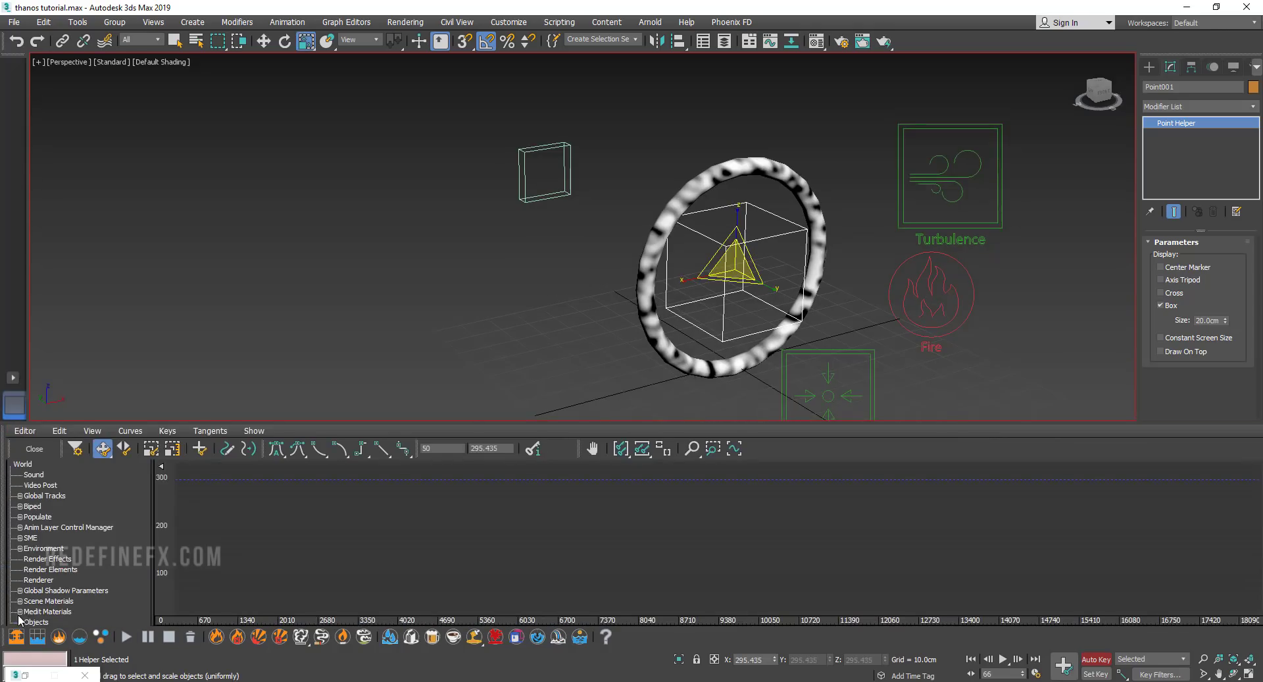
click(277, 449)
click(46, 455)
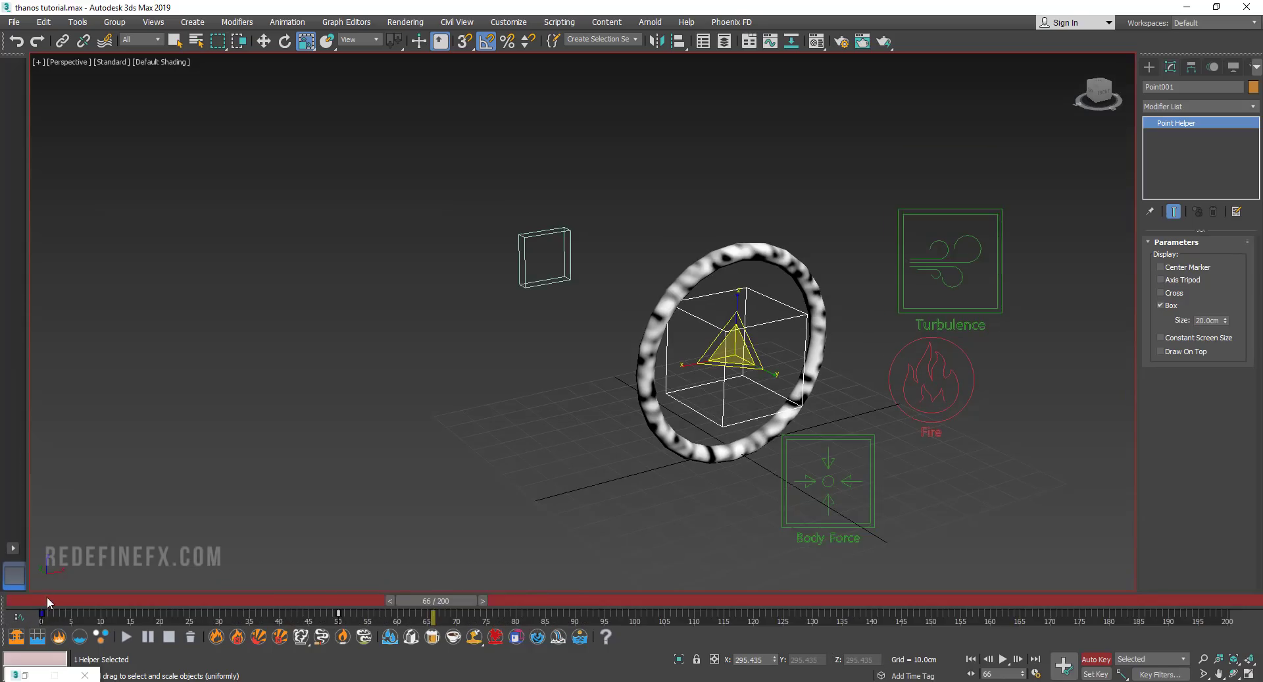
drag(48, 601, 337, 608)
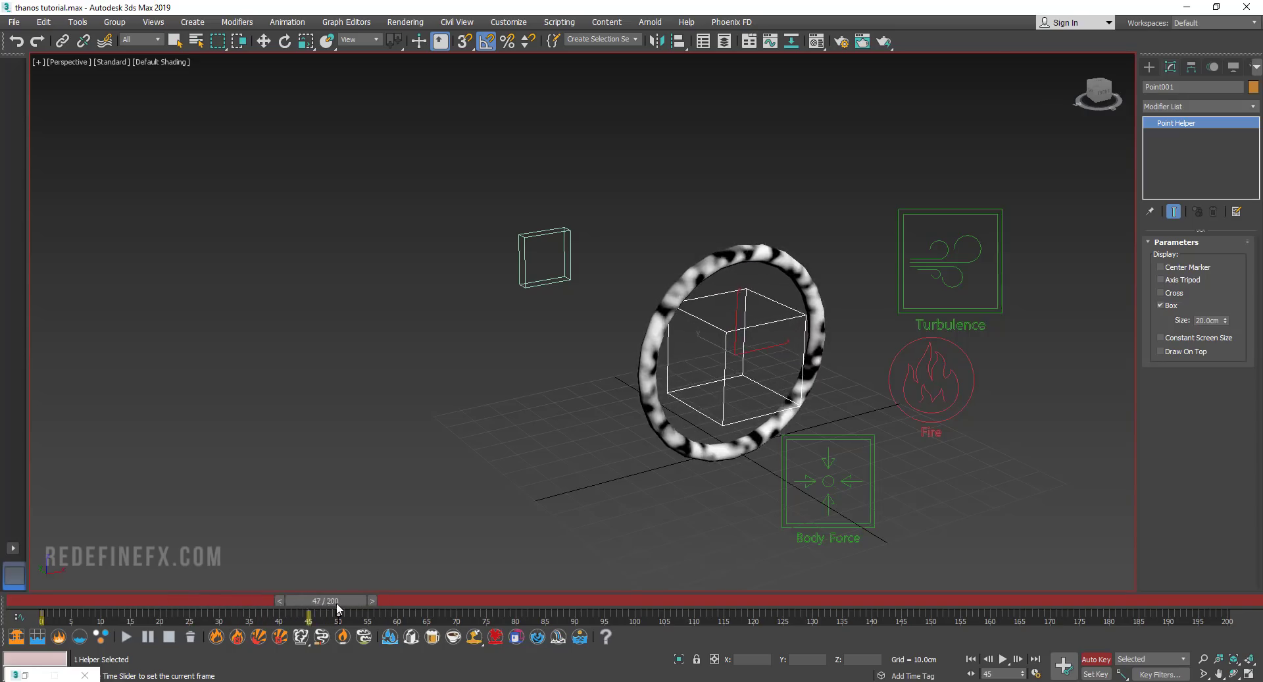
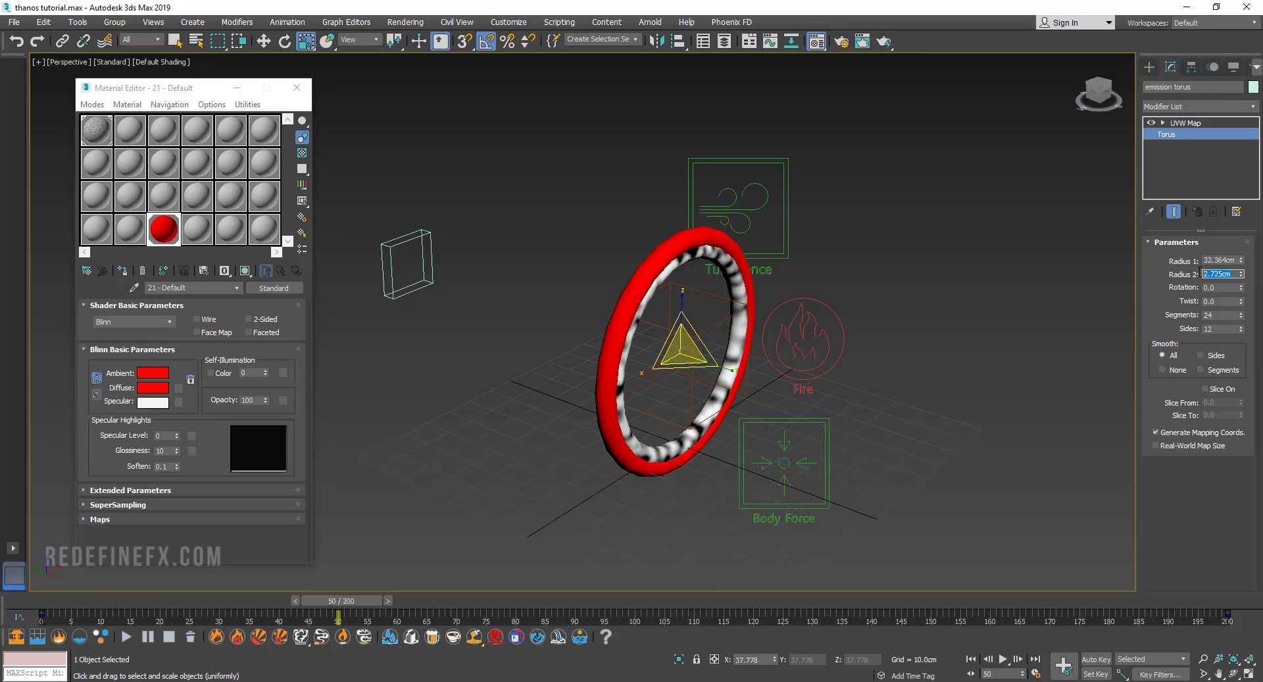
Set the red emission torus's Radius 2 to 4 cm and scale the torus down uniformly to about 34.8%
text(r)
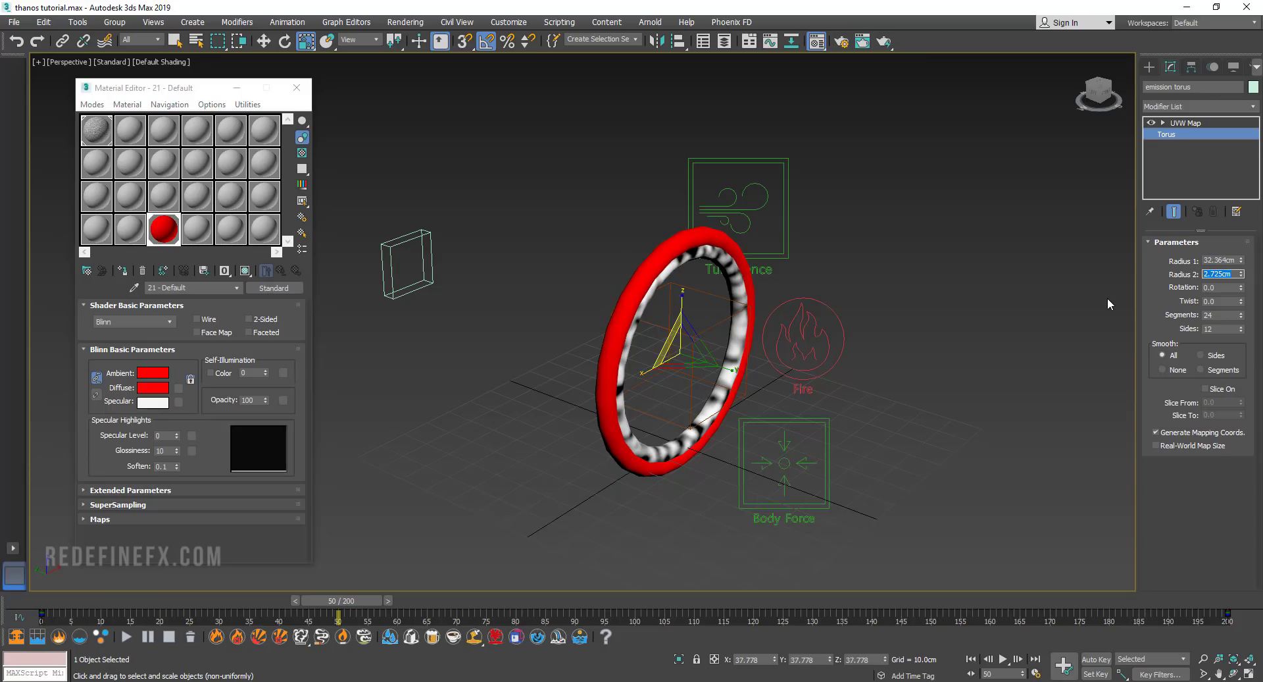
text(4)
key(Return)
drag(680, 352, 684, 360)
Create a tyFlow object on the ground beside the Body Force icon and open its editor
click(1150, 67)
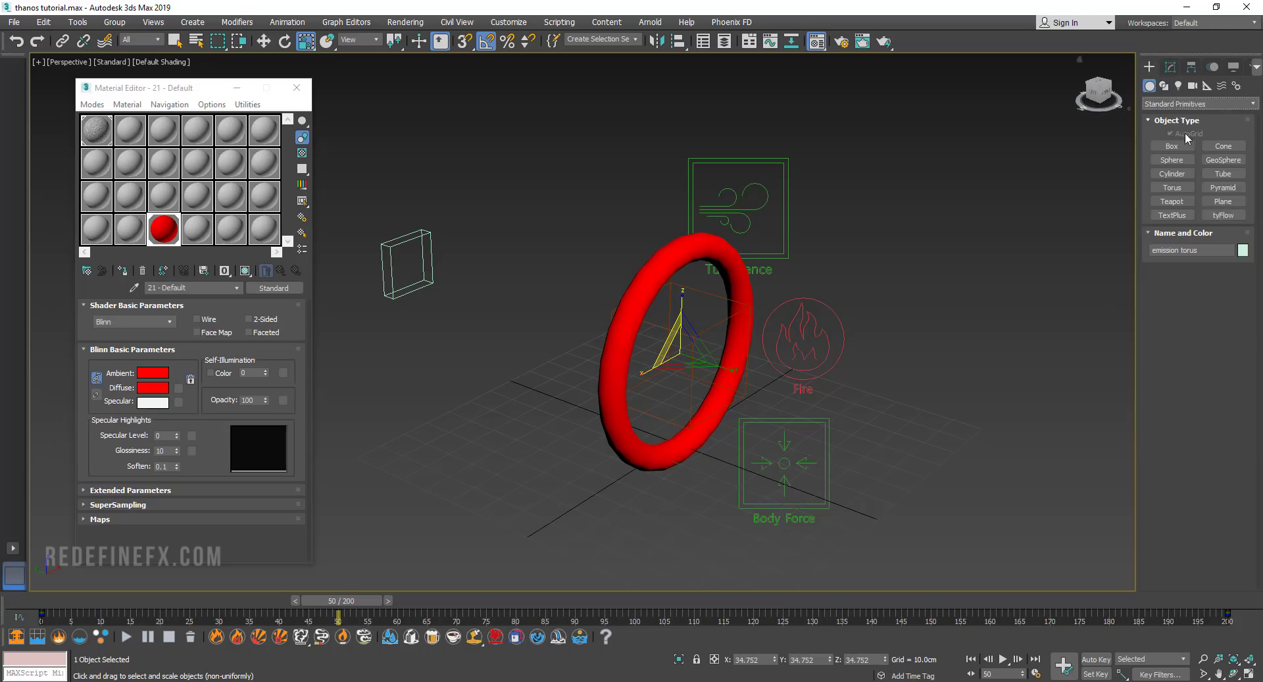
click(902, 408)
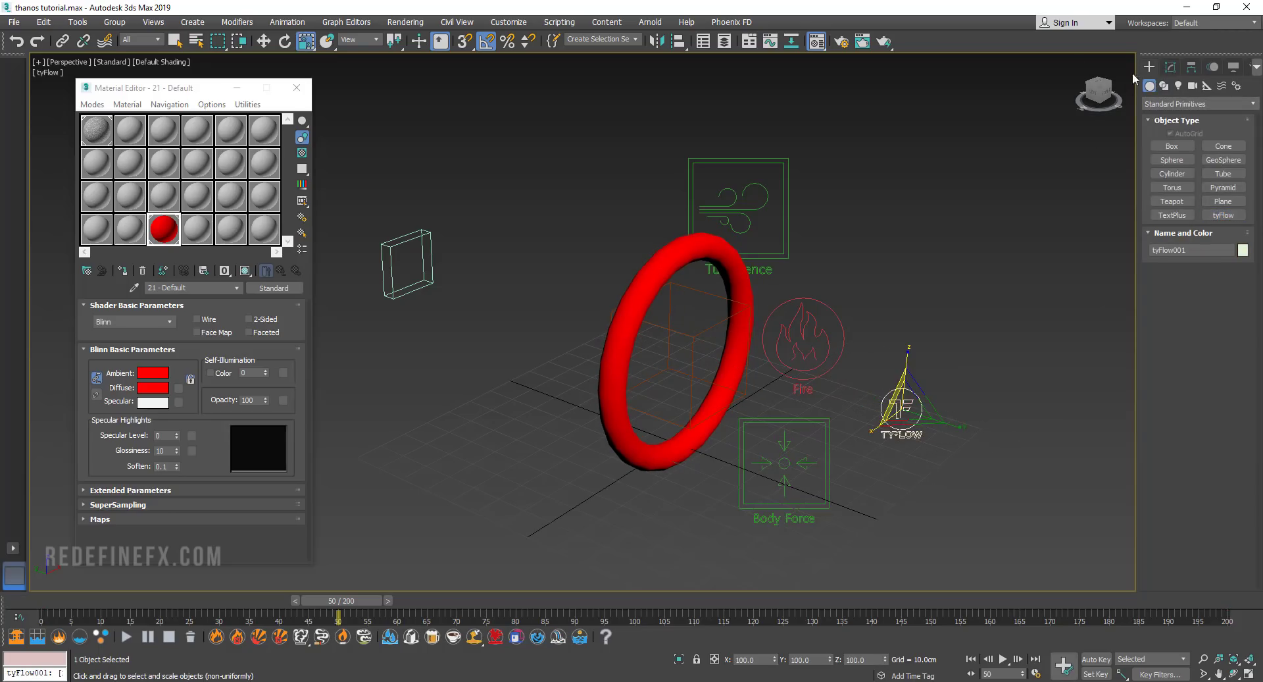
click(1170, 67)
click(1197, 273)
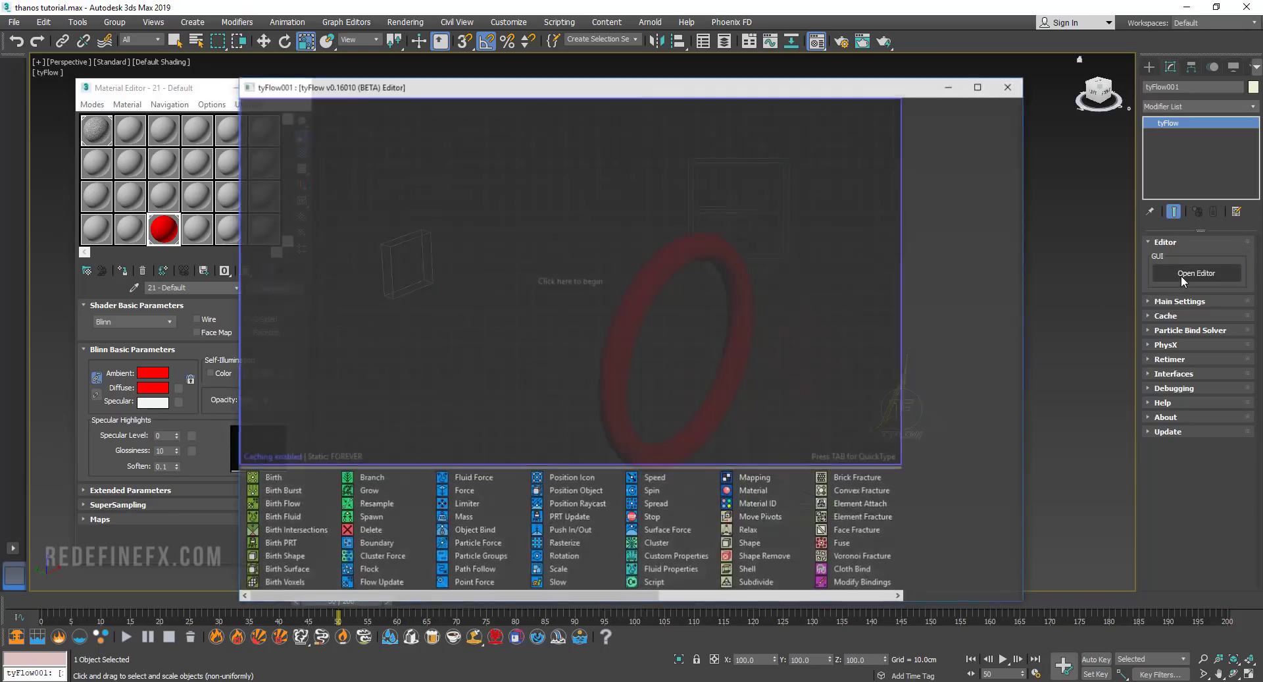
Create a new event with a Birth operator in the tyFlow graph and set it to emit 20 particles per frame
drag(200, 460, 309, 160)
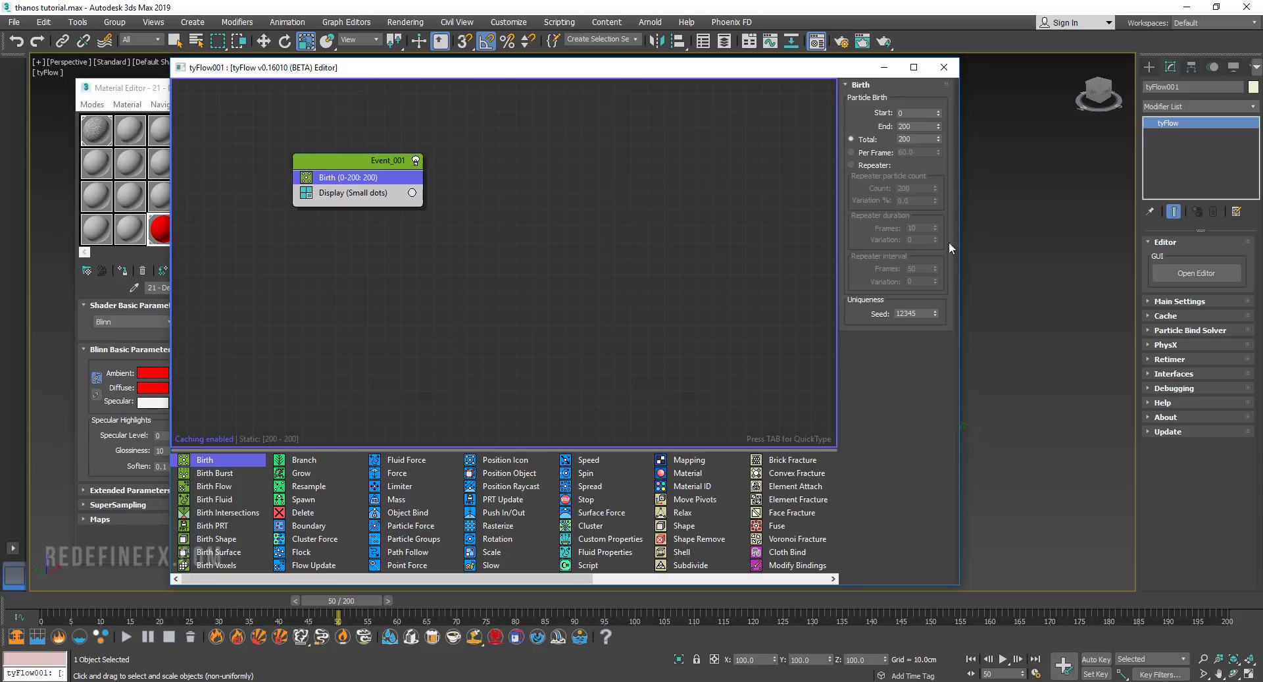
click(881, 153)
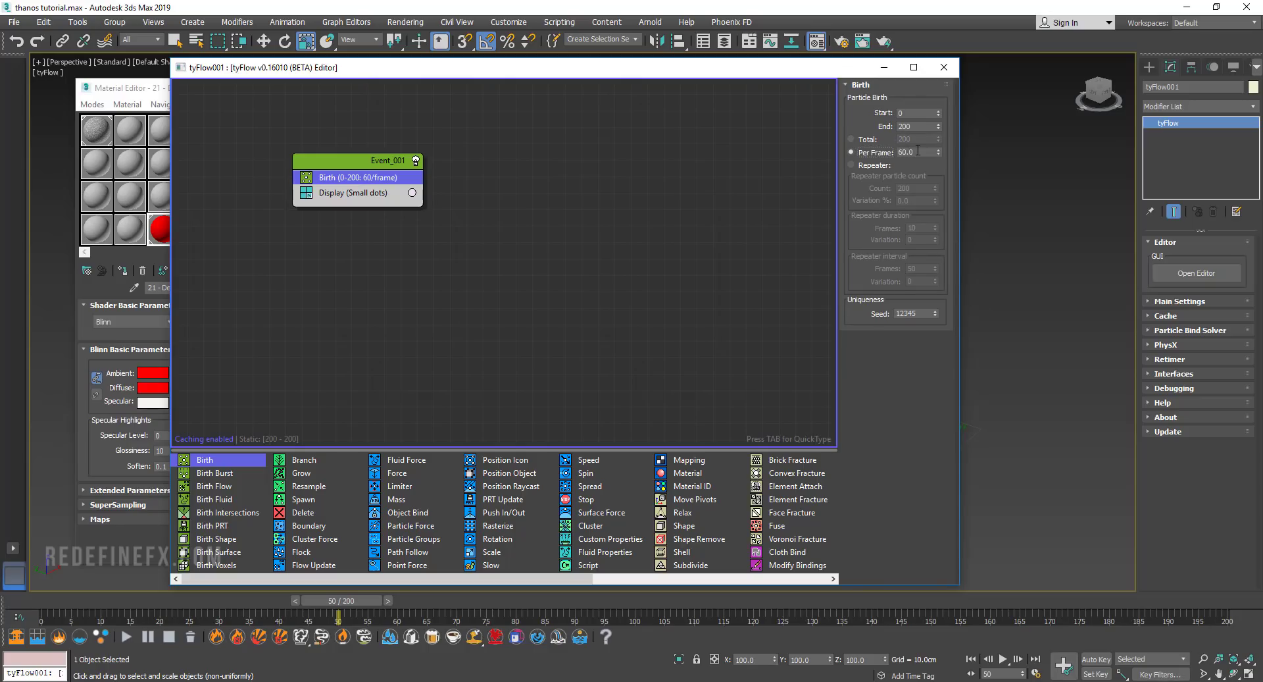
drag(919, 151, 850, 161)
Add a Position Object operator below Birth, assign the emission torus as its object, and scrub the timeline back to check the emission
drag(523, 475, 349, 188)
drag(415, 73, 44, 82)
middle_drag(677, 278, 740, 279)
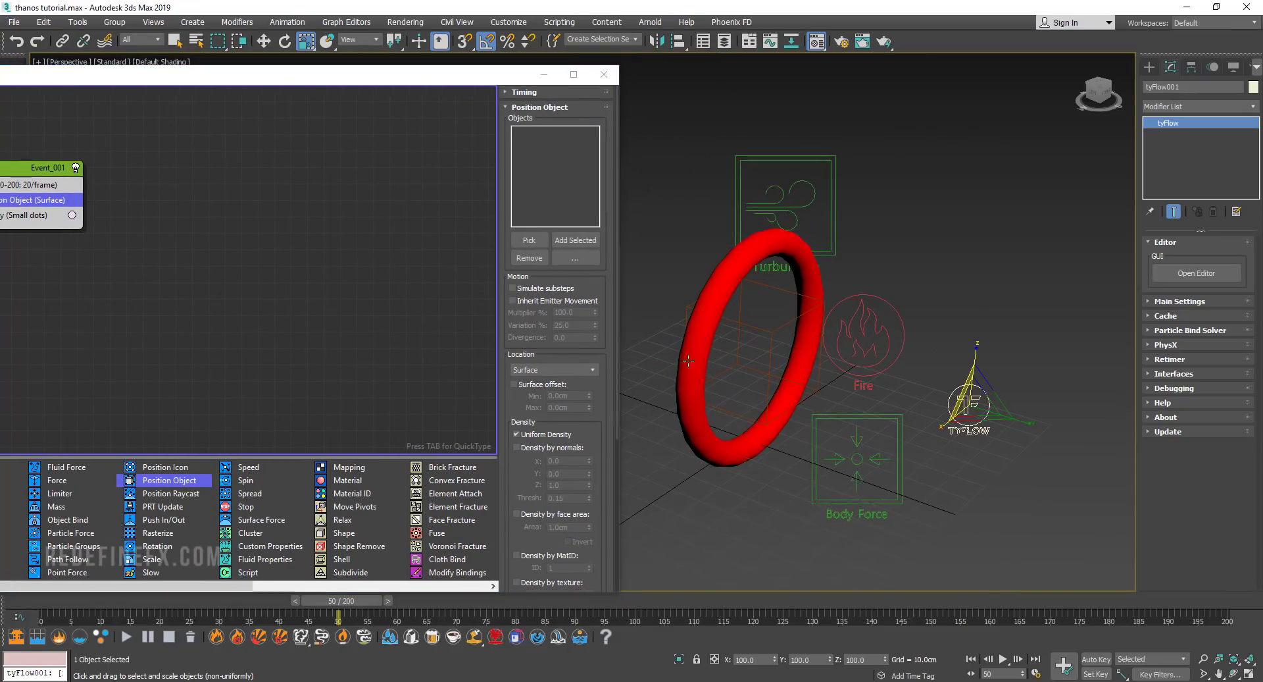
middle_drag(764, 233, 902, 245)
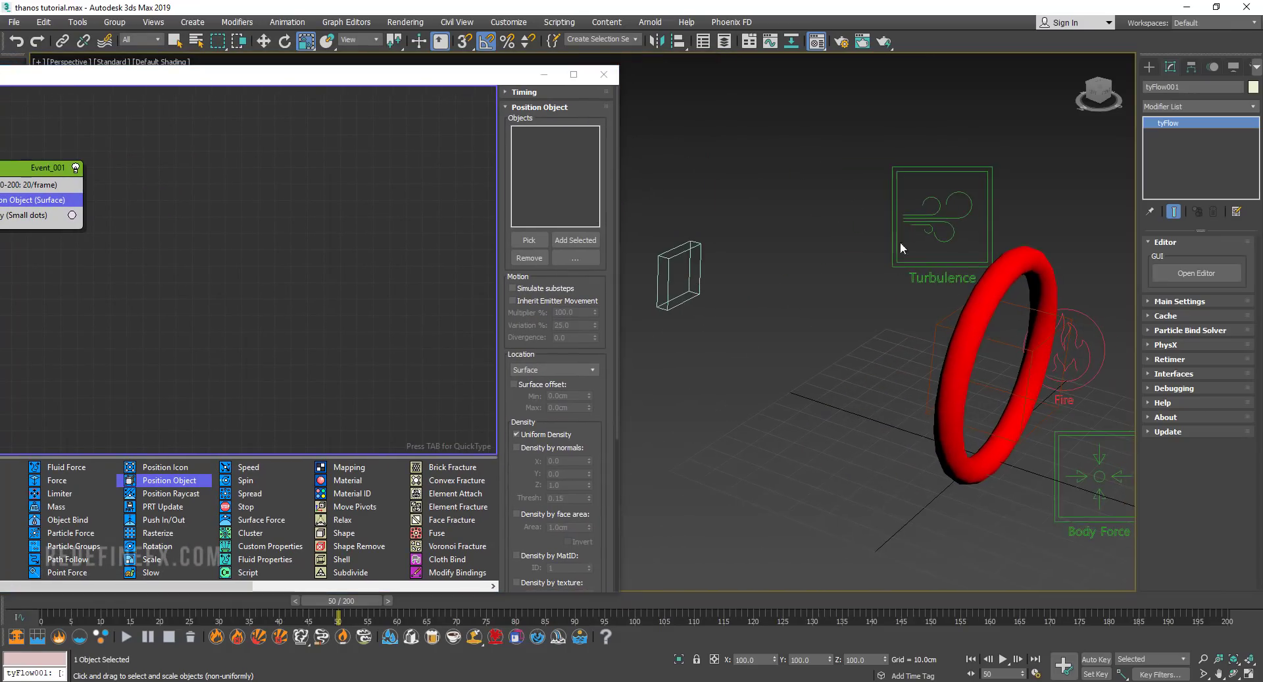
drag(453, 76, 669, 75)
click(744, 240)
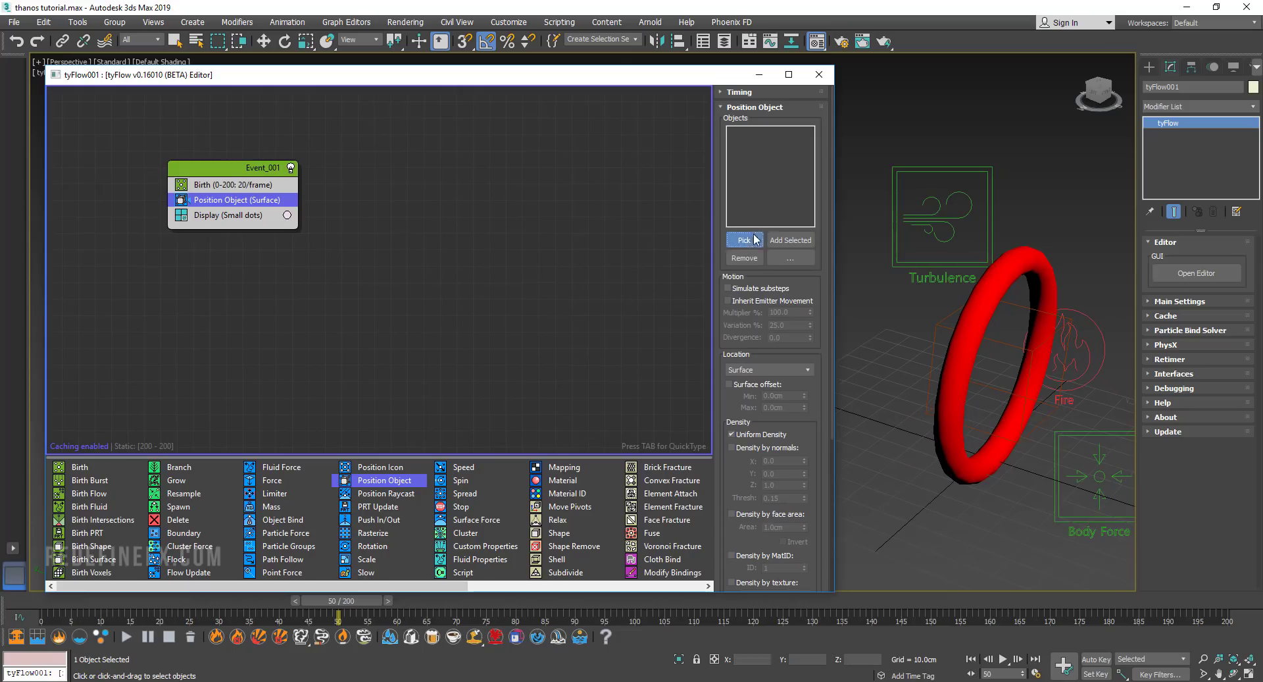
click(1017, 253)
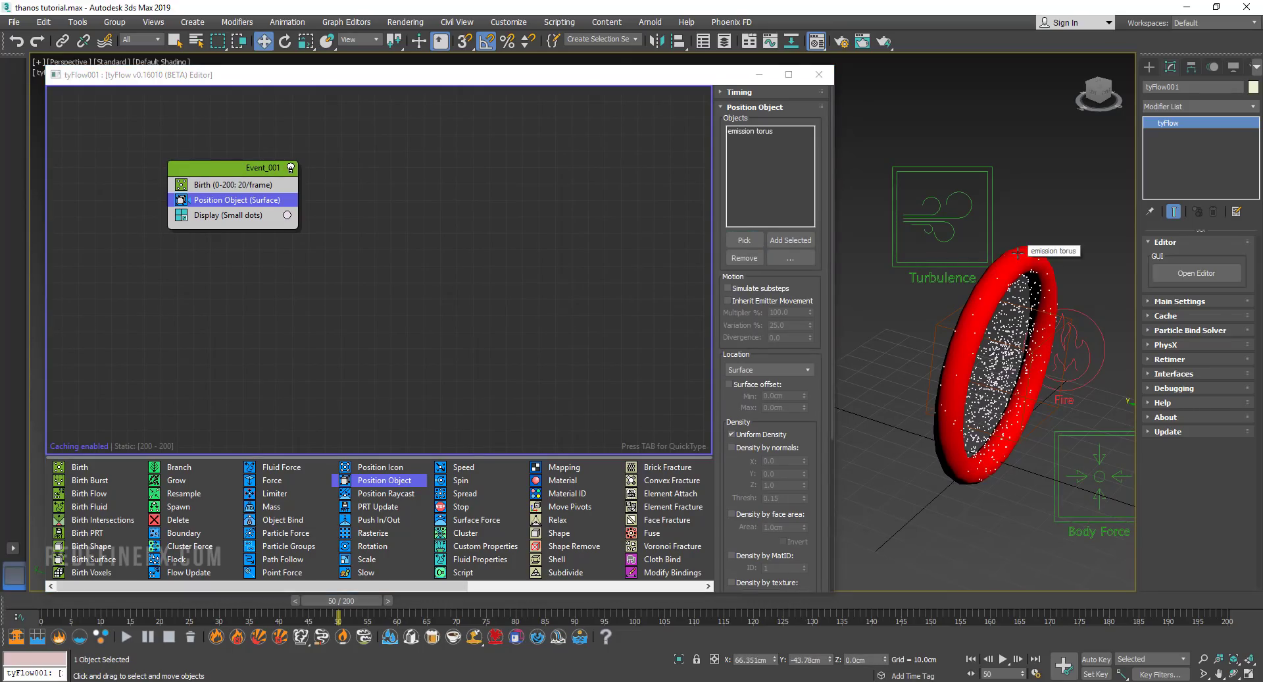
drag(363, 600, 234, 619)
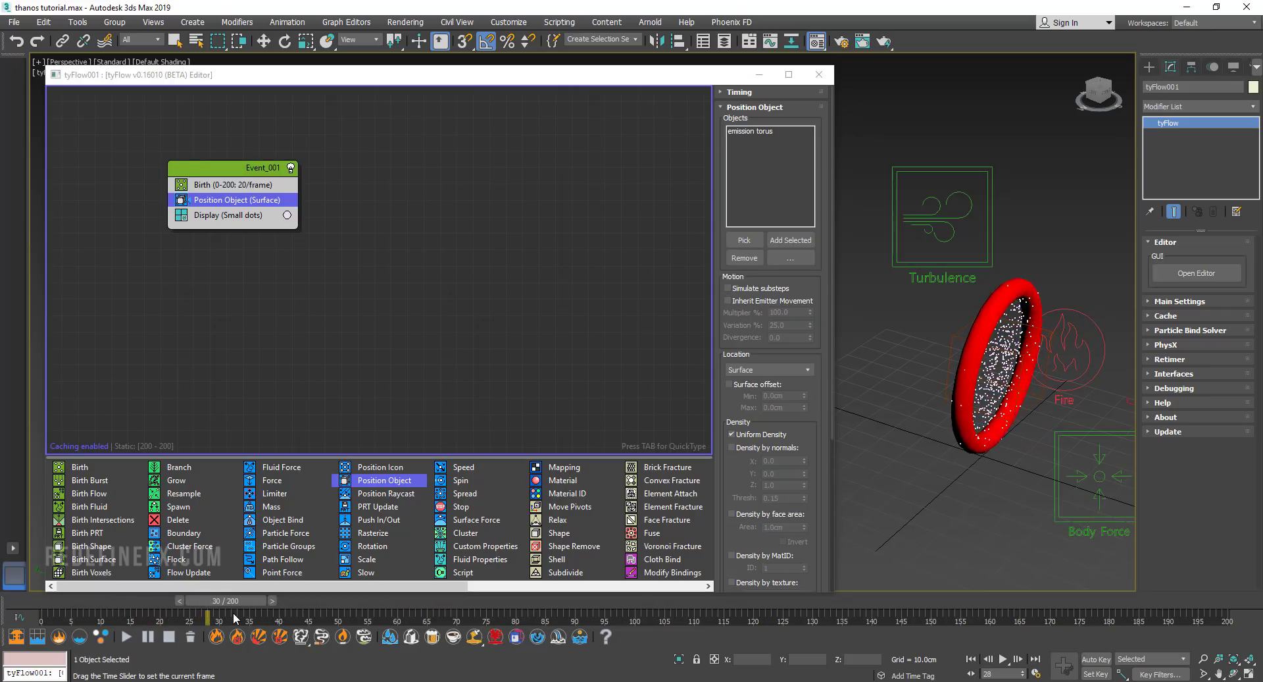
Add a Find Target operator to the event below Position Object
key(w)
middle_drag(855, 362, 1114, 361)
middle_drag(1041, 334, 1129, 367)
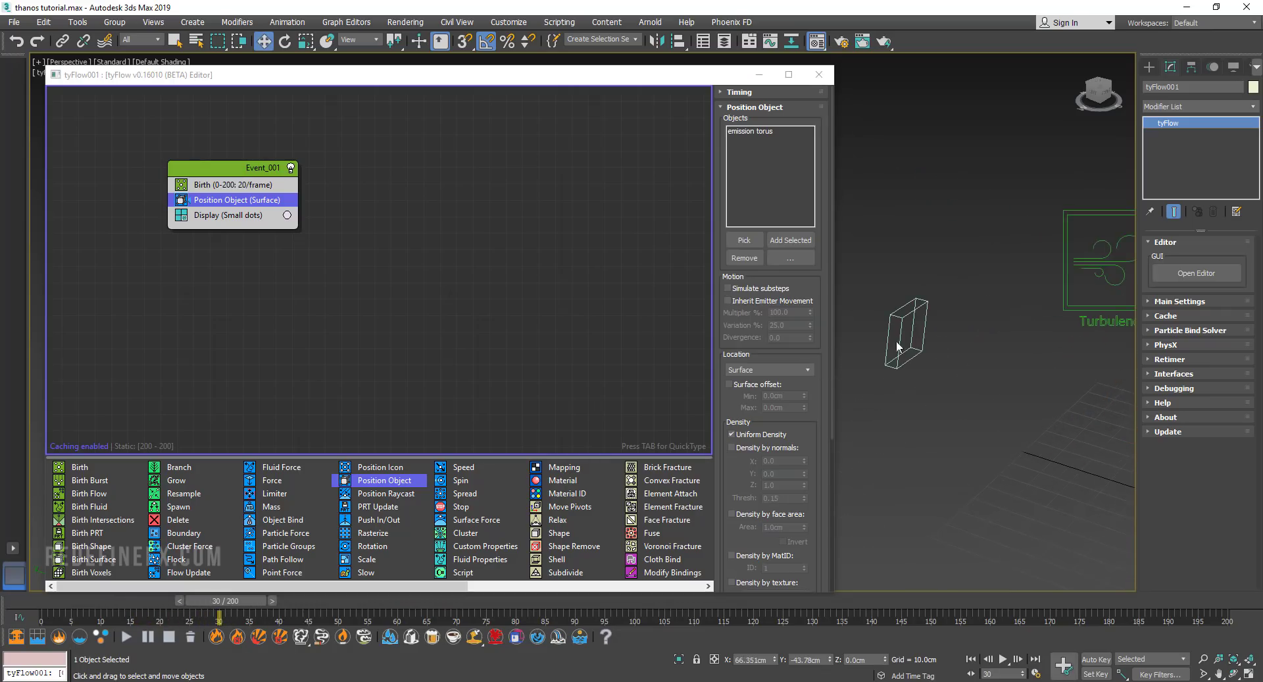
middle_drag(962, 339, 785, 292)
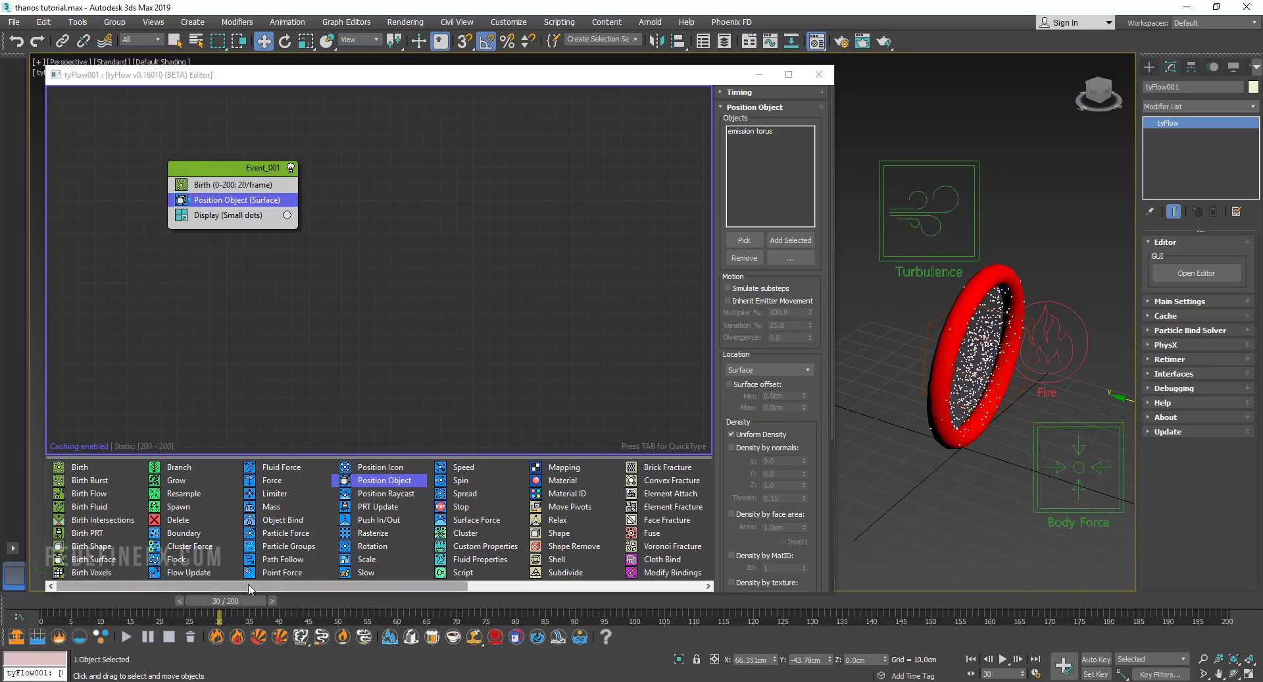
drag(247, 585, 427, 590)
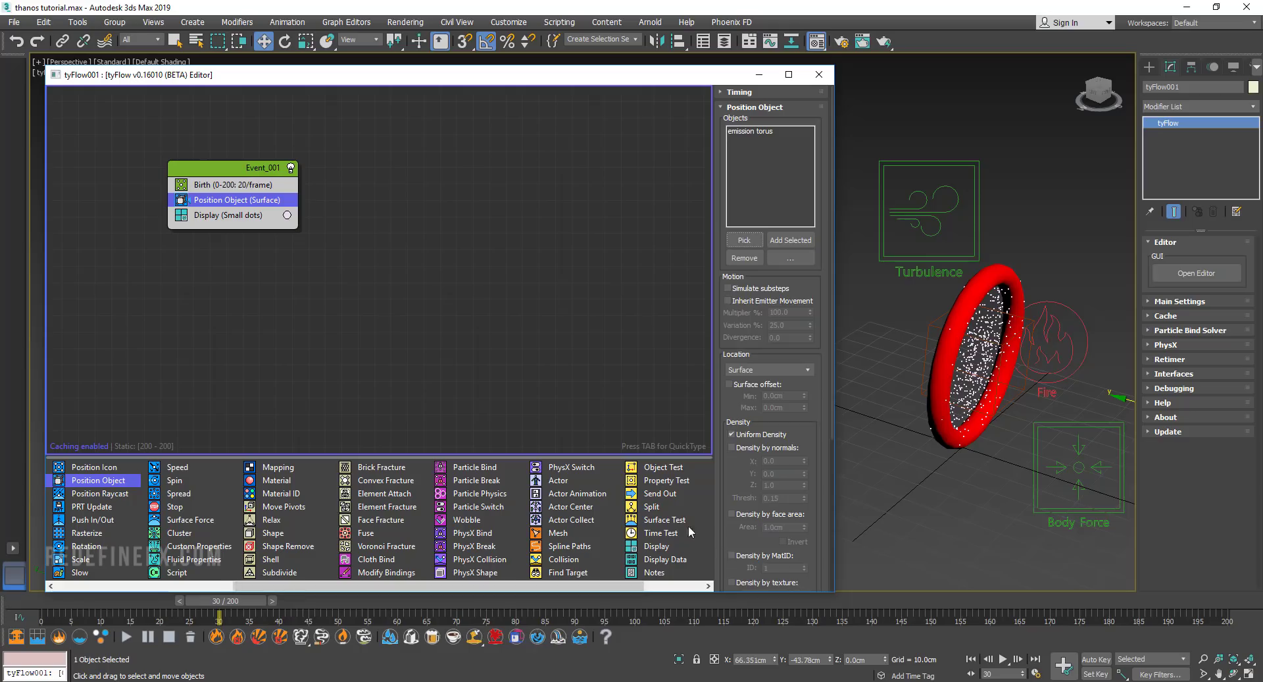
drag(566, 573, 224, 214)
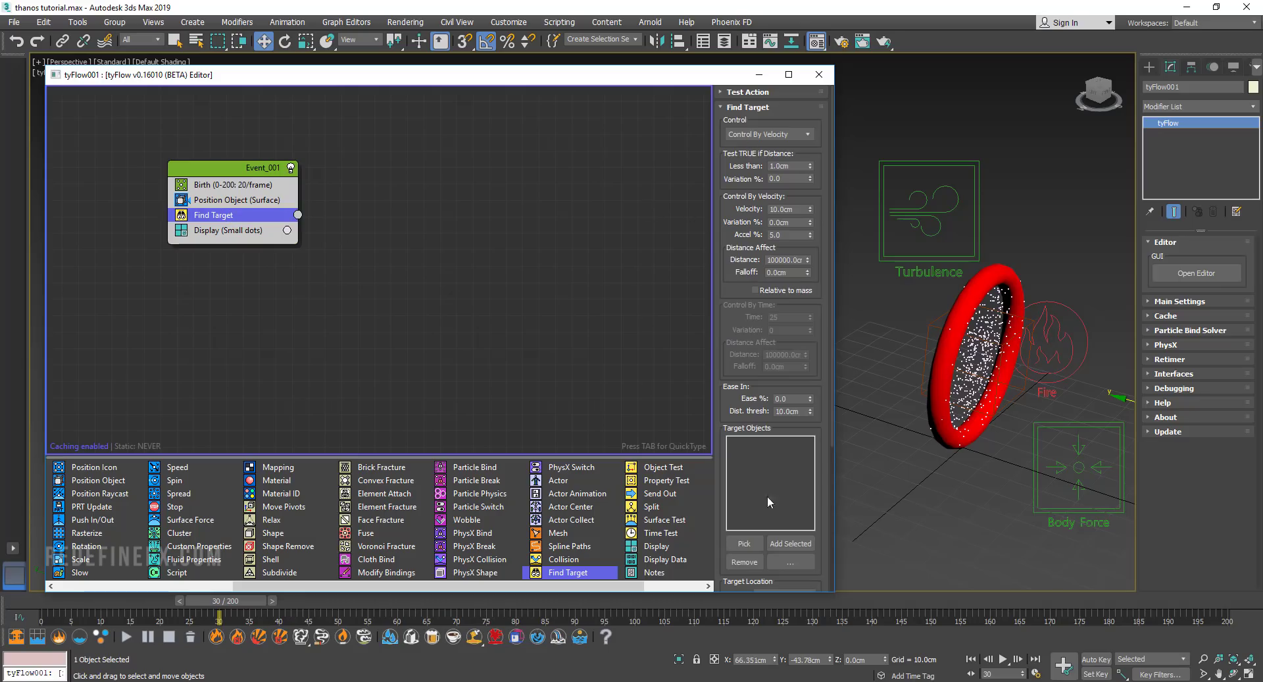
Assign the distant Torus002 as the Find Target object and scrub from frame 0 to 51 to preview the particle travel
click(744, 543)
alt+middle_drag(930, 286, 783, 295)
click(859, 290)
drag(835, 250, 596, 250)
click(47, 607)
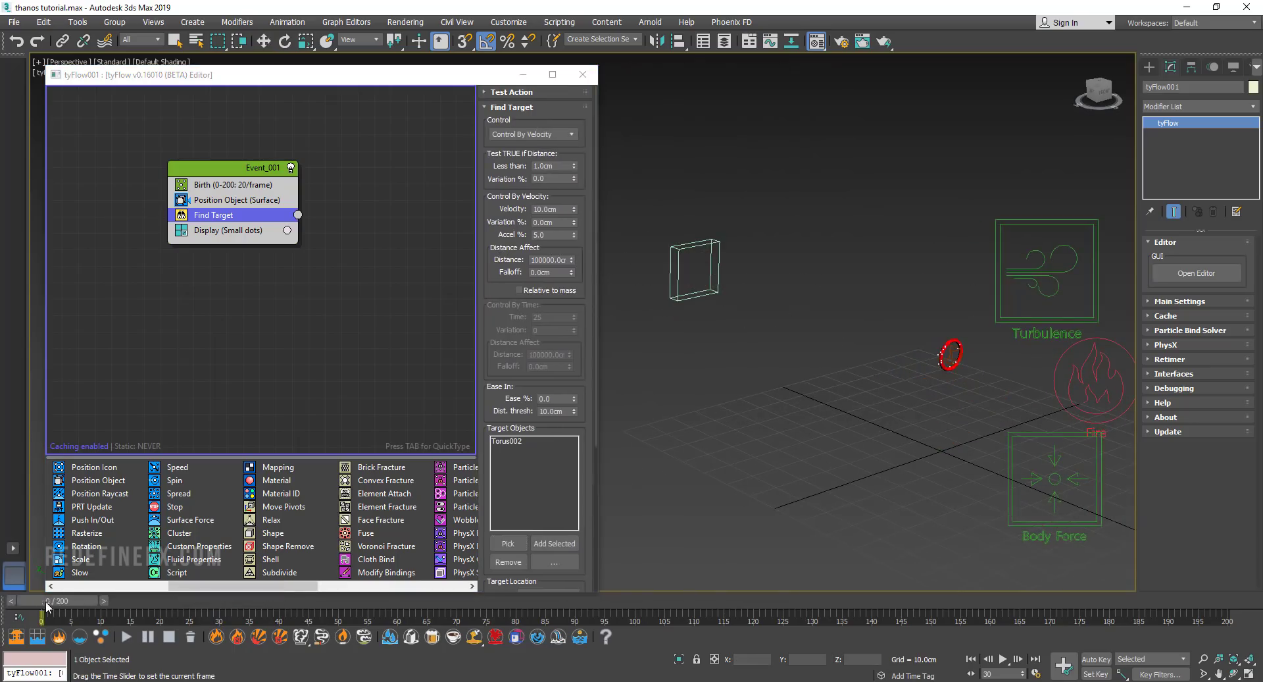
drag(48, 606, 356, 626)
alt+middle_drag(628, 306, 804, 319)
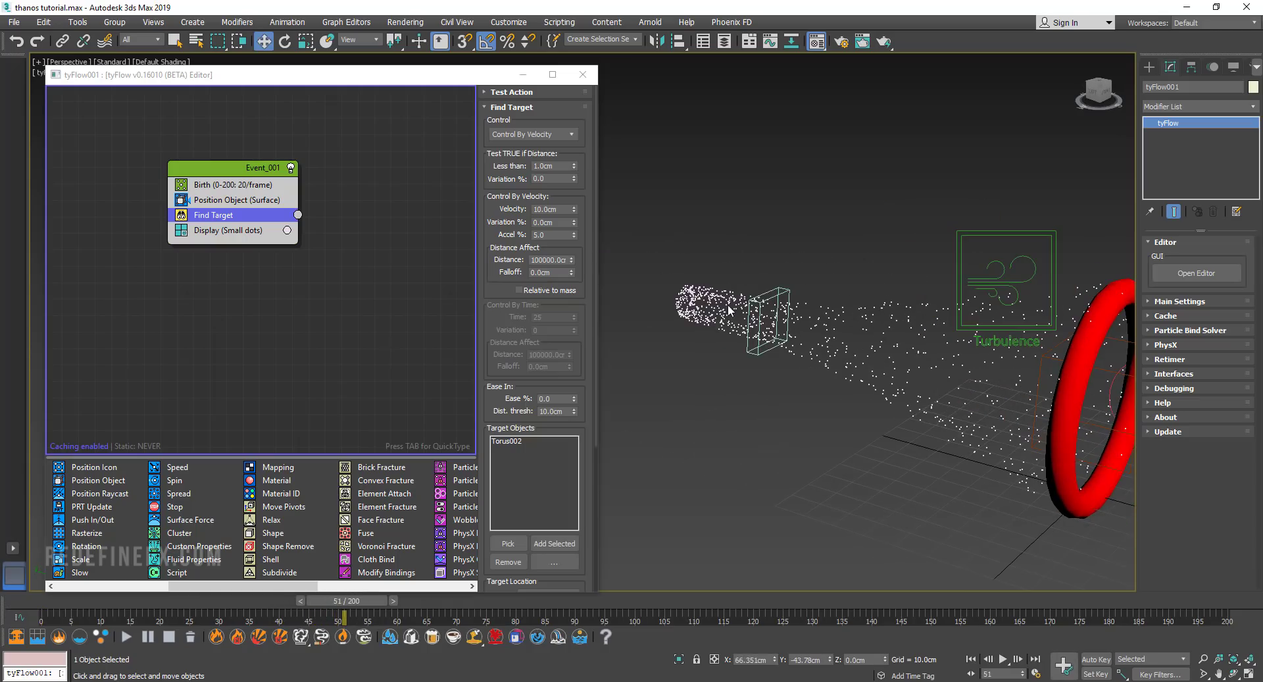
Add a Delete operator below Find Target and set its timing to Particle Age
drag(257, 585, 149, 594)
drag(178, 519, 195, 312)
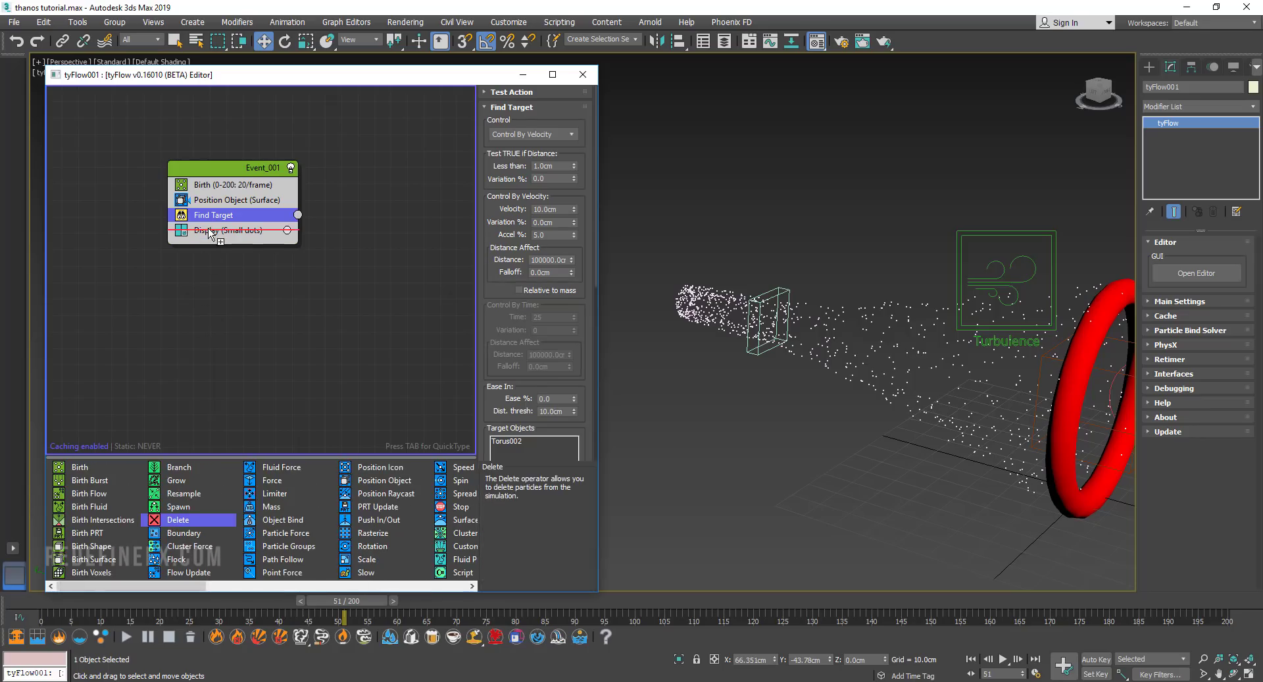
drag(210, 231, 211, 231)
click(515, 108)
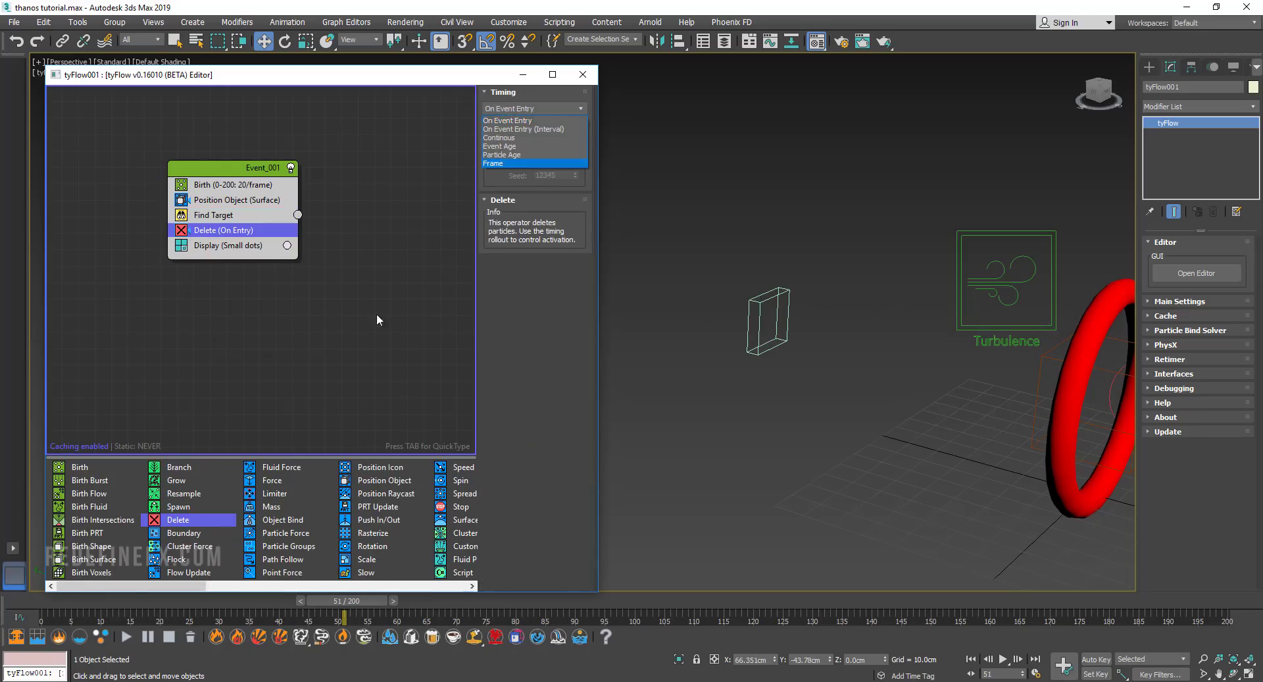
click(501, 154)
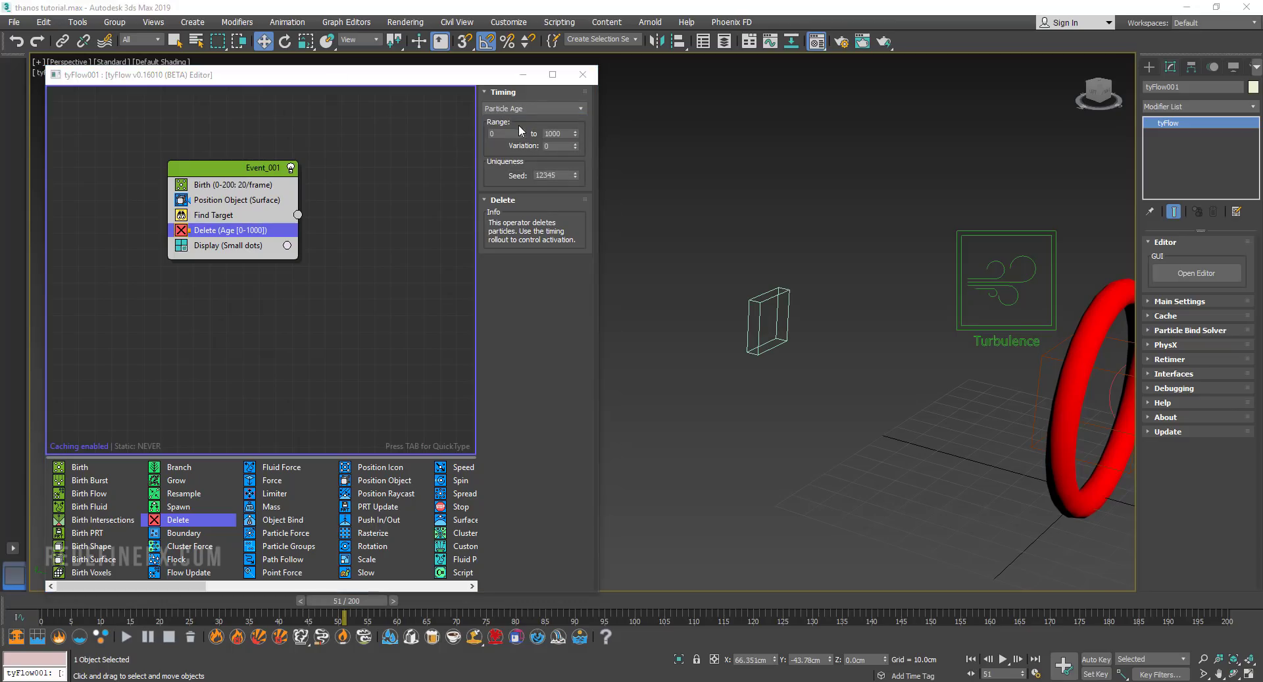
Set the Delete operator's age range to start at 7 and its variation to 25
drag(522, 134, 517, 122)
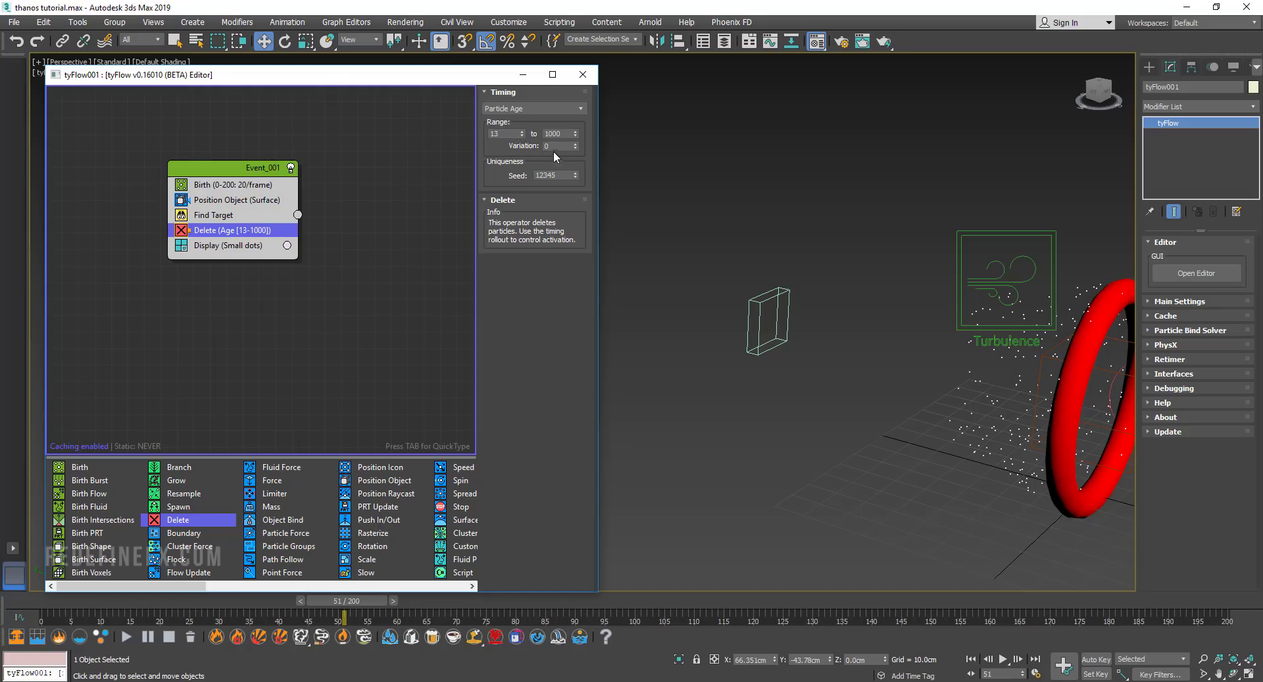
click(542, 146)
key(Return)
drag(523, 132, 522, 137)
click(523, 132)
drag(576, 149, 574, 159)
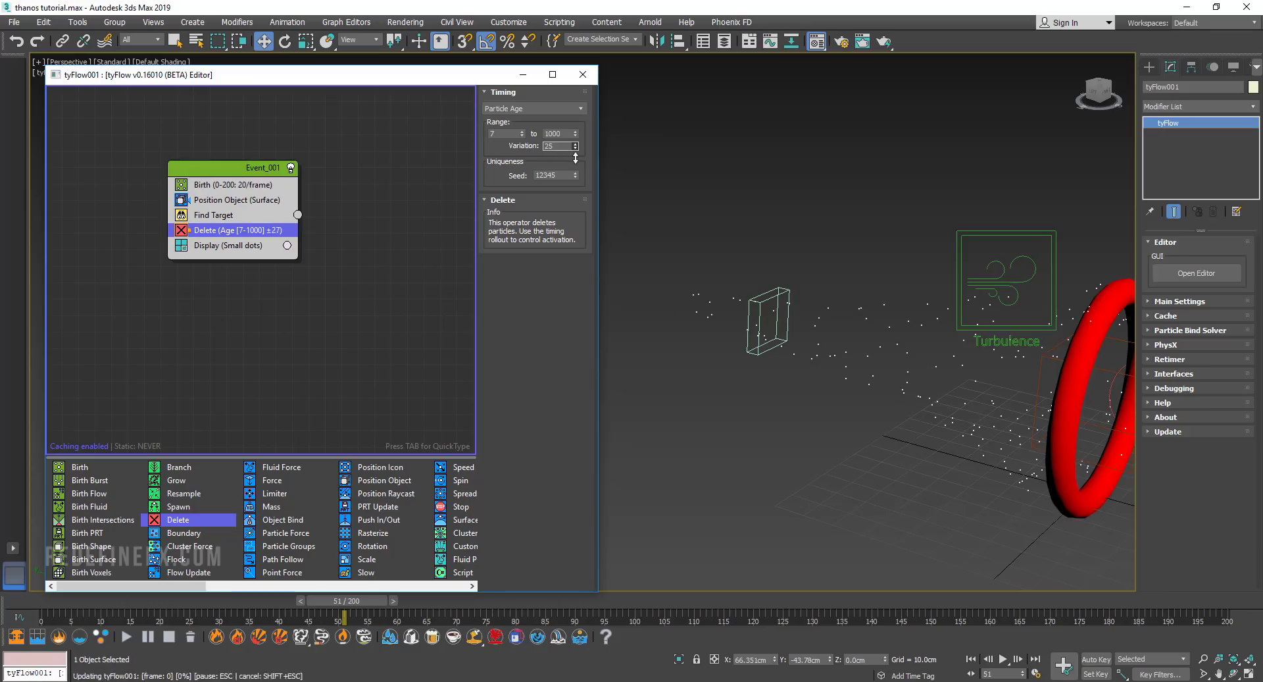
Scrub from the start of the timeline to frame 72 to examine how the particles die off on the way to the target
alt+middle_drag(878, 361, 912, 364)
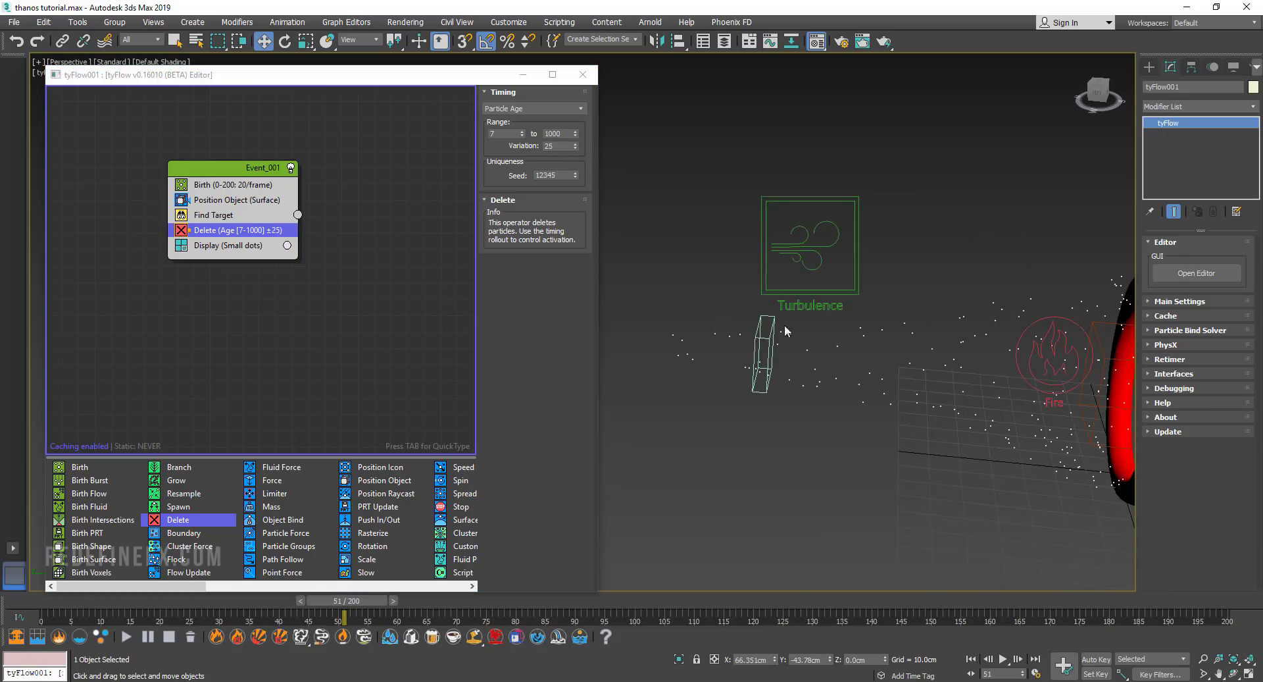
alt+middle_drag(780, 342, 648, 418)
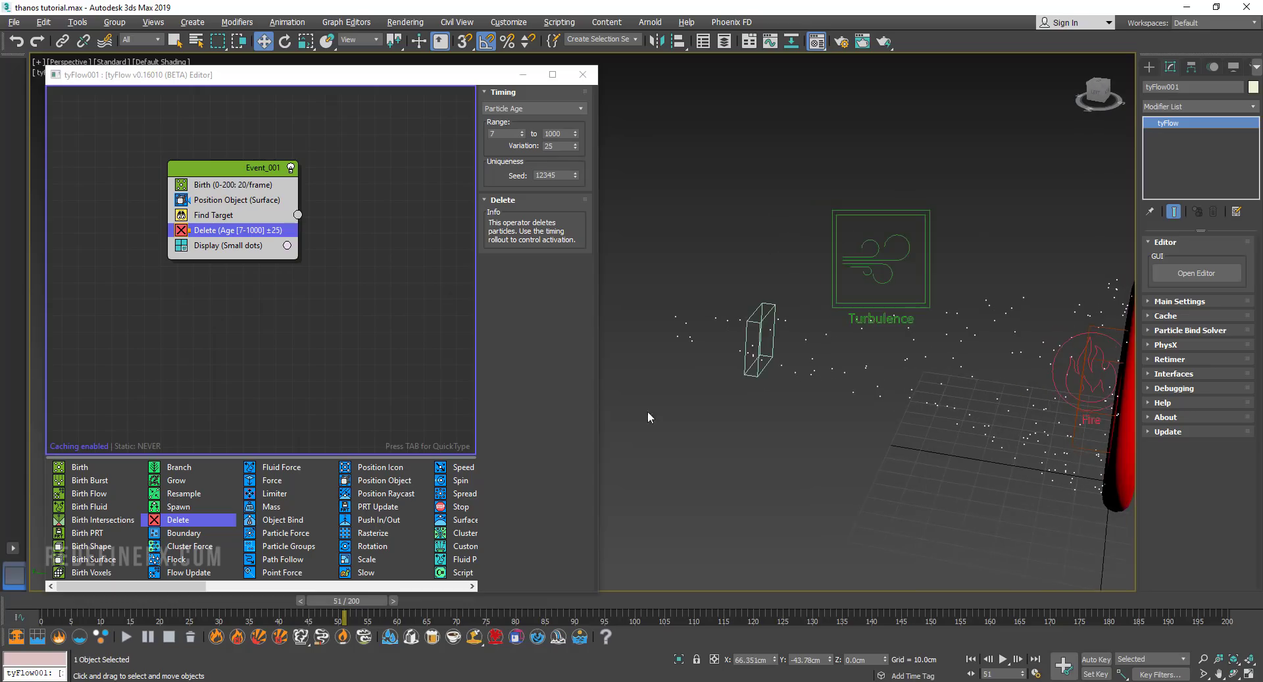
drag(100, 602, 34, 603)
middle_drag(848, 431, 743, 431)
alt+middle_drag(813, 423, 772, 419)
drag(89, 600, 469, 612)
key(w)
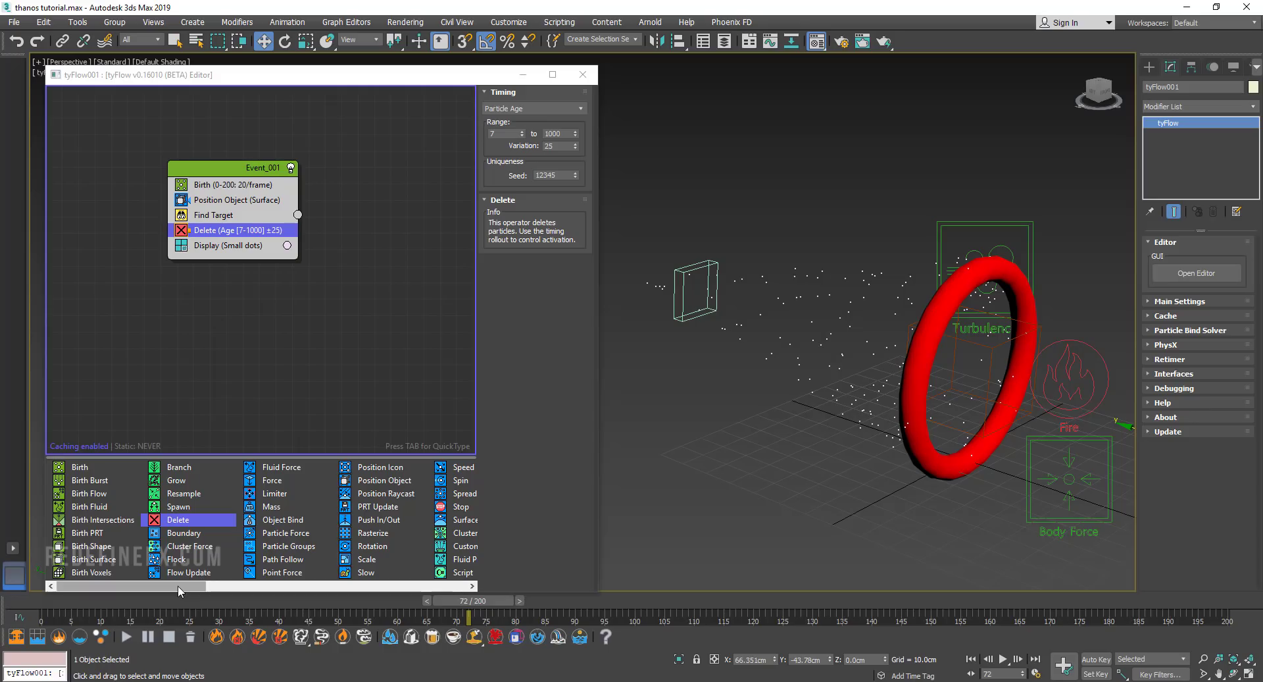
Add a Shape operator above Delete and set its mesh type to the 3D shape Grass (Long)
drag(177, 585, 252, 591)
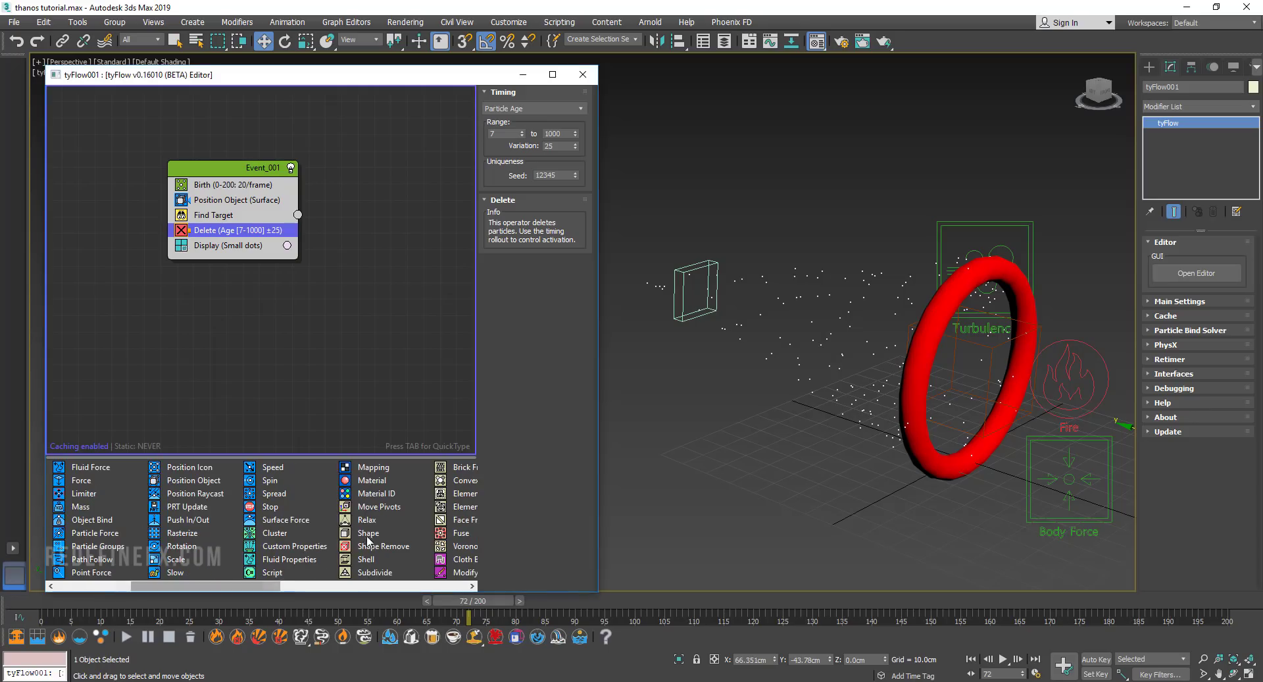
drag(368, 532, 233, 229)
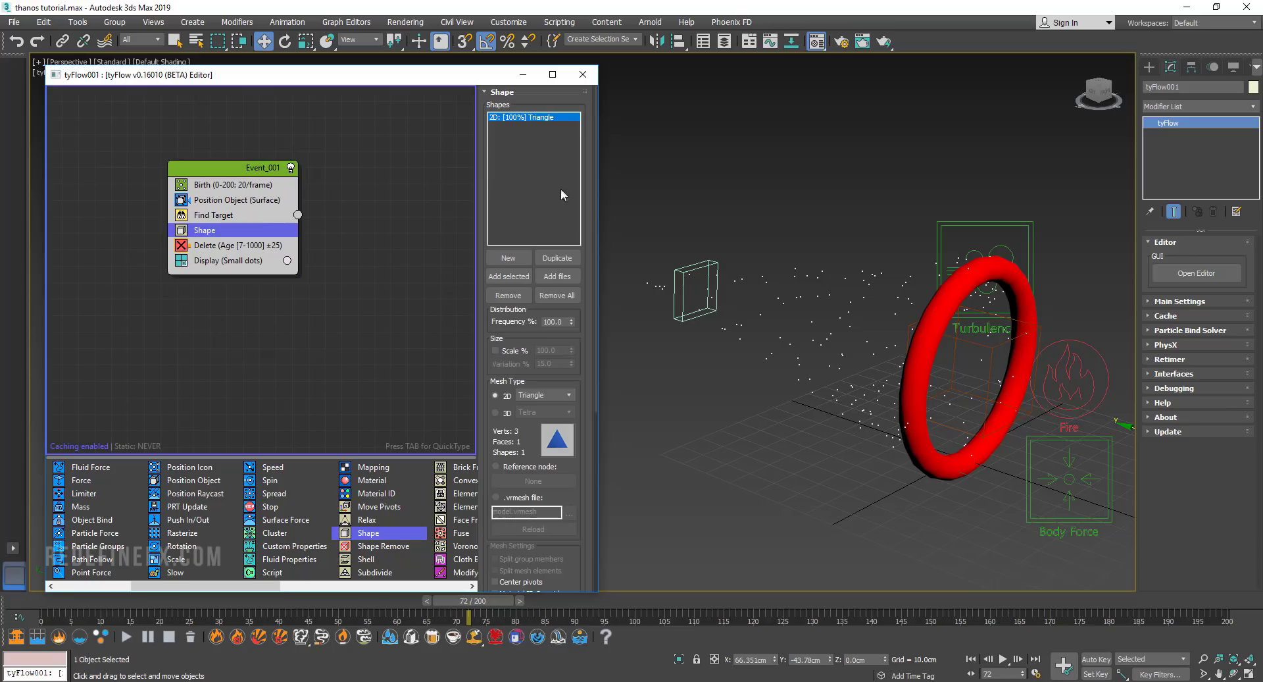
click(497, 412)
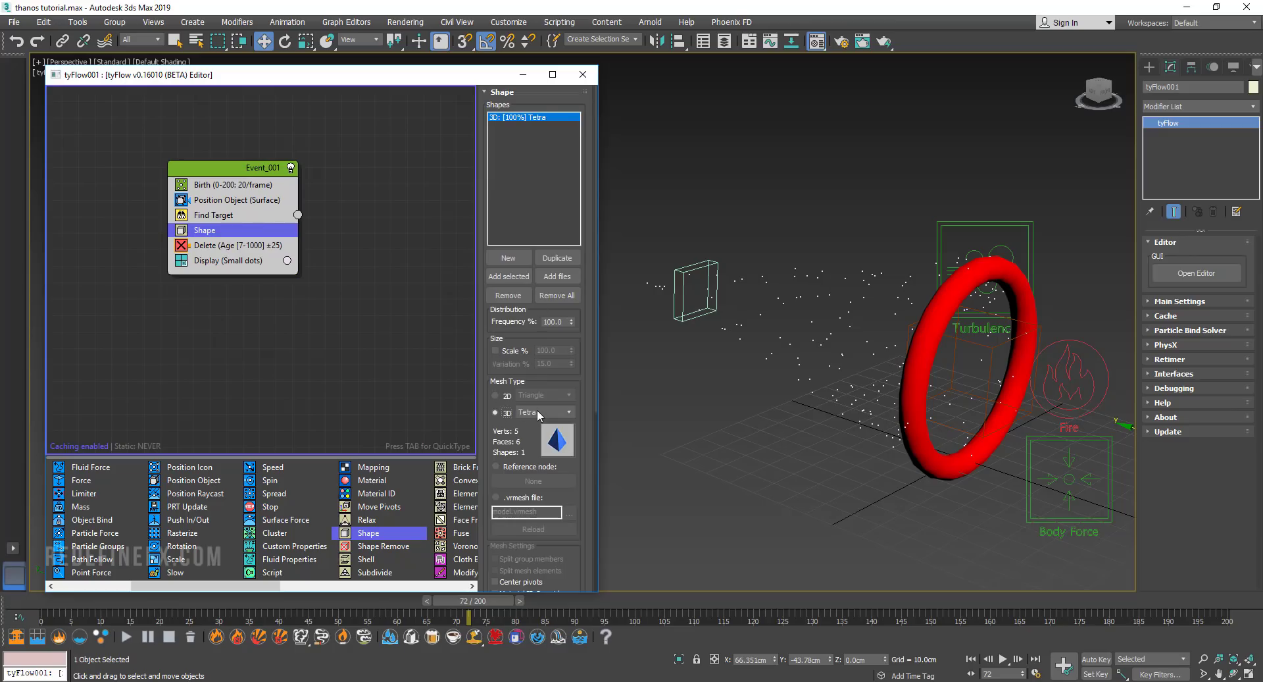
click(537, 409)
scroll(561, 565, down, 3)
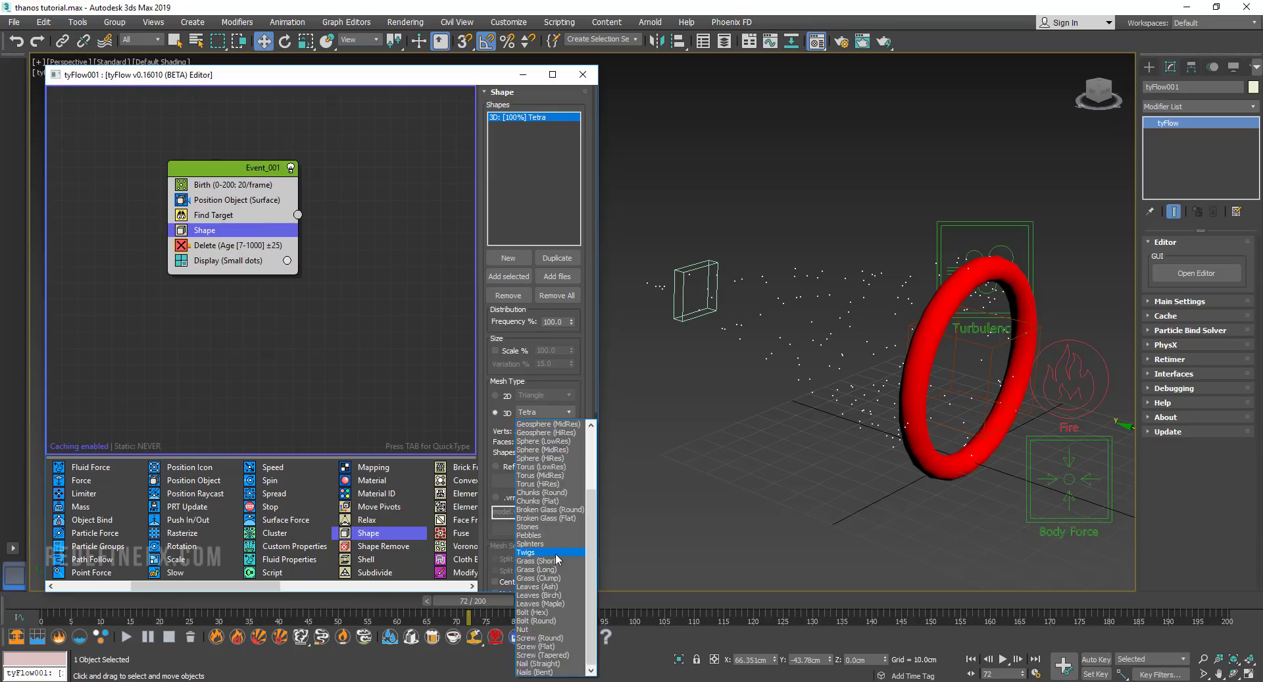
click(559, 571)
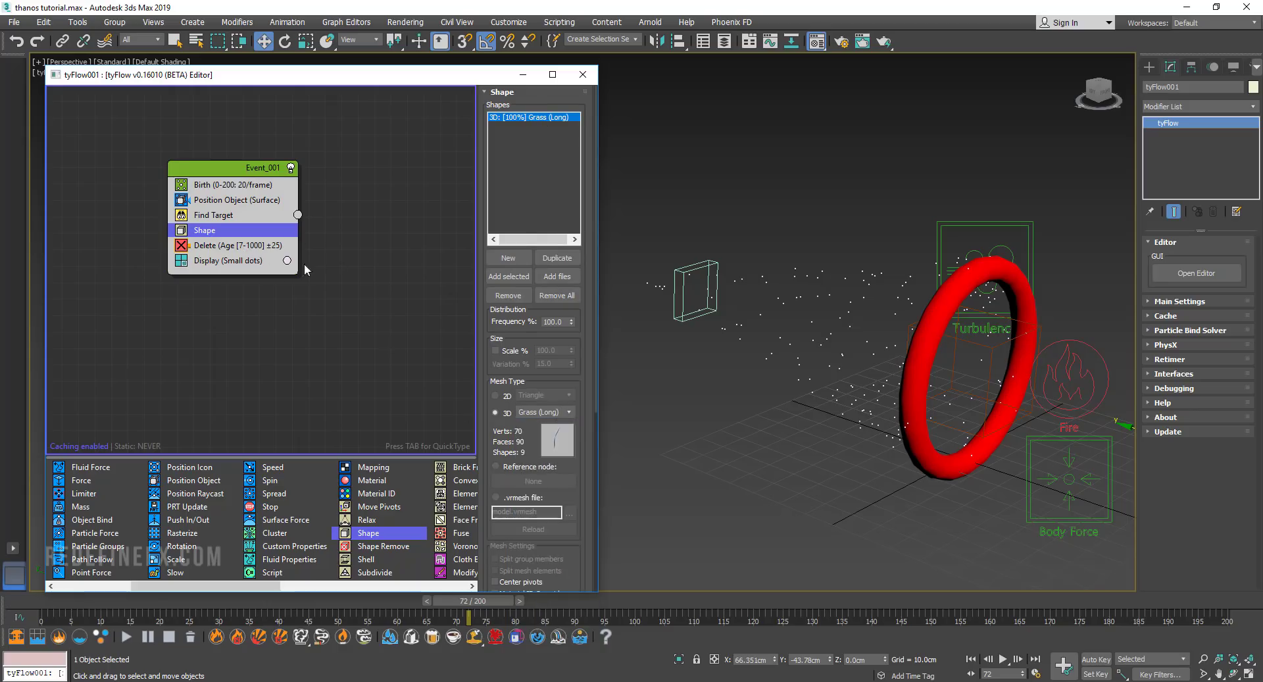
Set the Display operator's type to Geometry
click(212, 260)
click(529, 119)
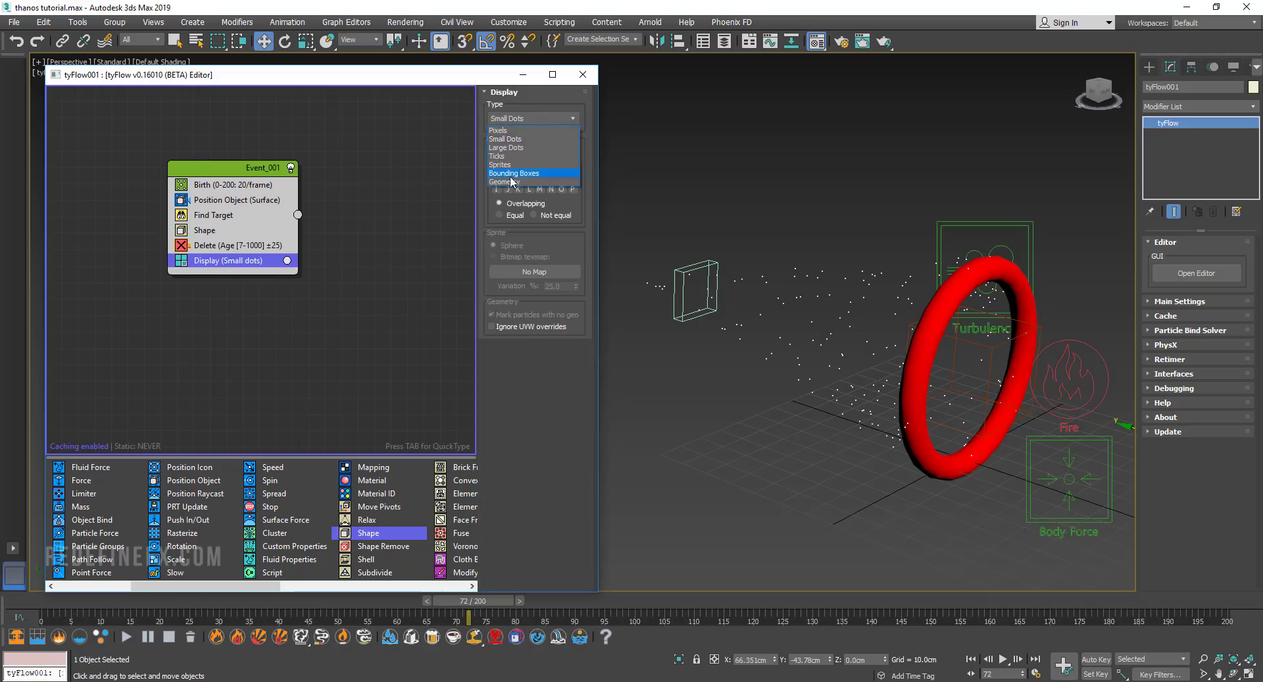
click(508, 182)
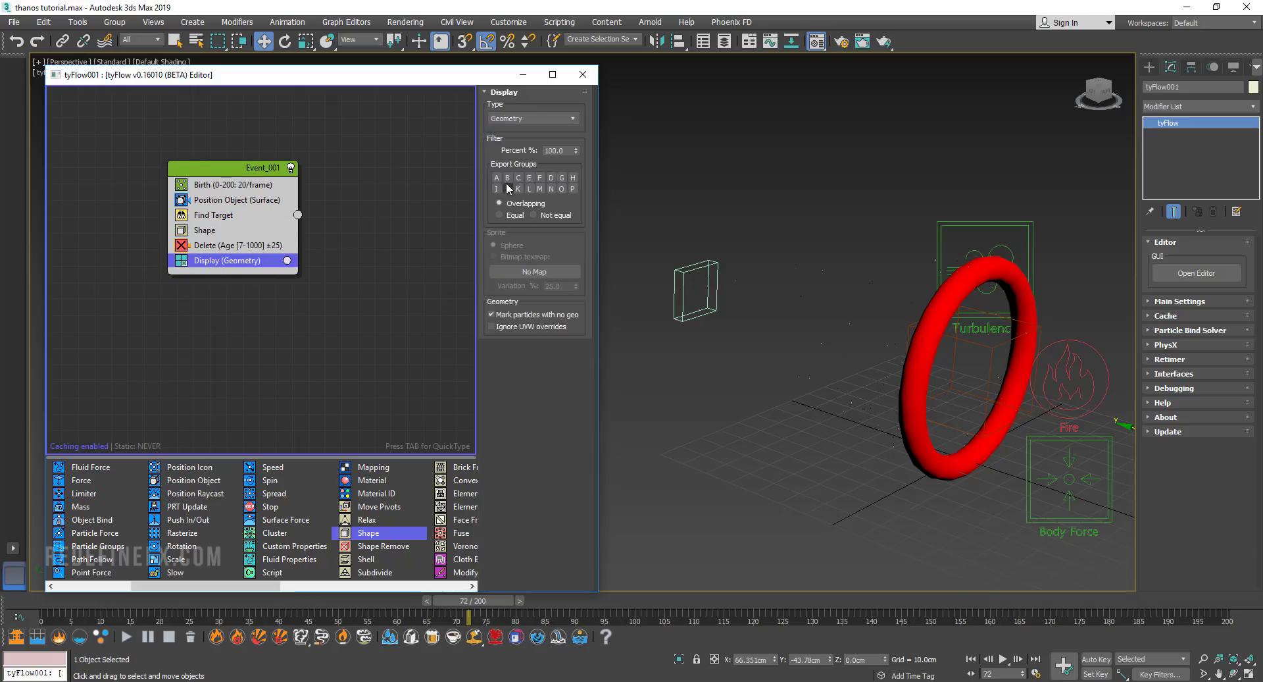
Enable scaling in the Shape operator, set Scale to 500%, and inspect the enlarged grass shapes around the torus
click(209, 231)
click(499, 350)
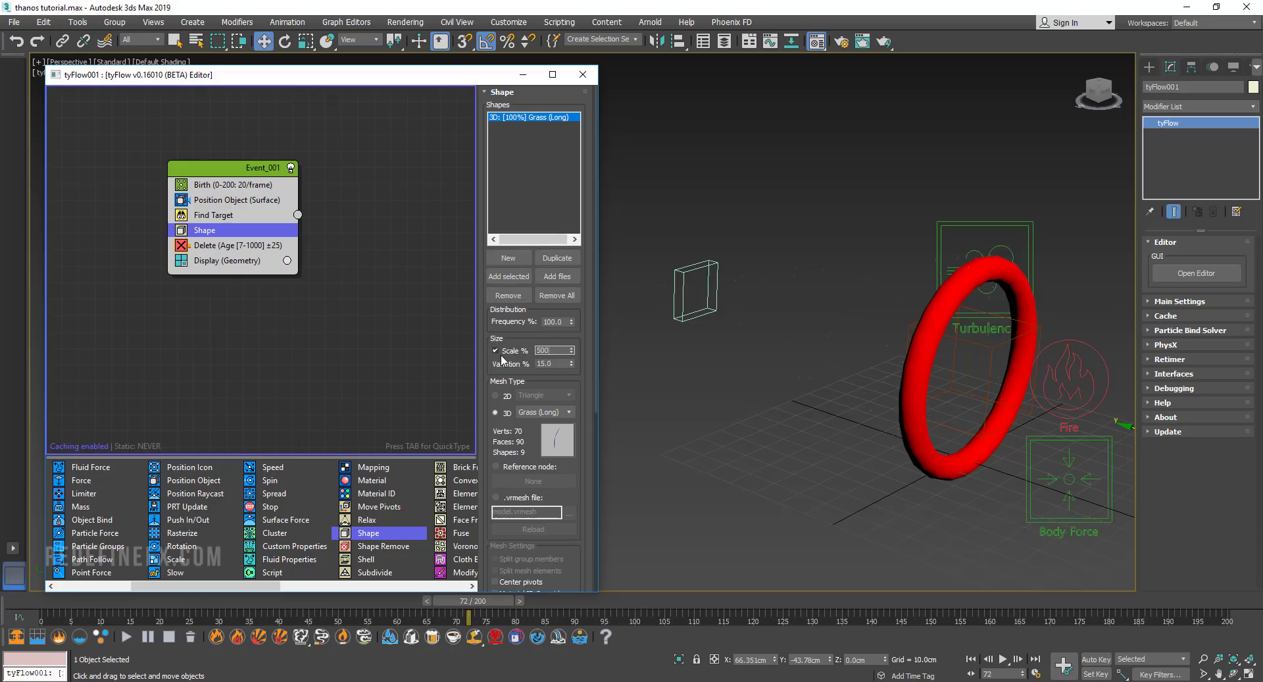
text(500)
key(Return)
alt+middle_drag(896, 254, 854, 327)
scroll(845, 295, up, 3)
scroll(855, 303, down, 5)
Change the unused material beside the red one in the Material Editor from Standard to VRayLightMtl
click(816, 42)
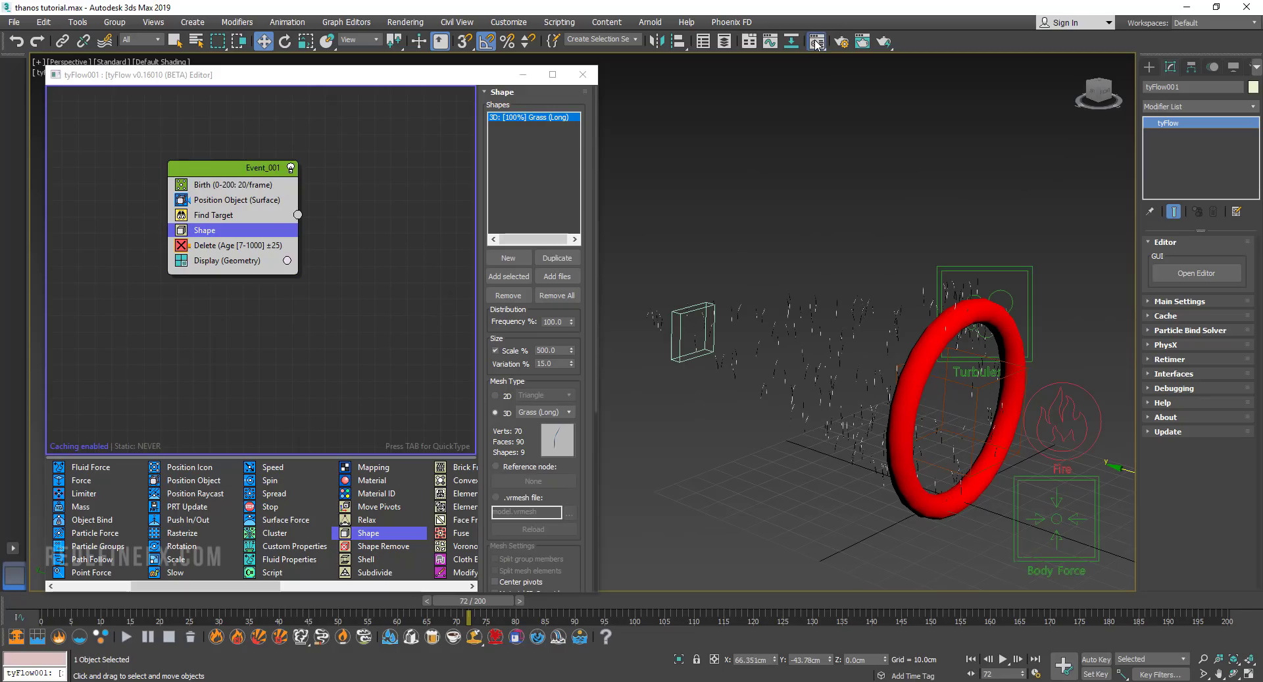
click(197, 228)
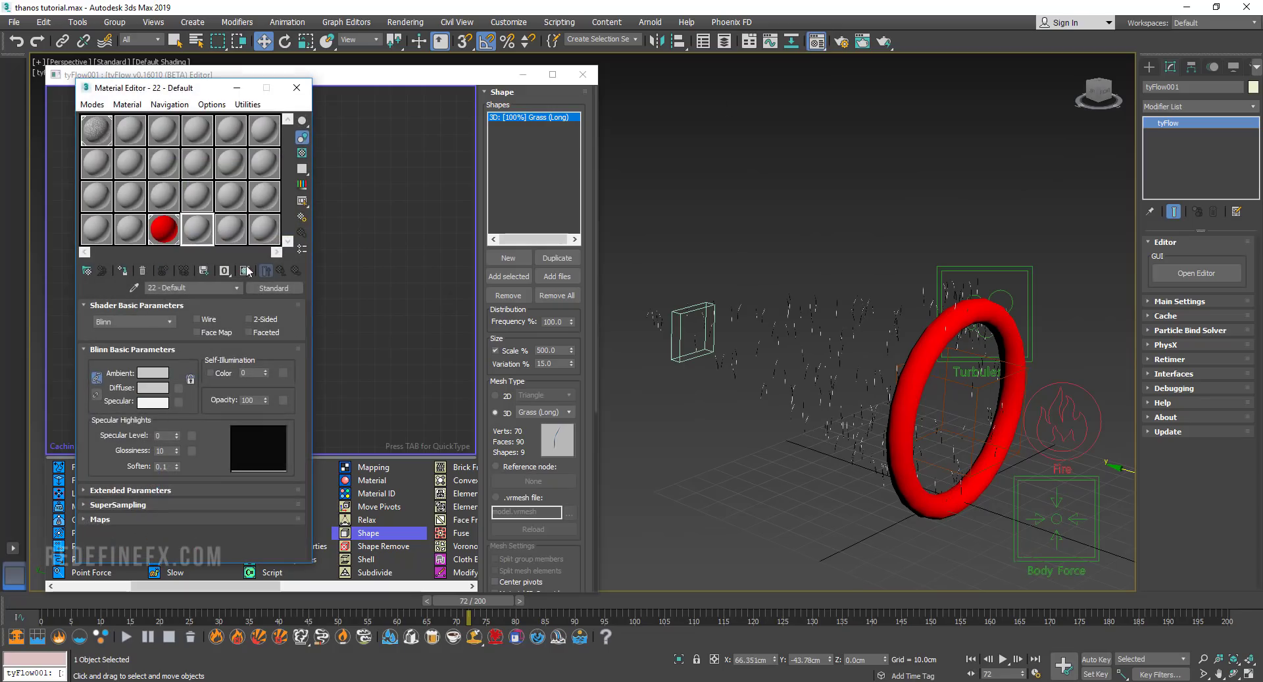
click(274, 288)
click(350, 380)
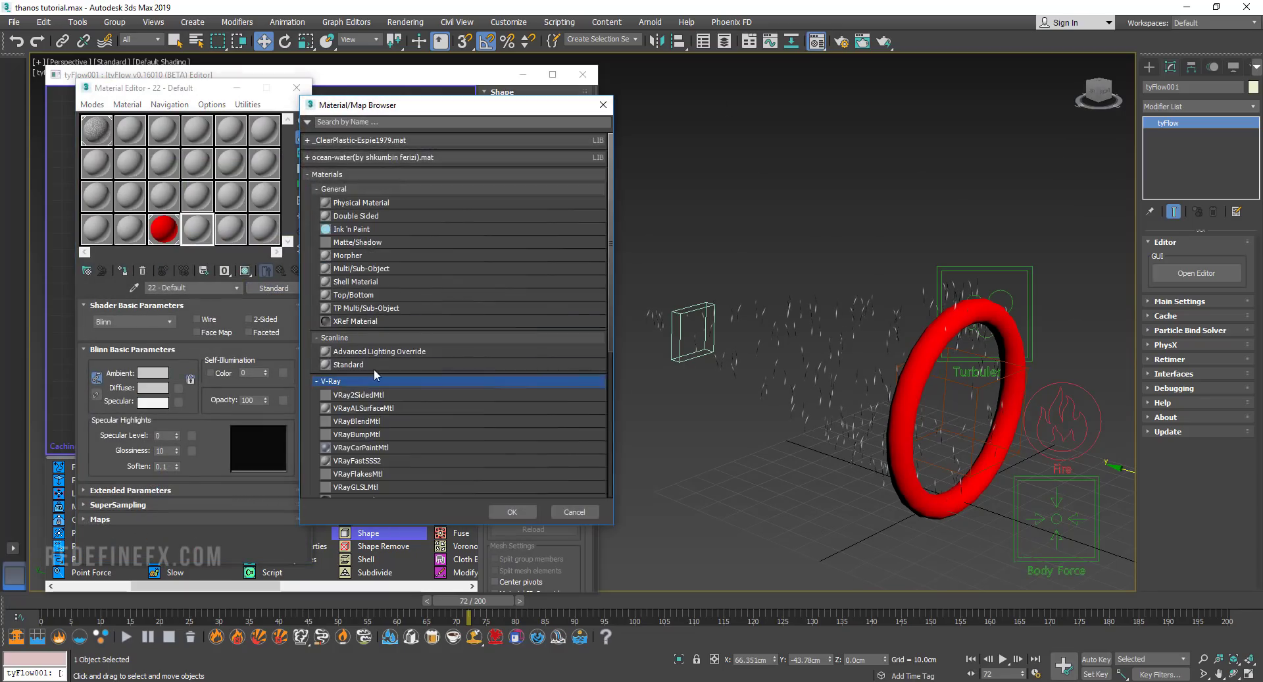
scroll(379, 369, down, 3)
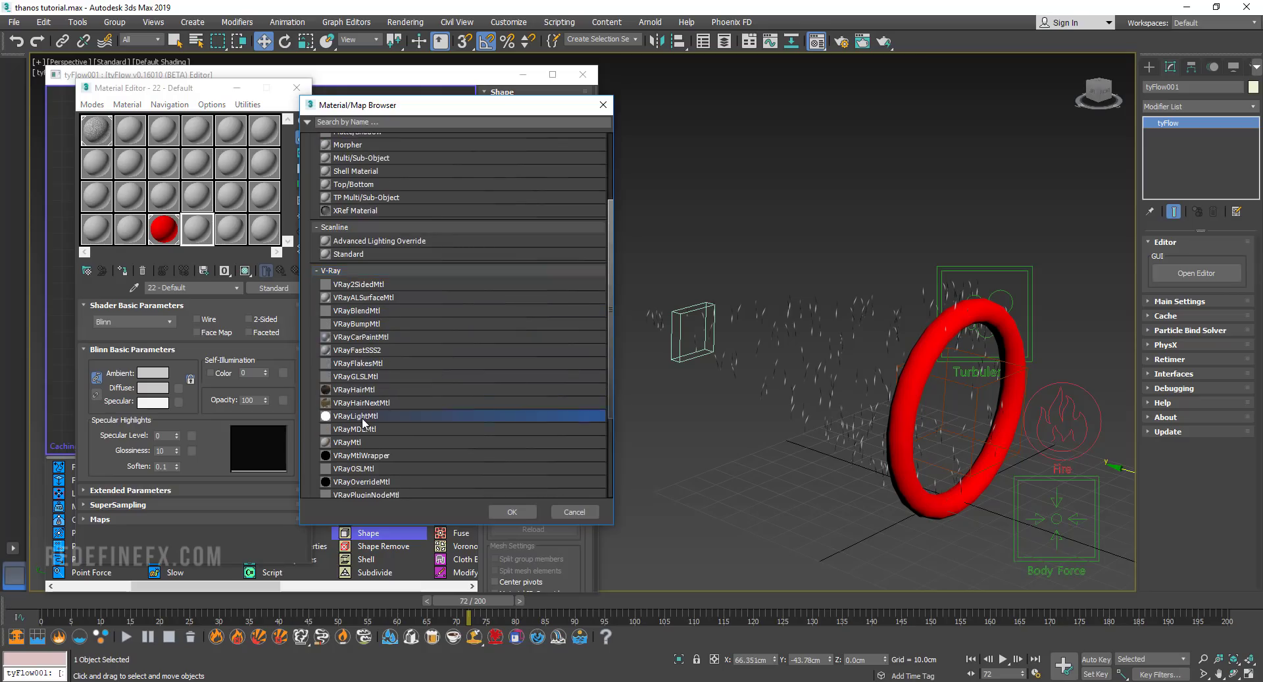
double_click(361, 416)
Set the light material's colour to bright blue (0, 84, 255) and its multiplier to 5.0
click(132, 322)
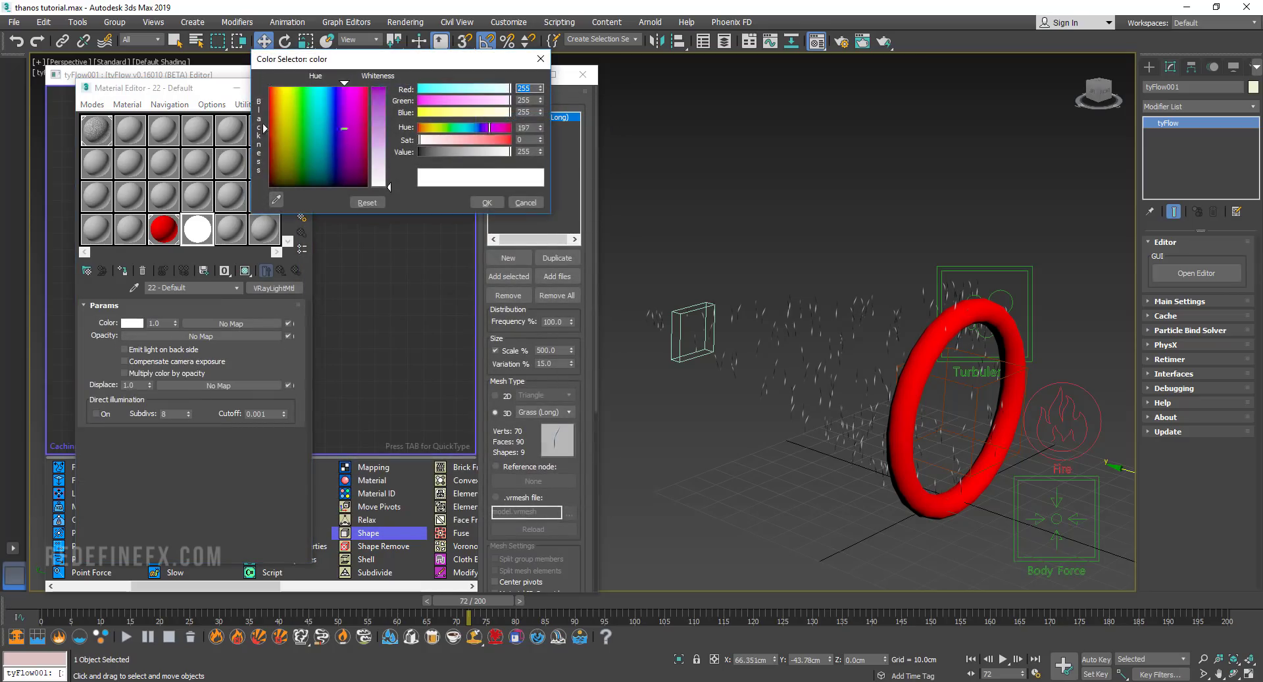
click(380, 105)
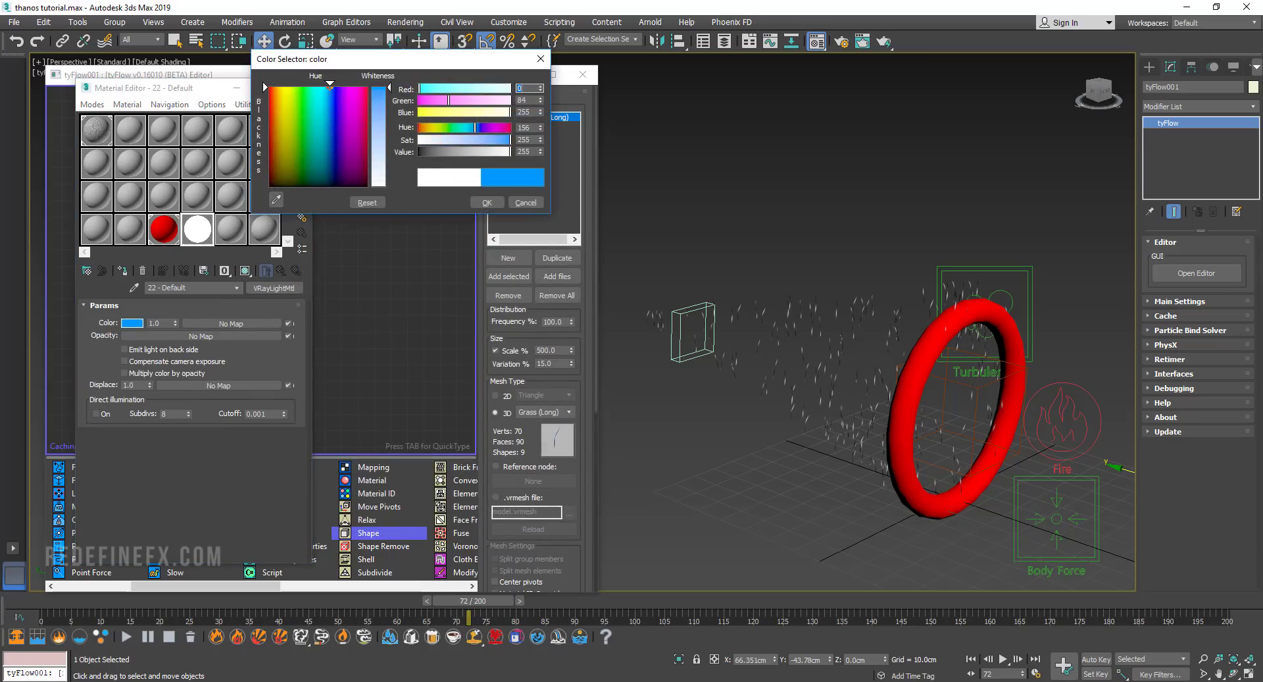
click(487, 202)
drag(169, 323, 132, 320)
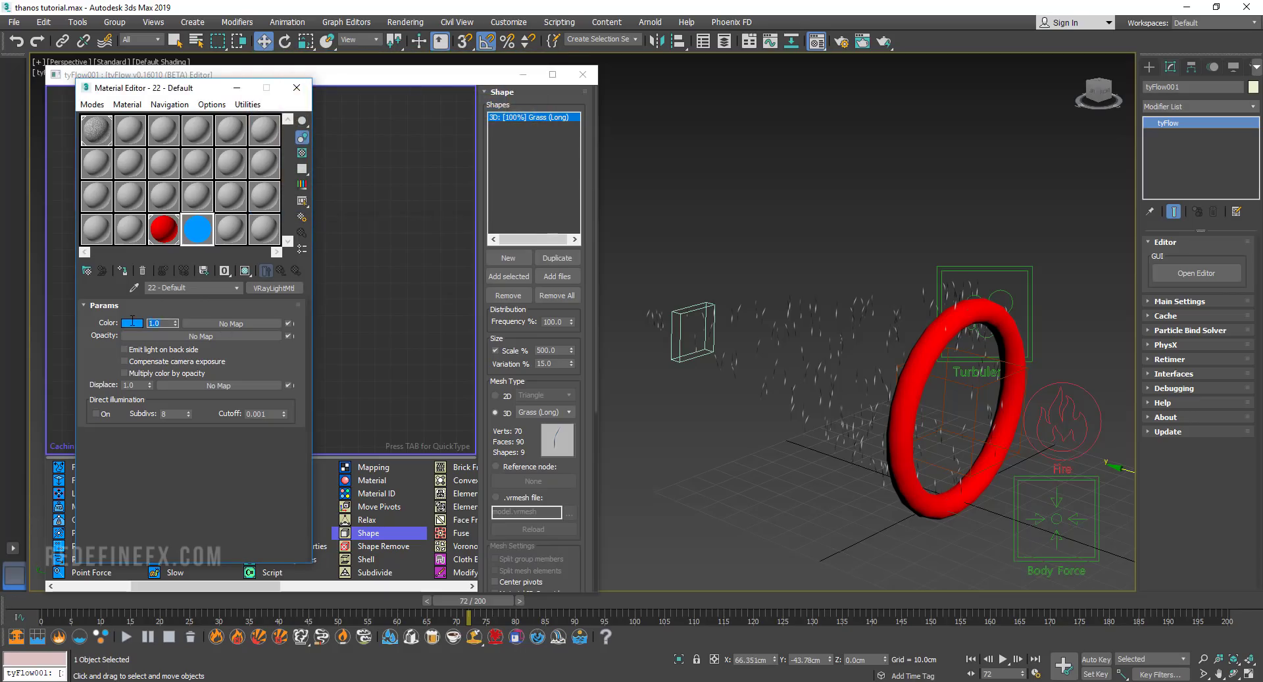
Assign the blue light material to the tyFlow object, close the Material Editor and inspect the grass particles up close
middle_drag(625, 393, 450, 315)
scroll(490, 317, down, 1)
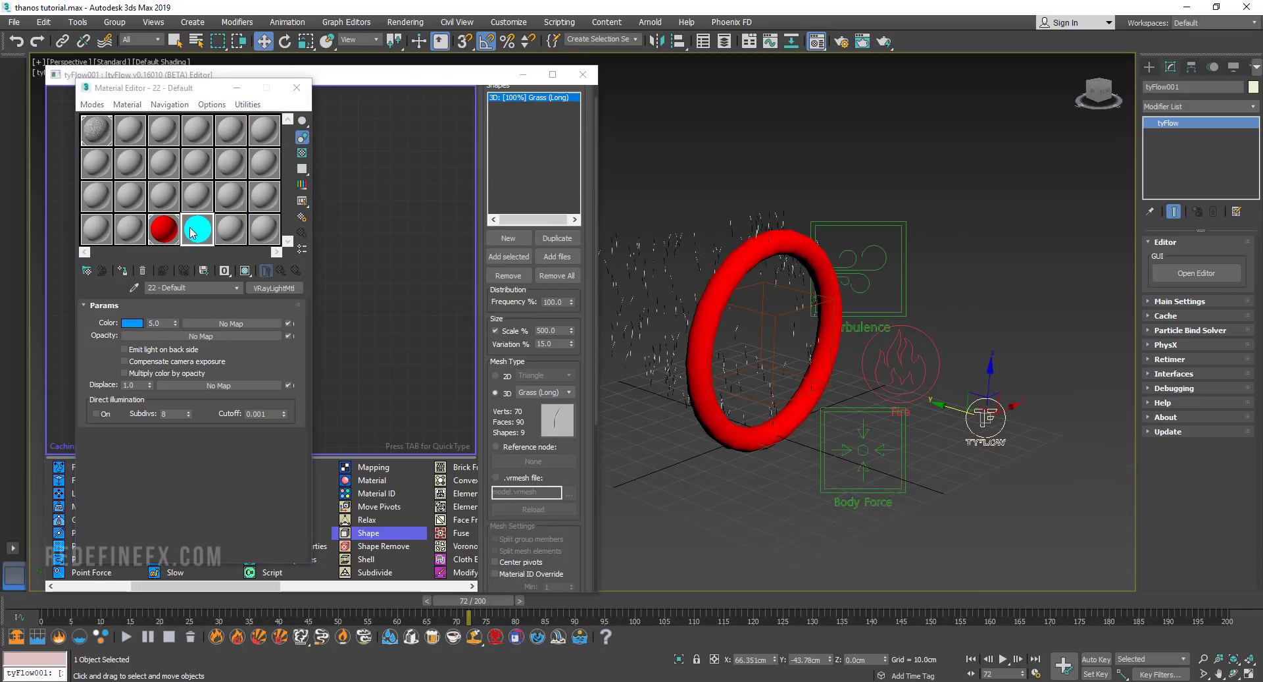
drag(191, 229, 1027, 422)
mouse_move(987, 424)
alt+middle_down()
mouse_move(900, 373)
mouse_move(835, 355)
mouse_move(639, 339)
alt+middle_up()
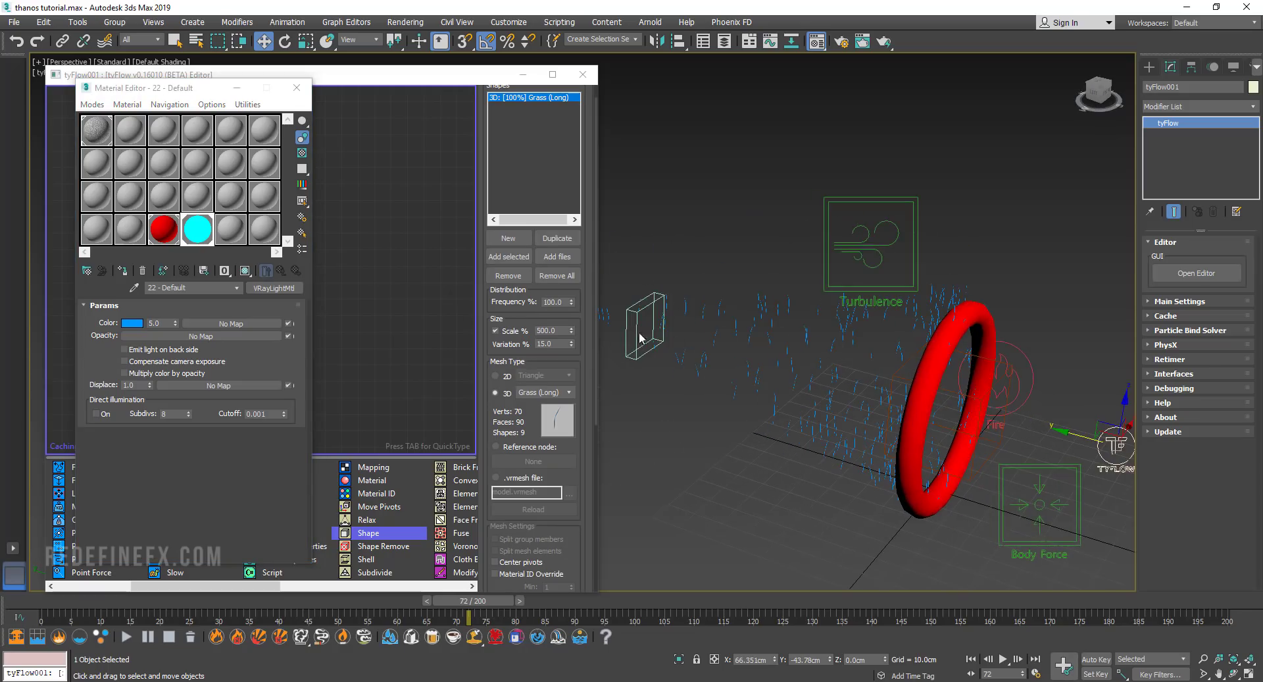
click(297, 88)
scroll(855, 277, up, 3)
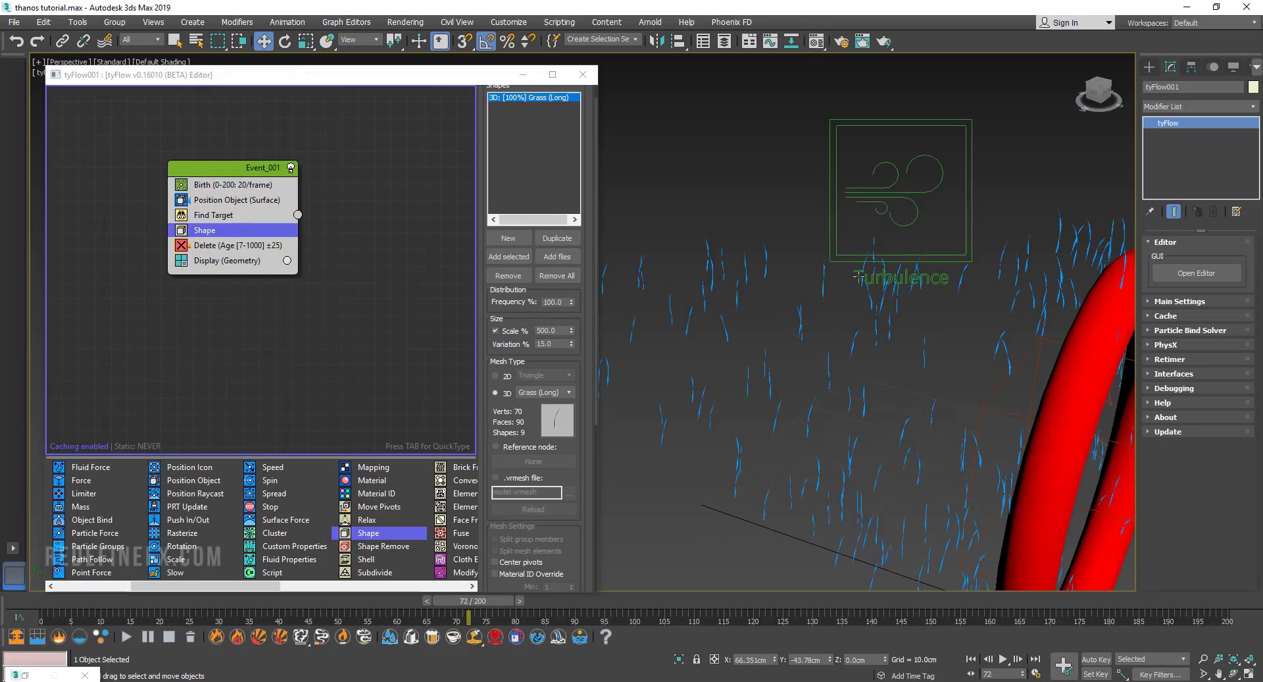
alt+middle_drag(731, 330, 742, 337)
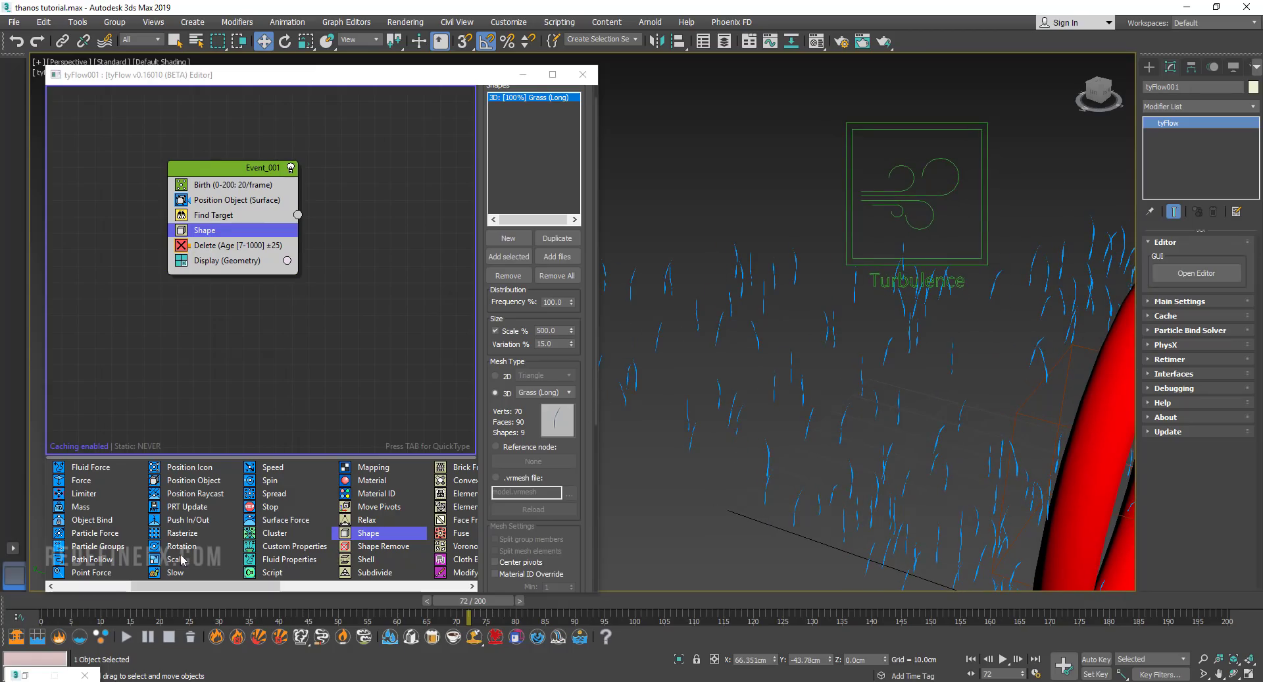
Add a Rotation operator with Random 3D orientation below Shape and scrub the timeline to frame 79 to check the particles
drag(183, 546, 210, 238)
scroll(883, 402, down, 3)
alt+middle_drag(883, 403, 905, 375)
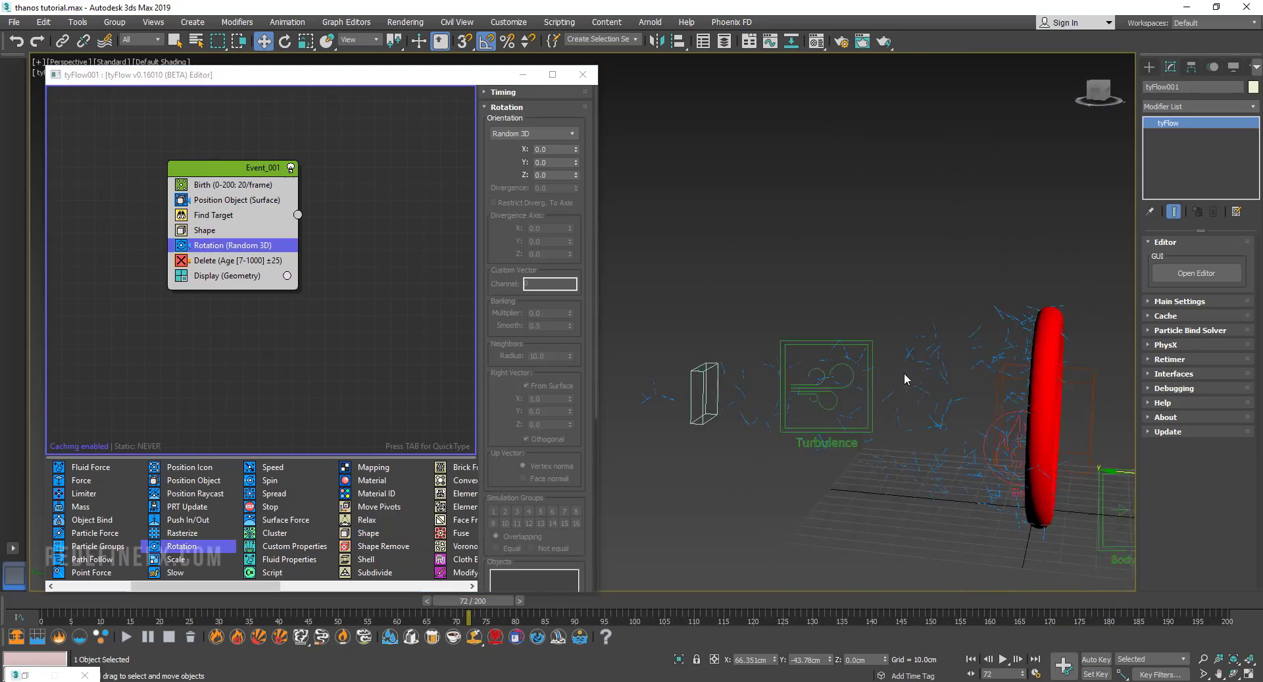
click(66, 603)
drag(66, 603, 510, 626)
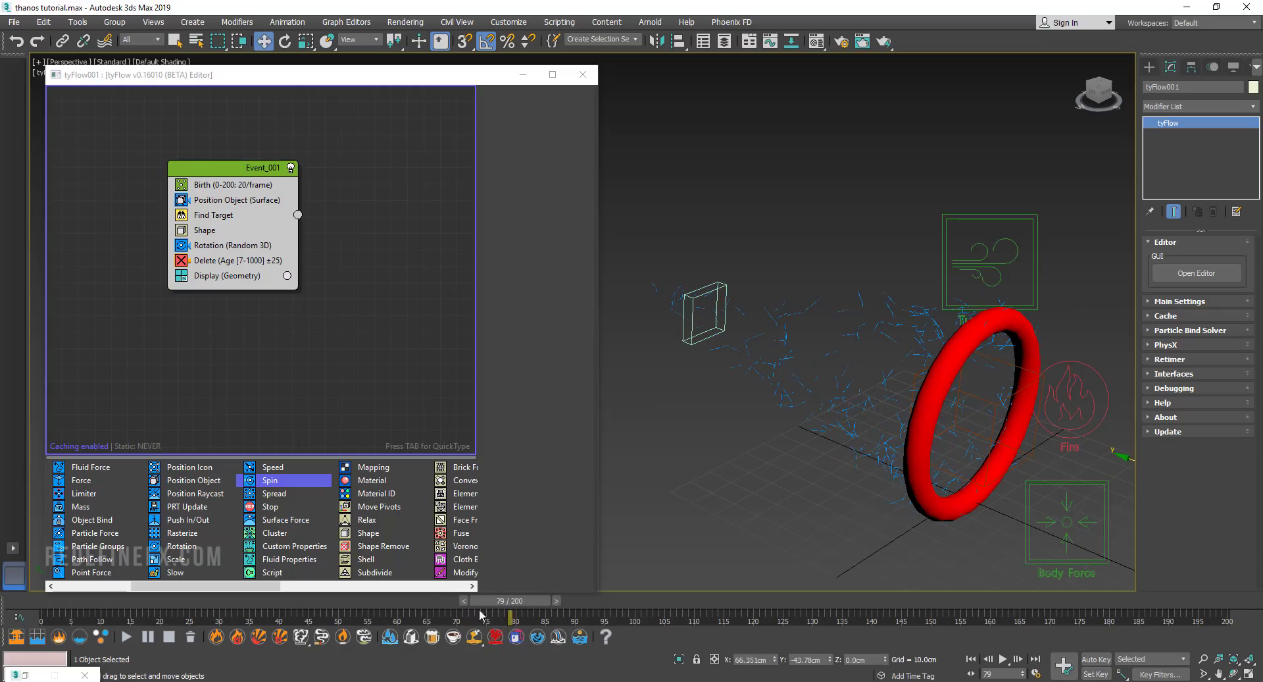
Add a Spin operator below Rotation with a Spin Rate of 1000, and scrub the timeline to frame 81
drag(263, 481, 217, 262)
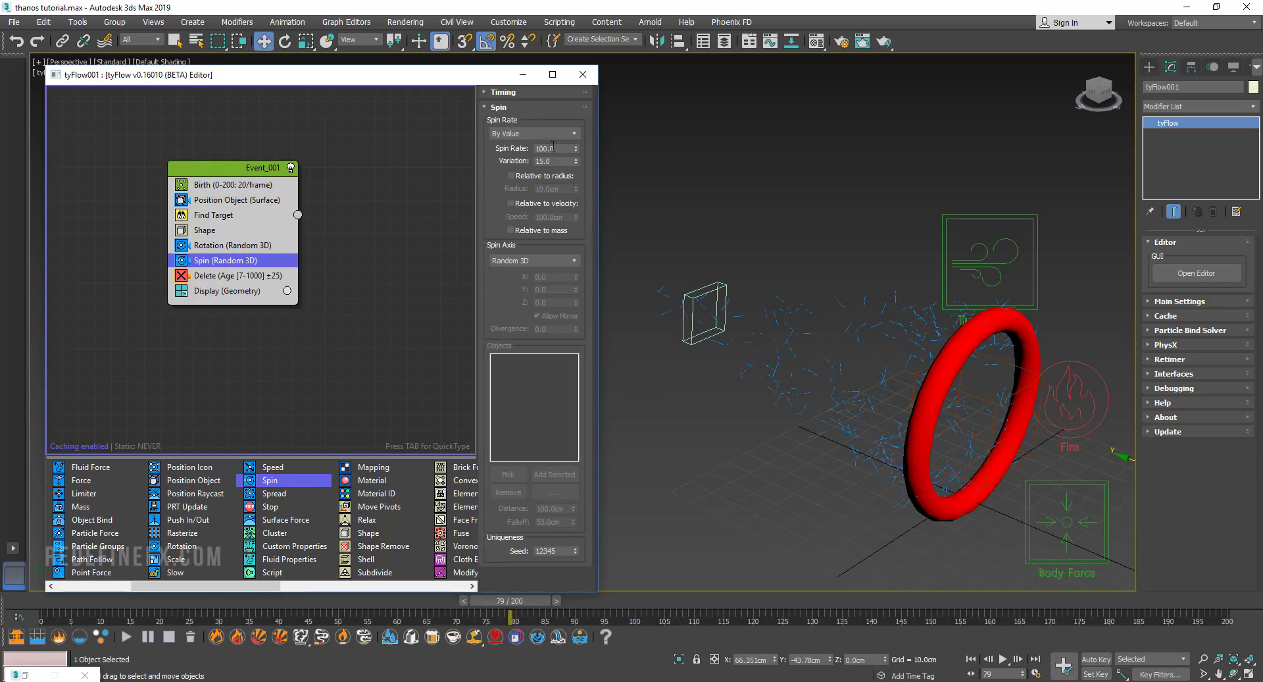
drag(553, 147, 526, 148)
key(Return)
drag(88, 600, 521, 619)
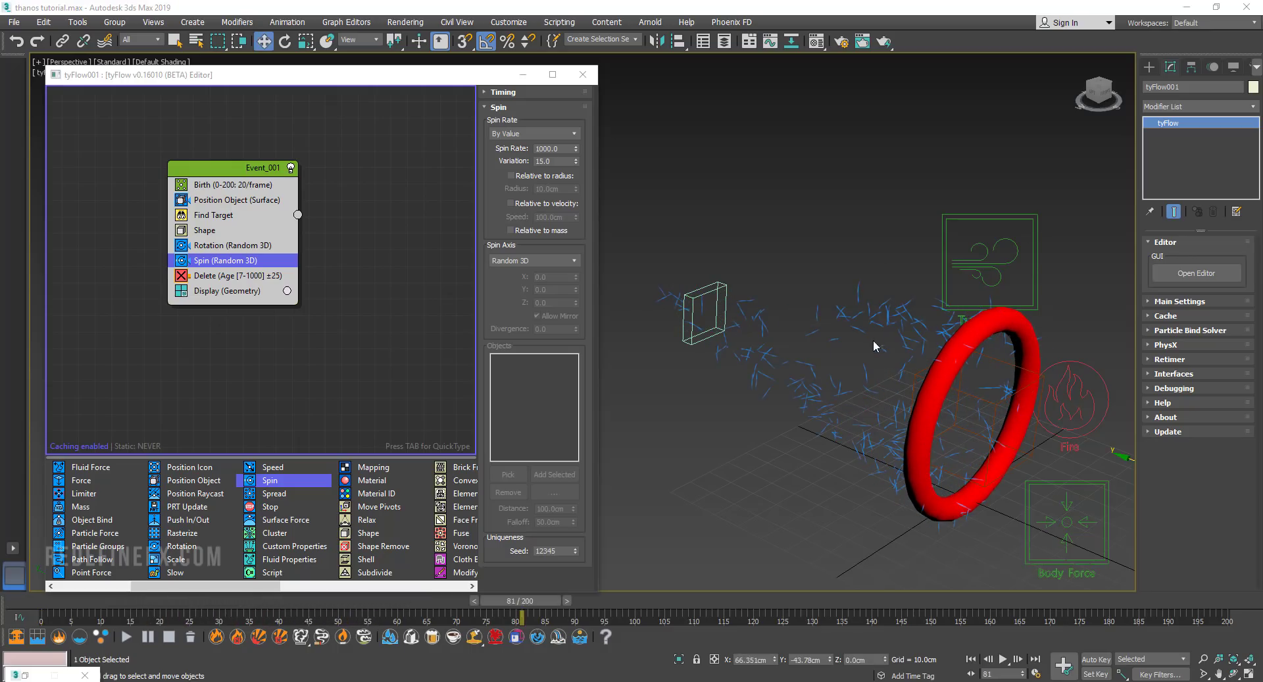
Draw an open zigzag Line spline with seven vertices on the empty ground beside the torus
click(1150, 67)
click(1165, 87)
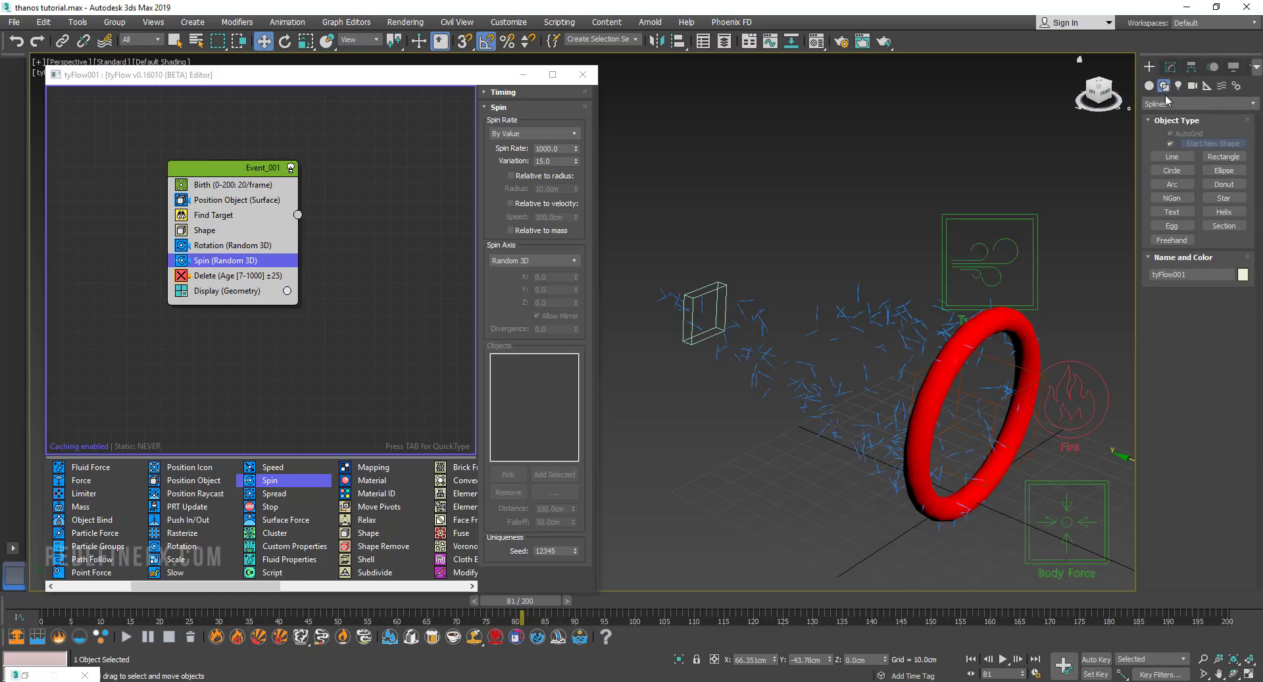
click(1172, 156)
alt+middle_drag(720, 511, 748, 575)
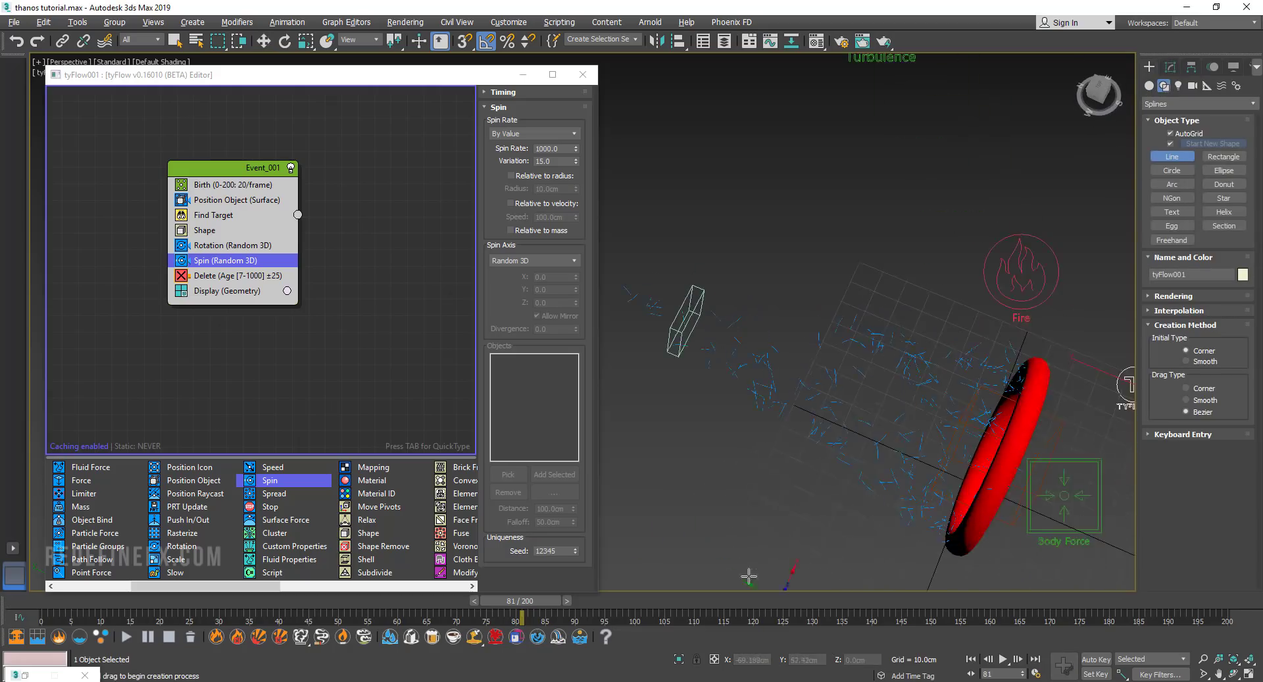
scroll(760, 504, down, 3)
middle_drag(761, 504, 751, 462)
scroll(761, 477, up, 5)
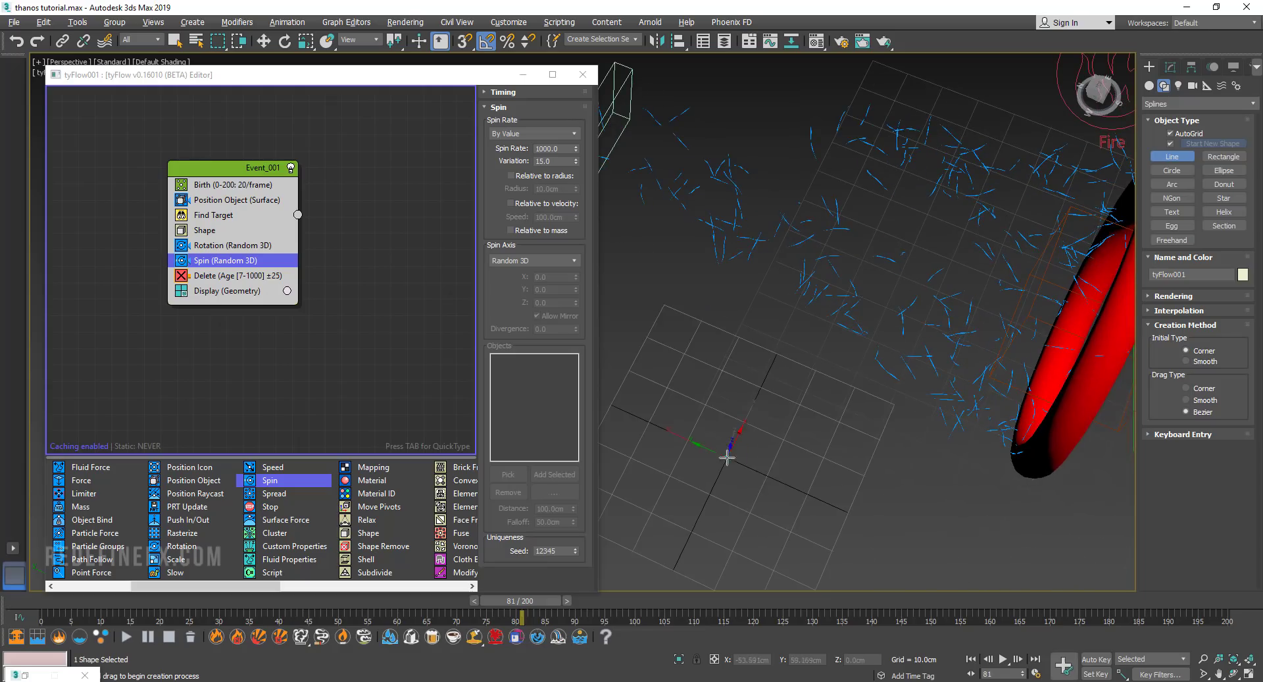
click(727, 457)
click(751, 489)
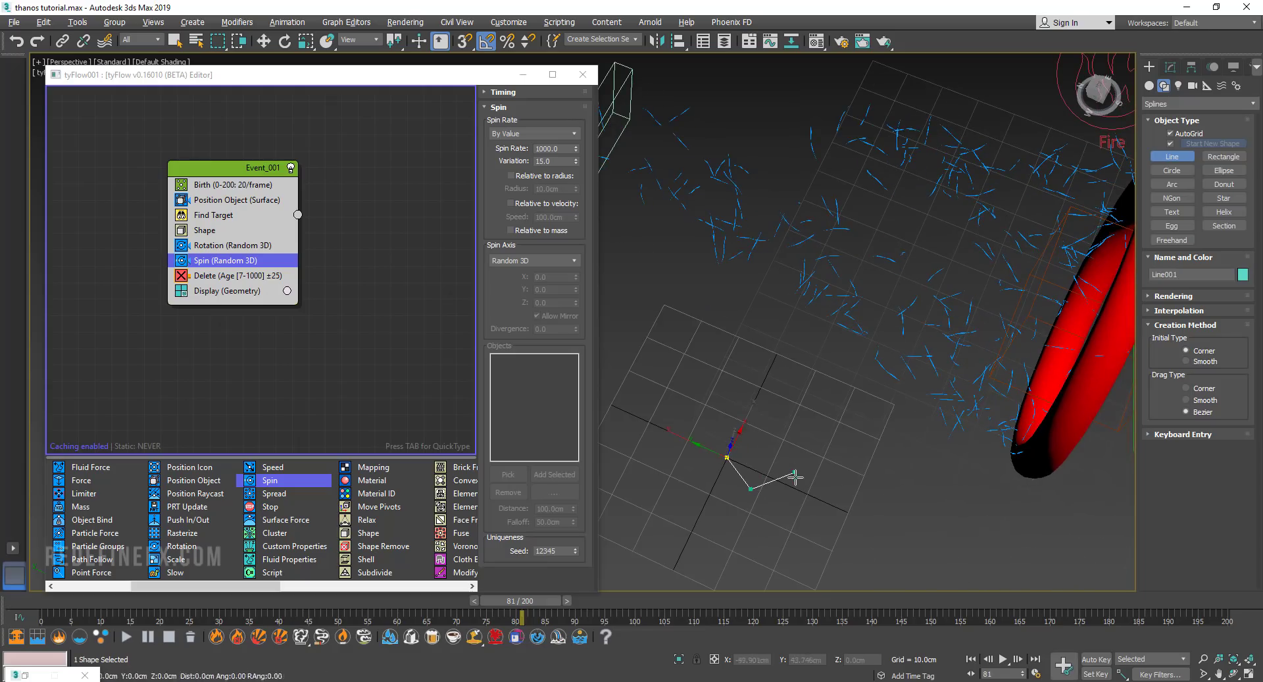
click(794, 471)
click(779, 500)
click(833, 508)
click(844, 493)
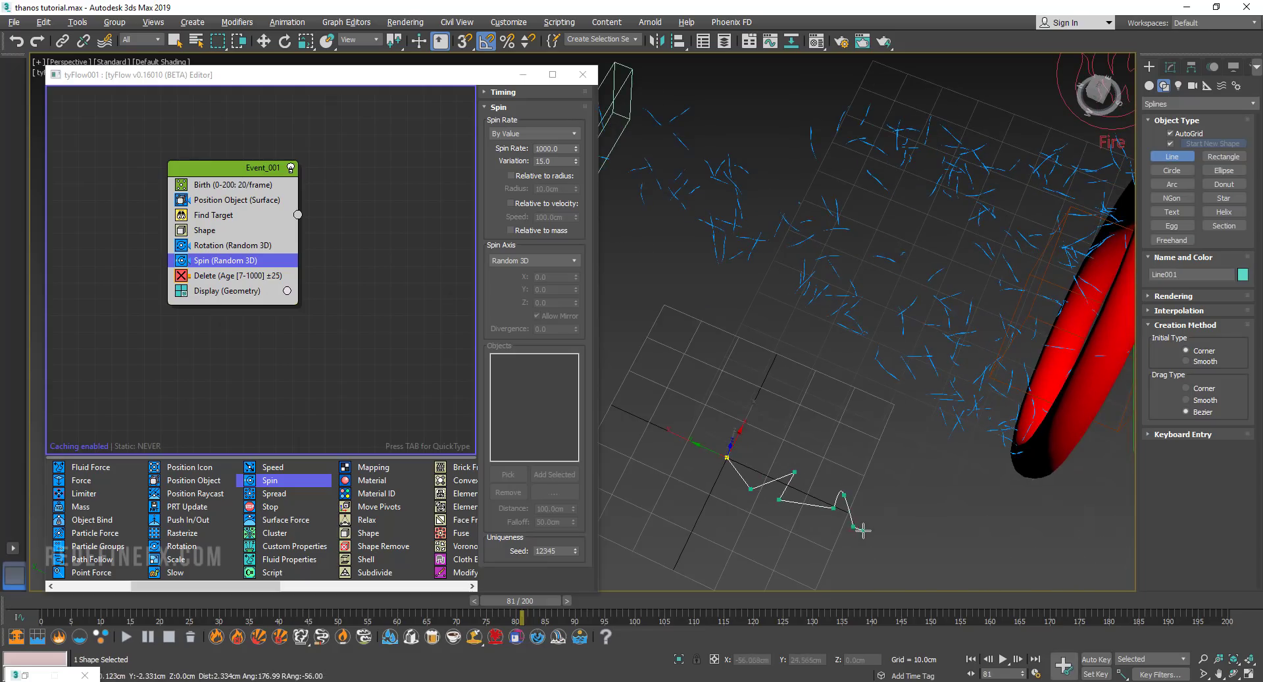
right_click(853, 527)
Move two of the zigzag line's middle vertices to even out its bends, and delete the vertex before its last point
key(w)
click(1171, 67)
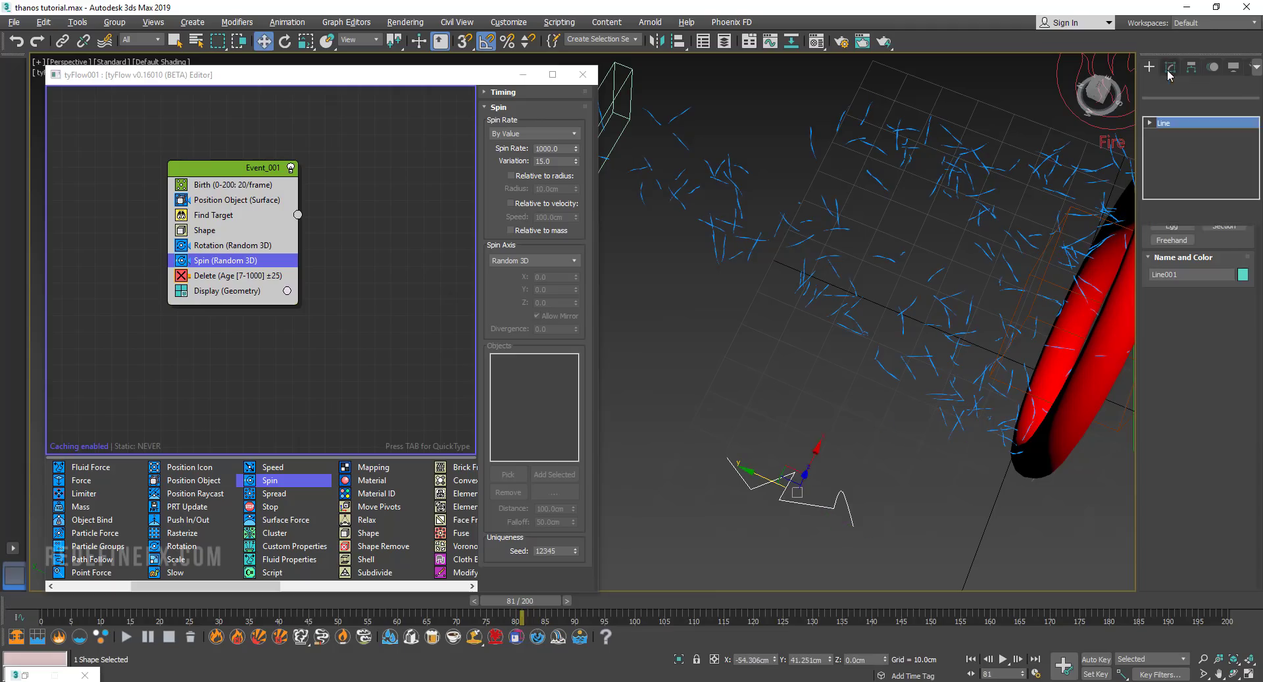
click(1150, 123)
click(1175, 134)
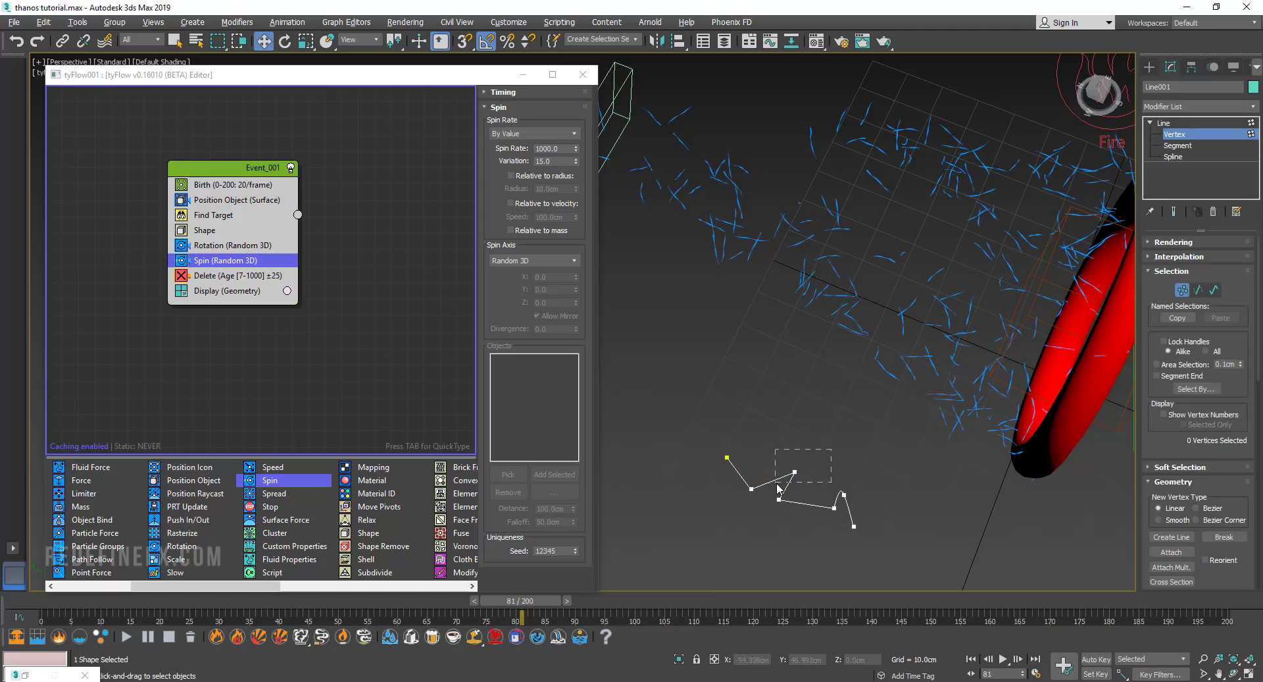
mouse_move(777, 485)
mouse_down()
mouse_move(799, 460)
mouse_move(755, 465)
mouse_move(795, 497)
mouse_up()
drag(762, 492, 787, 503)
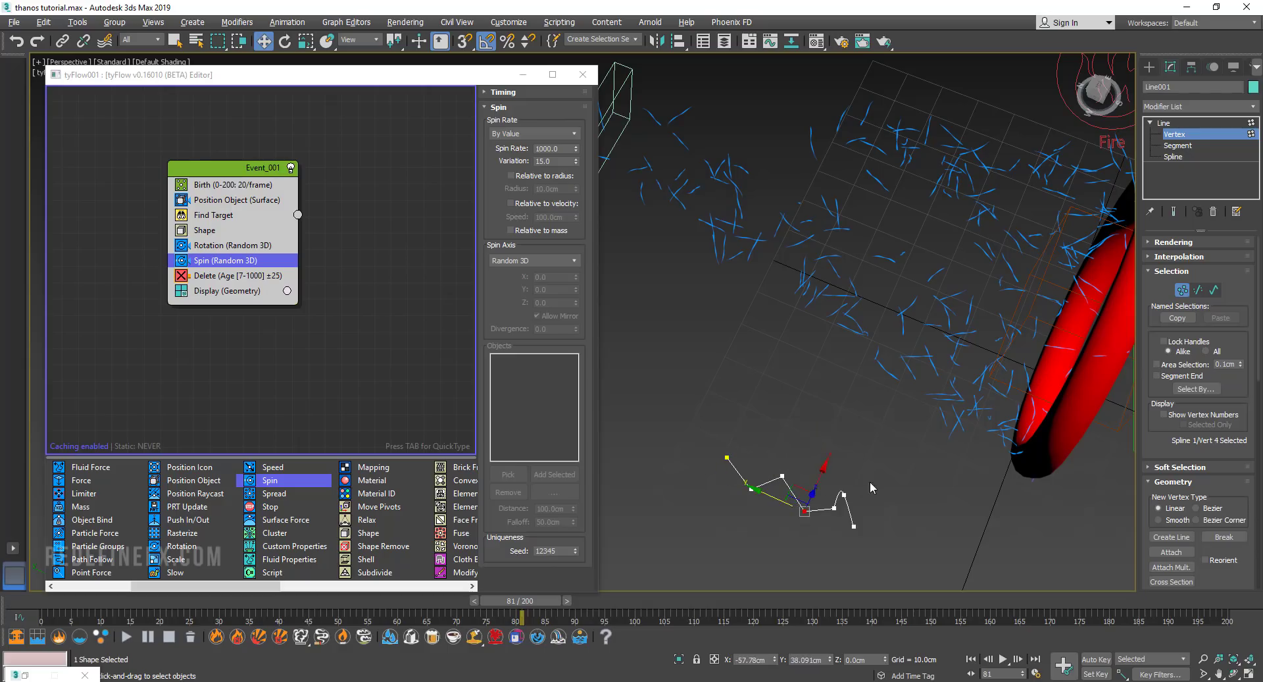
drag(871, 482, 840, 498)
key(Delete)
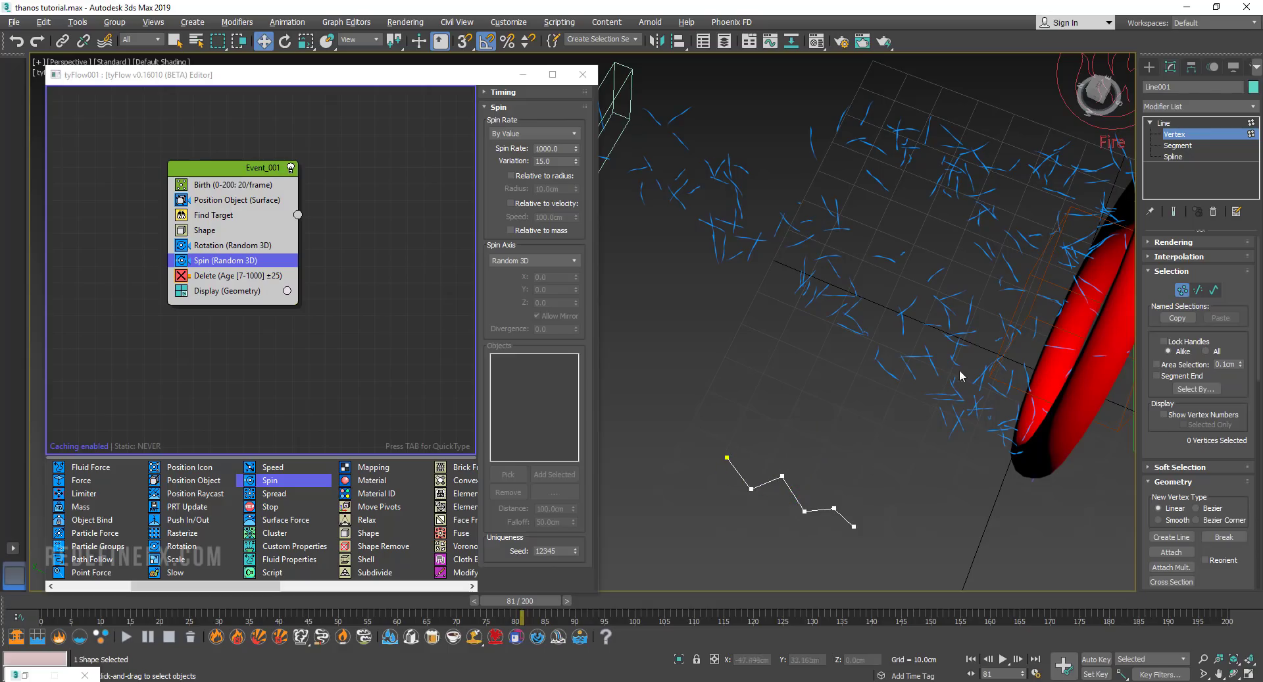
Enable the zigzag line in both renderer and viewport, and convert it to an Editable Poly
click(1161, 125)
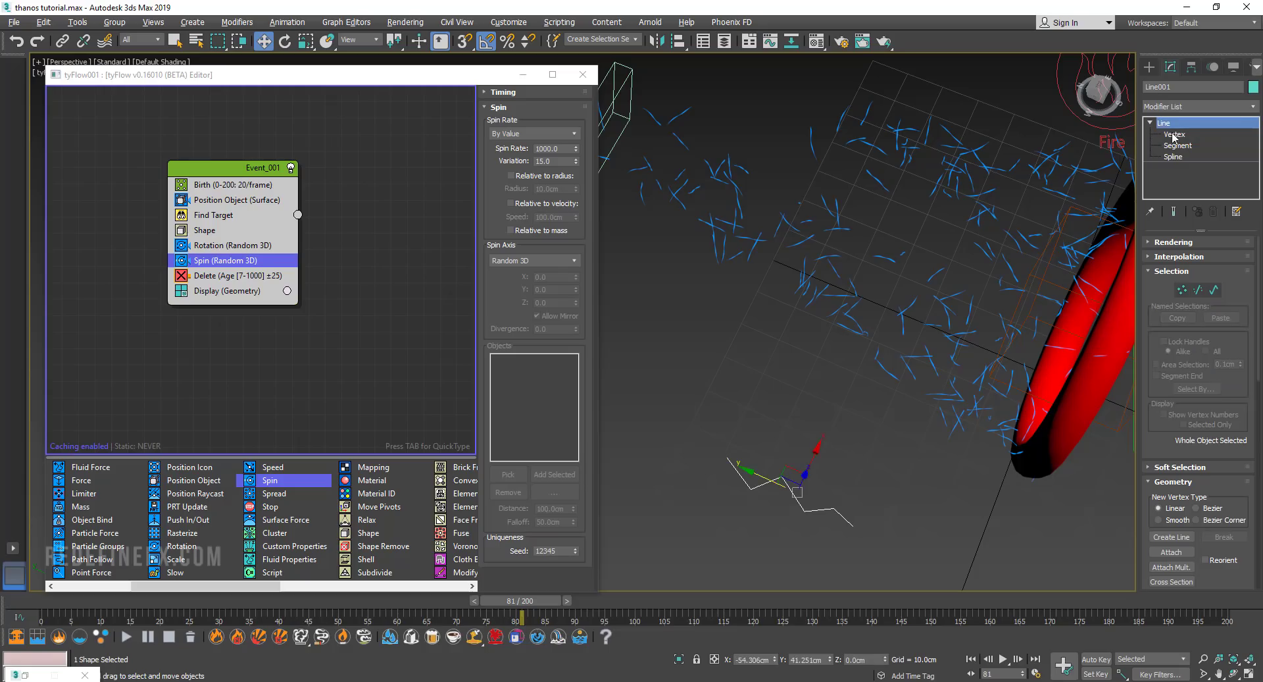
click(1173, 242)
click(1154, 266)
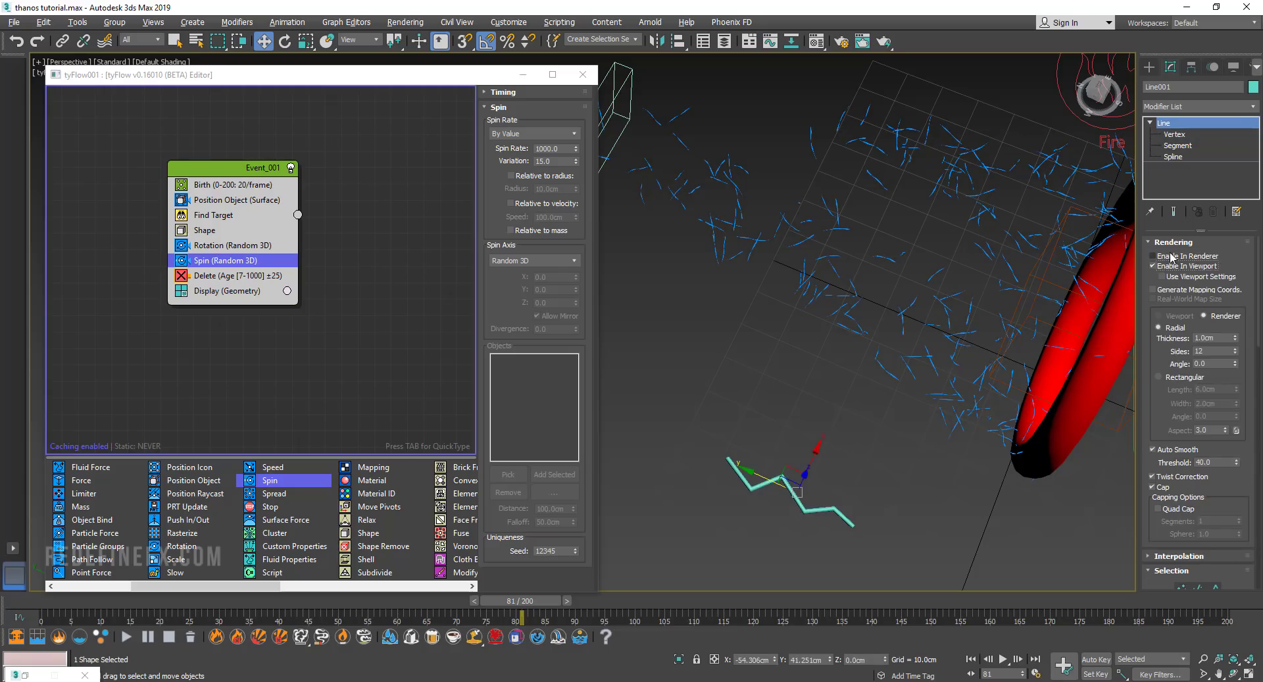
middle_drag(997, 475, 857, 397)
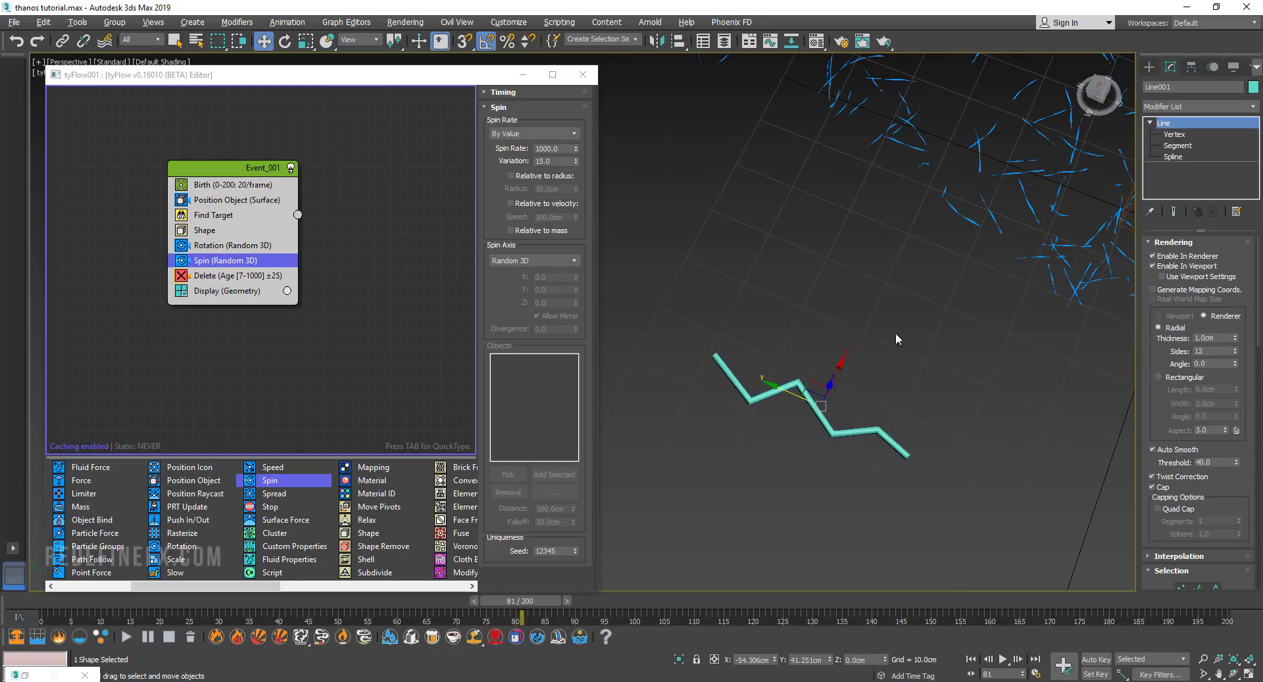
right_click(1165, 132)
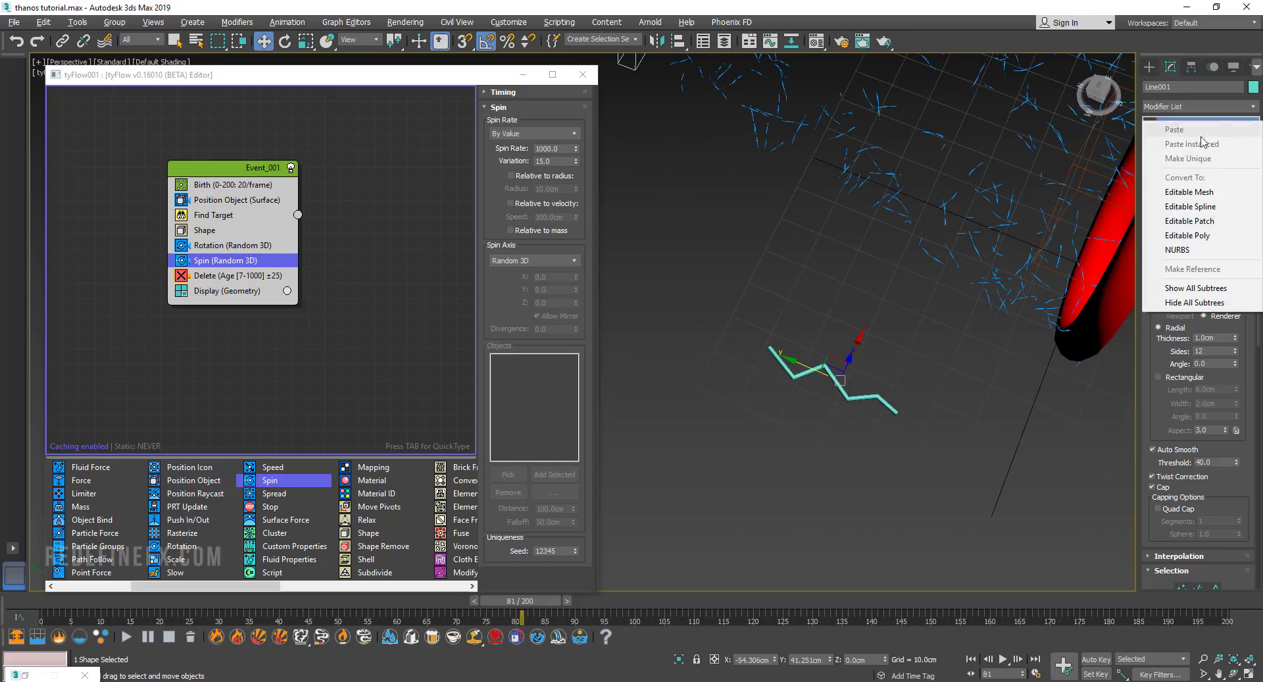
click(1192, 237)
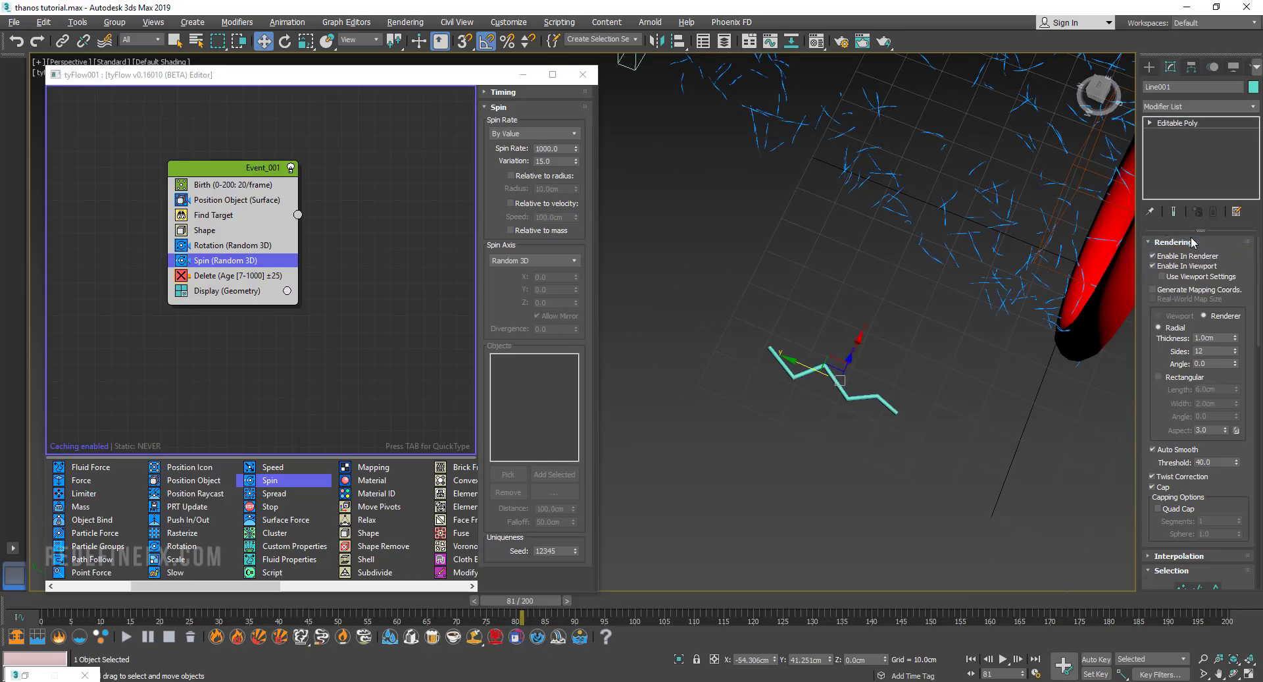
Replace the Grass (Long) shape in the Shape operator with the zigzag line mesh
click(203, 231)
click(519, 299)
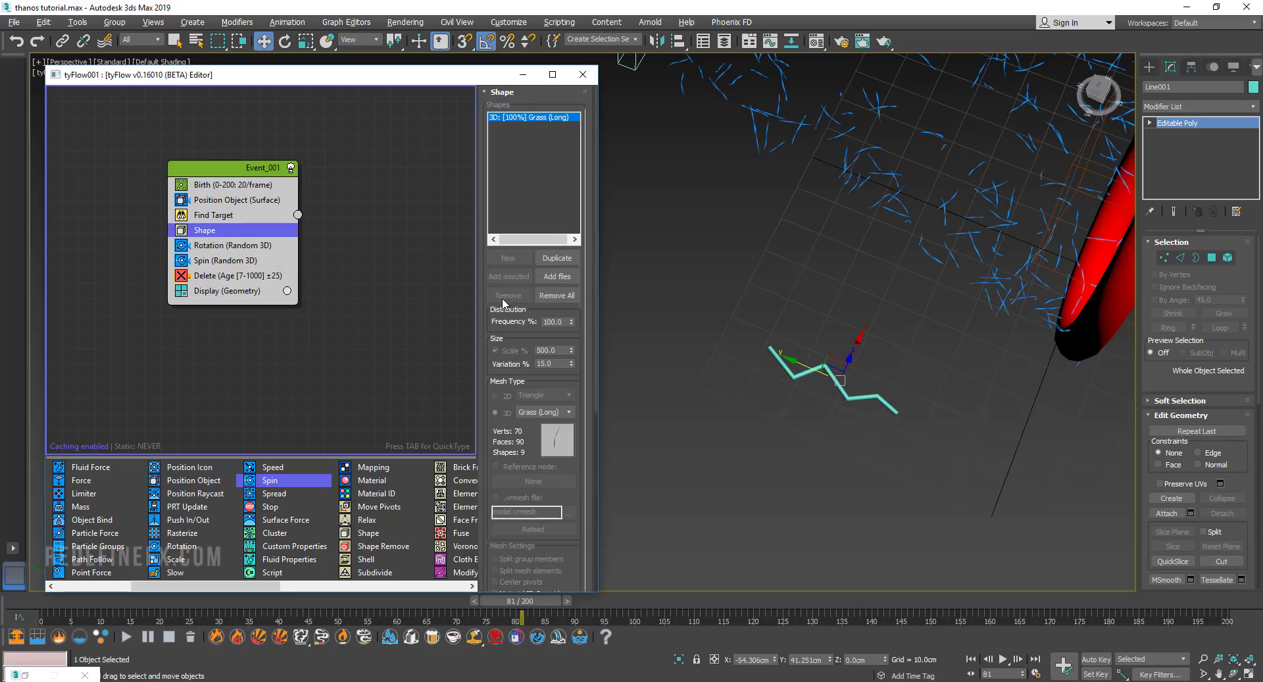
click(506, 276)
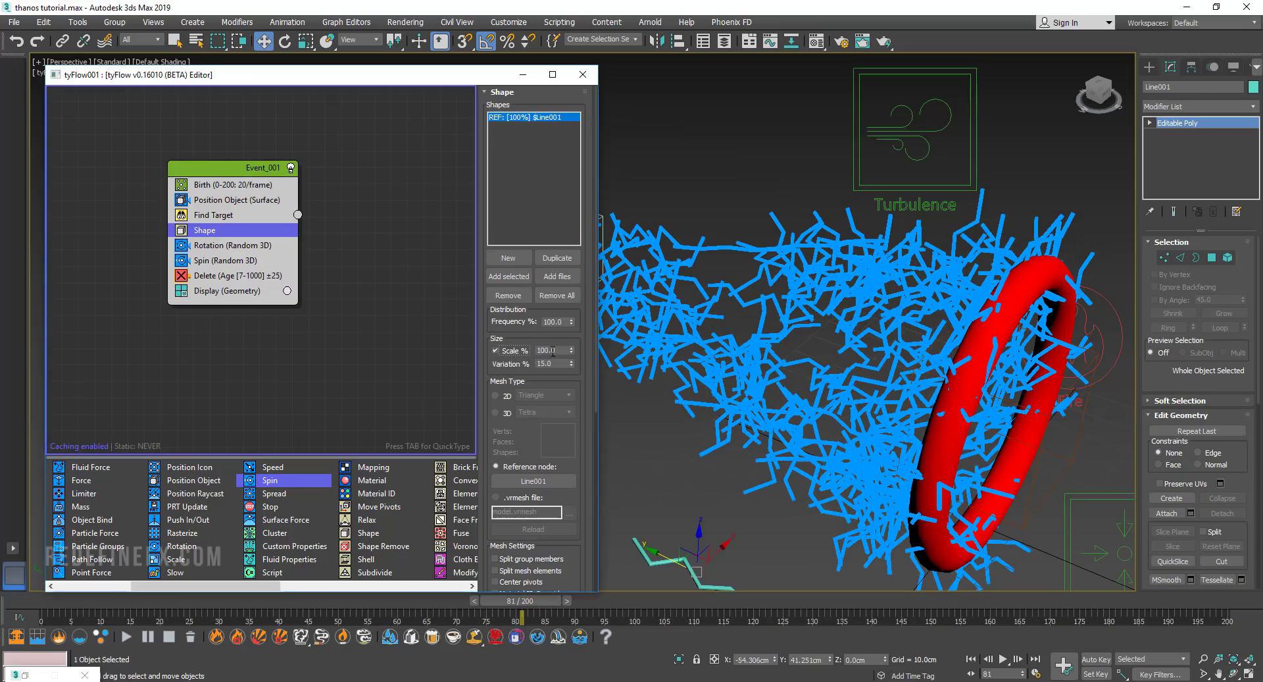
Try a Scale of 10% for the line shapes in the Shape operator, and set it to 20%
double_click(563, 350)
text(10)
key(Return)
text(2)
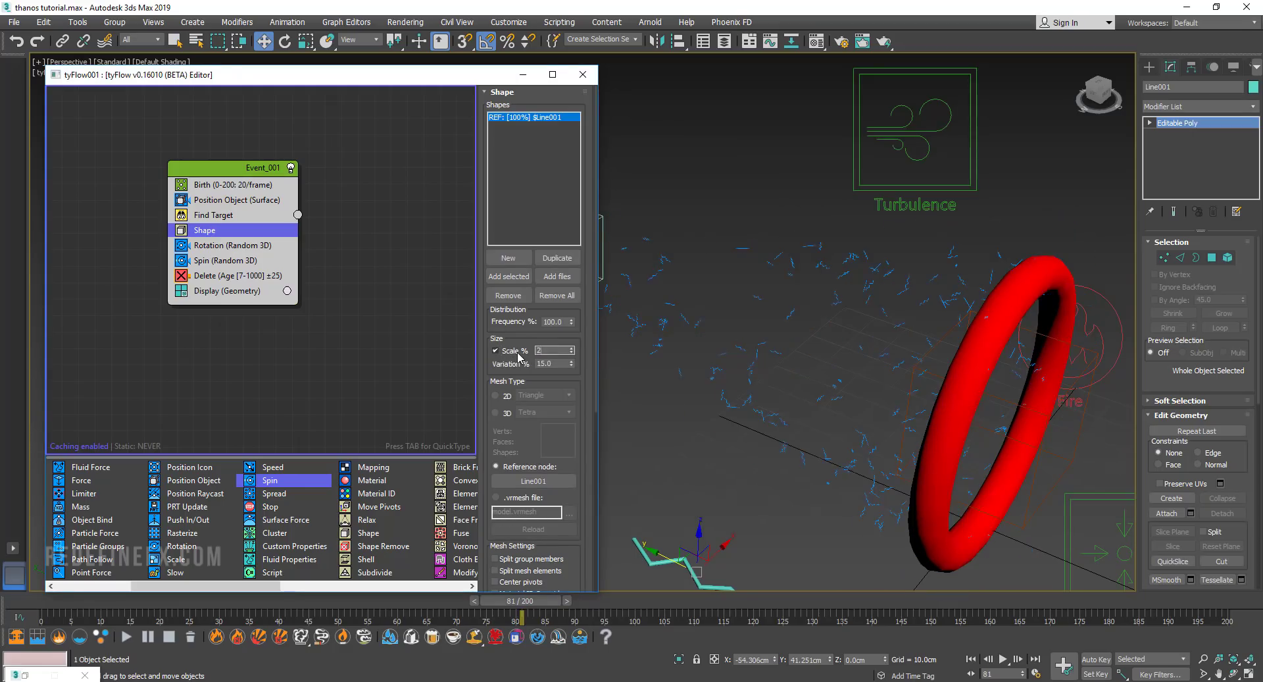
text(0)
key(Return)
alt+middle_drag(826, 380, 881, 397)
Switch to the reference video thanos02.mov, play it on to examine its electric particles, and compare them with the scene's line shapes
key(alt+Tab)
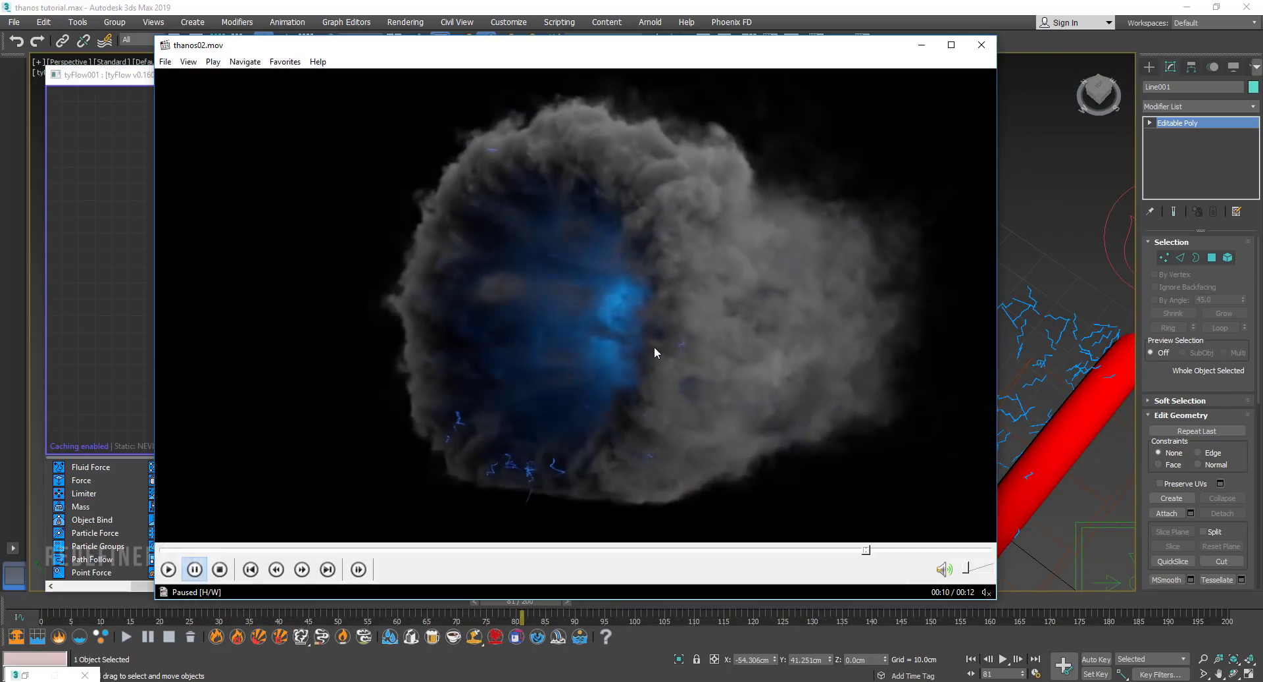
click(654, 346)
click(558, 192)
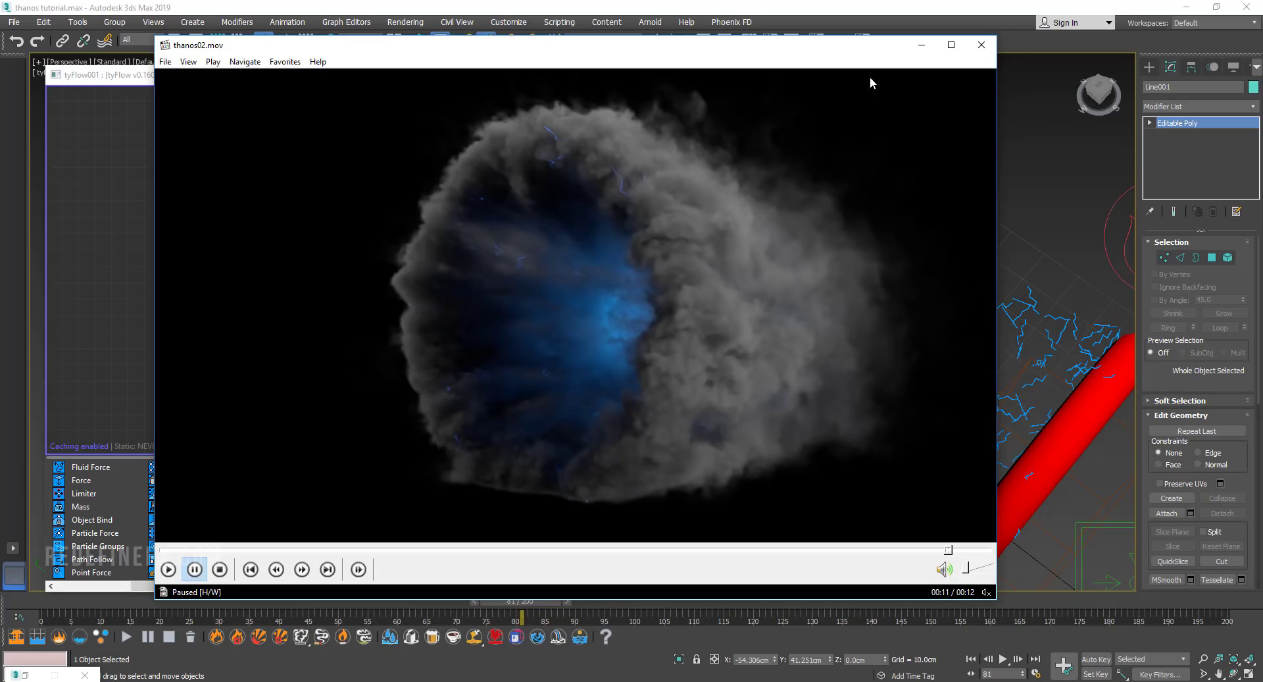
drag(812, 52, 626, 55)
alt+middle_drag(981, 322, 946, 309)
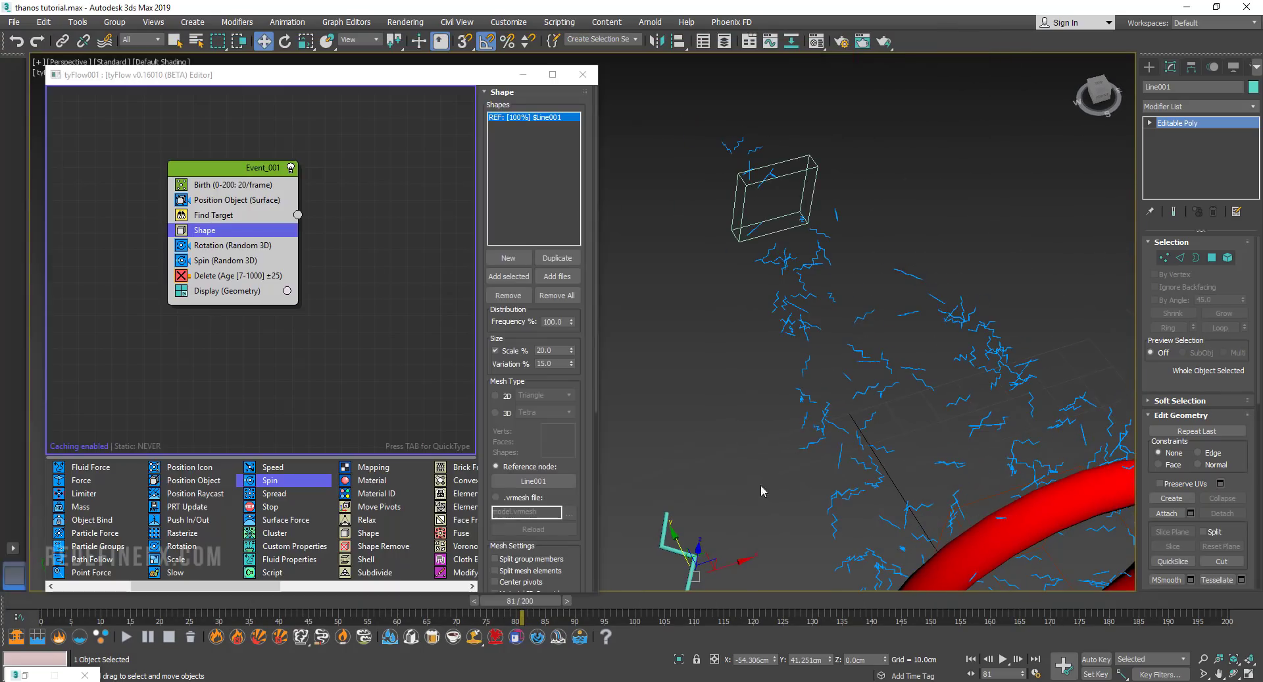
Move to frame 42 and play the reference video thanos02.mov to compare its electric particles with the scene's line shapes
click(290, 611)
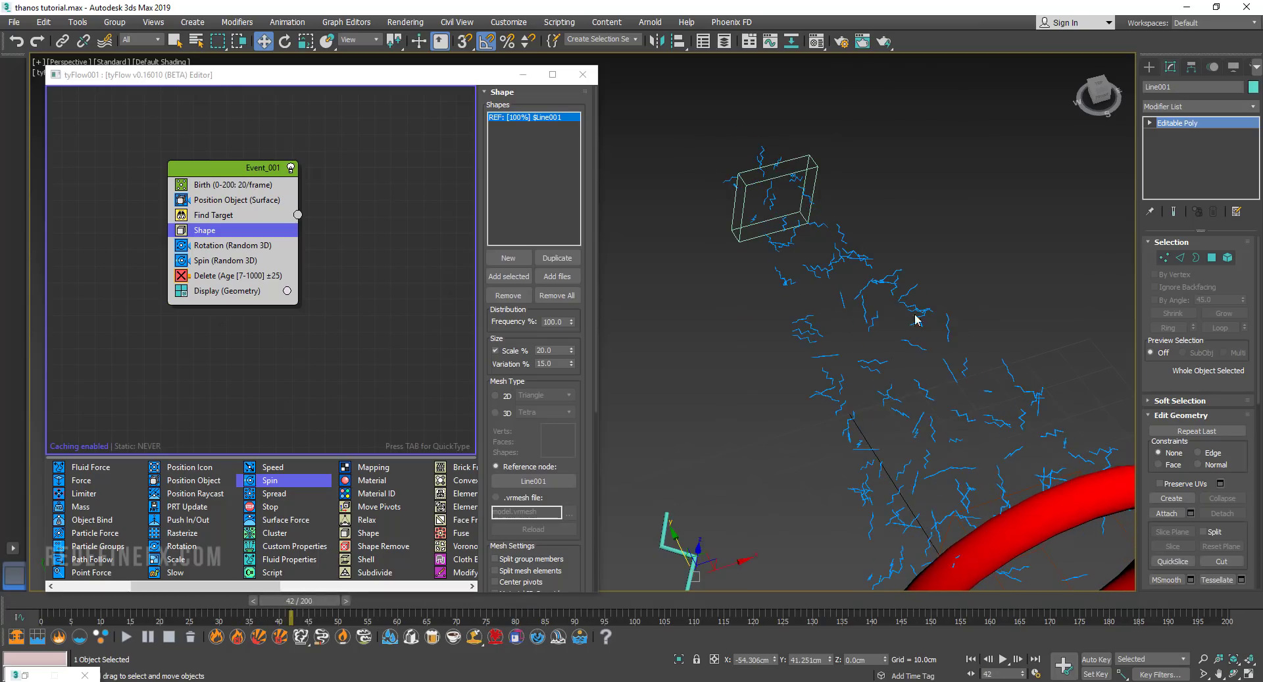
key(alt+Tab)
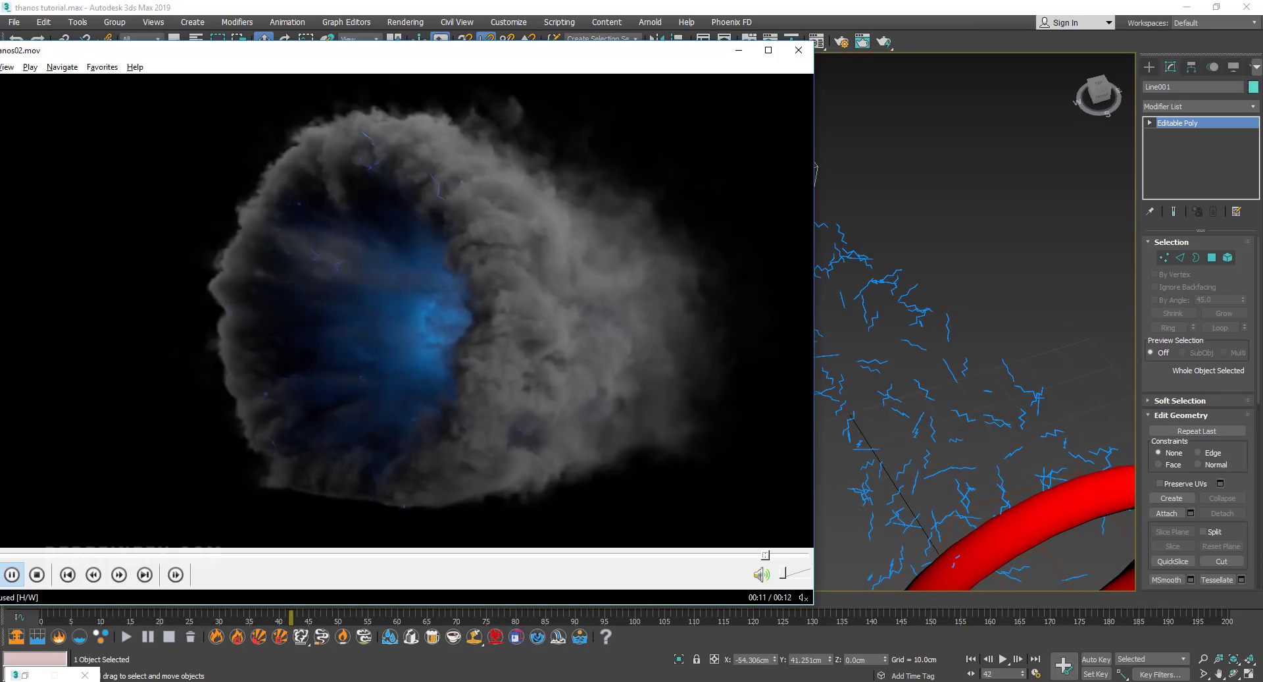
click(471, 388)
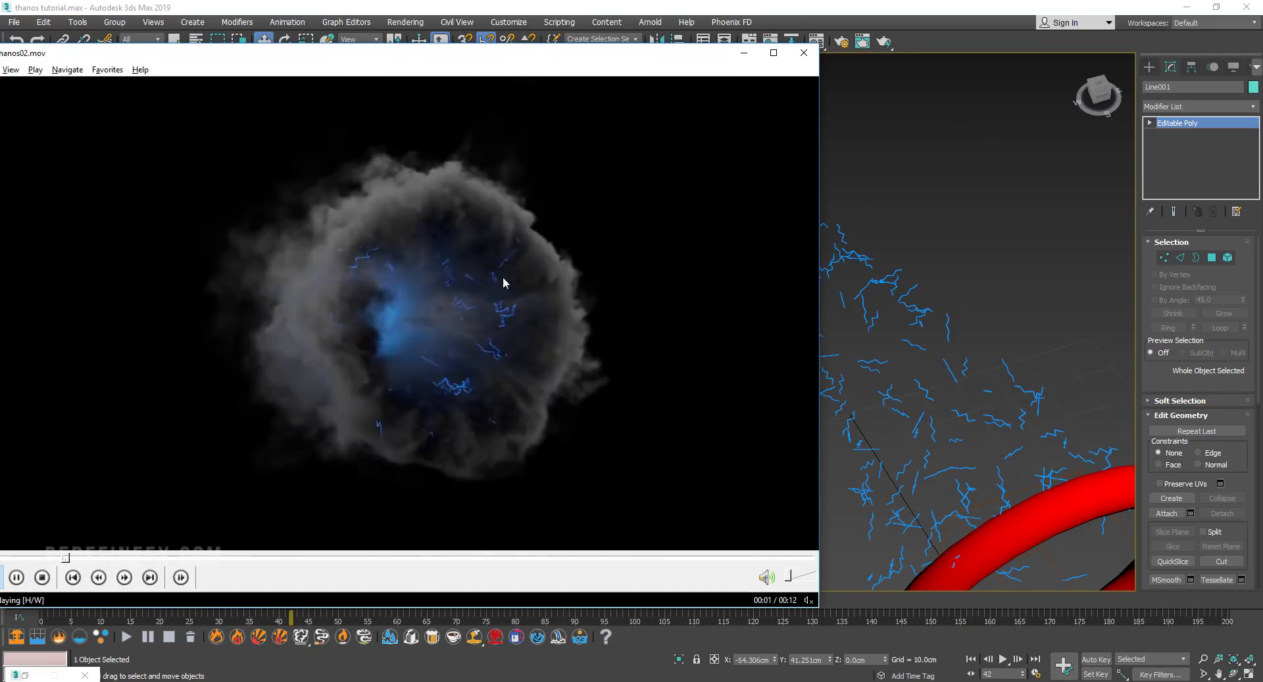
key(alt+Tab)
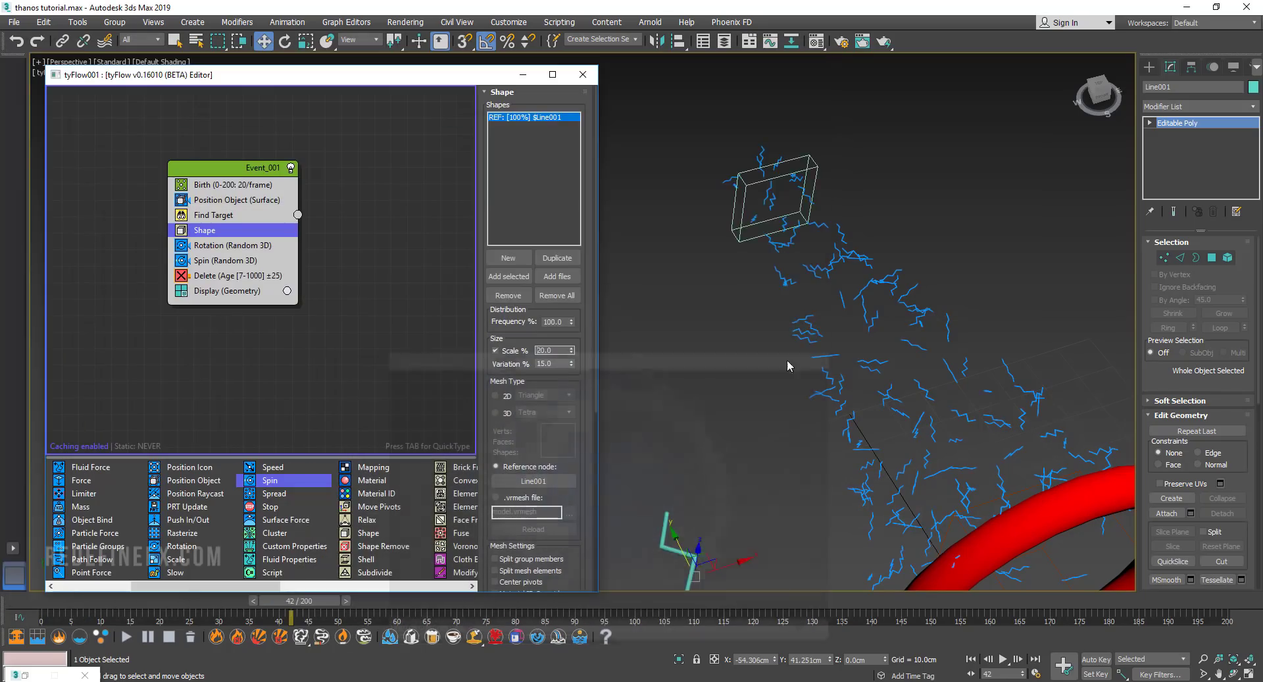
Try duplicating the zigzag line mesh beside the original
middle_drag(782, 370, 826, 267)
shift+drag(770, 454, 815, 439)
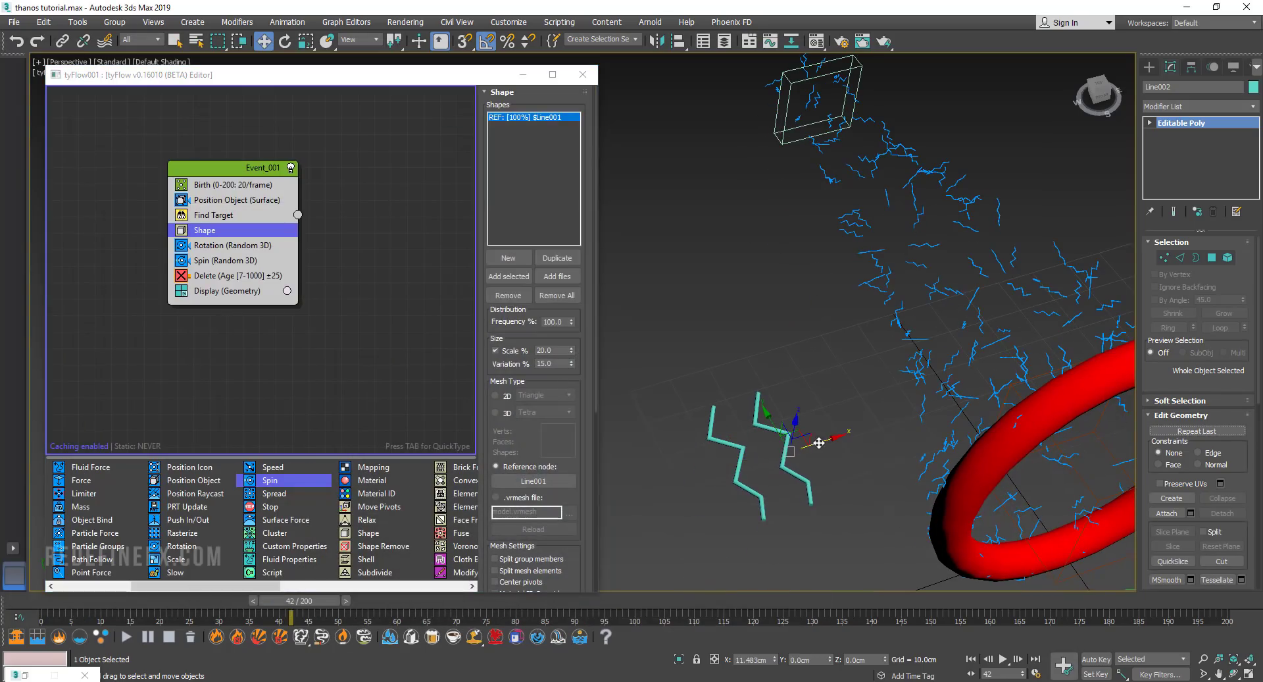
click(646, 404)
Add a Mesh operator to Event_001 just before the Display operator
alt+middle_drag(799, 287, 937, 296)
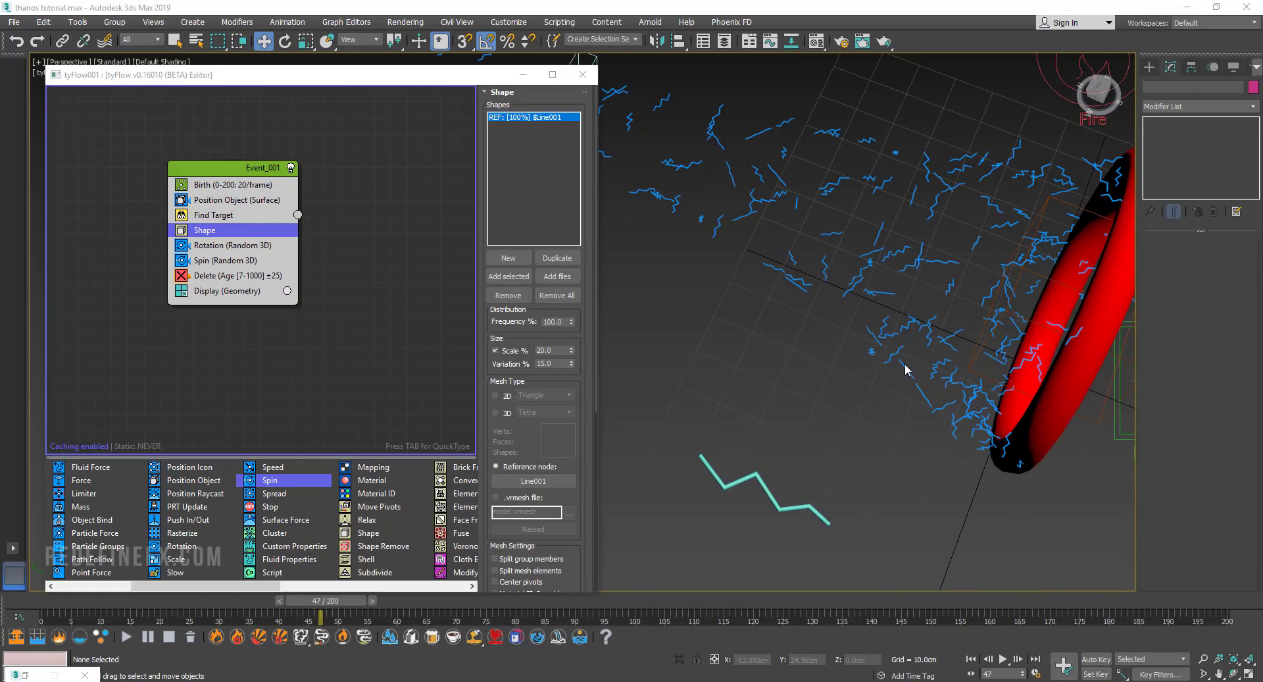
alt+middle_drag(905, 368, 779, 349)
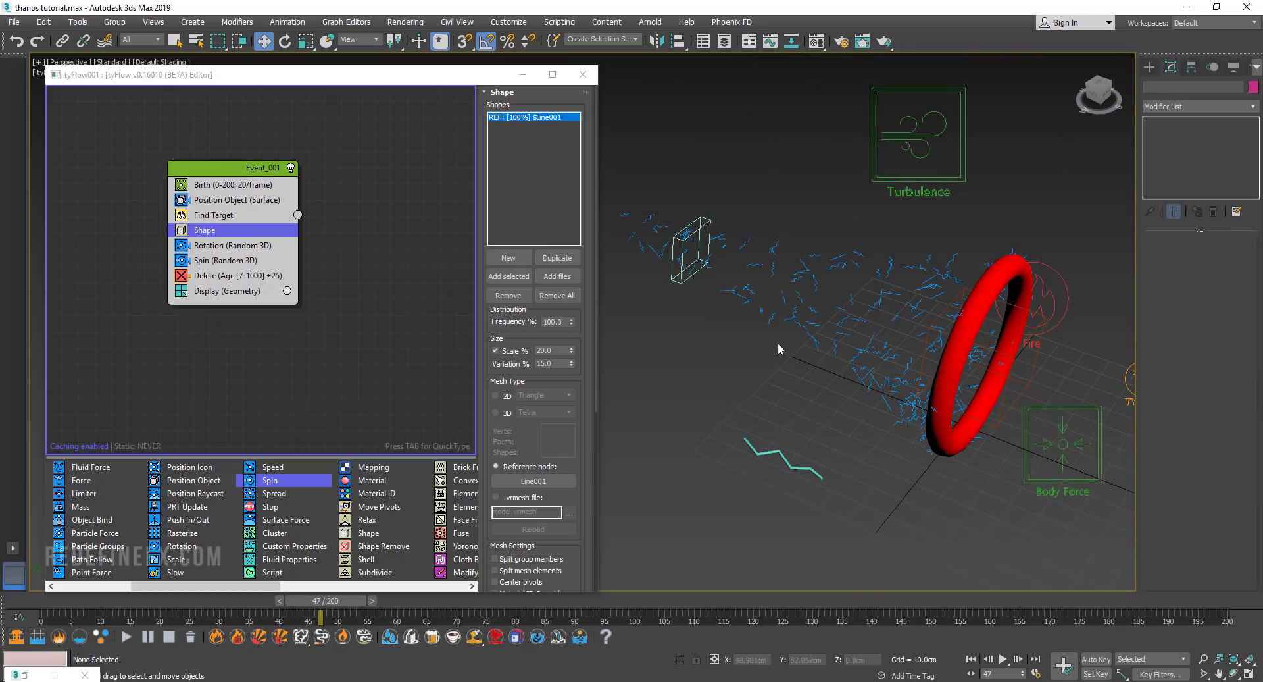
scroll(342, 544, down, 3)
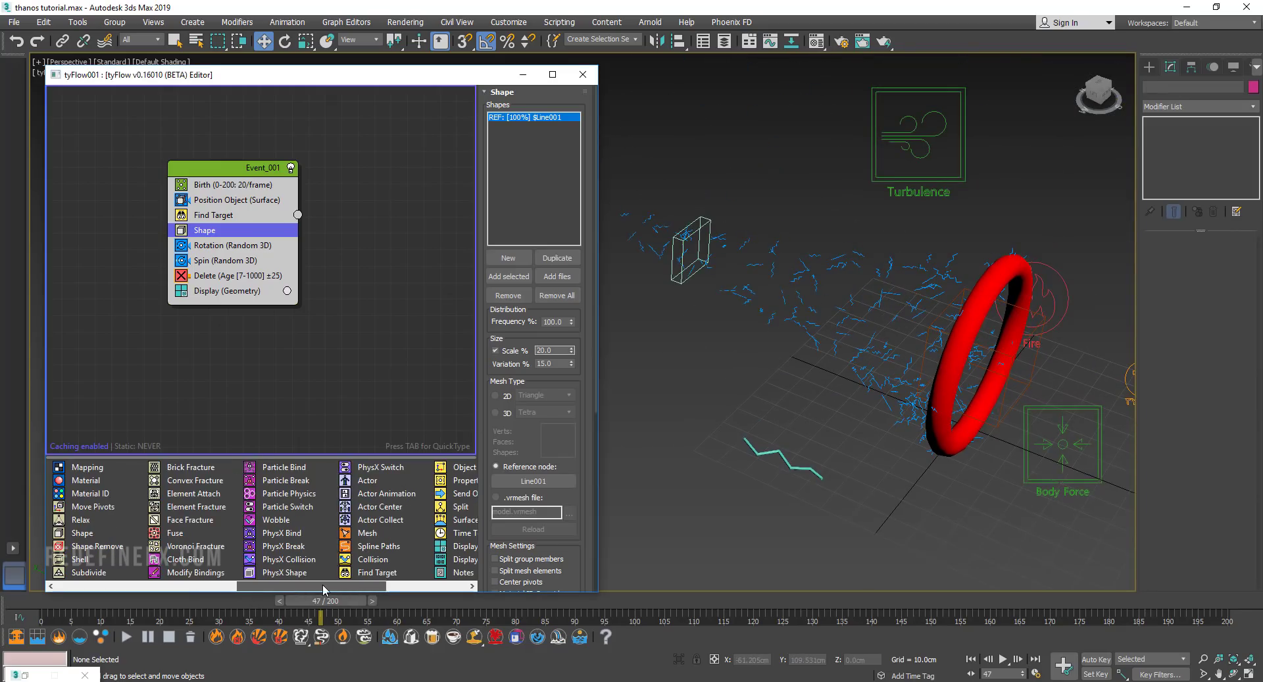
drag(365, 533, 214, 290)
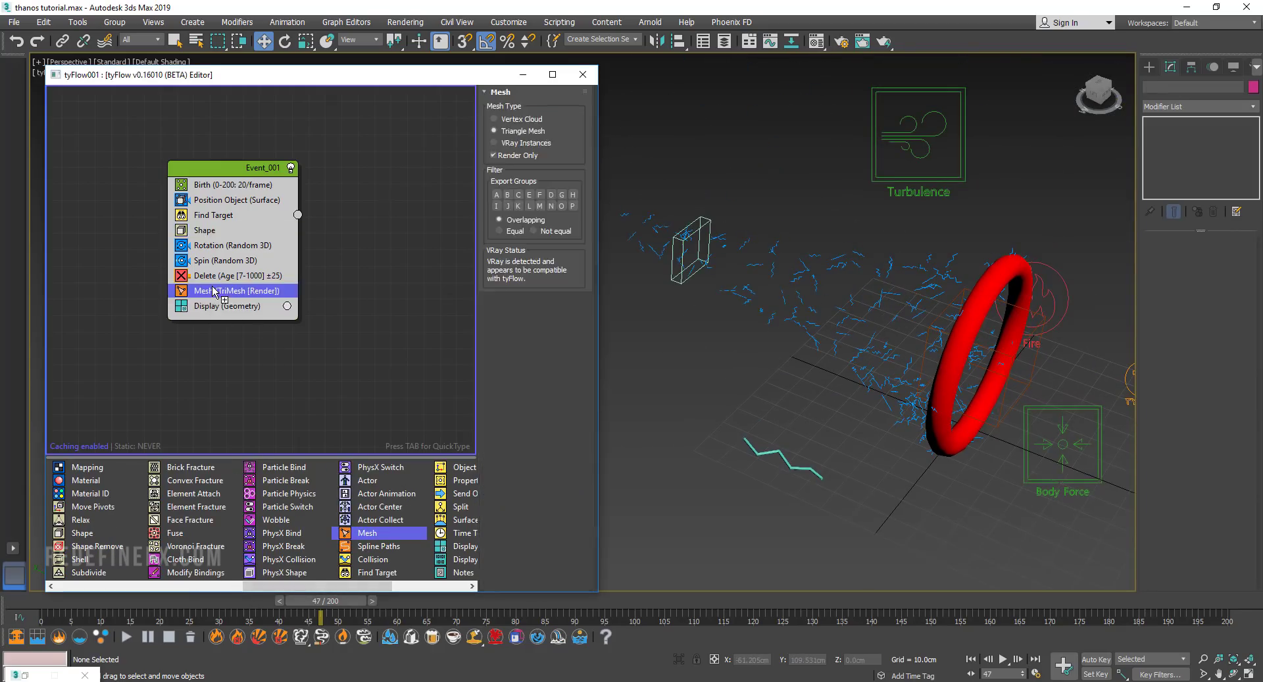
Create a V-Ray plane light about 102 cm wide on the Fire source's side of the torus, facing the ring
alt+middle_drag(735, 275, 954, 276)
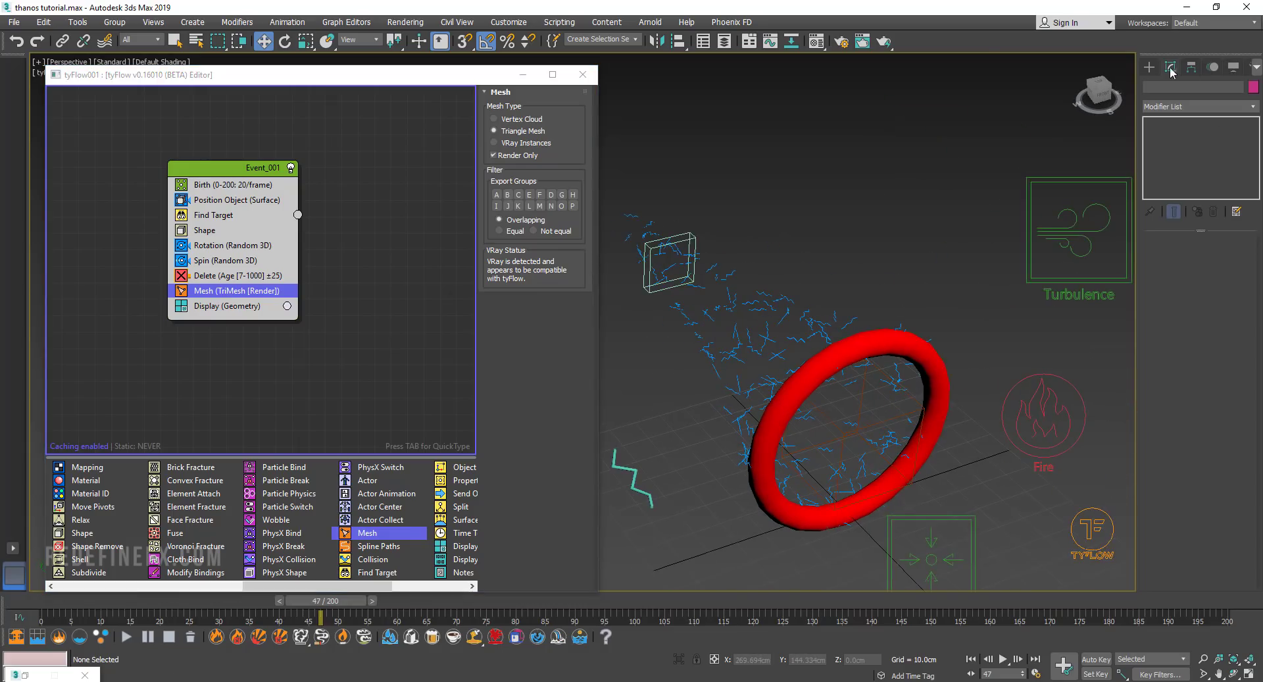
click(1152, 67)
click(1178, 86)
click(1199, 104)
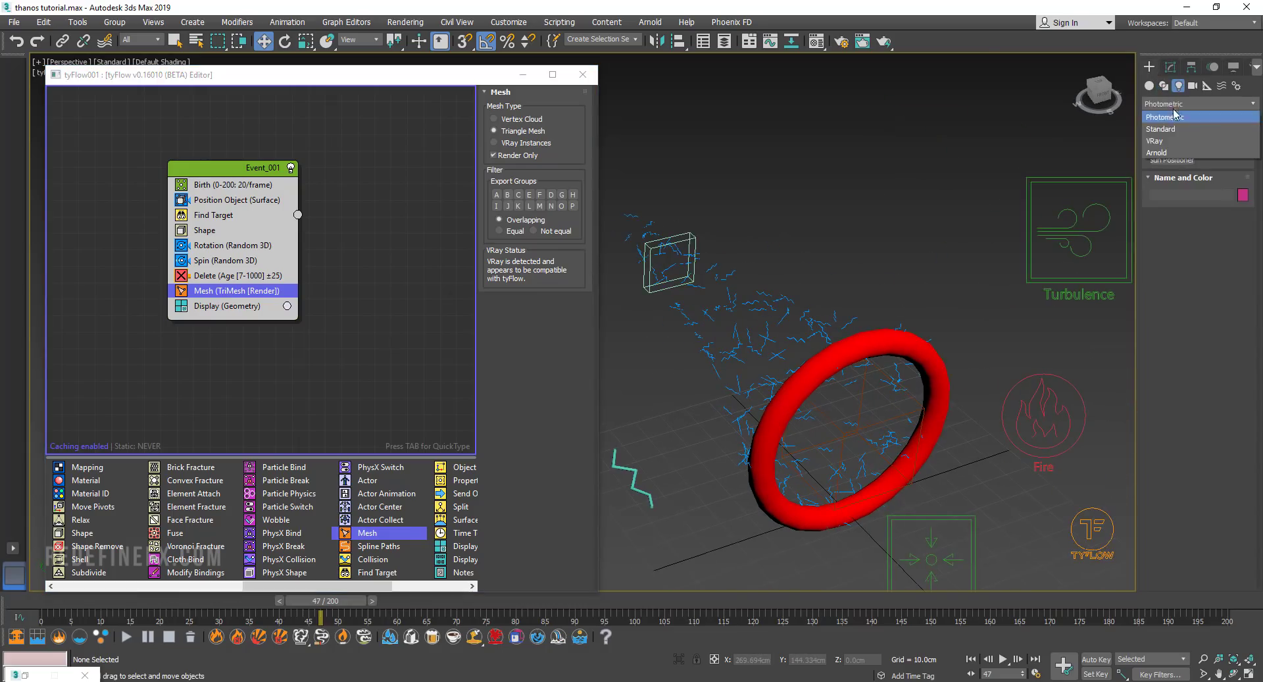
click(1178, 148)
click(1174, 145)
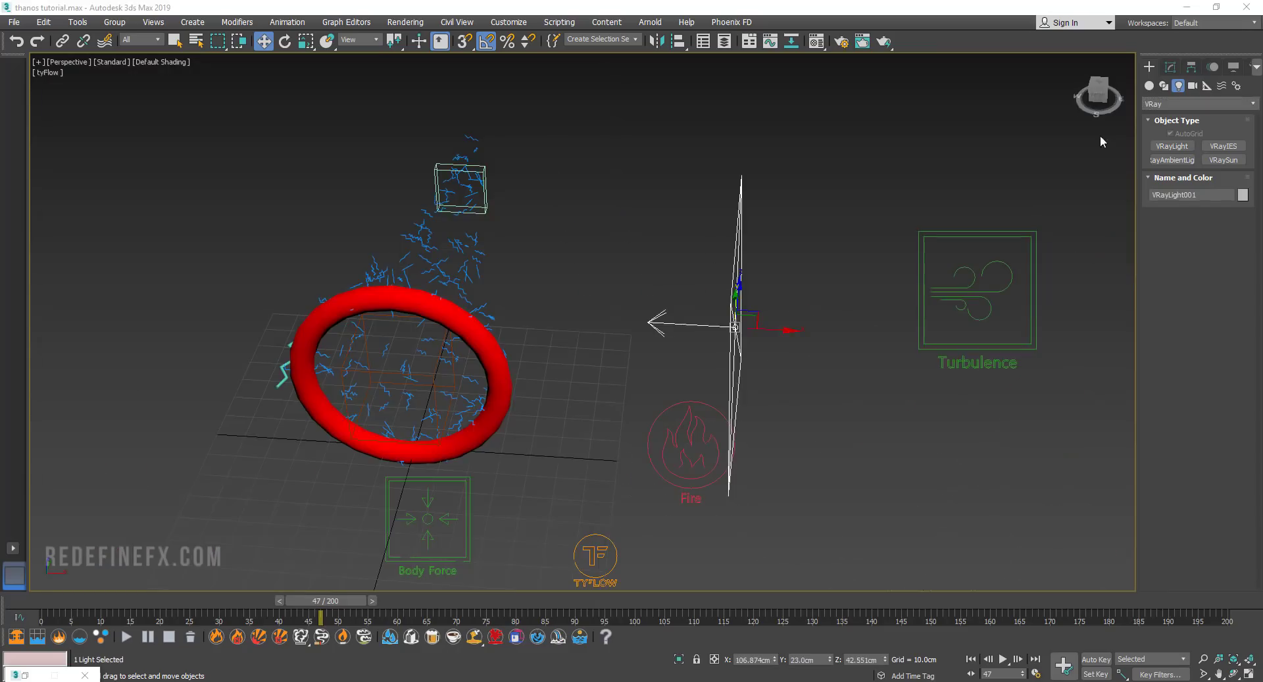
Set the plane light's multiplier to 2 and make it invisible
click(1169, 67)
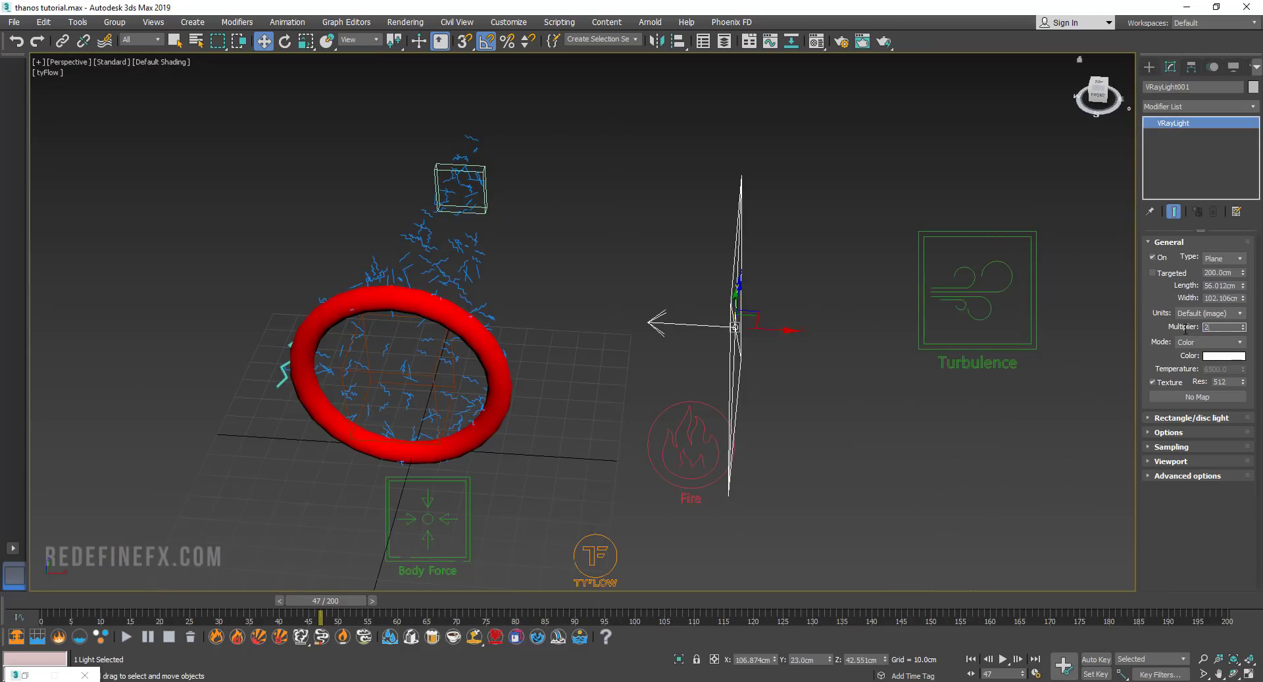
click(1169, 433)
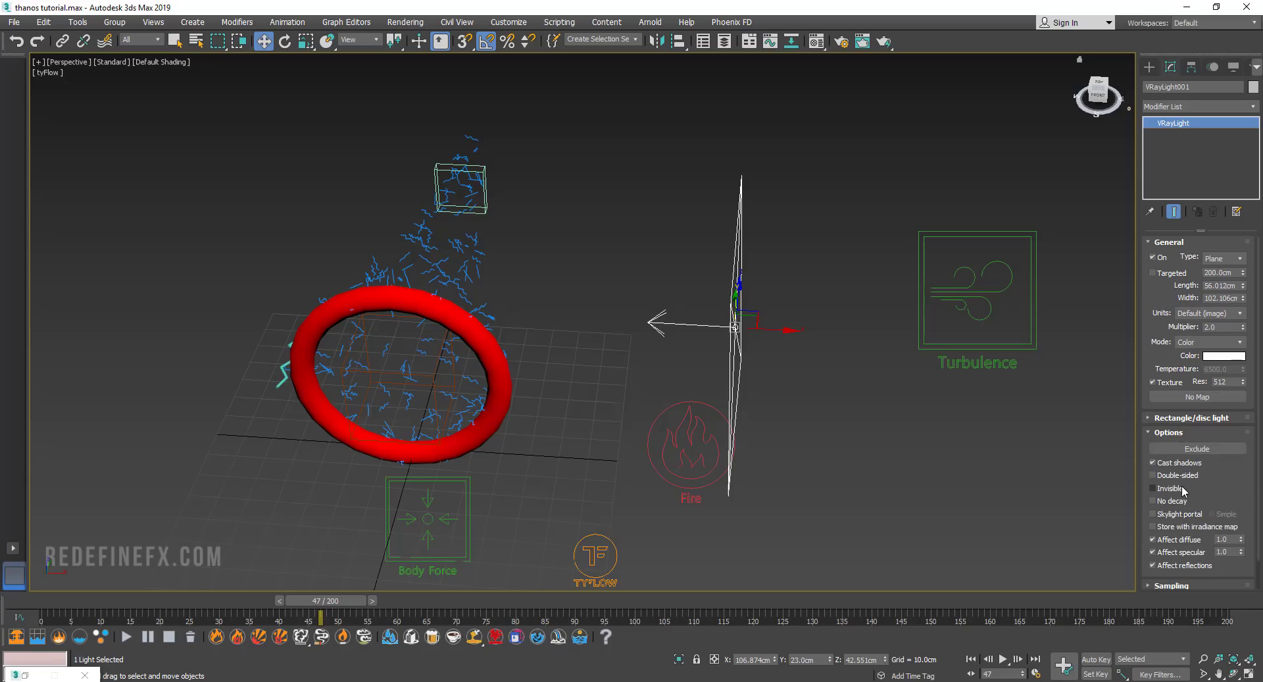
click(1183, 489)
Copy the plane light to the opposite side of the torus and rotate it 180° about Z to face the ring
middle_drag(530, 337, 744, 393)
mouse_move(853, 346)
shift+mouse_down()
mouse_move(225, 303)
mouse_move(311, 284)
shift+mouse_up()
key(Return)
key(e)
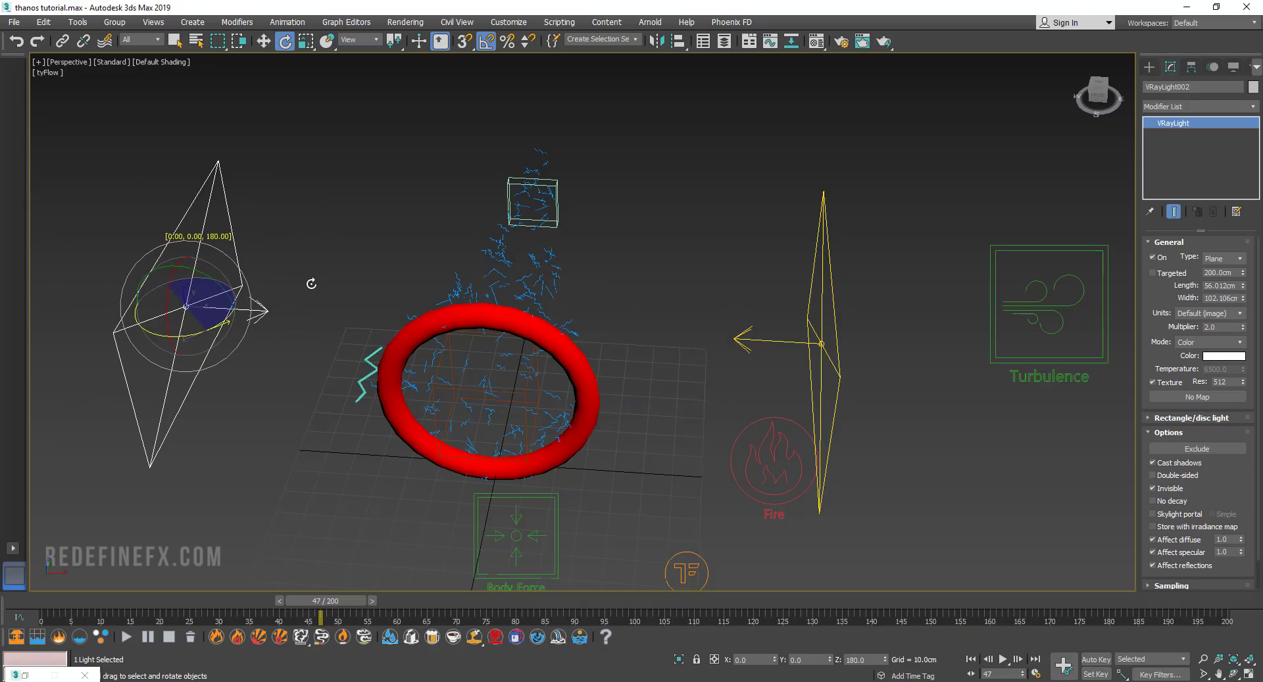
Copy the plane light above the torus, rotate it to face downward, and set its multiplier to 1
key(w)
mouse_move(215, 307)
shift+mouse_down()
mouse_move(460, 353)
mouse_move(464, 298)
mouse_move(490, 302)
mouse_move(500, 331)
mouse_move(526, 156)
shift+mouse_up()
key(Return)
key(e)
key(w)
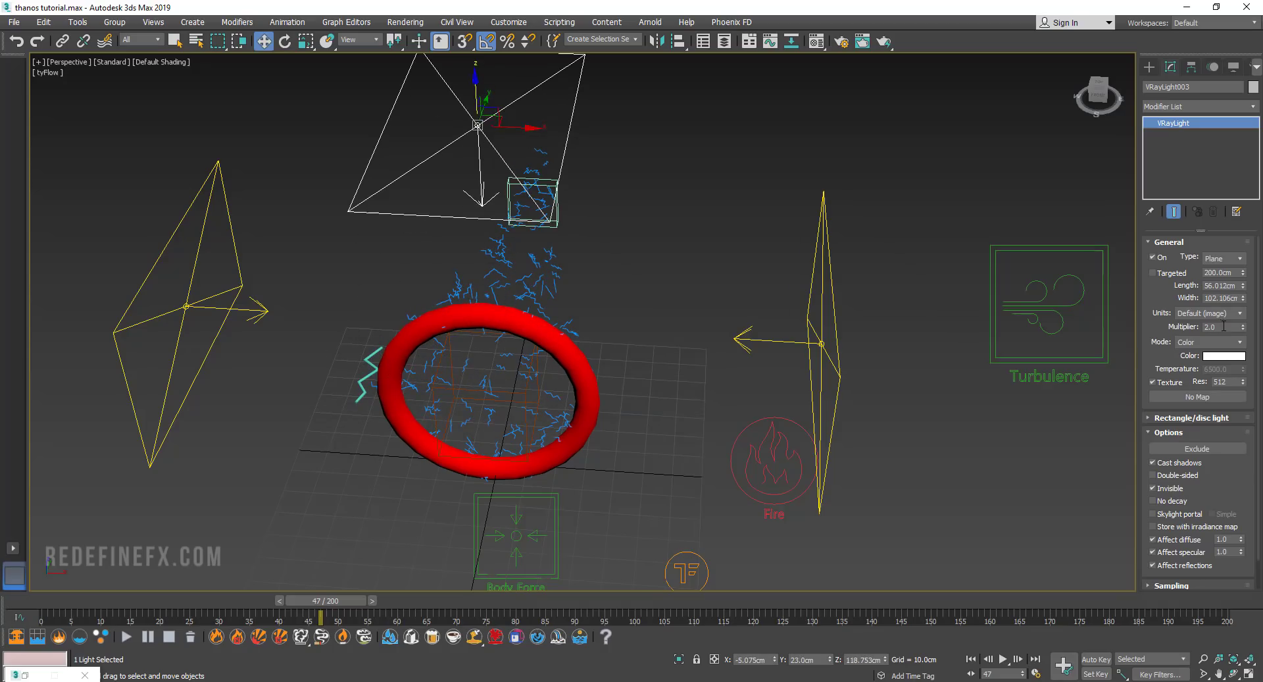
double_click(1224, 325)
Unhide PhoenixFDFire001 by name
alt+middle_drag(758, 383, 691, 315)
scroll(654, 361, down, 3)
right_click(667, 449)
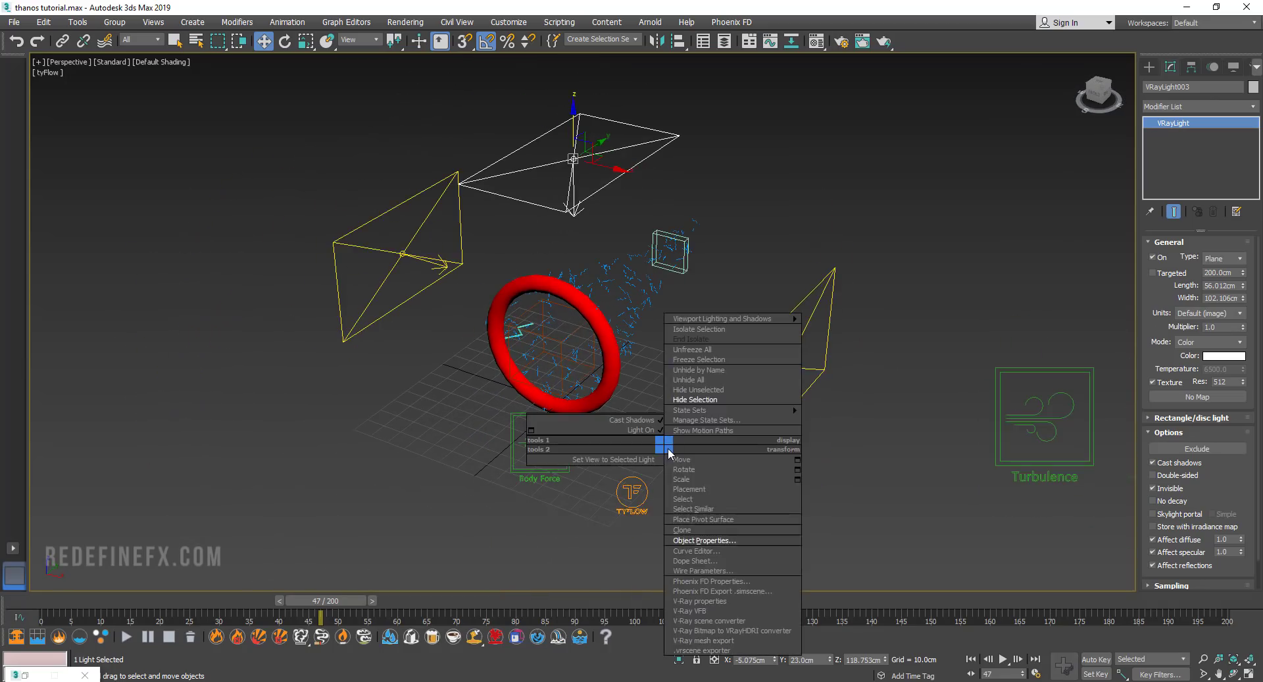
click(698, 370)
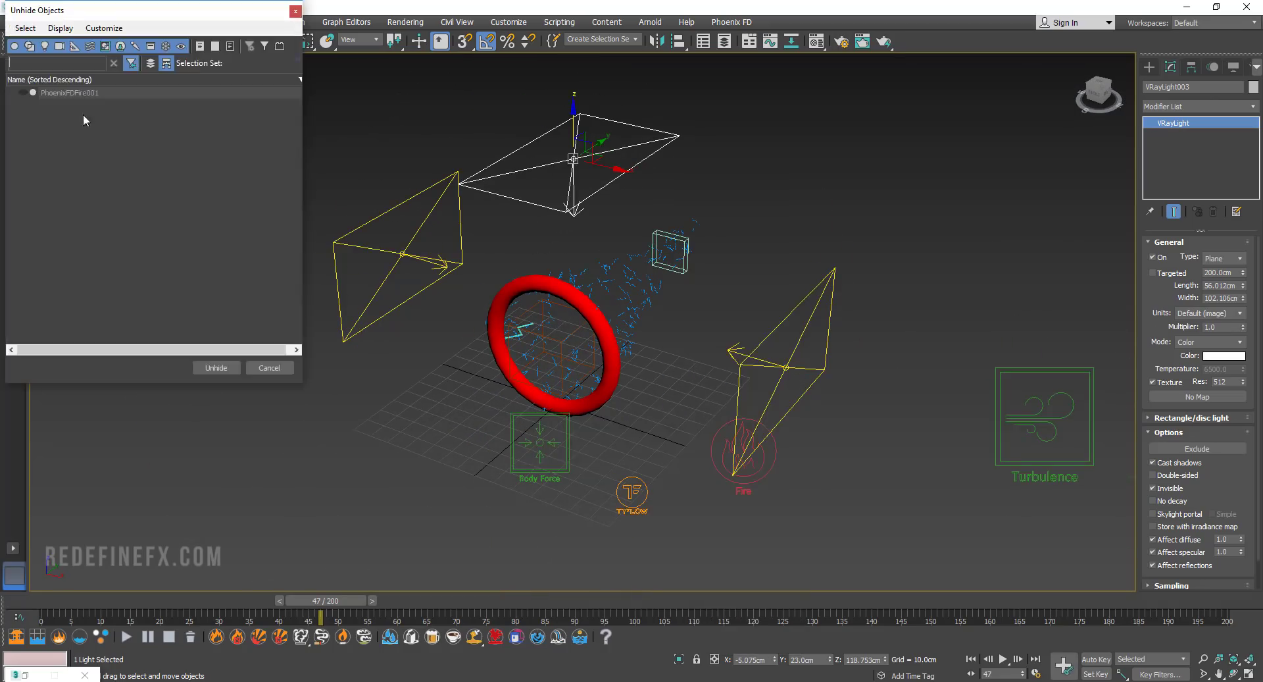
double_click(80, 93)
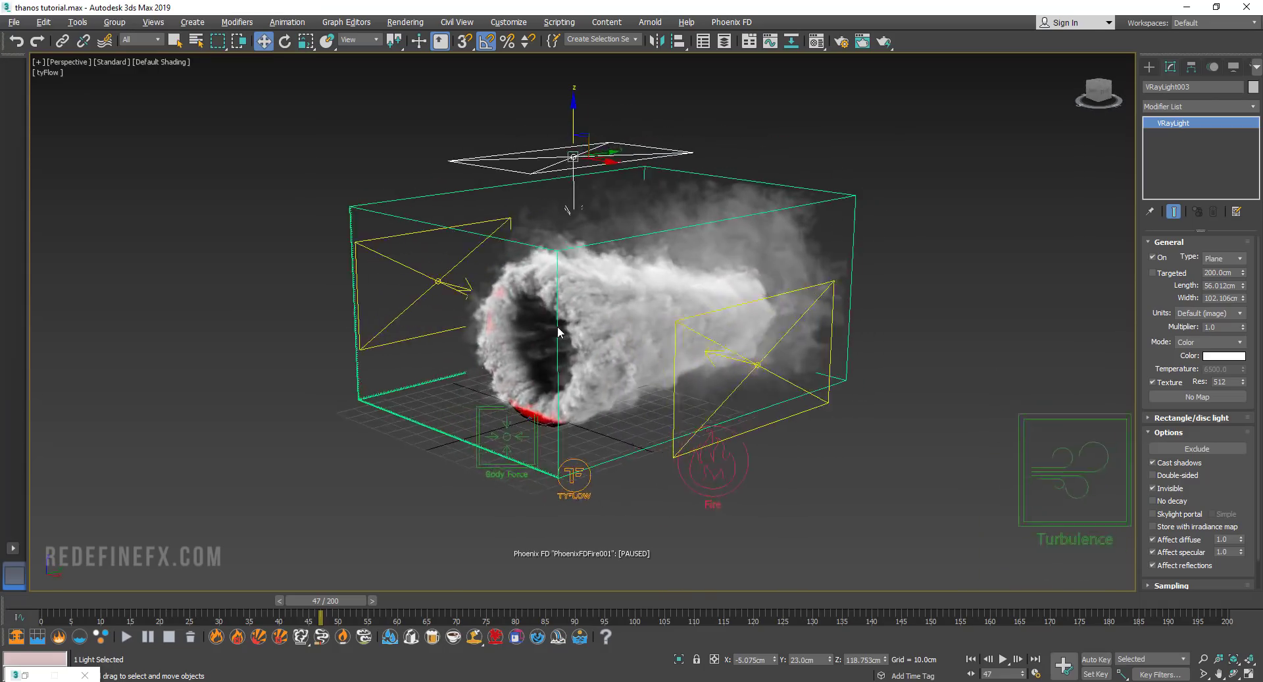
Open the volumetric render settings of the PhoenixFDFire001 simulator and show its Smoke Opacity options
alt+middle_drag(558, 325, 626, 429)
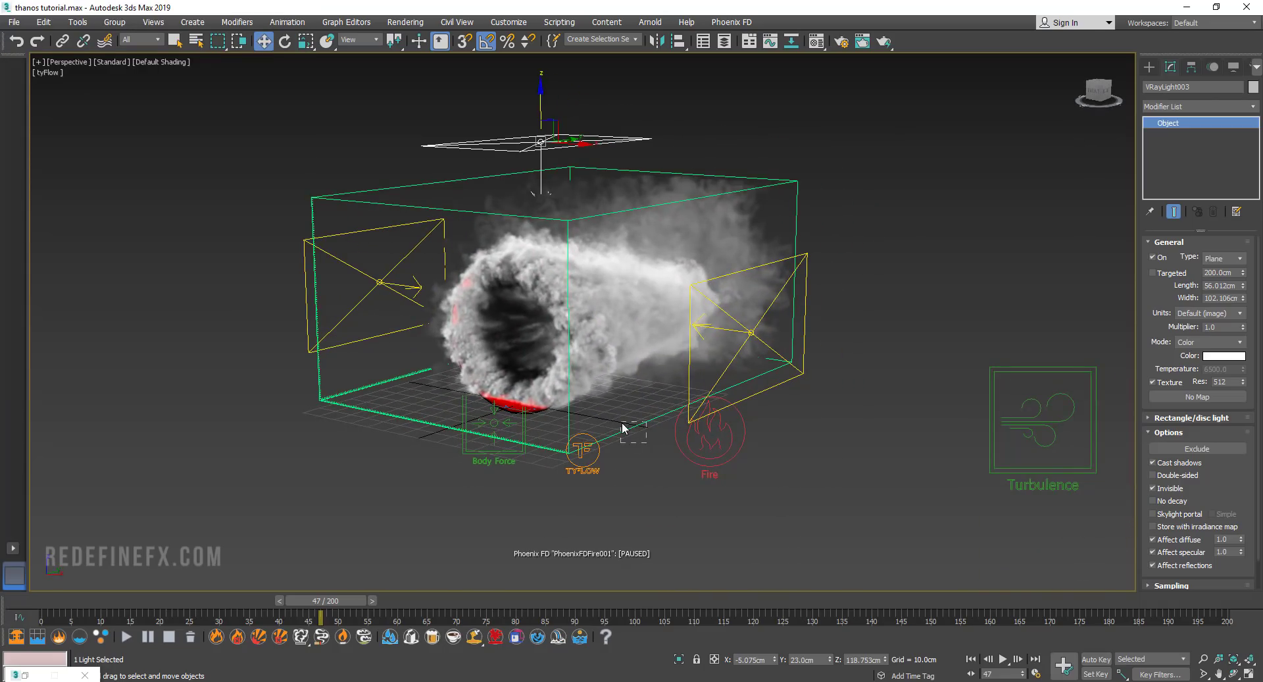
click(624, 427)
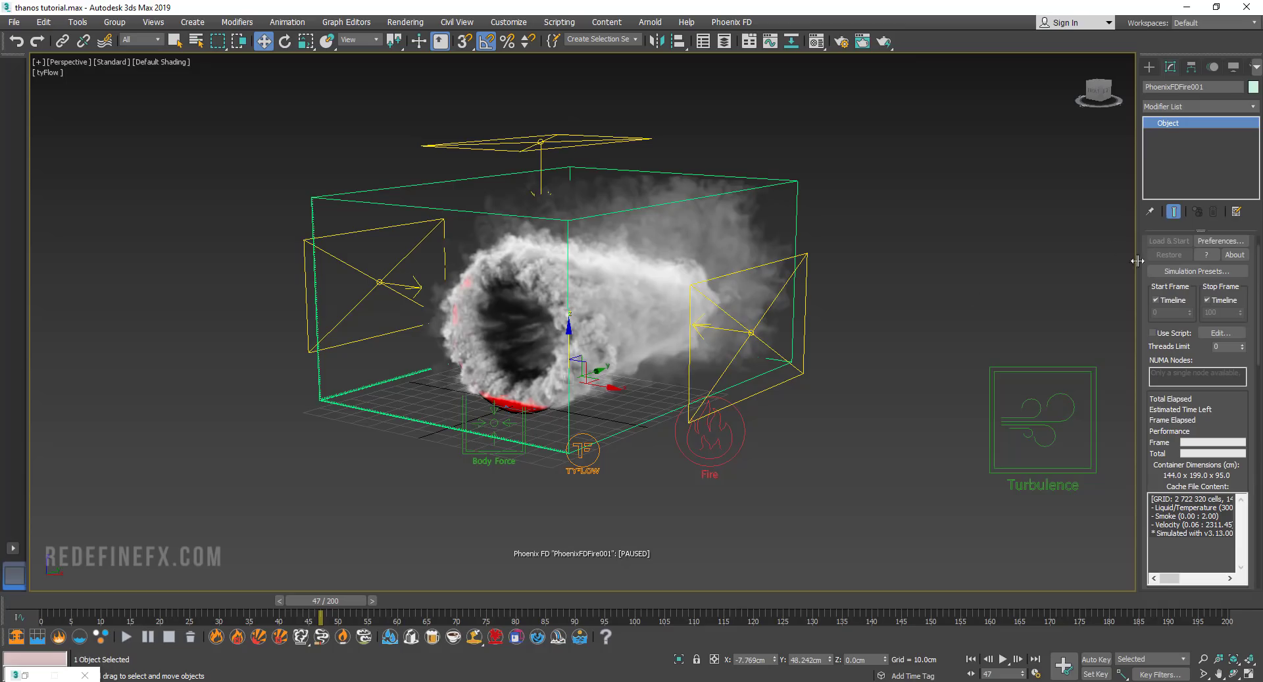
scroll(1223, 367, down, 5)
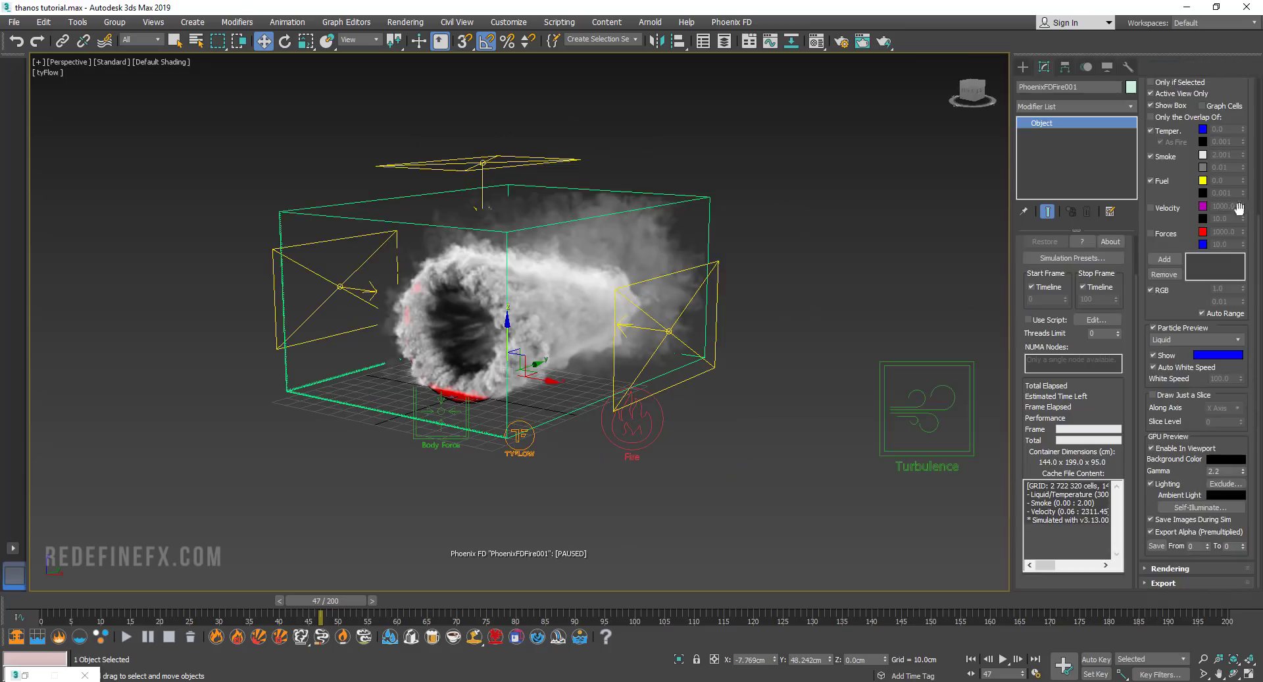
click(1170, 567)
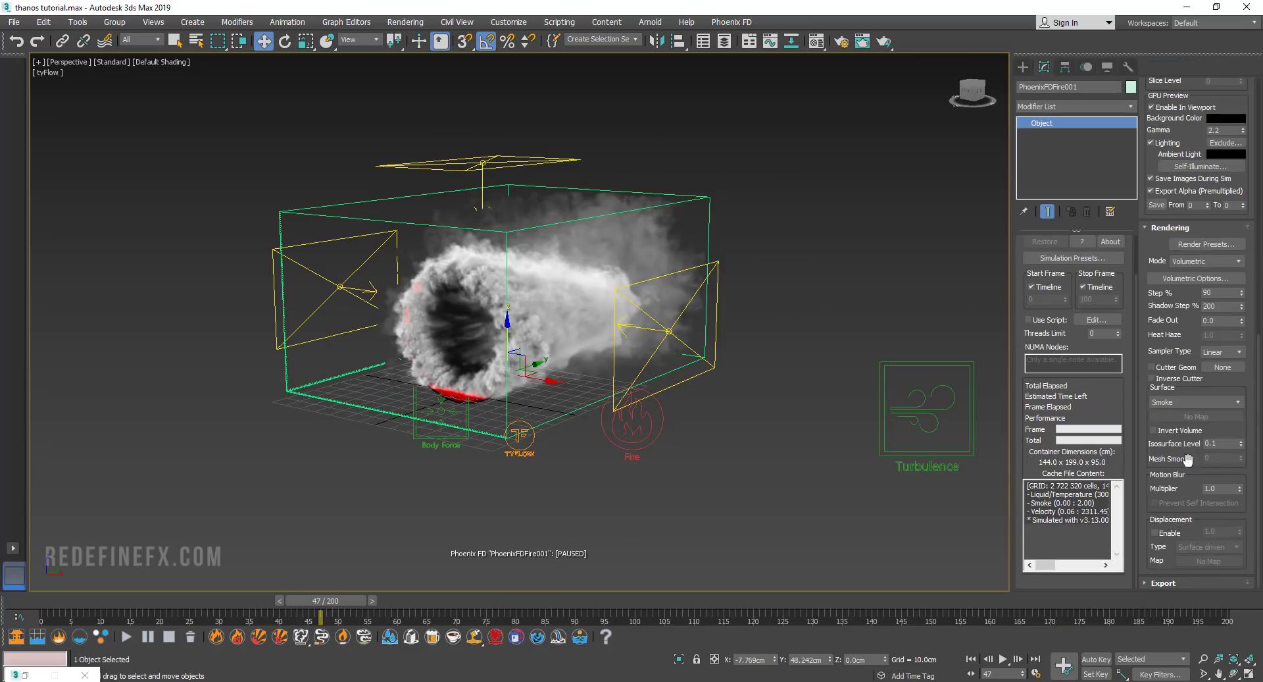
click(1194, 278)
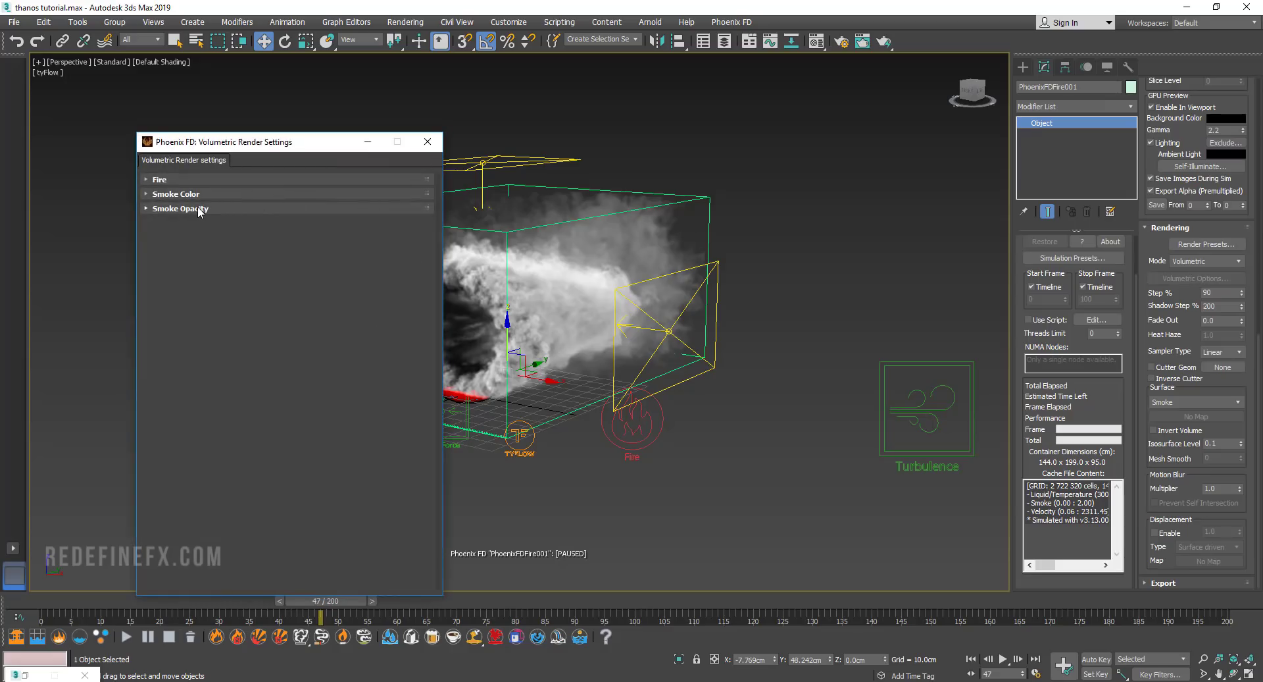
click(199, 209)
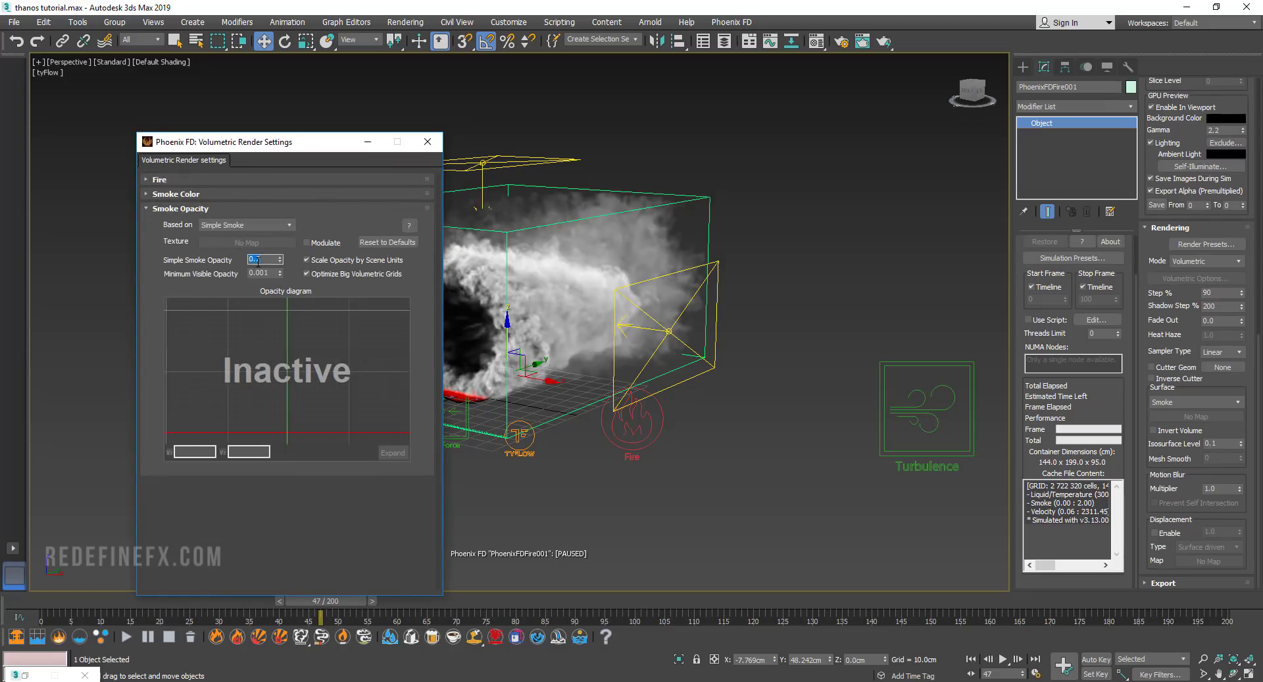
Set the constant smoke color to a dark grey of RGB 25, 25, 25 and close the volumetric render settings
click(175, 194)
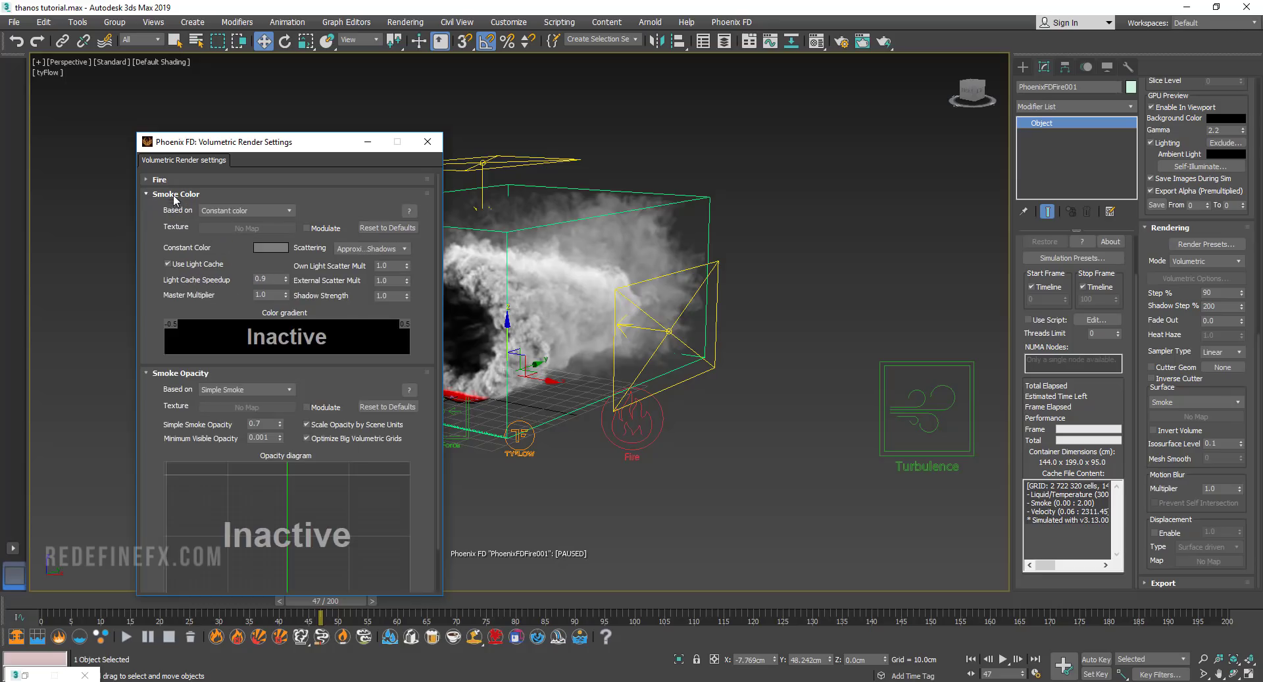
click(259, 245)
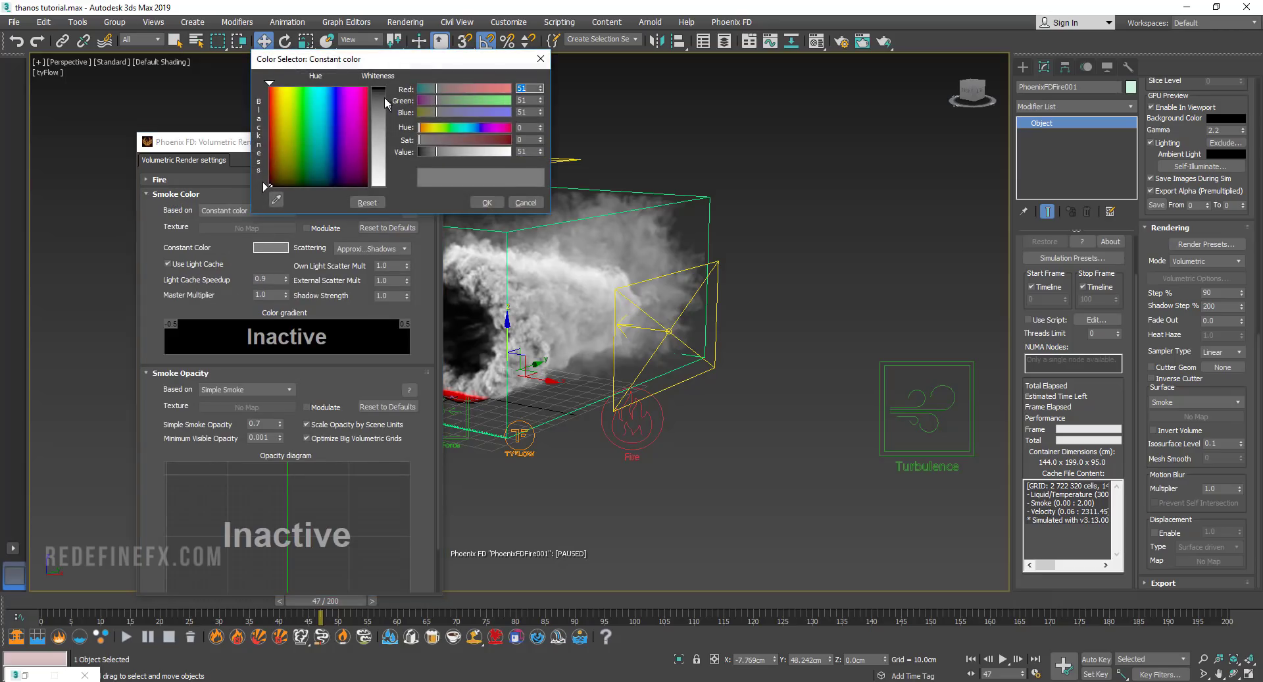
click(384, 98)
drag(384, 97, 388, 107)
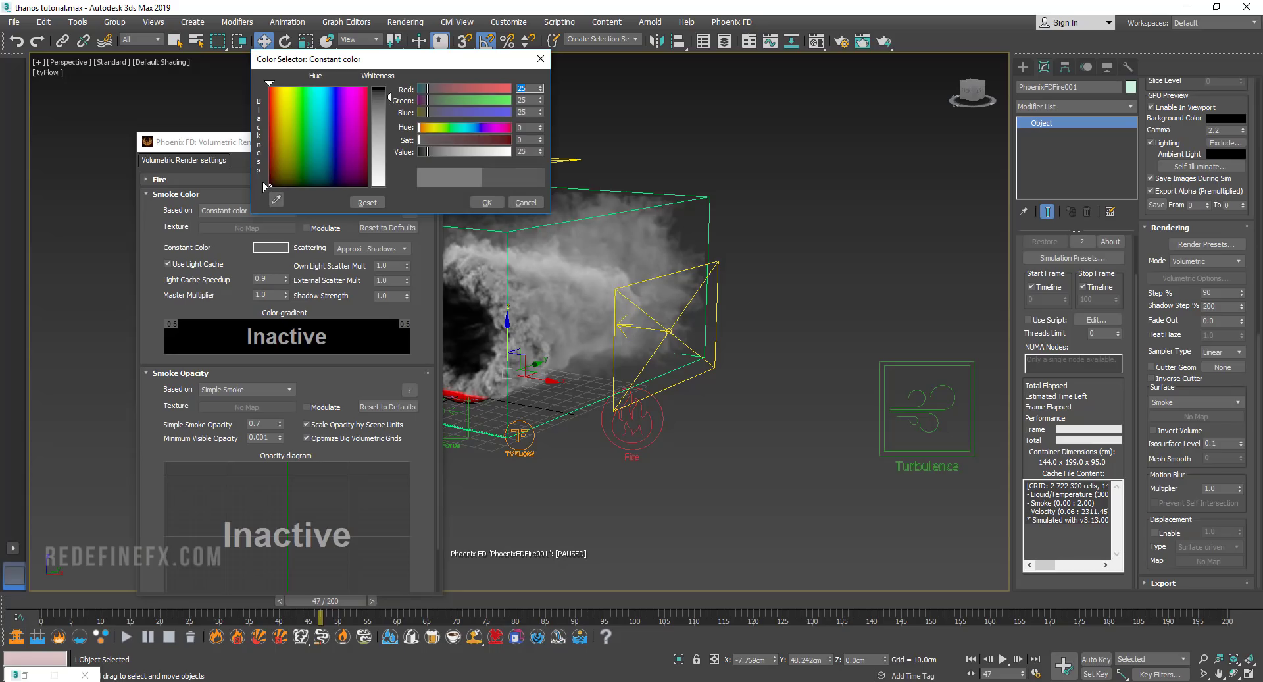
click(486, 203)
click(431, 143)
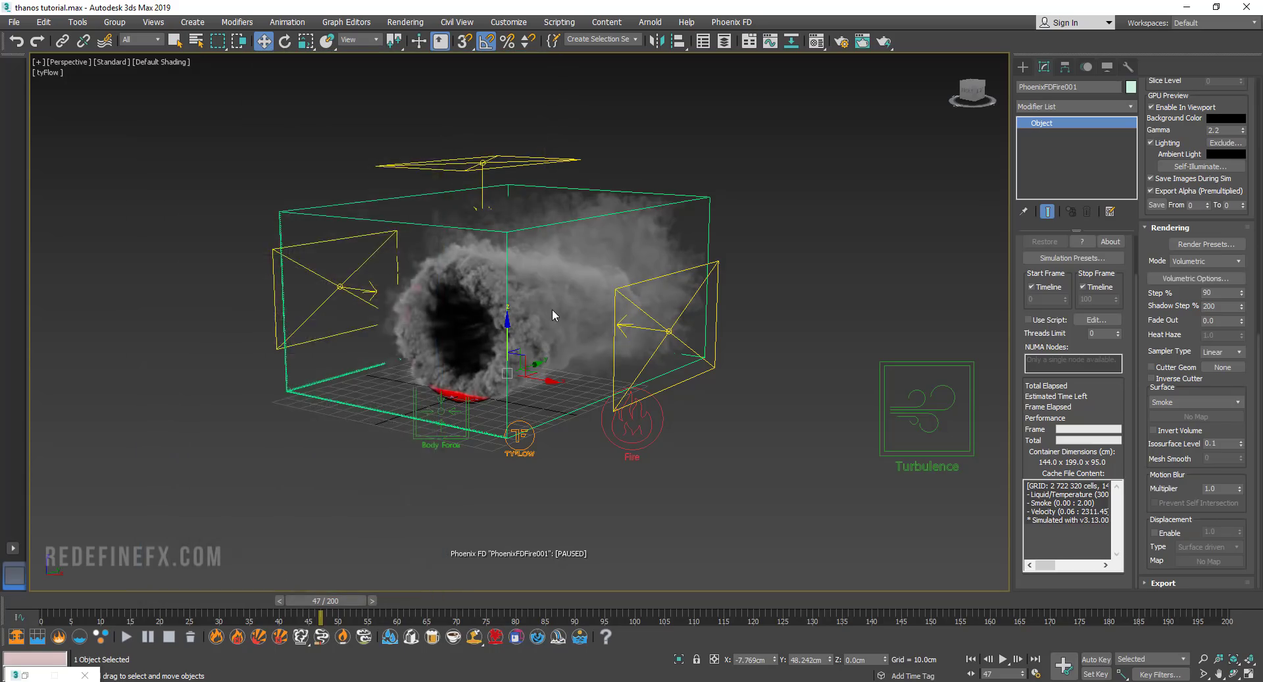
View the portal from the front and compare the smoke with the reference video thanos02.mov
mouse_move(552, 309)
alt+middle_down()
mouse_move(612, 309)
mouse_move(582, 319)
mouse_move(612, 342)
mouse_move(538, 324)
alt+middle_up()
key(alt+Tab)
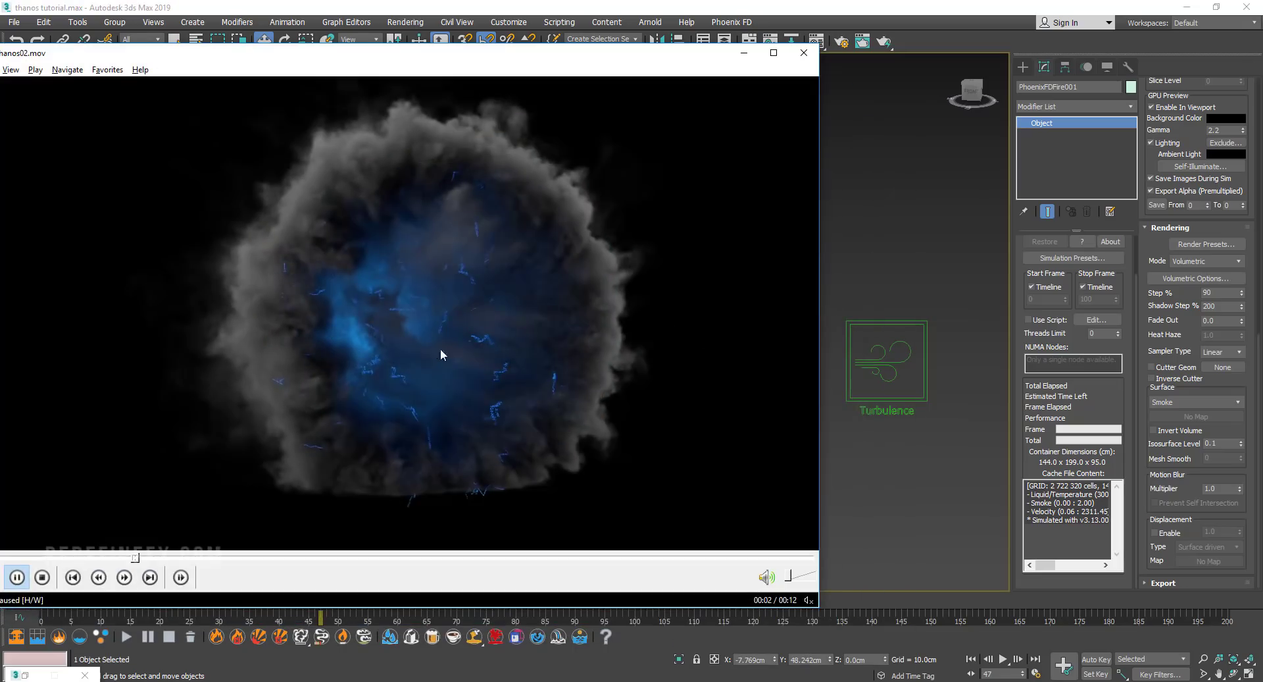
click(744, 52)
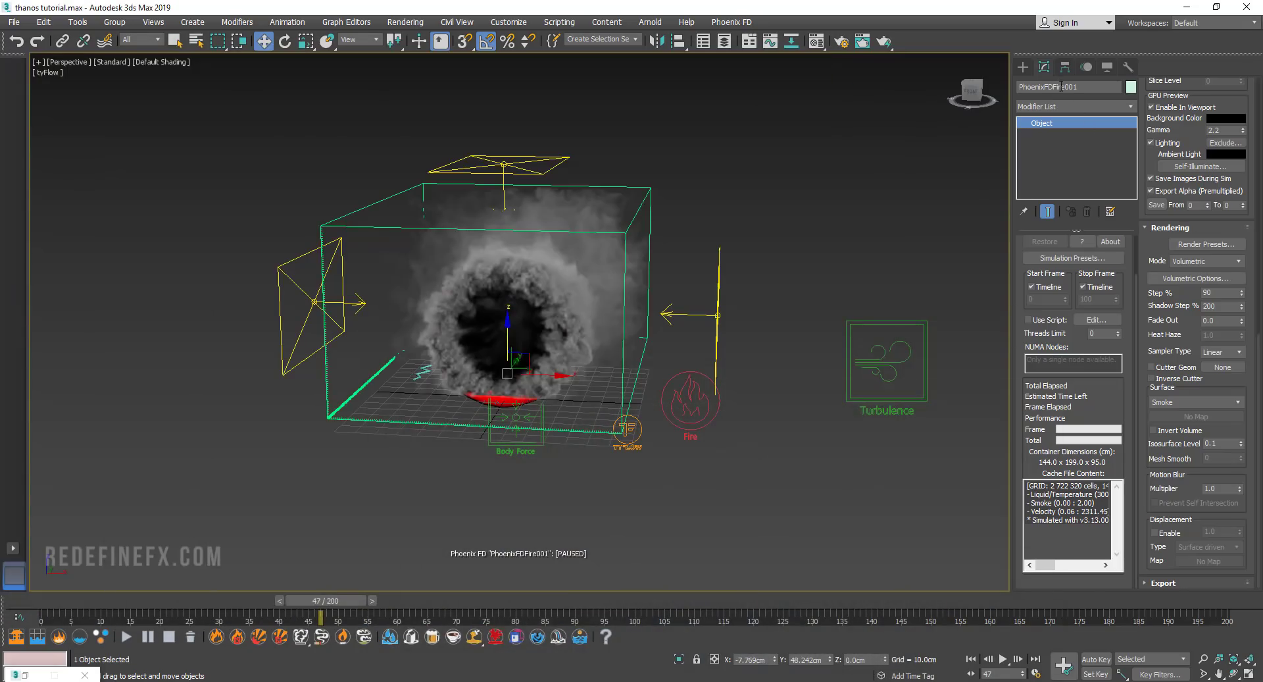
Create a small V-Ray plane light in front of the smoke portal, outside the simulation box
click(1024, 66)
click(1053, 86)
click(1047, 146)
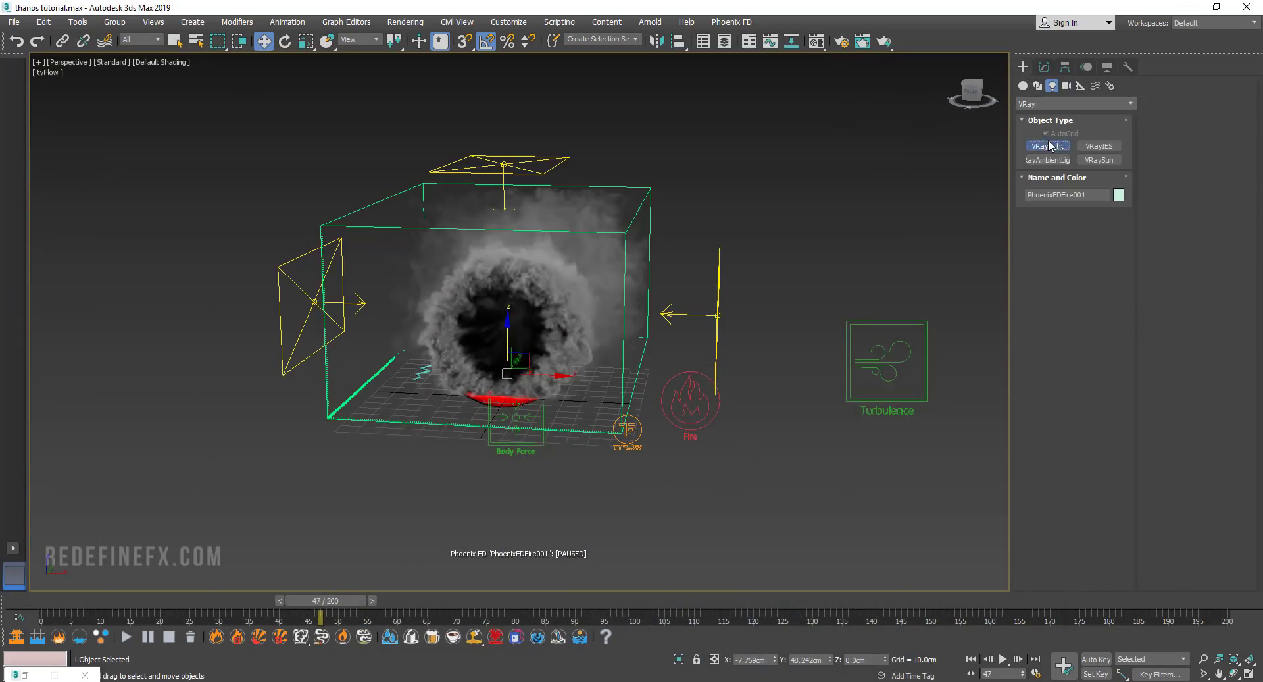
drag(554, 495, 581, 521)
key(w)
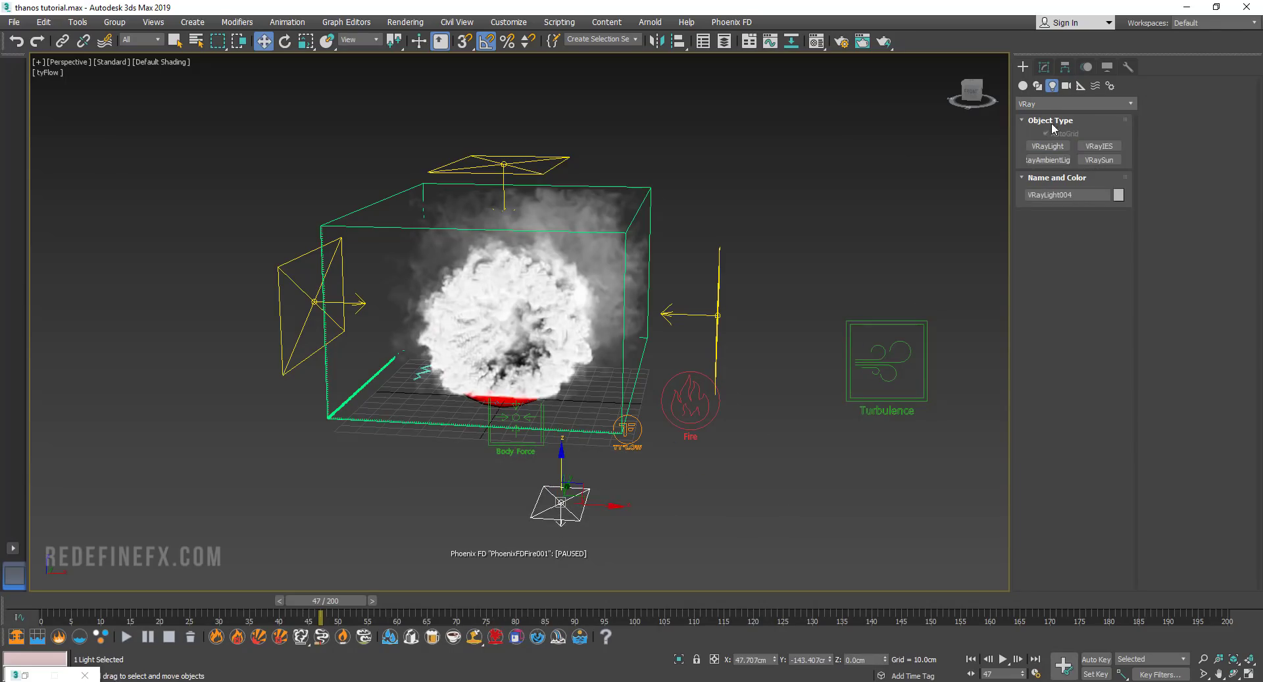
Change the new V-Ray light's type to Sphere and set its multiplier to 5
click(1044, 67)
click(1100, 261)
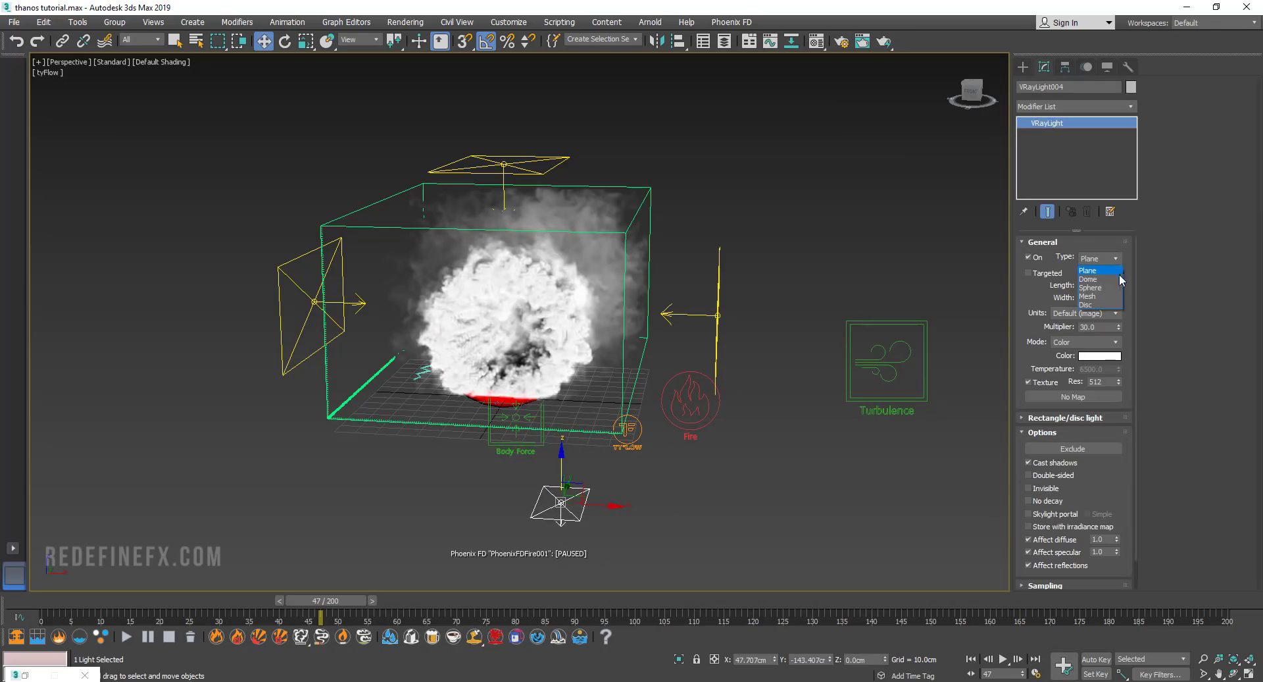
click(1095, 288)
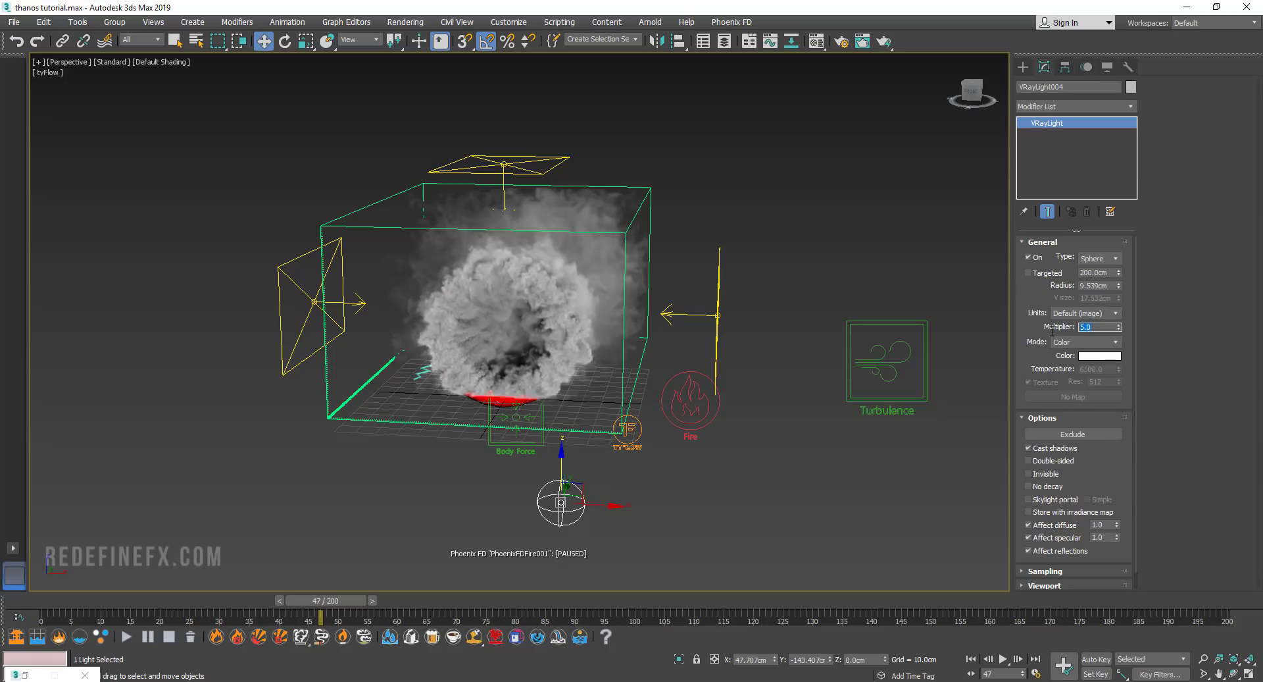
Change the sphere light's color from white to a bright sky blue
click(1098, 364)
click(1100, 357)
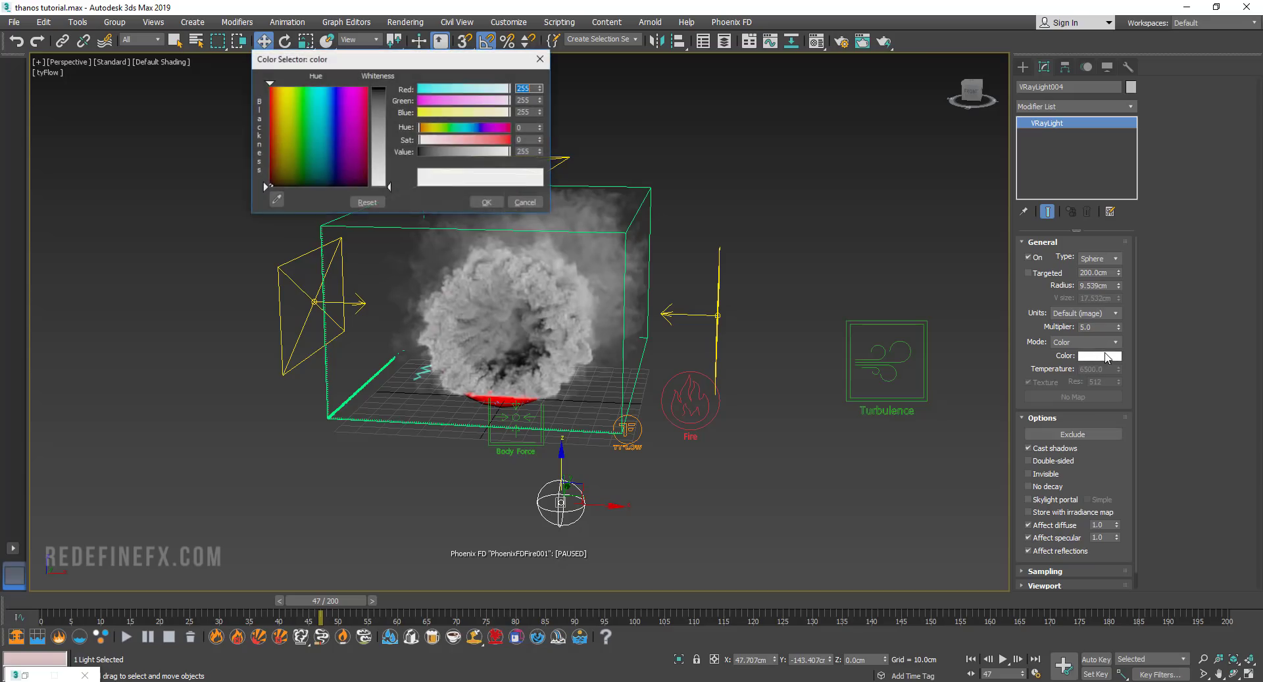
click(377, 99)
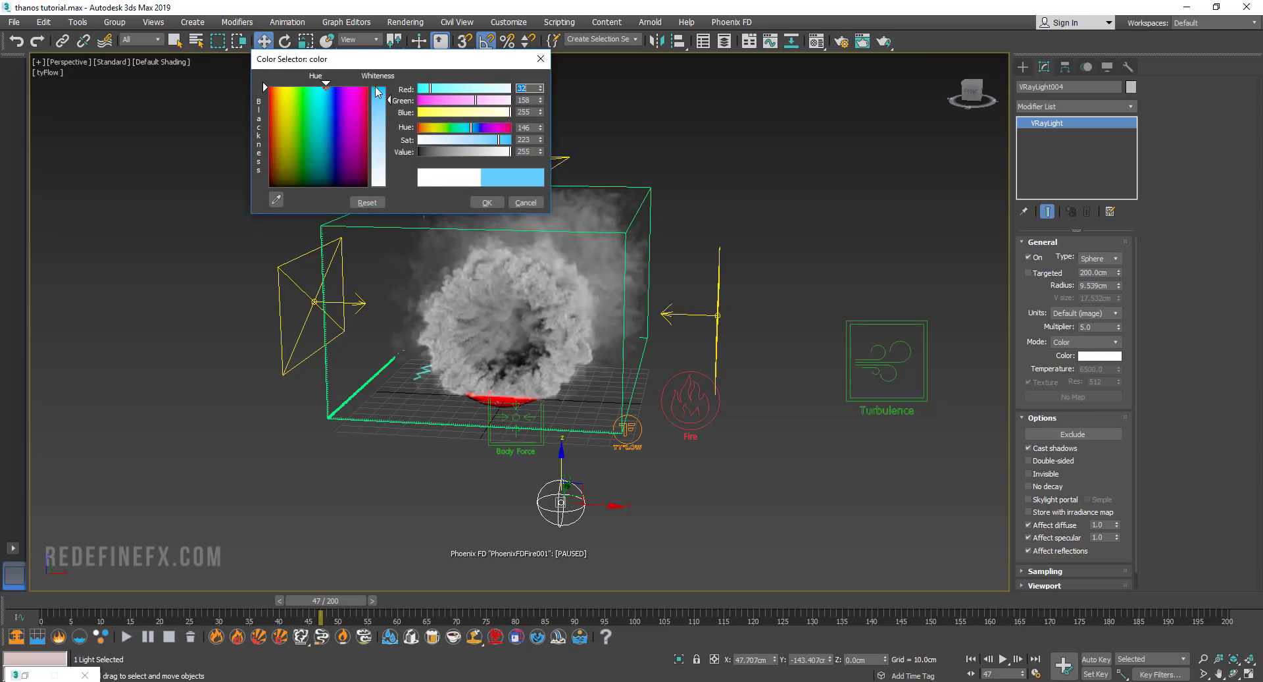
click(487, 202)
Exclude VRayLight004 from the Phoenix FD simulator's GPU preview lighting
alt+middle_drag(504, 311, 591, 469)
drag(480, 460, 480, 459)
scroll(1185, 384, down, 5)
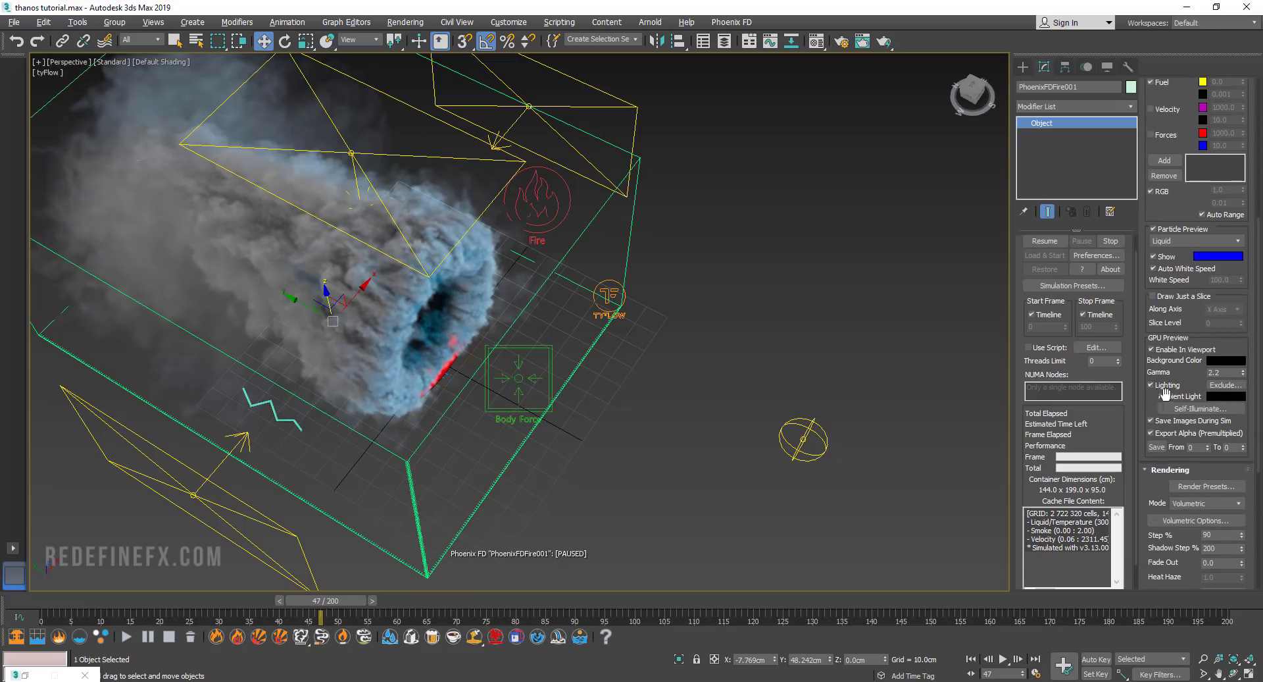
click(1222, 385)
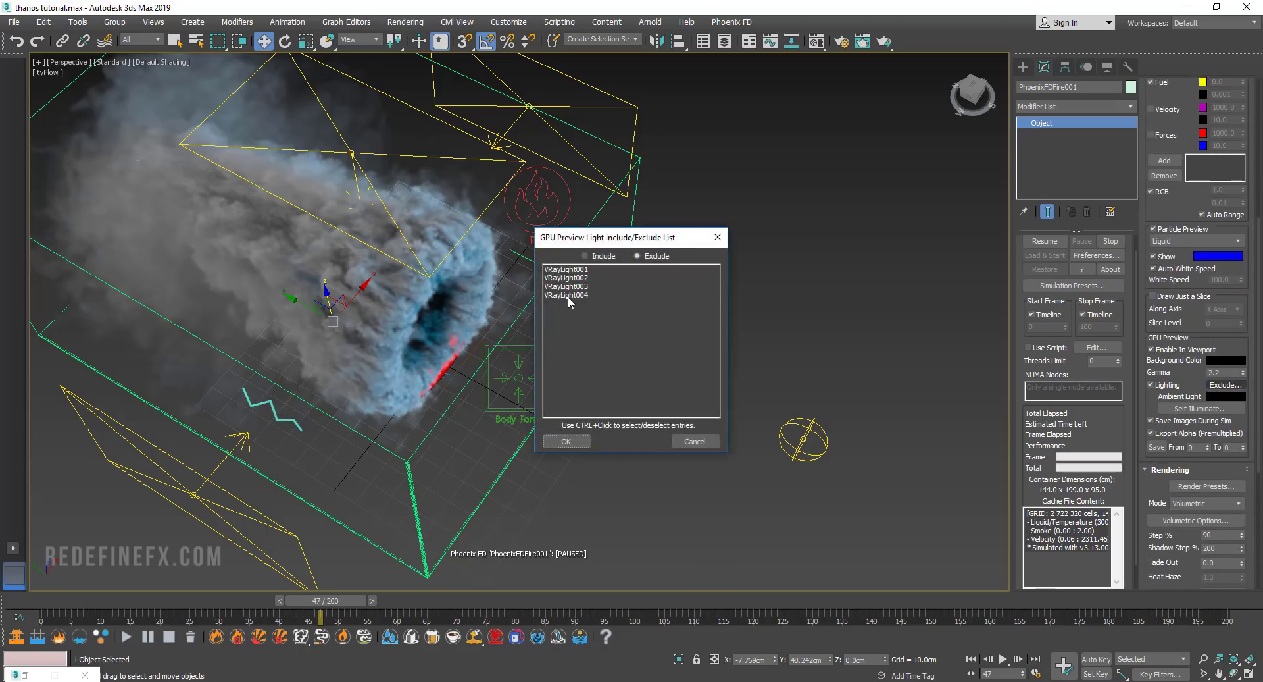
click(567, 296)
click(564, 441)
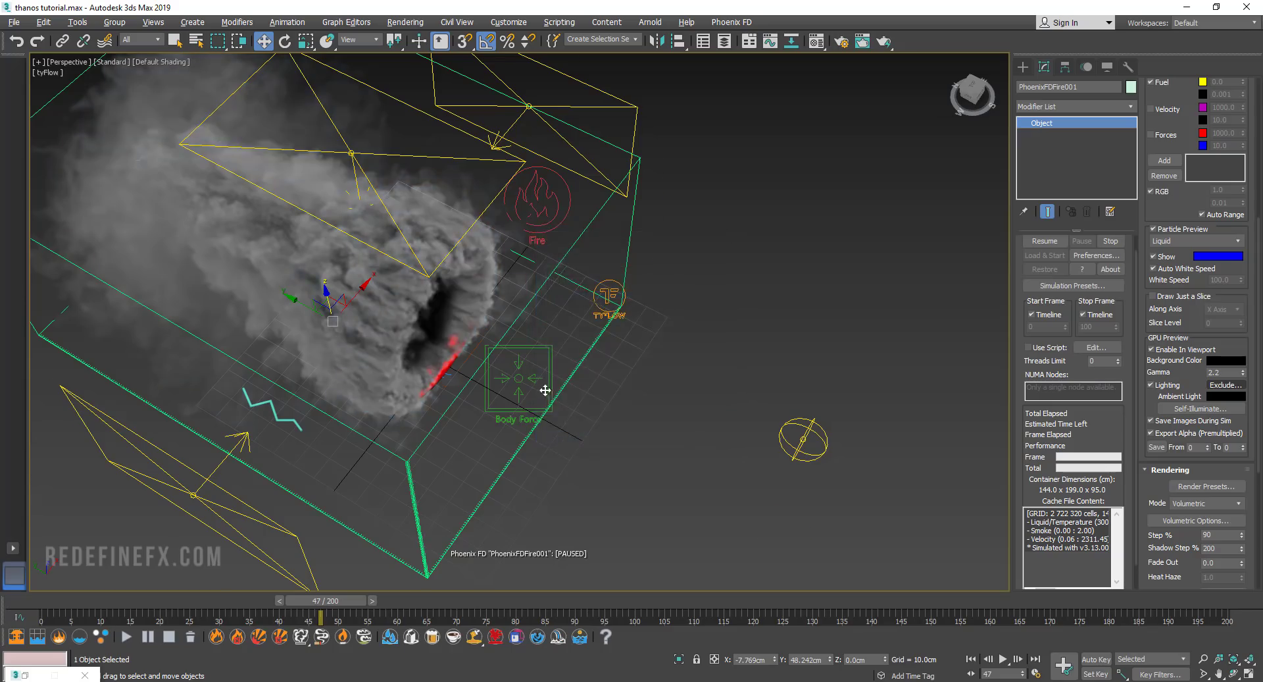
Move the blue sphere light from in front of the portal into the smoke tunnel and raise it to the ring's center height
alt+middle_drag(545, 390, 528, 284)
alt+middle_drag(449, 268, 663, 332)
drag(863, 334, 885, 309)
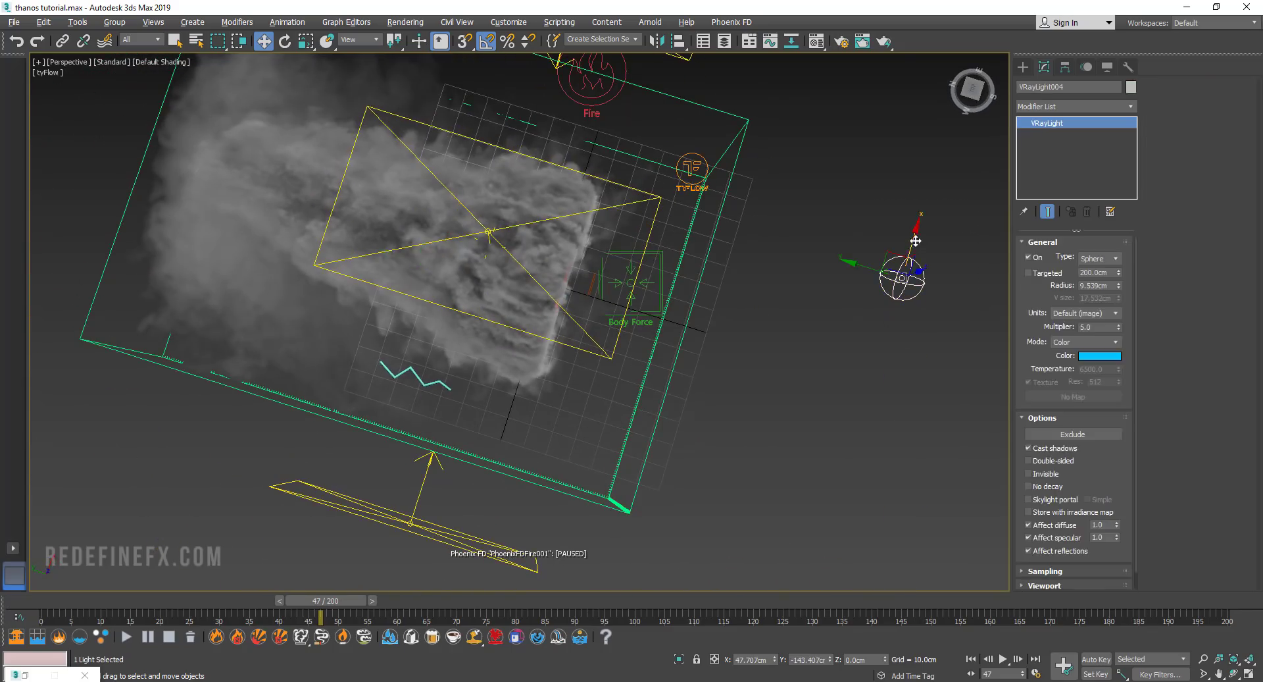
drag(915, 241, 872, 333)
key(alt+w)
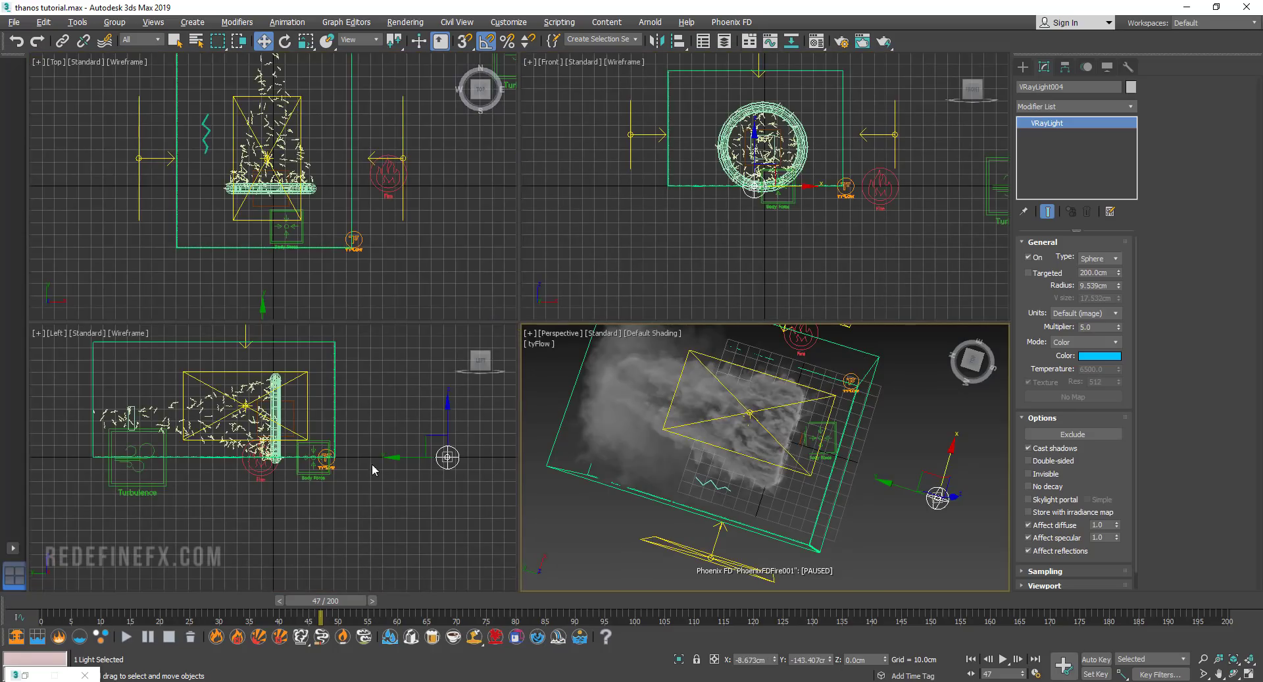
right_click(413, 456)
drag(473, 456, 251, 457)
drag(228, 404, 227, 362)
Fine-tune the sphere light's position in the top and front views so it sits centered behind the portal ring
drag(257, 418, 262, 419)
scroll(234, 73, up, 3)
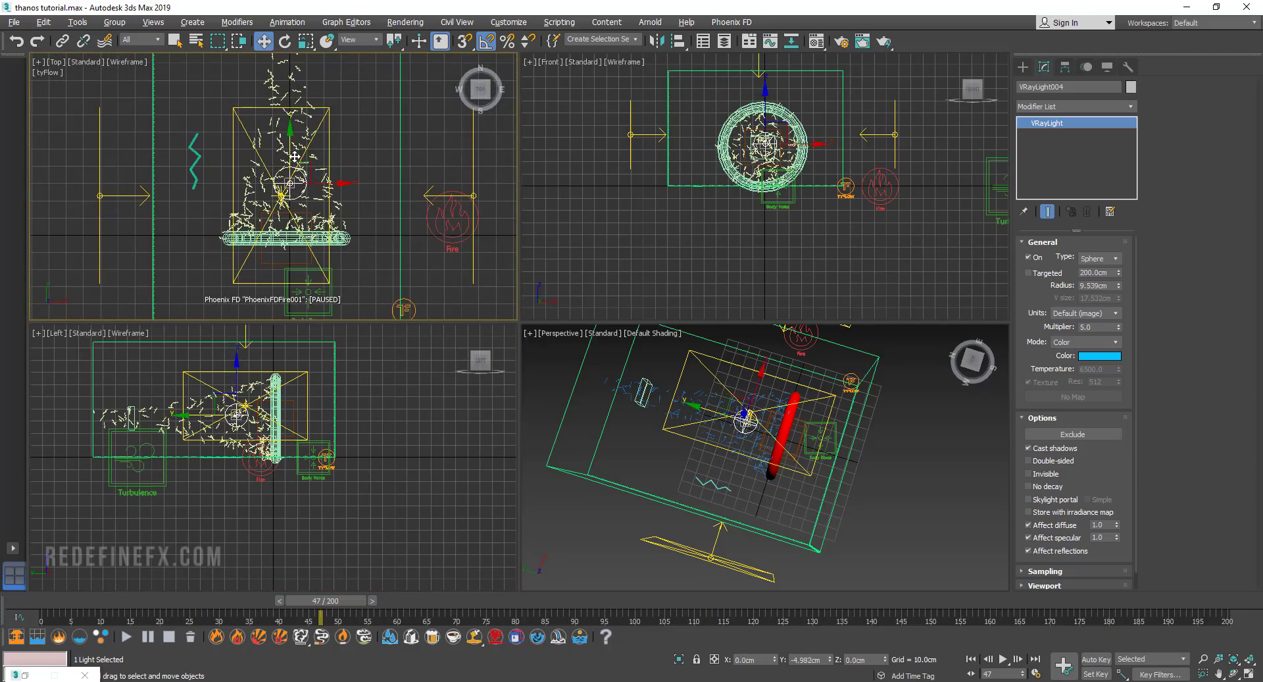
drag(294, 155, 299, 165)
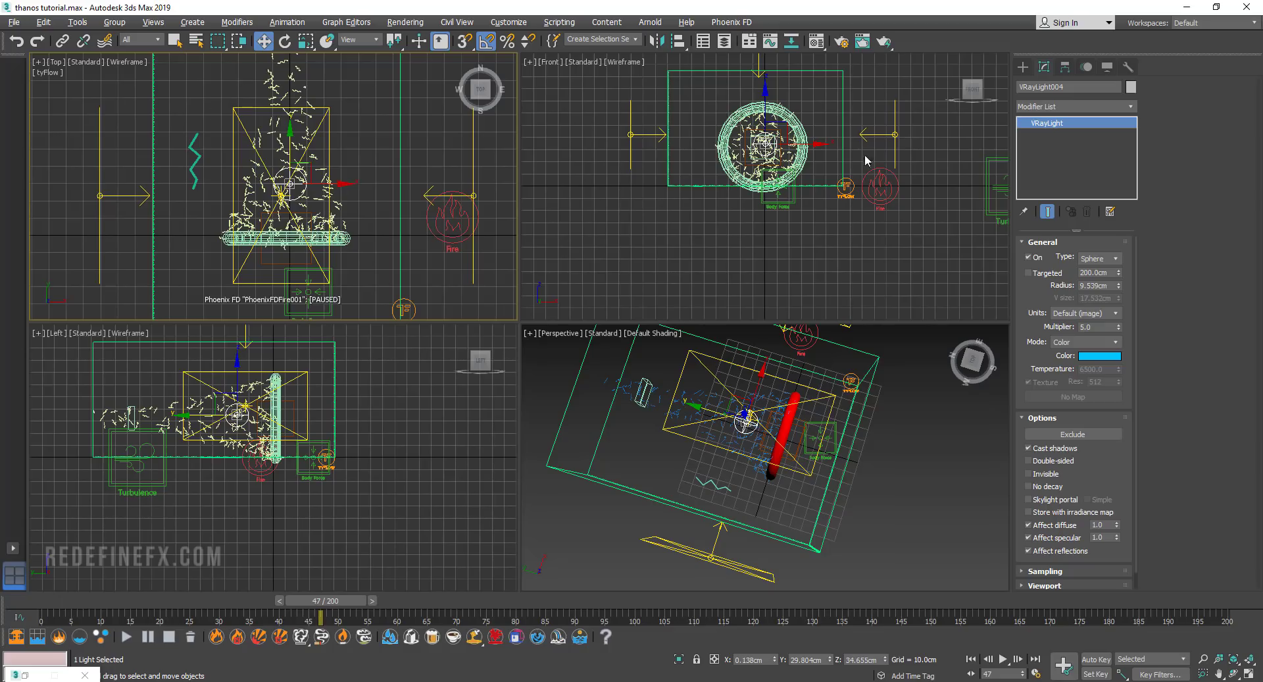
mouse_move(799, 144)
mouse_down()
mouse_move(763, 115)
mouse_move(789, 145)
mouse_up()
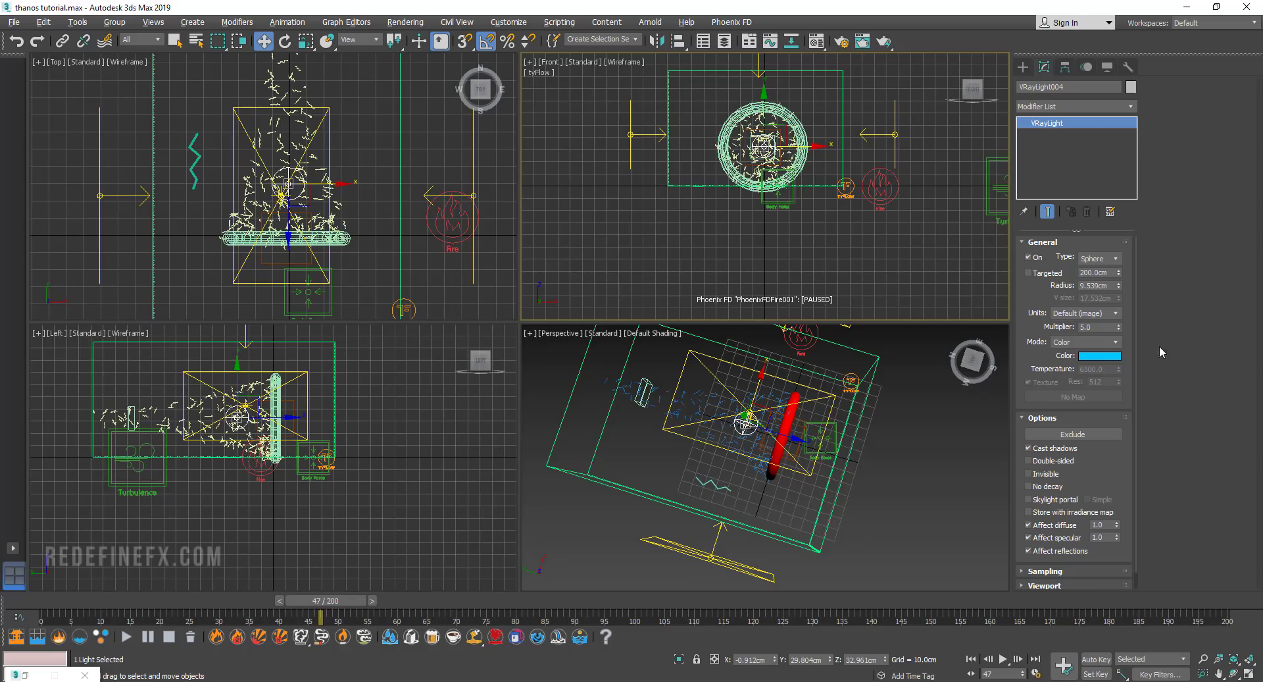
Make the sphere light invisible and frame the portal at an angle from the front in the perspective view
alt+middle_drag(809, 467, 679, 387)
alt+middle_drag(533, 291, 580, 306)
scroll(581, 305, up, 3)
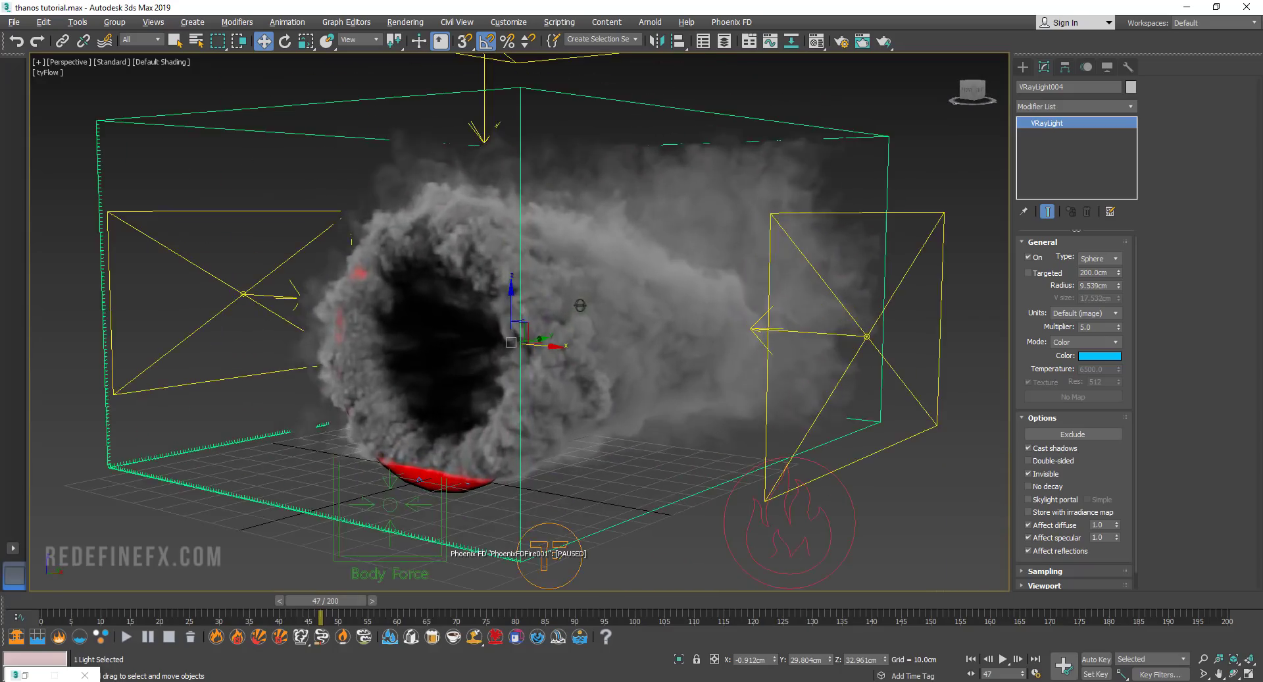
Set the V-Ray bucket image sampler's max subdivs to 4 and check the light cache settings
click(842, 41)
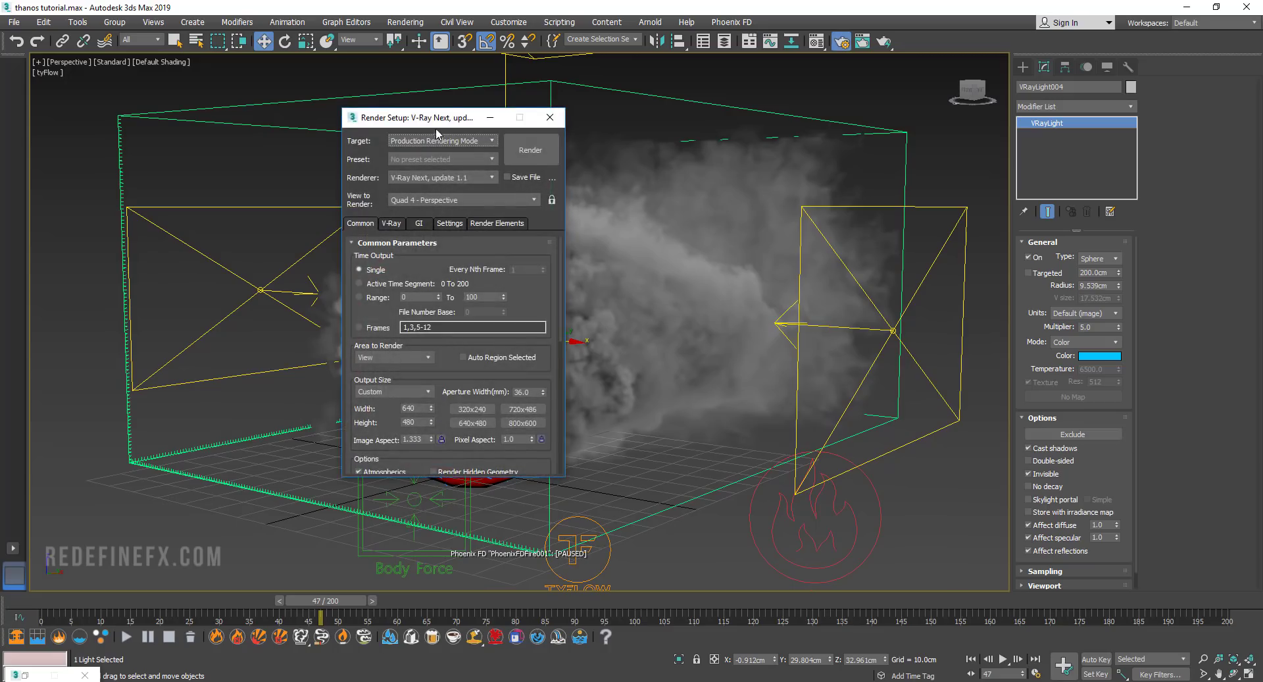
click(309, 197)
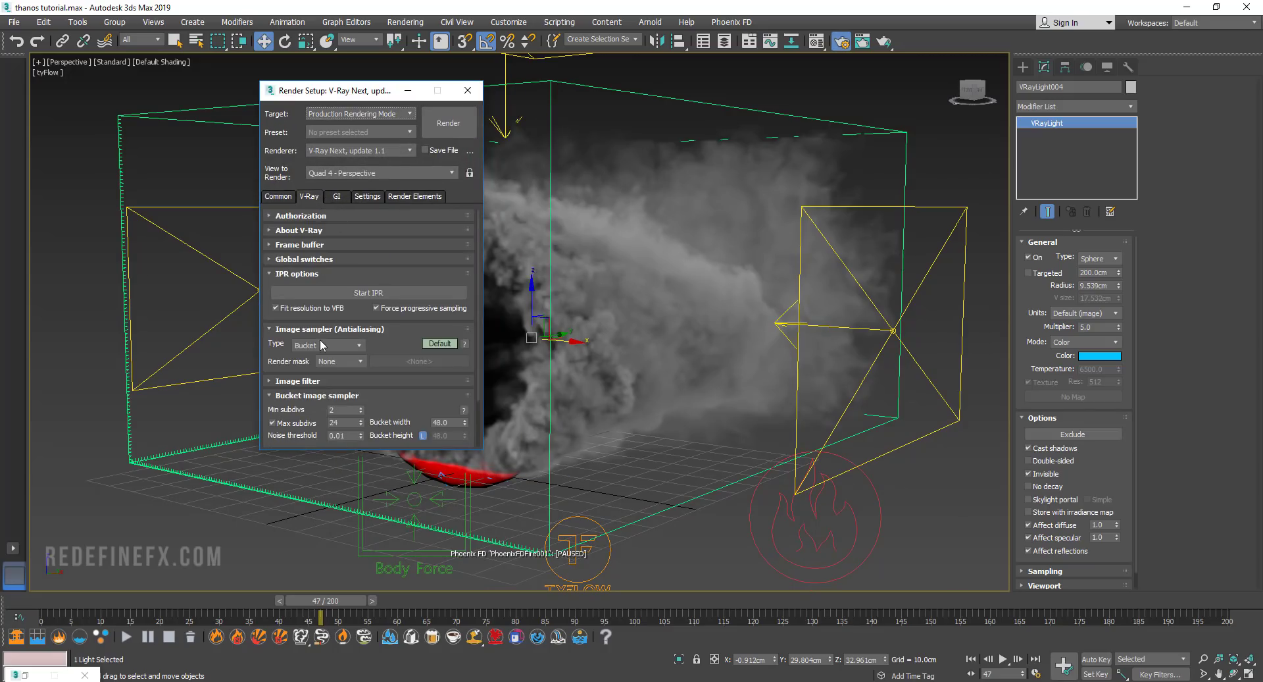
scroll(381, 405, down, 2)
drag(350, 366, 302, 367)
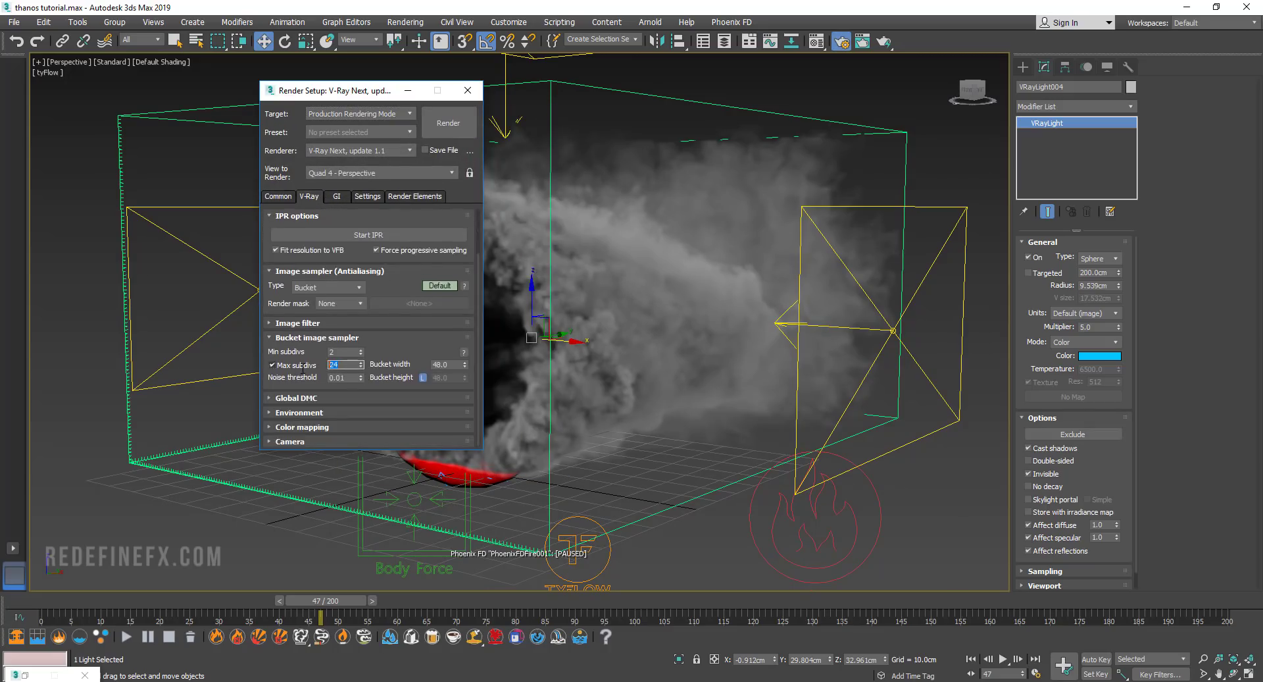
text(4)
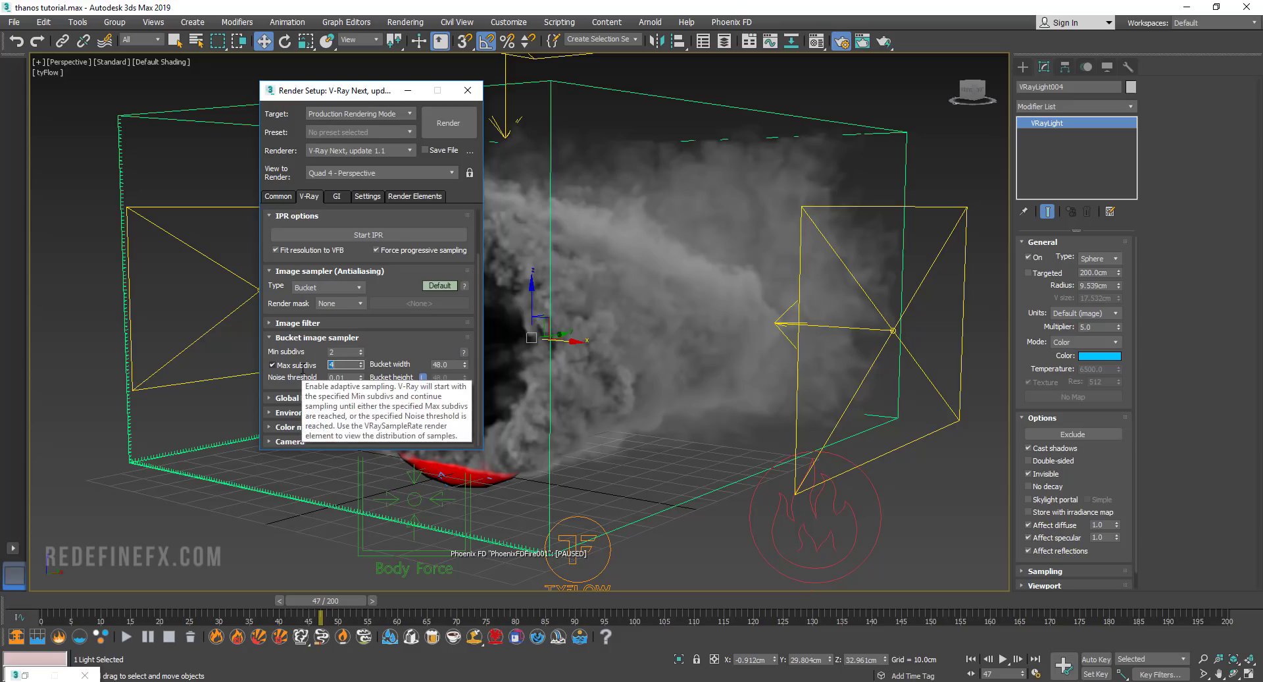
click(341, 197)
click(315, 297)
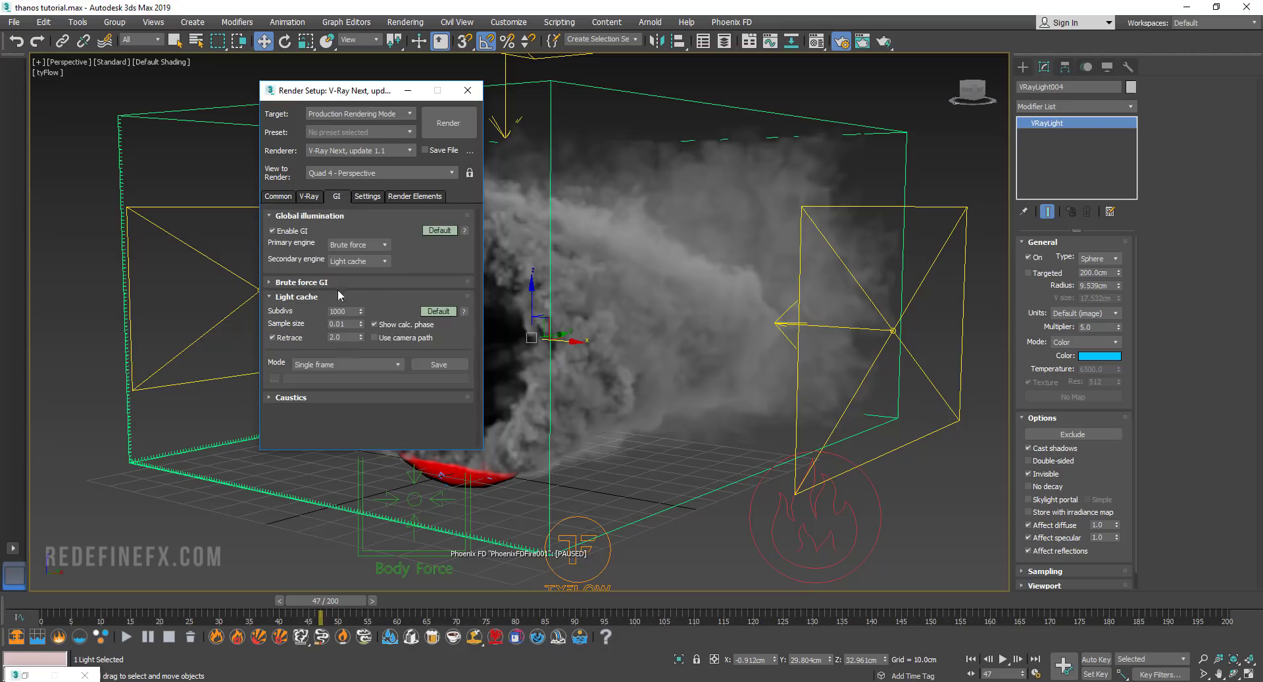
click(309, 196)
Set the render output size to the HDTV preset at 1280x720
click(278, 196)
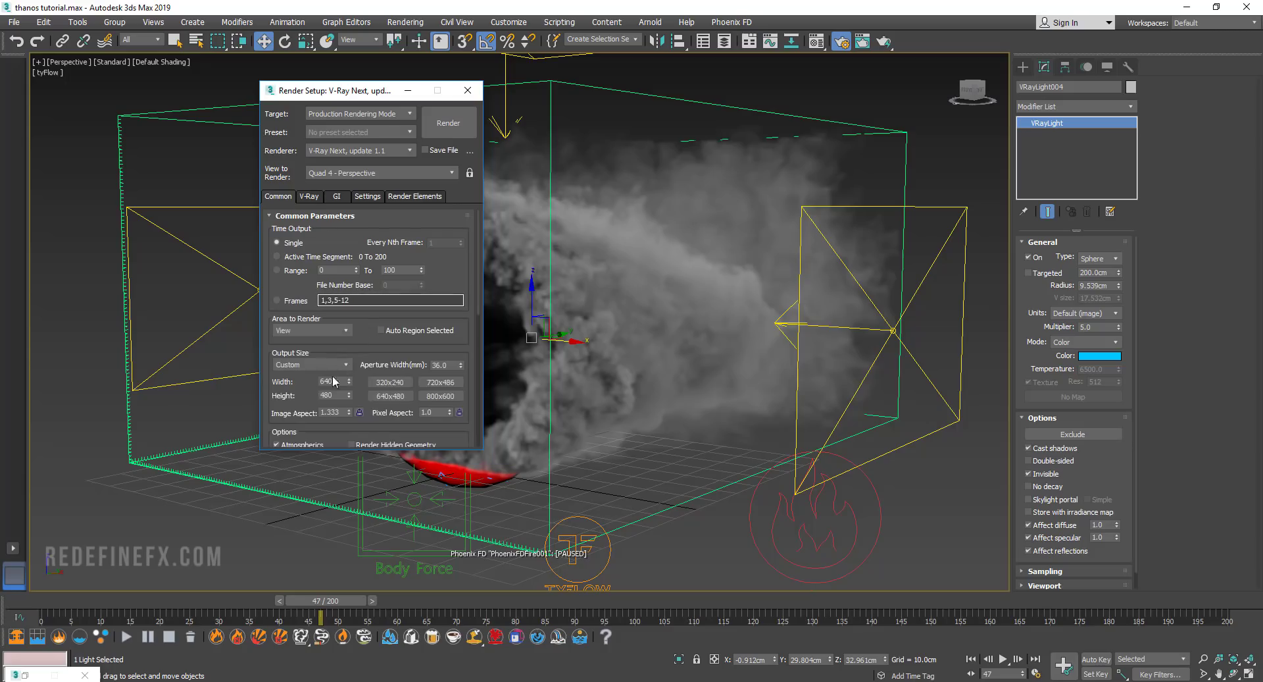
click(307, 364)
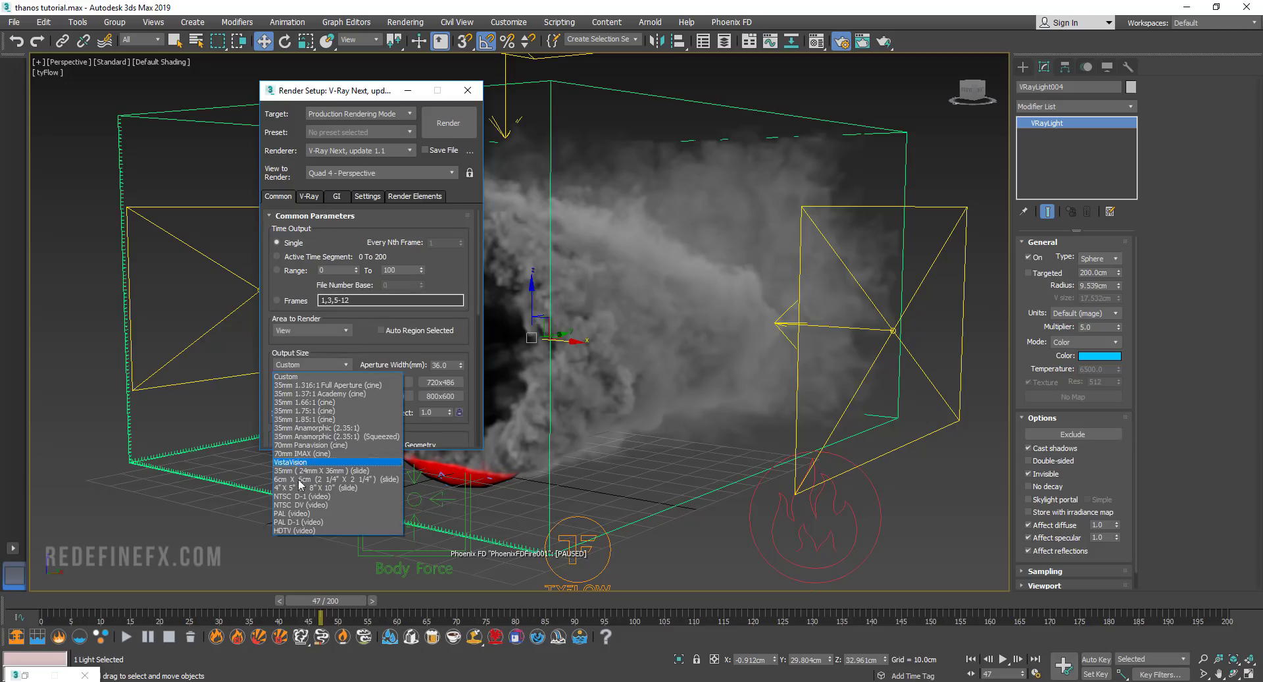
click(290, 524)
click(391, 395)
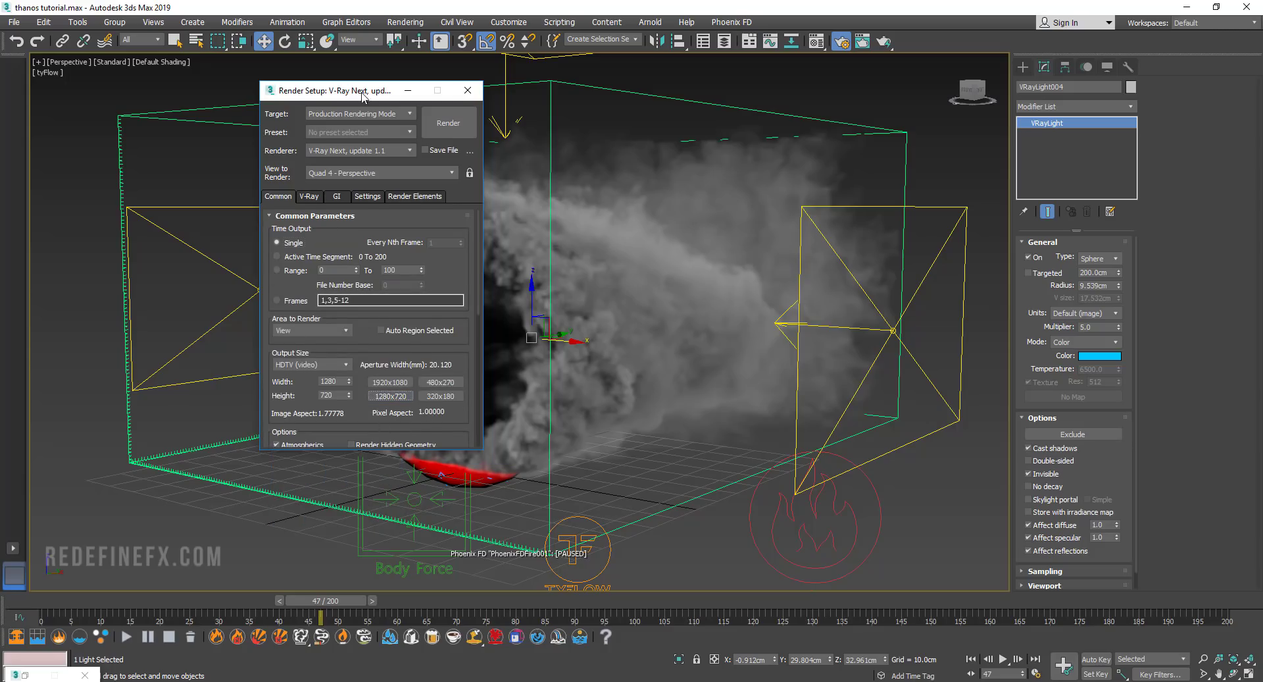
drag(362, 94, 202, 110)
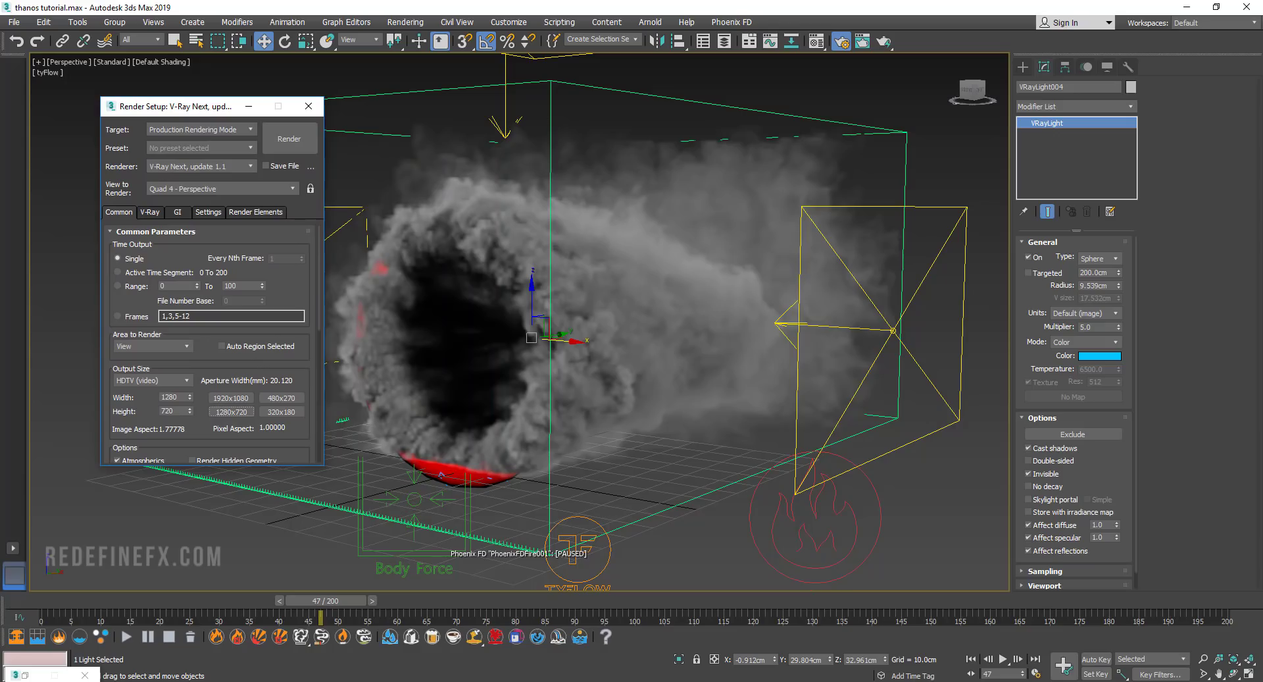
Render the perspective view at frame 47 and inspect the blue glow and lightning up close
key(shift+q)
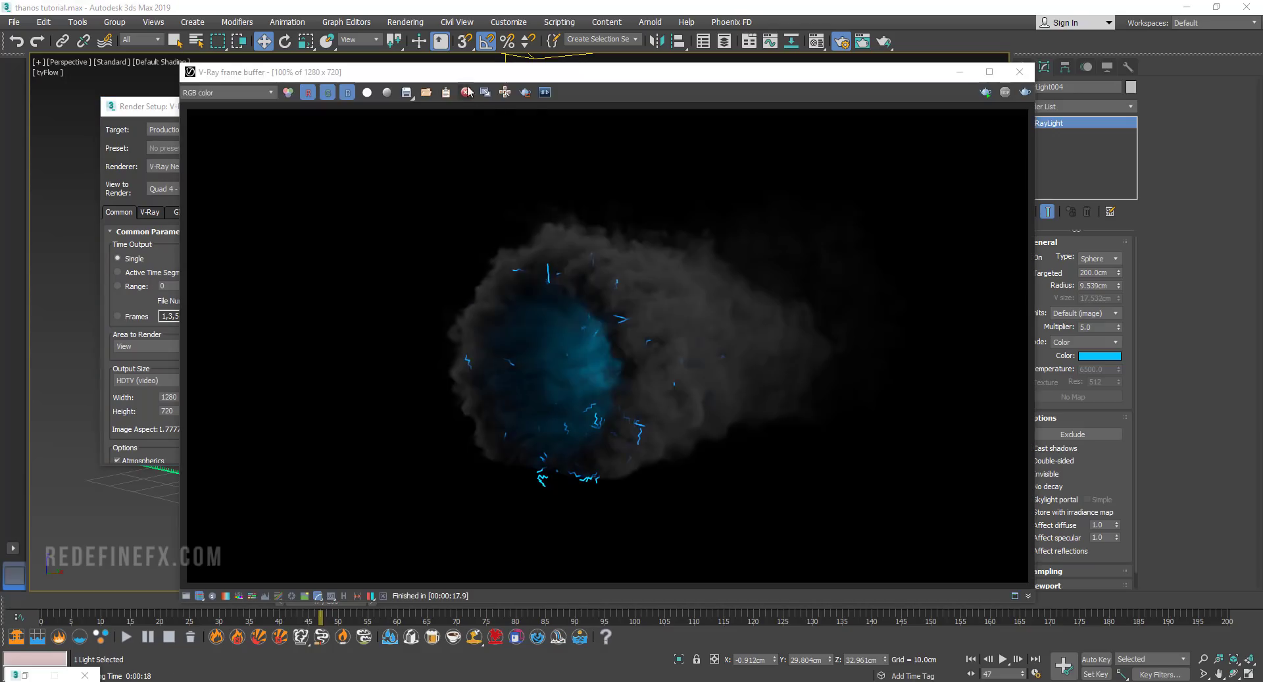
drag(464, 74, 406, 59)
scroll(468, 269, up, 1)
middle_drag(694, 302, 644, 211)
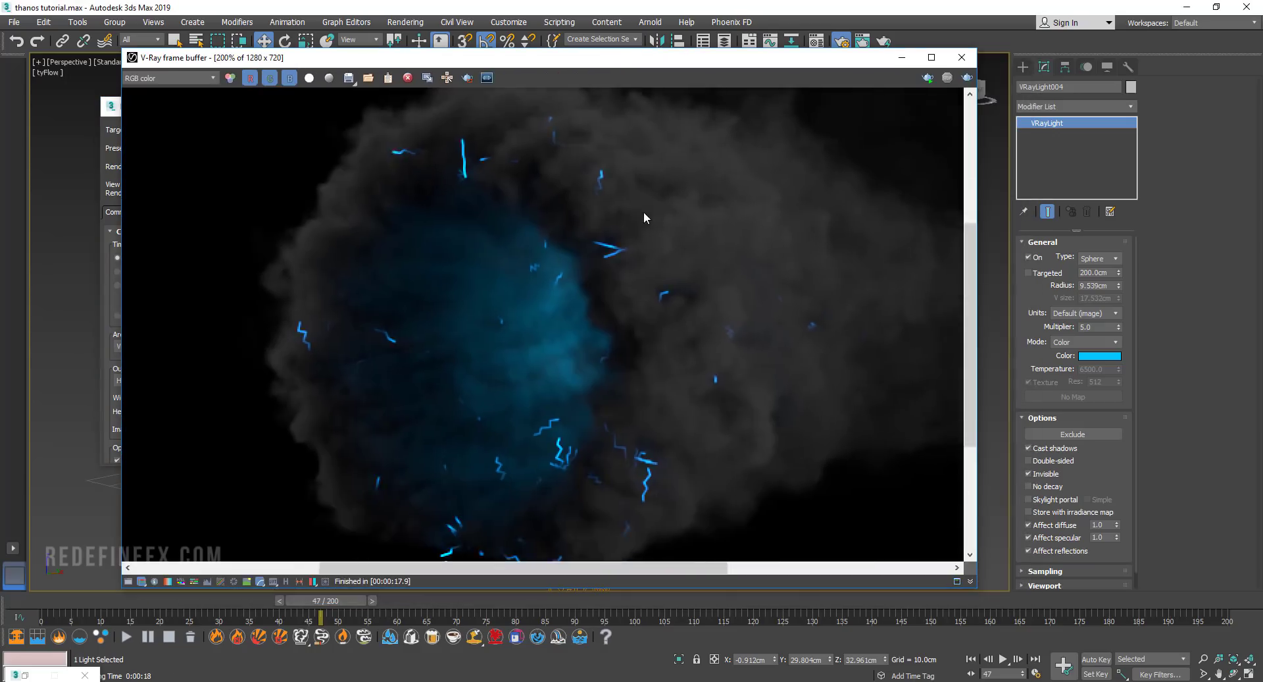
scroll(644, 211, down, 1)
Compare the render with the reference video thanos02.mov, then minimize the video and the frame buffer
click(809, 681)
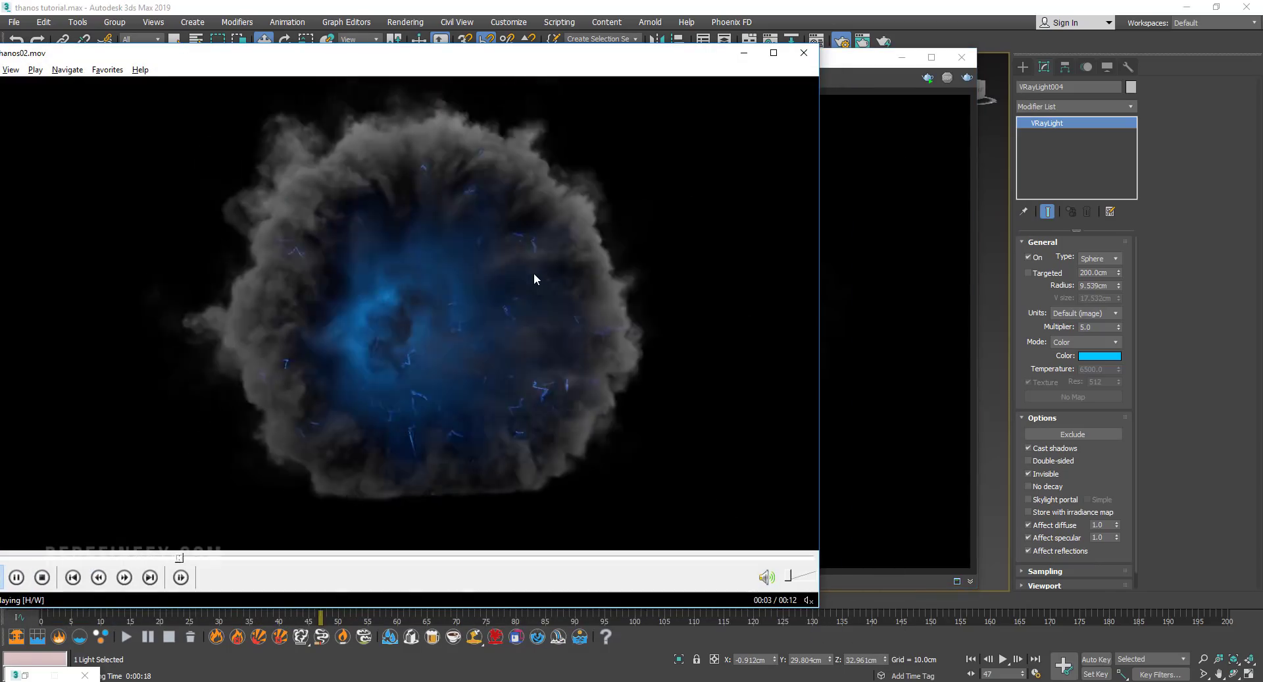
click(525, 115)
drag(515, 66, 735, 76)
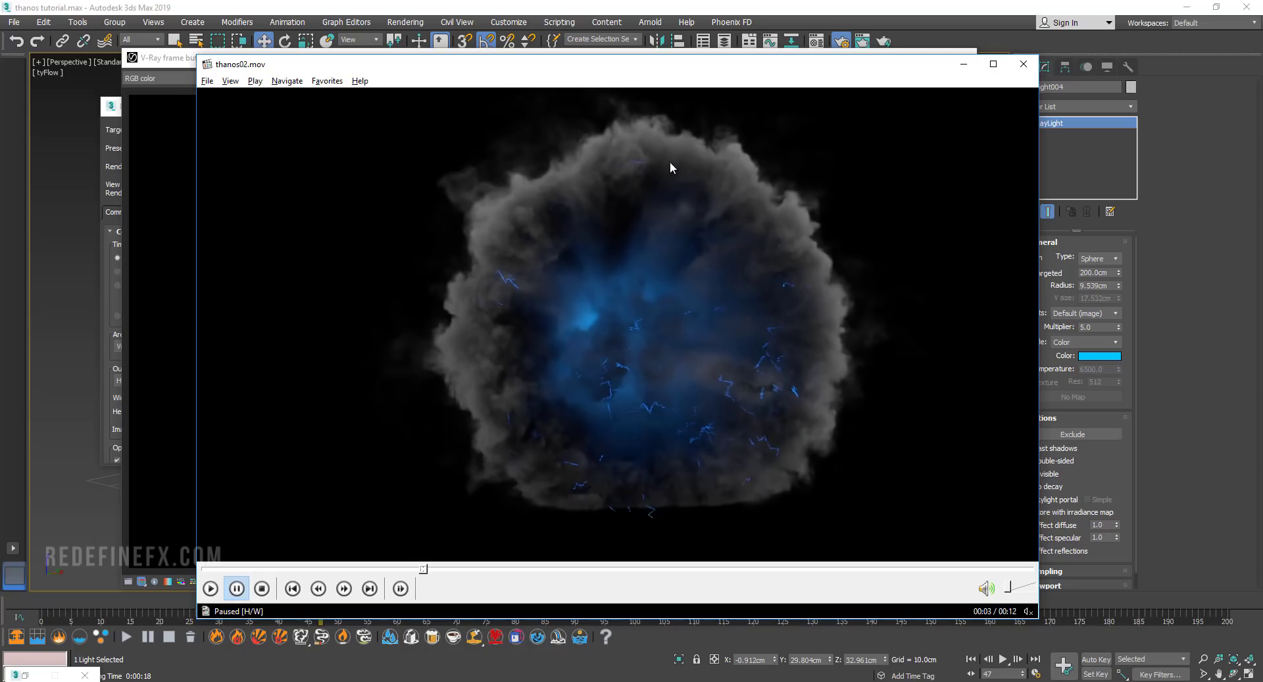
click(964, 64)
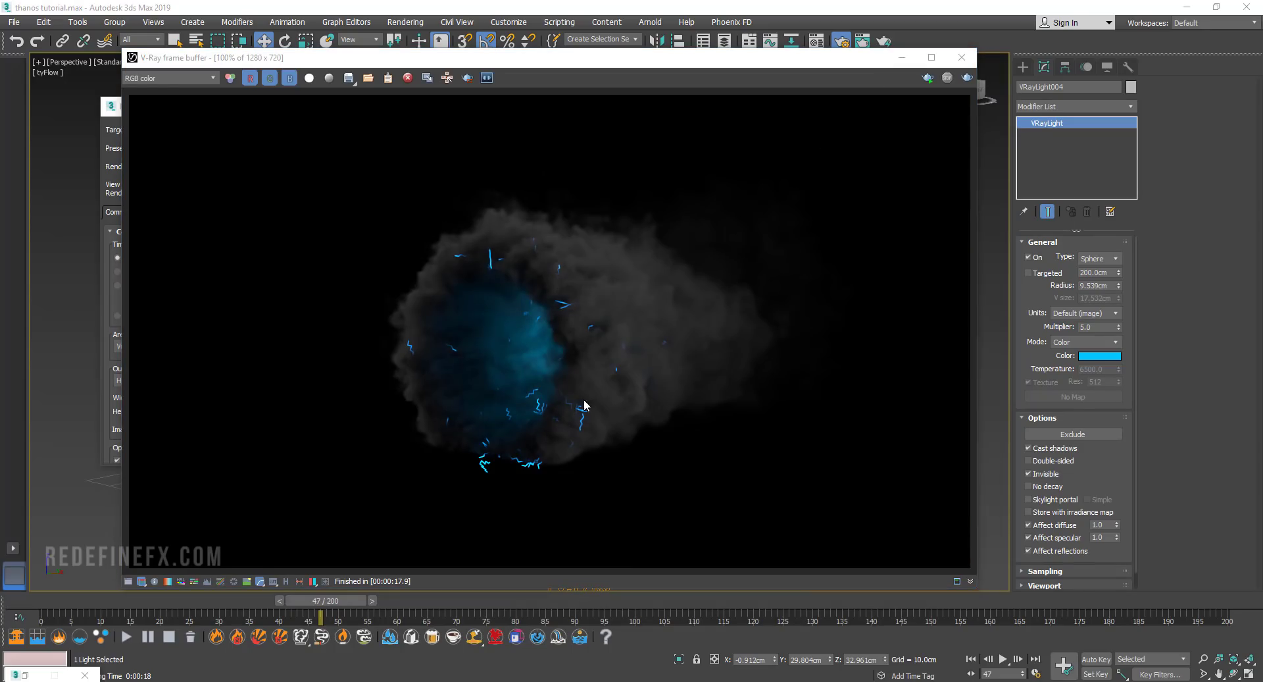
click(902, 57)
Set the blue V-Ray light material's color multiplier to 1
click(816, 42)
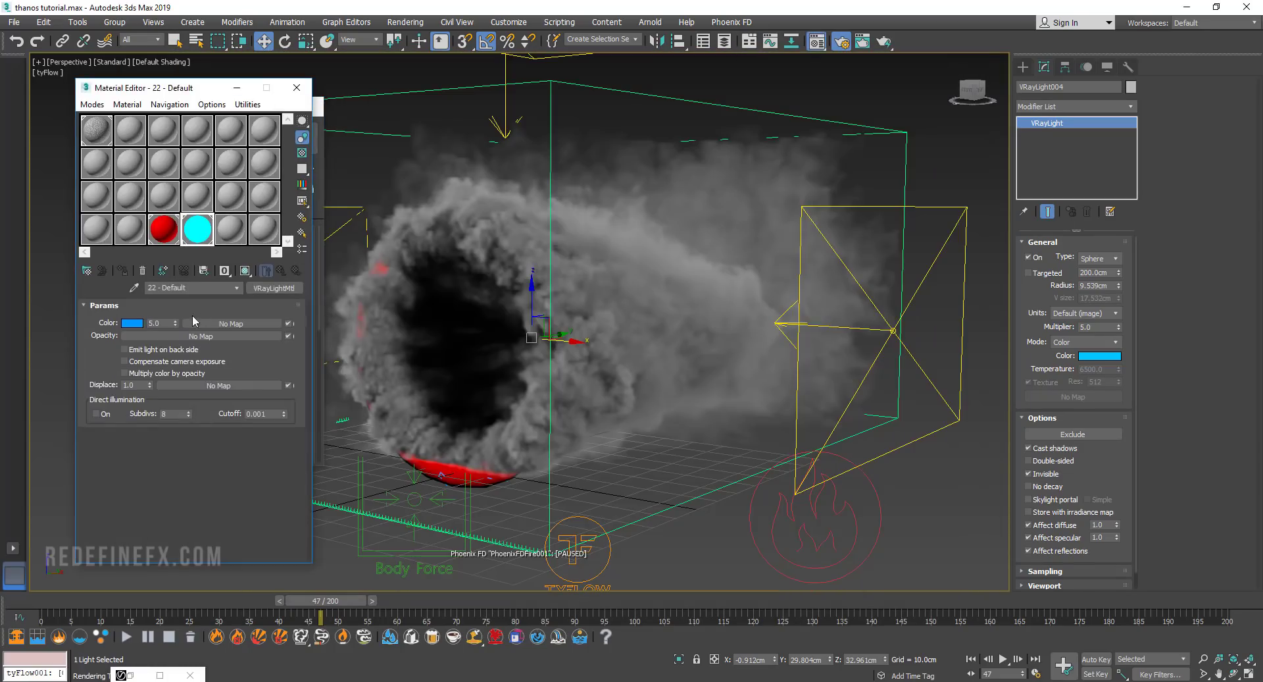
double_click(160, 323)
text(1)
key(Return)
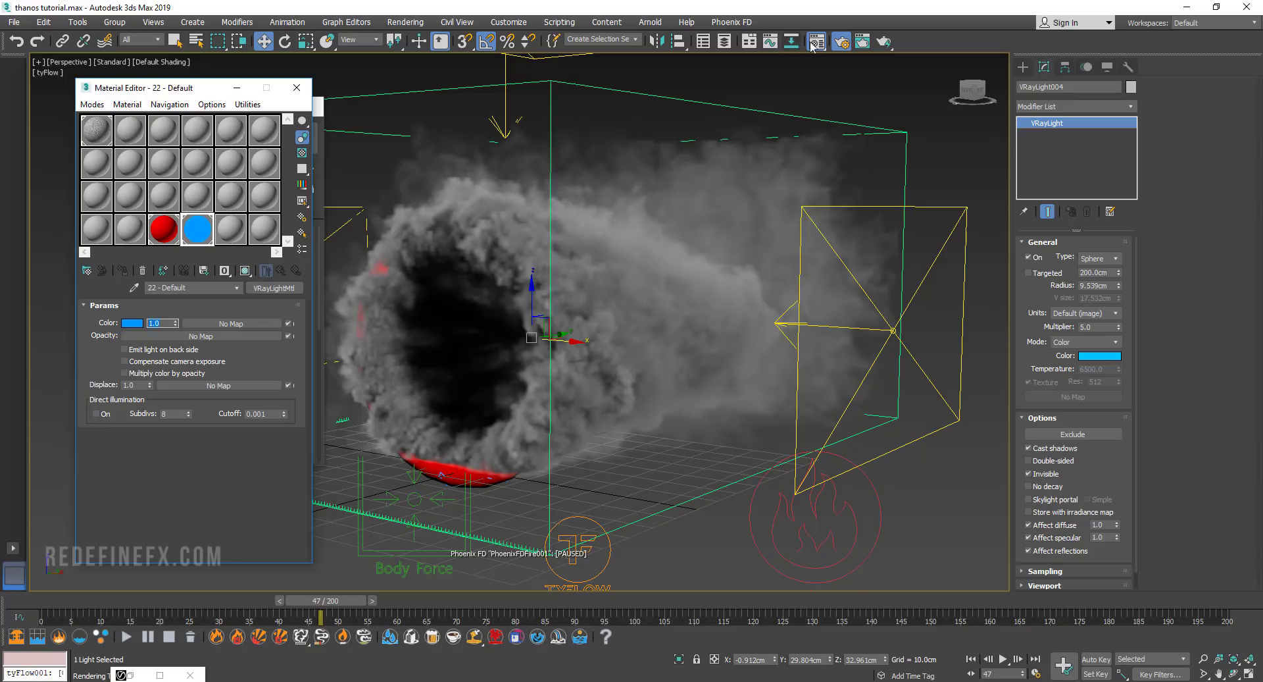
Add a VRaySelfIllumination render element to output the lightning as a separate pass
click(842, 42)
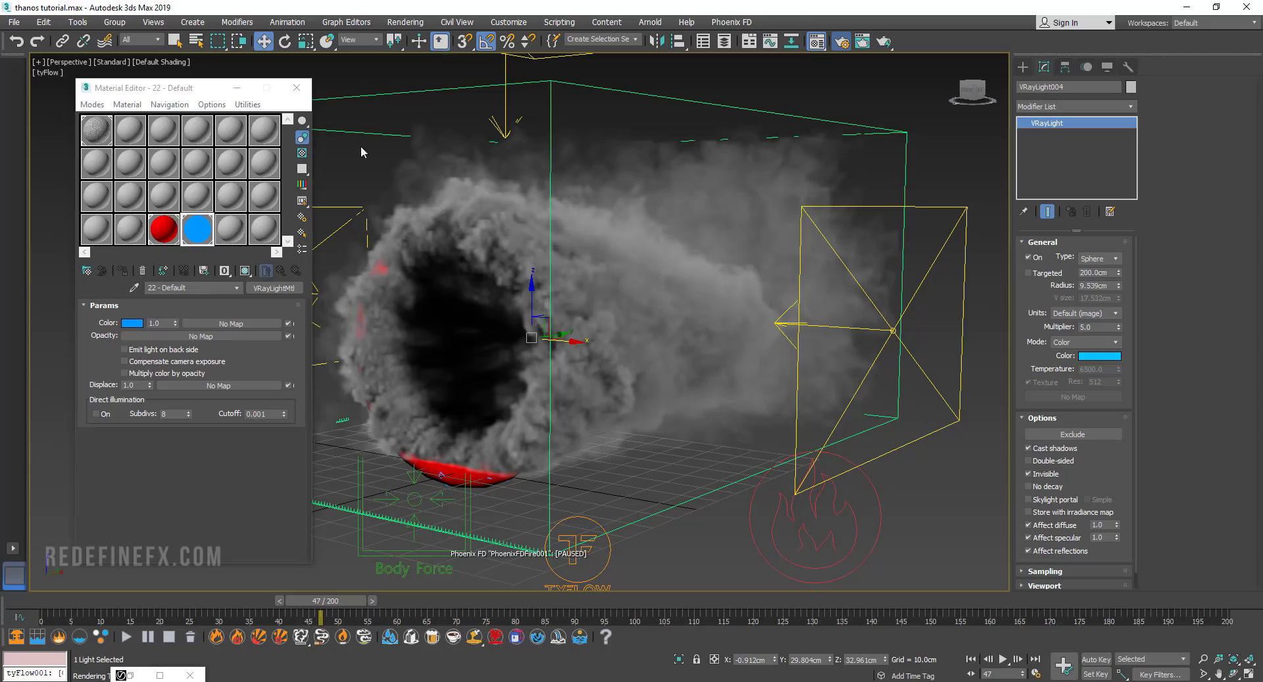
key(F10)
click(255, 212)
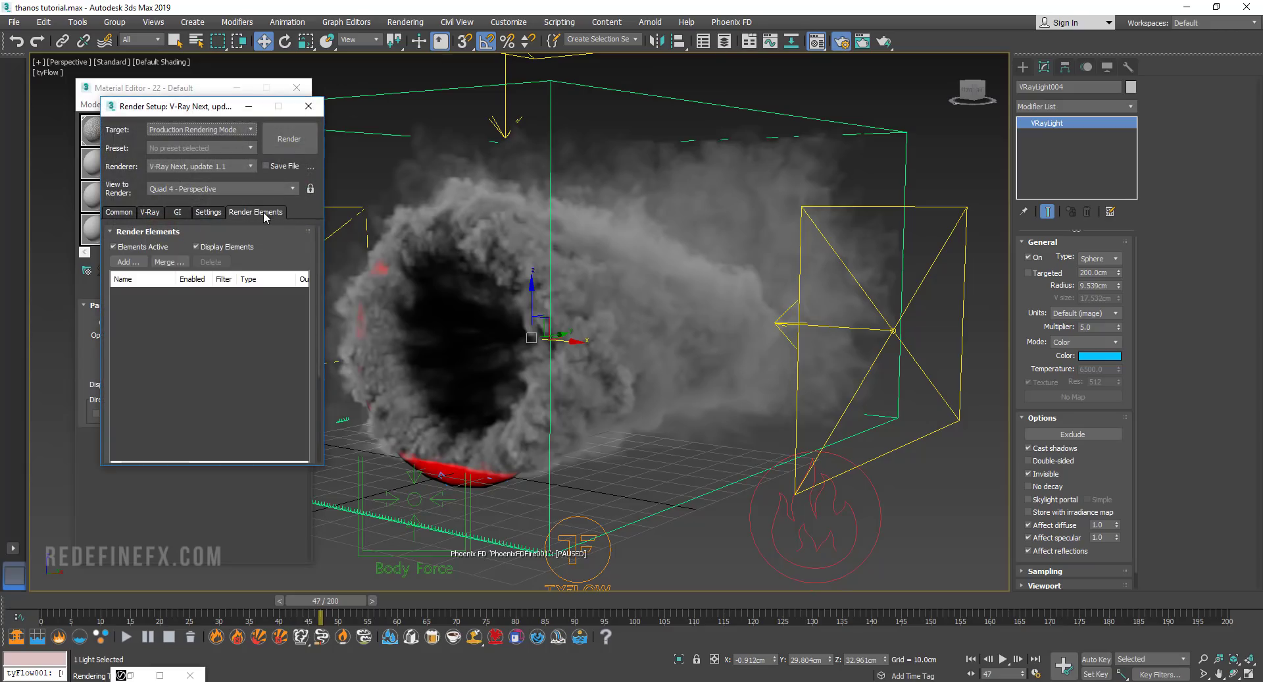
click(144, 262)
scroll(300, 313, down, 5)
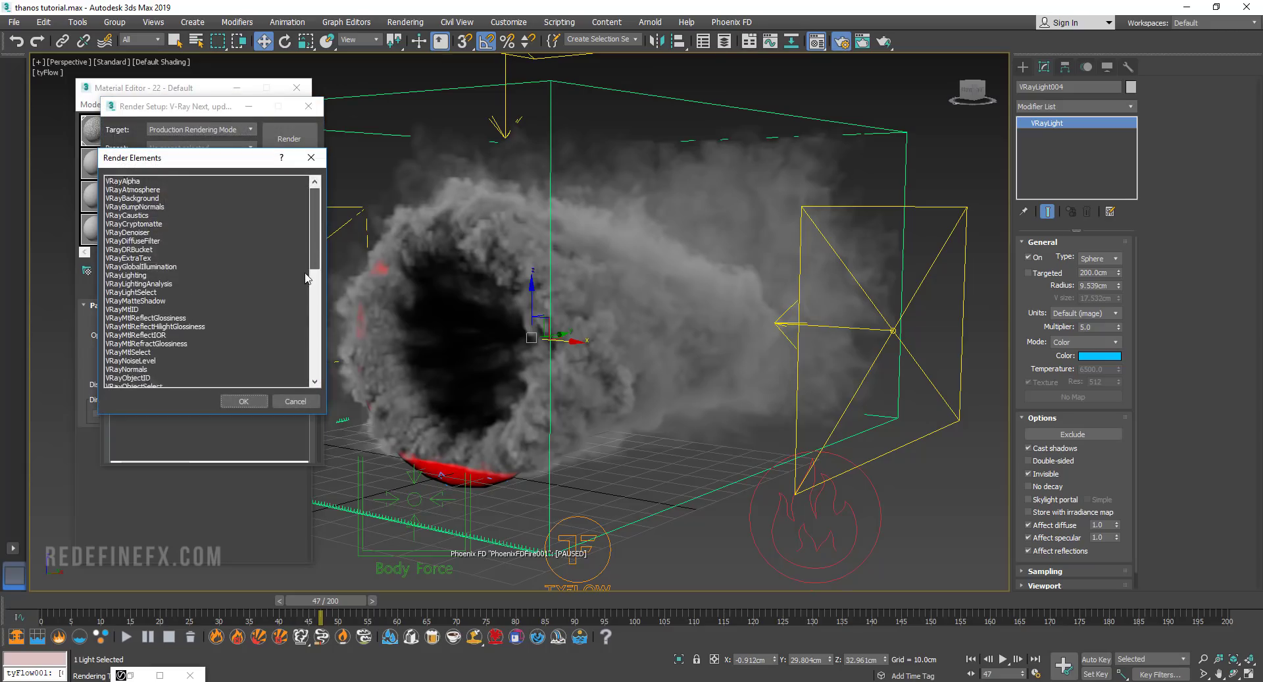
scroll(299, 310, down, 1)
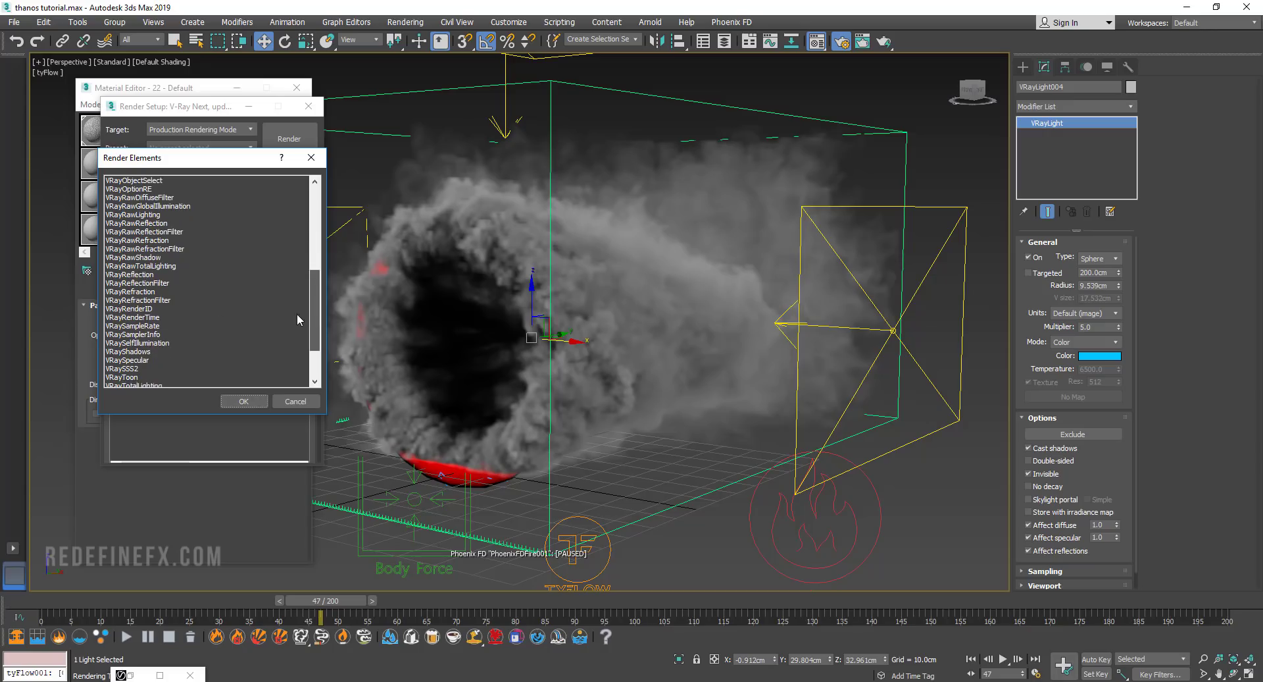
double_click(141, 341)
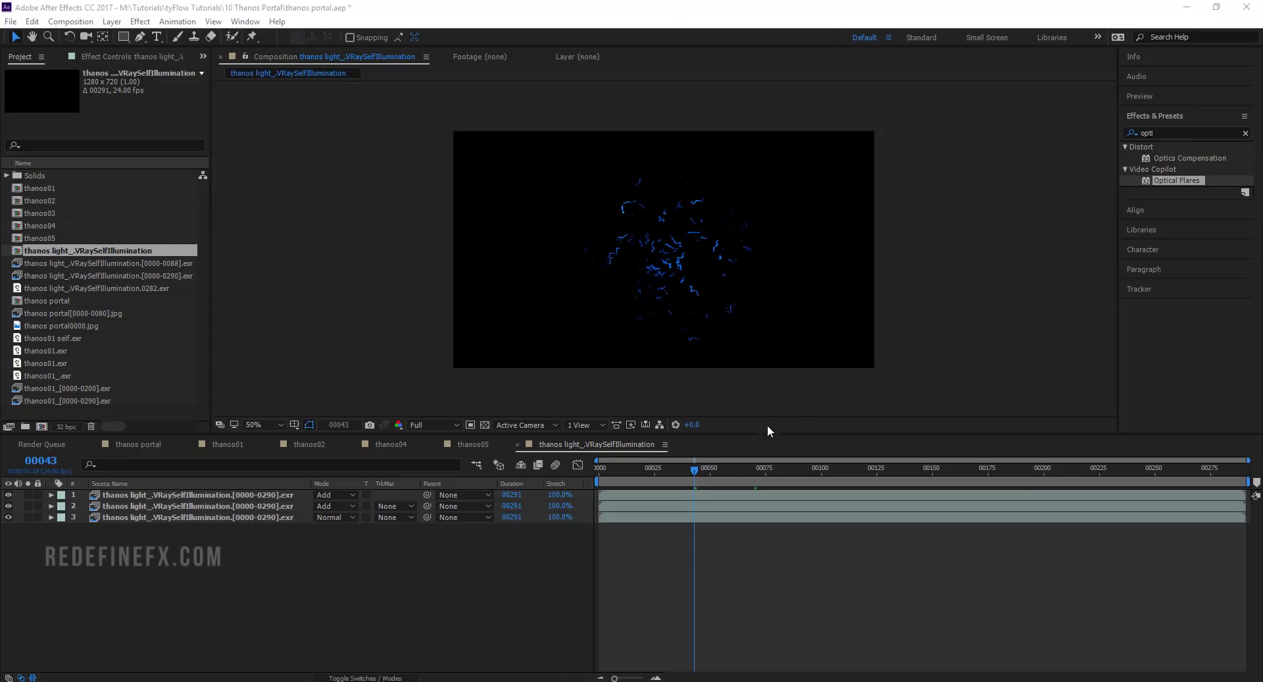
Switch to After Effects, scrub the VRaySelfIllumination composition, compare it with thanos05, and select the lightning composition's top layer
drag(637, 468, 931, 496)
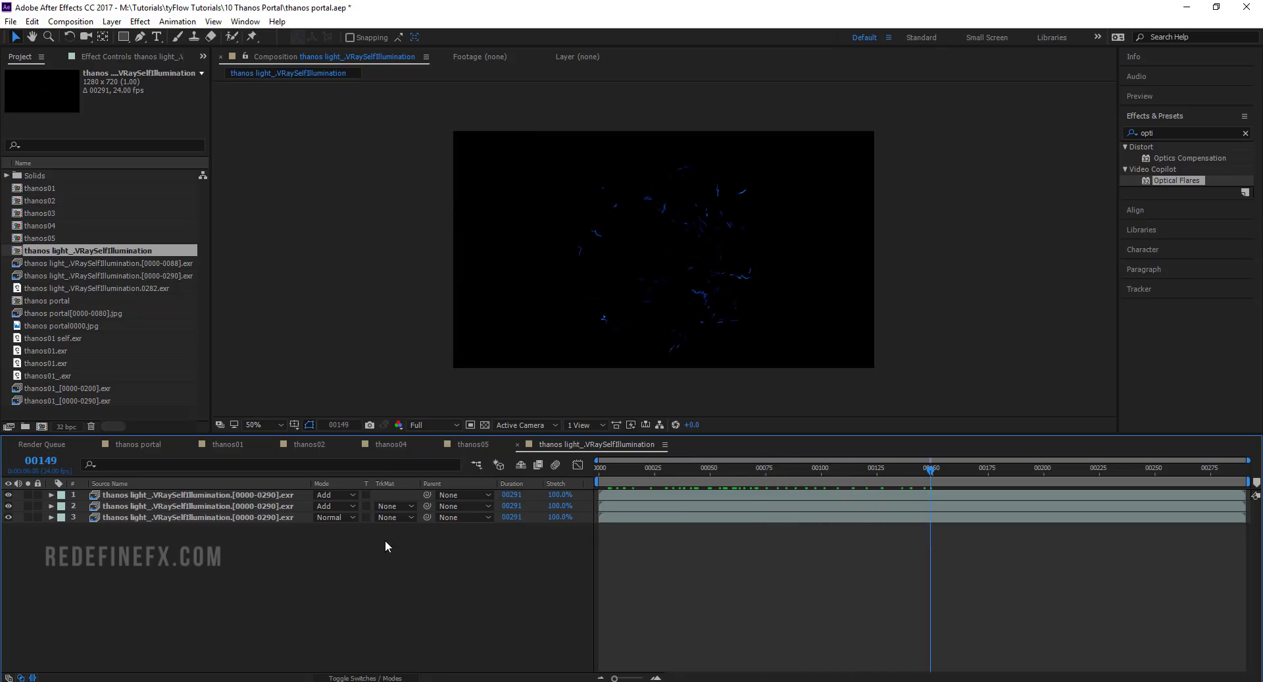
click(468, 445)
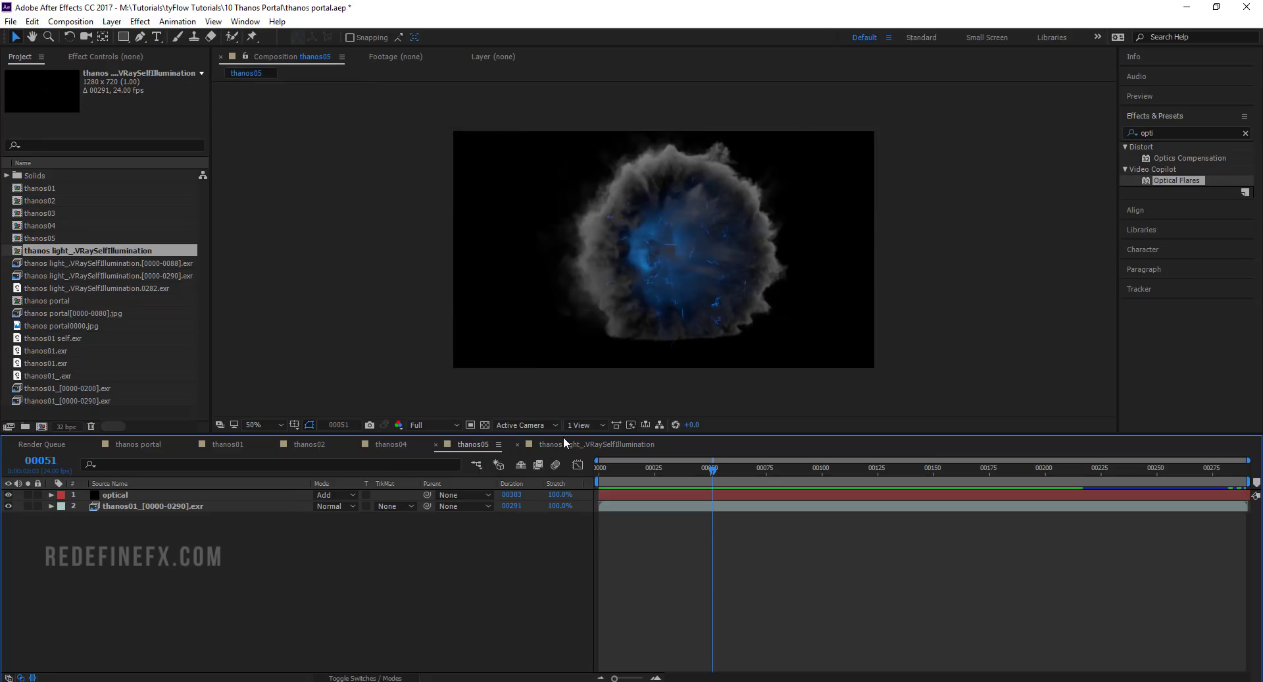
click(596, 445)
click(197, 496)
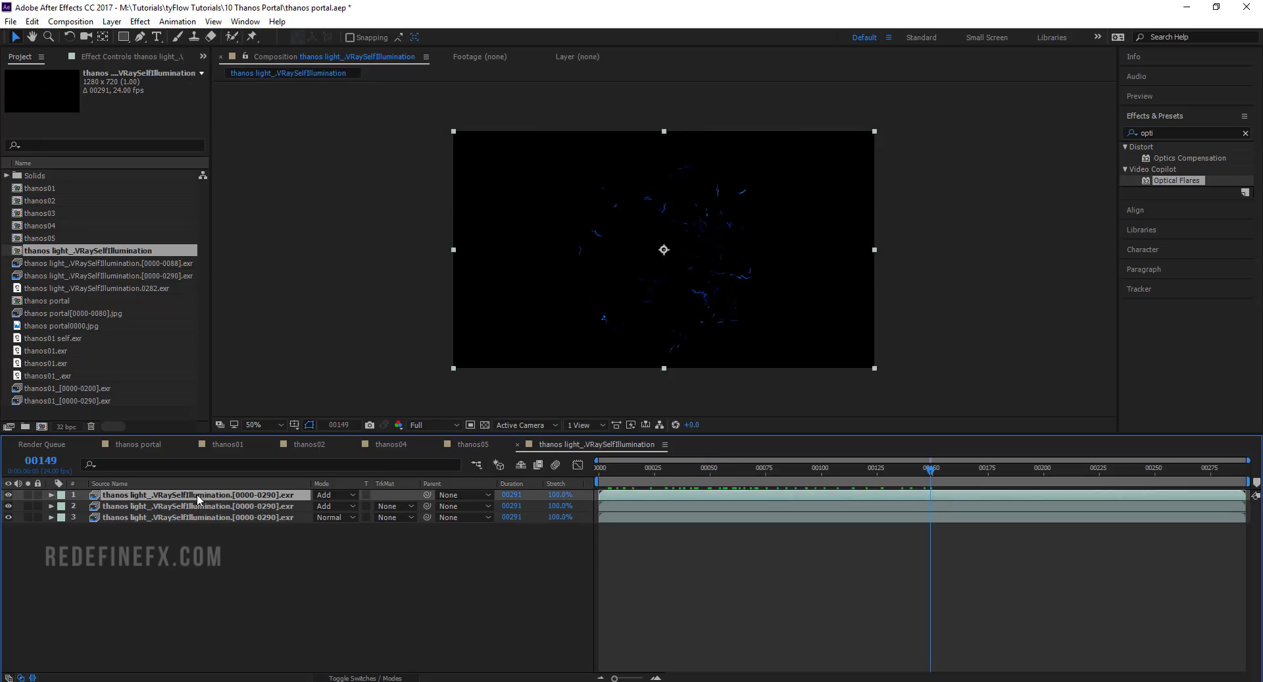
Add a Stylize Glow to the top lightning layer with a 1.2% threshold and a radius of about 43, and inspect the two layers below
click(140, 21)
mouse_move(201, 317)
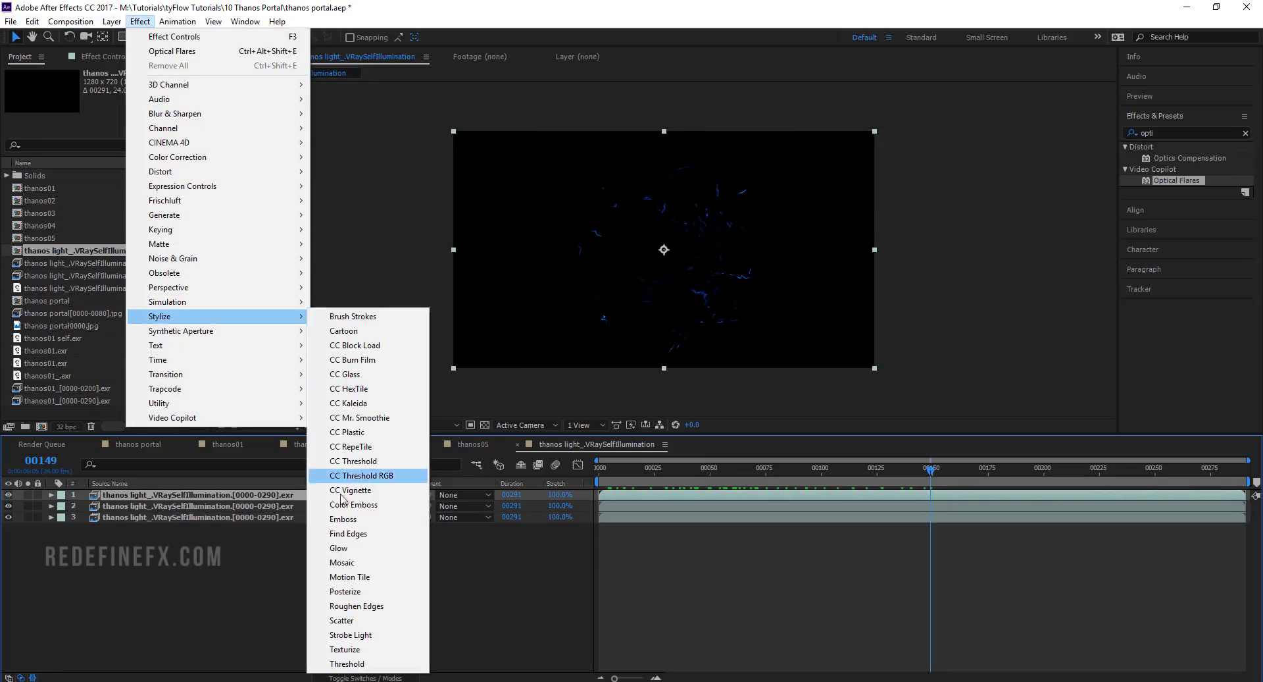
click(339, 548)
key(slash)
drag(58, 107, 8, 108)
drag(125, 118, 161, 124)
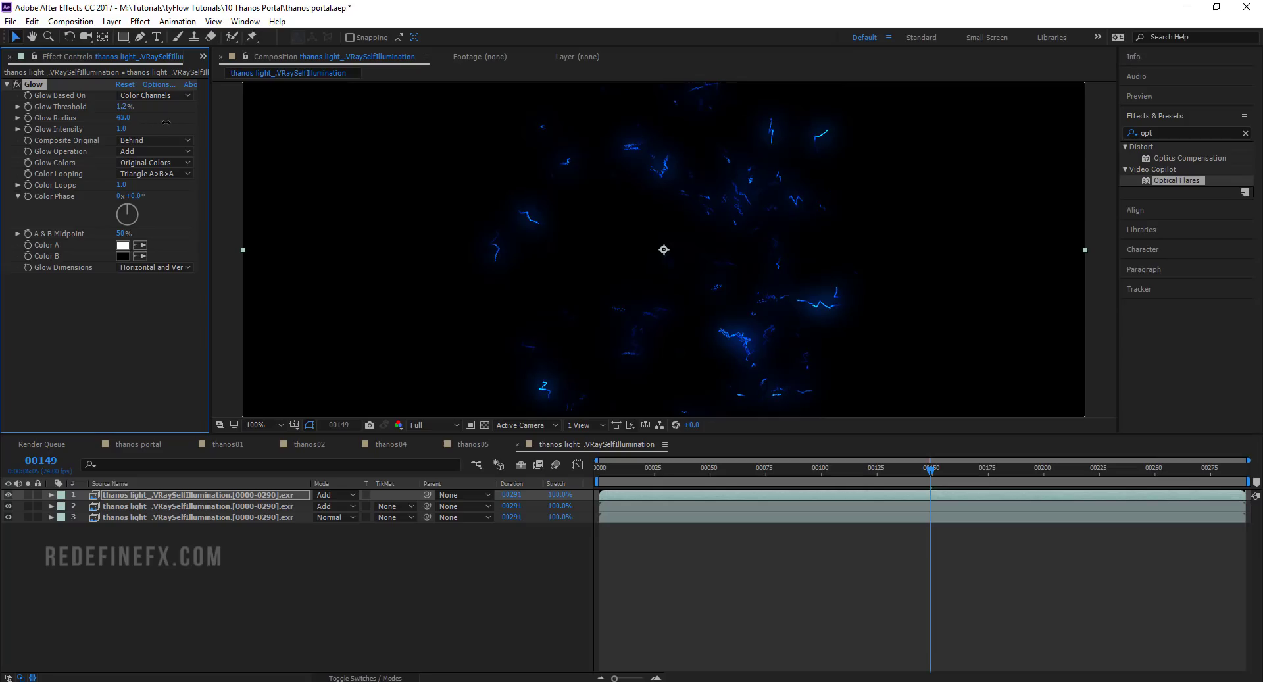
click(177, 506)
click(179, 517)
Open the reference video thanos02.mov and play it in short stretches to examine the lightning around the smoke ring
click(733, 680)
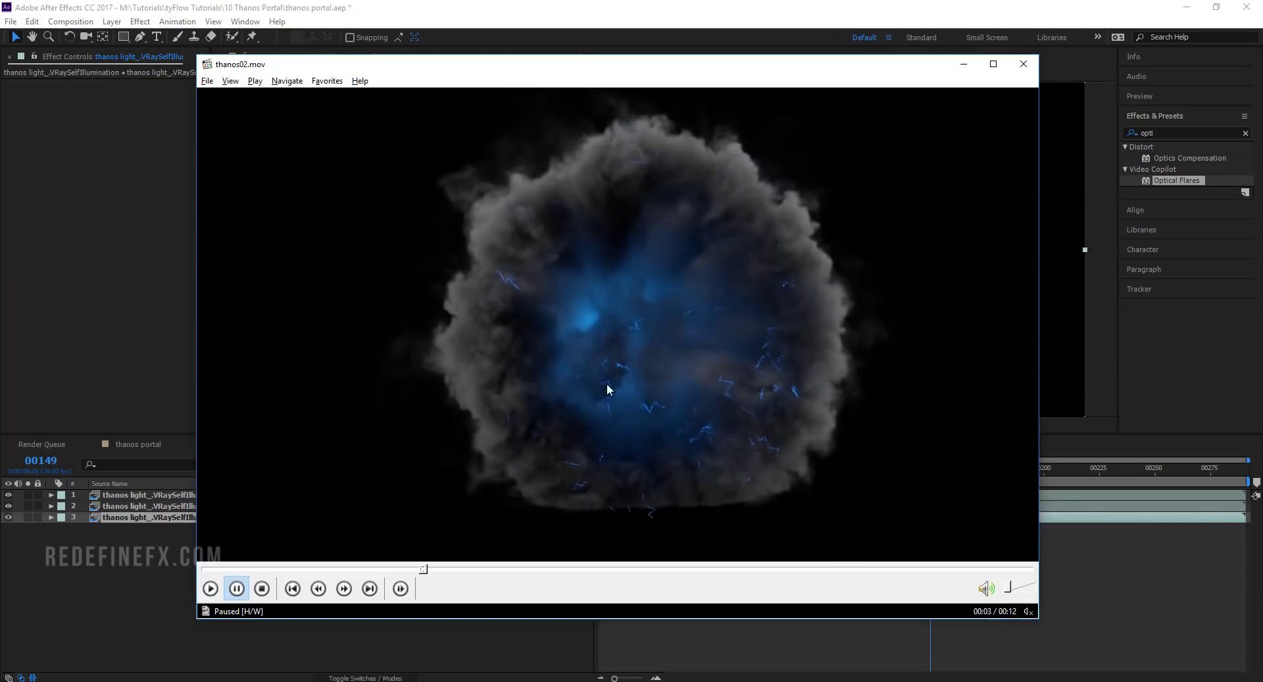
click(607, 383)
click(765, 366)
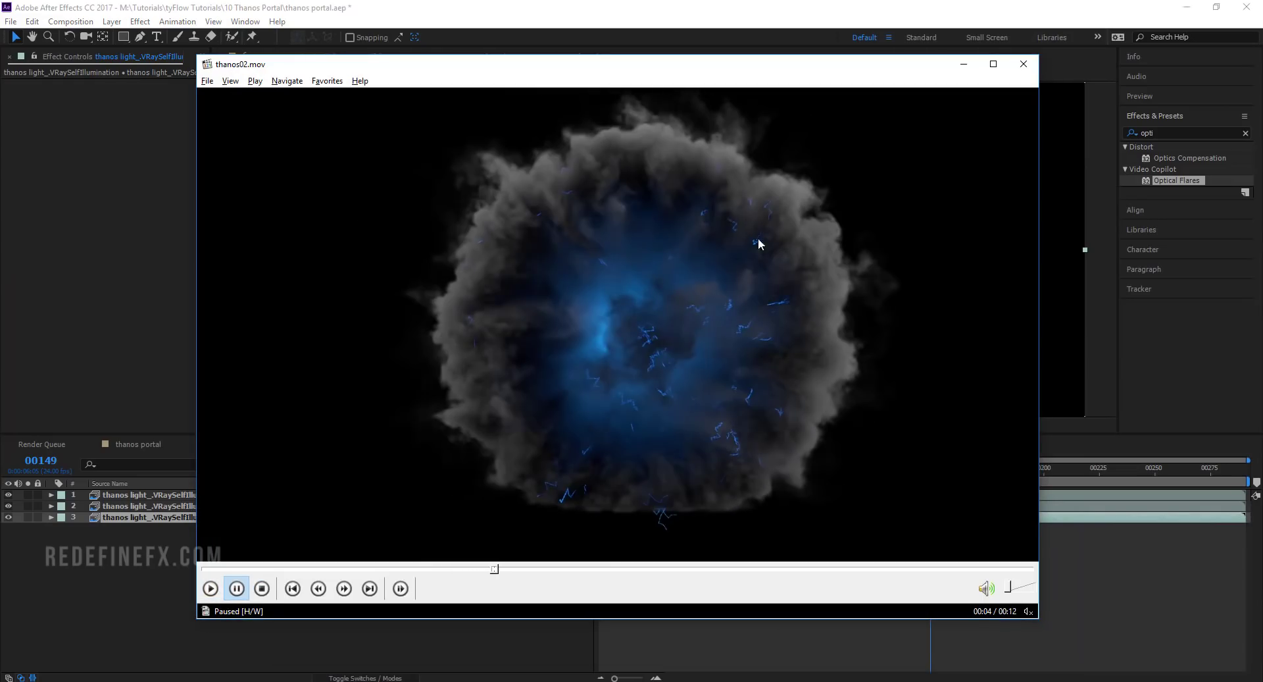
key(space)
key(space)
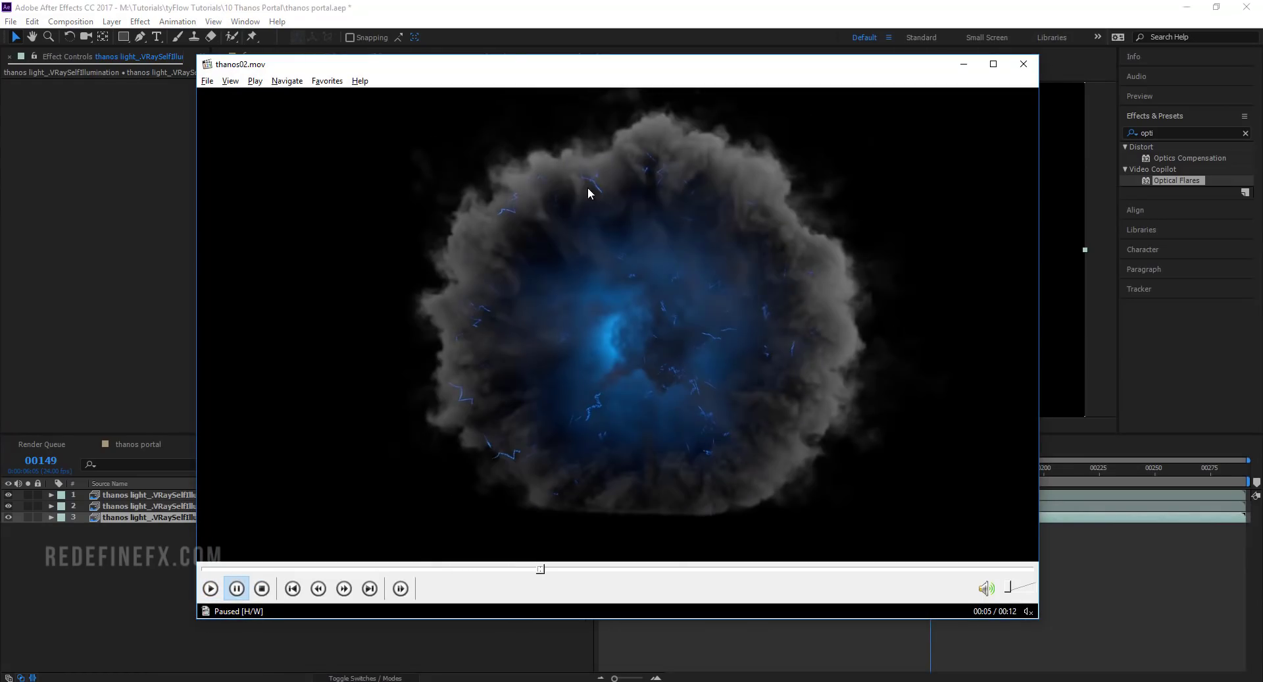
key(space)
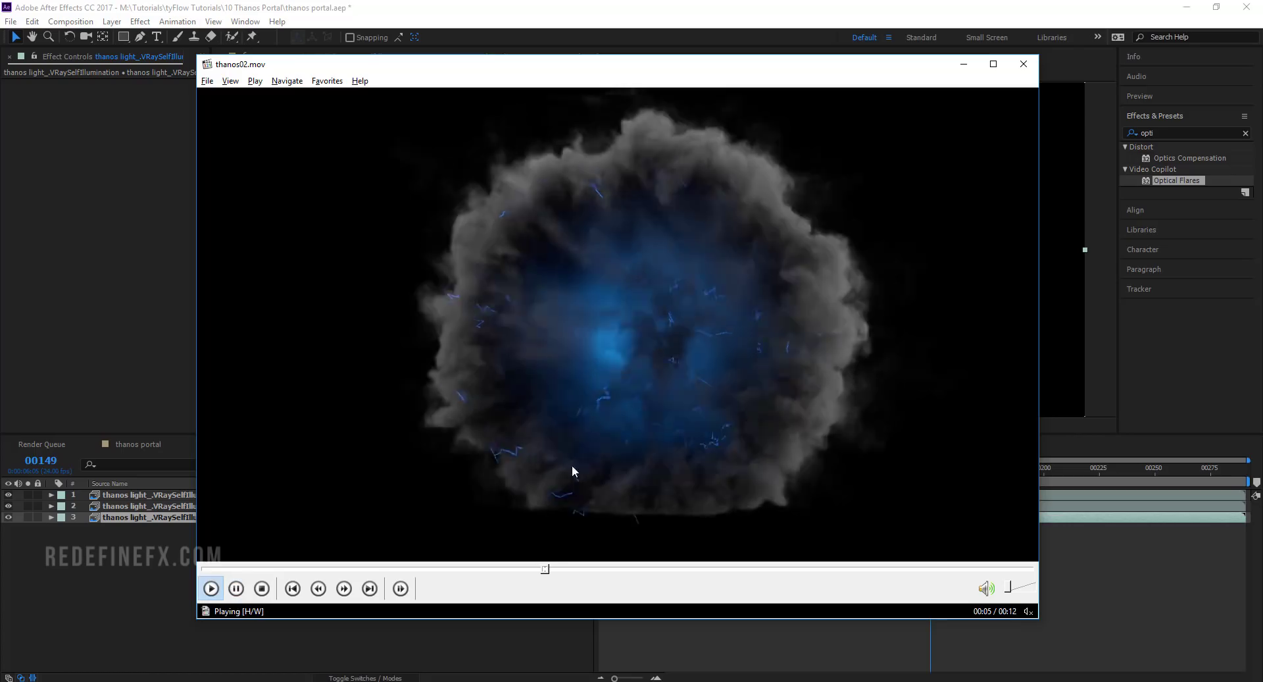
key(space)
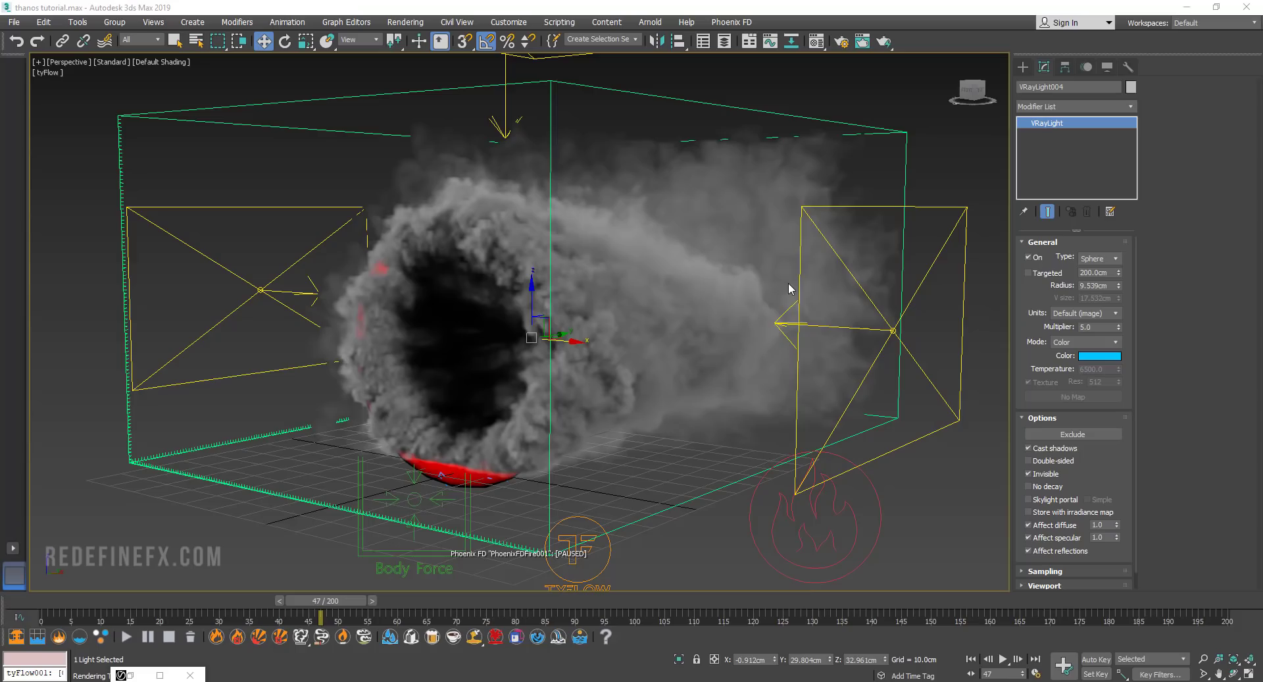
Switch to 3ds Max and create a VRayPlane on the ground in front of the portal
click(1025, 66)
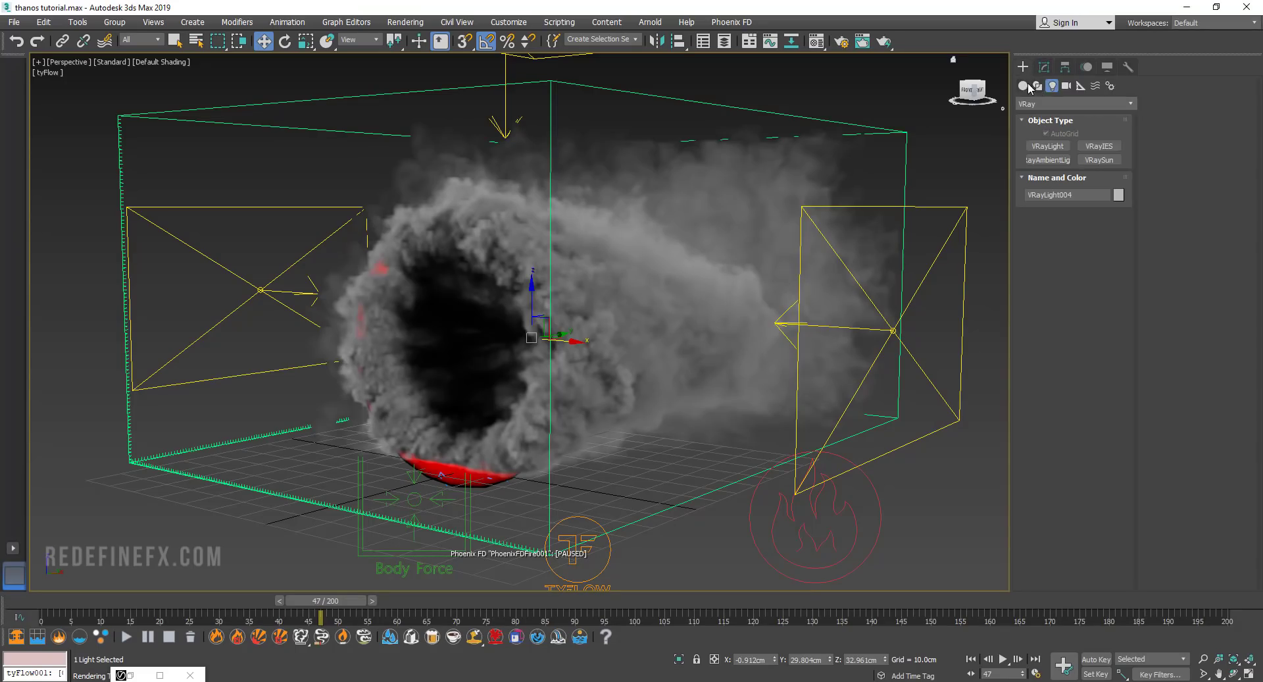
click(1024, 86)
click(1074, 104)
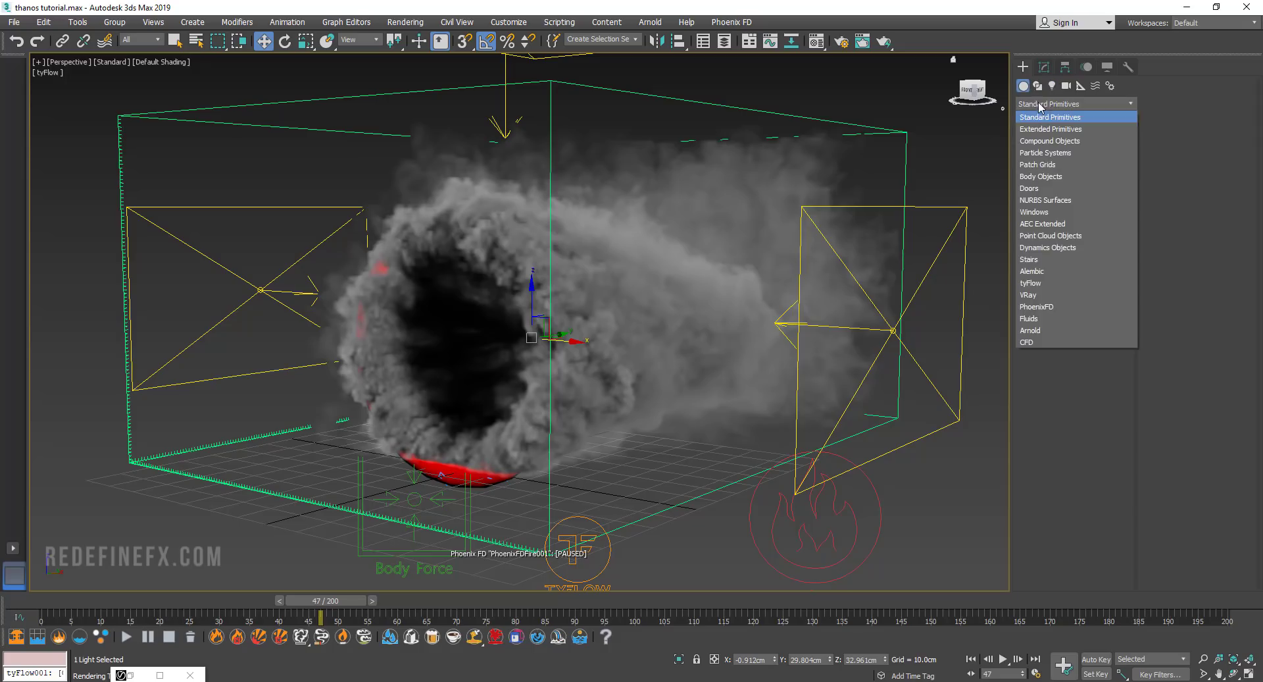
click(1047, 295)
click(1100, 174)
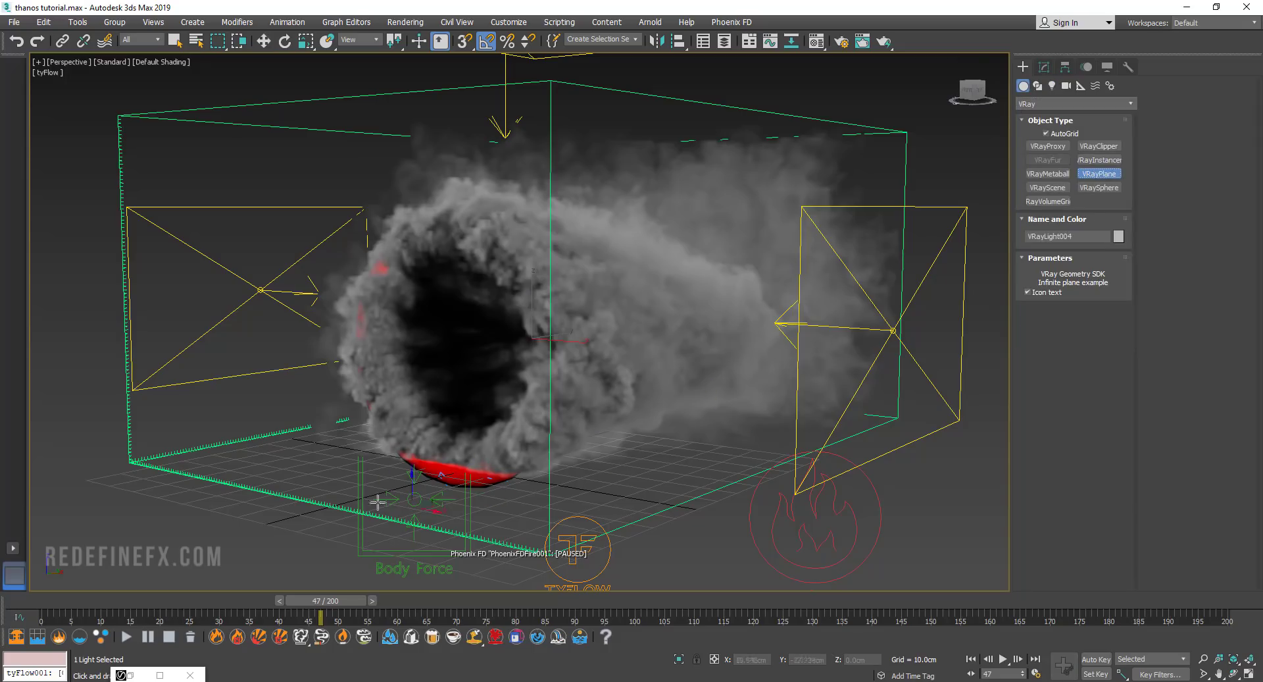
click(314, 475)
Move the VRayPlane back beneath the smoke ring in the Left view, to about Y 9.3 cm and Z 0.5 cm
key(w)
key(alt+w)
middle_drag(284, 490, 416, 499)
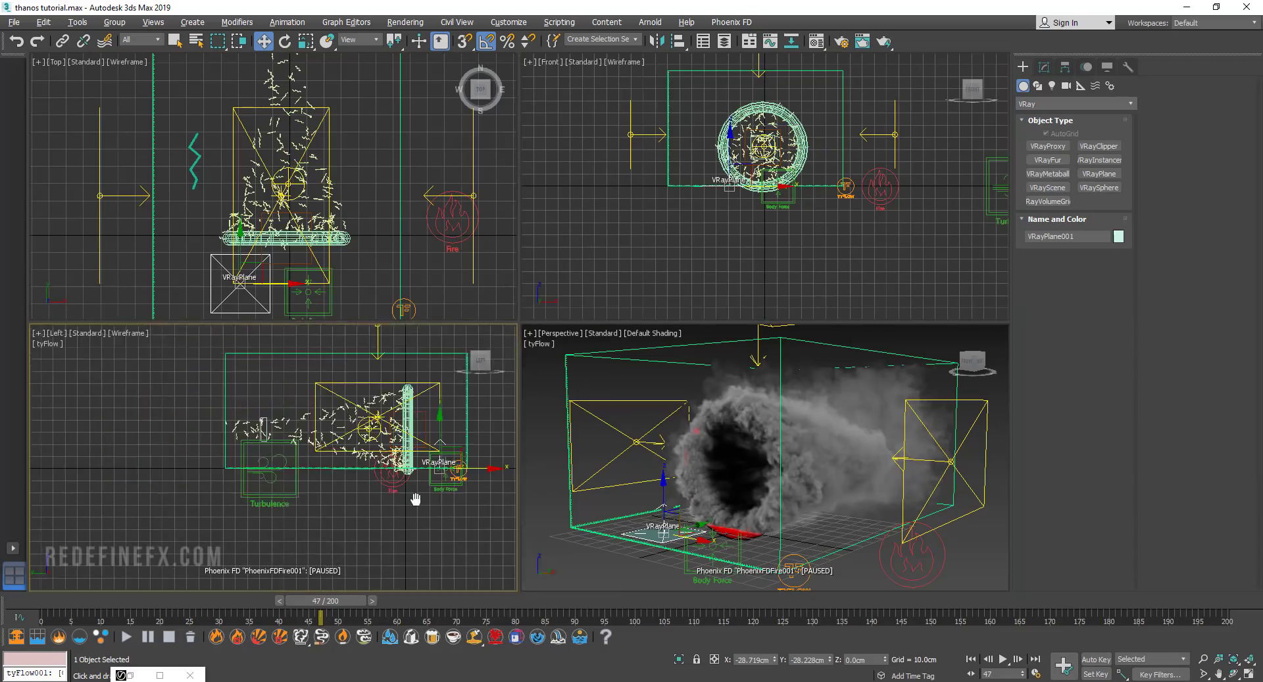
scroll(416, 499, up, 8)
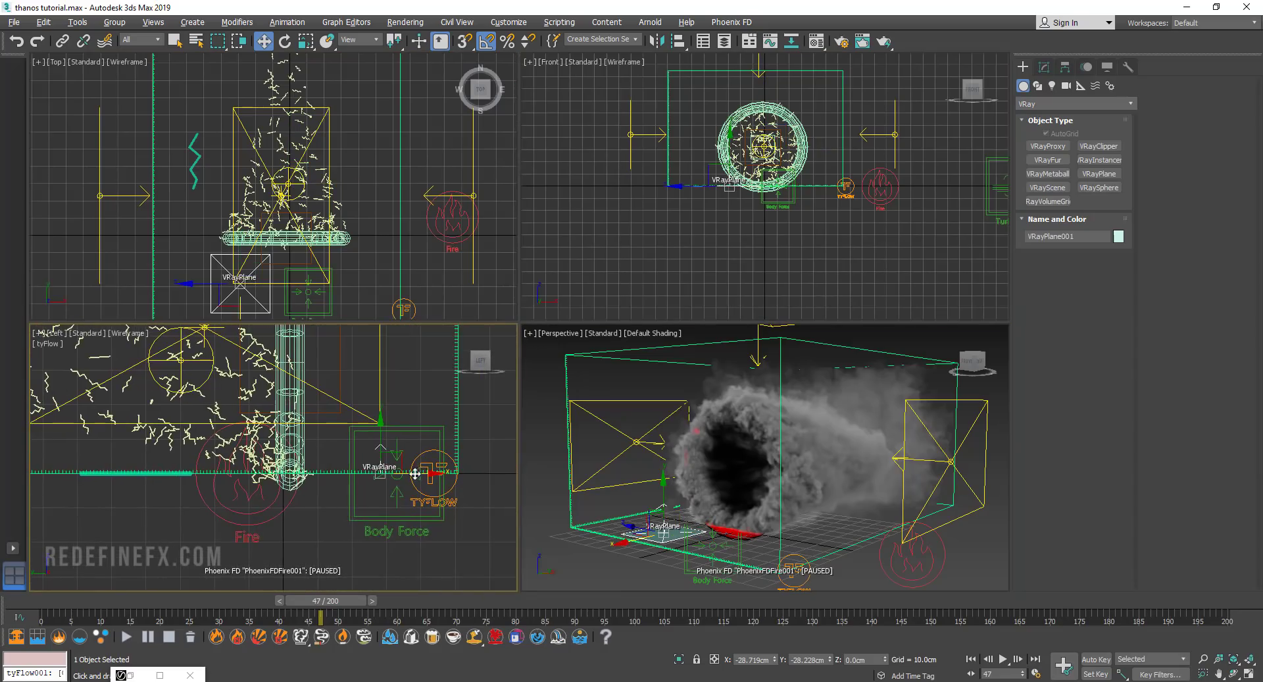
drag(416, 473, 299, 477)
scroll(237, 473, up, 8)
scroll(255, 470, up, 3)
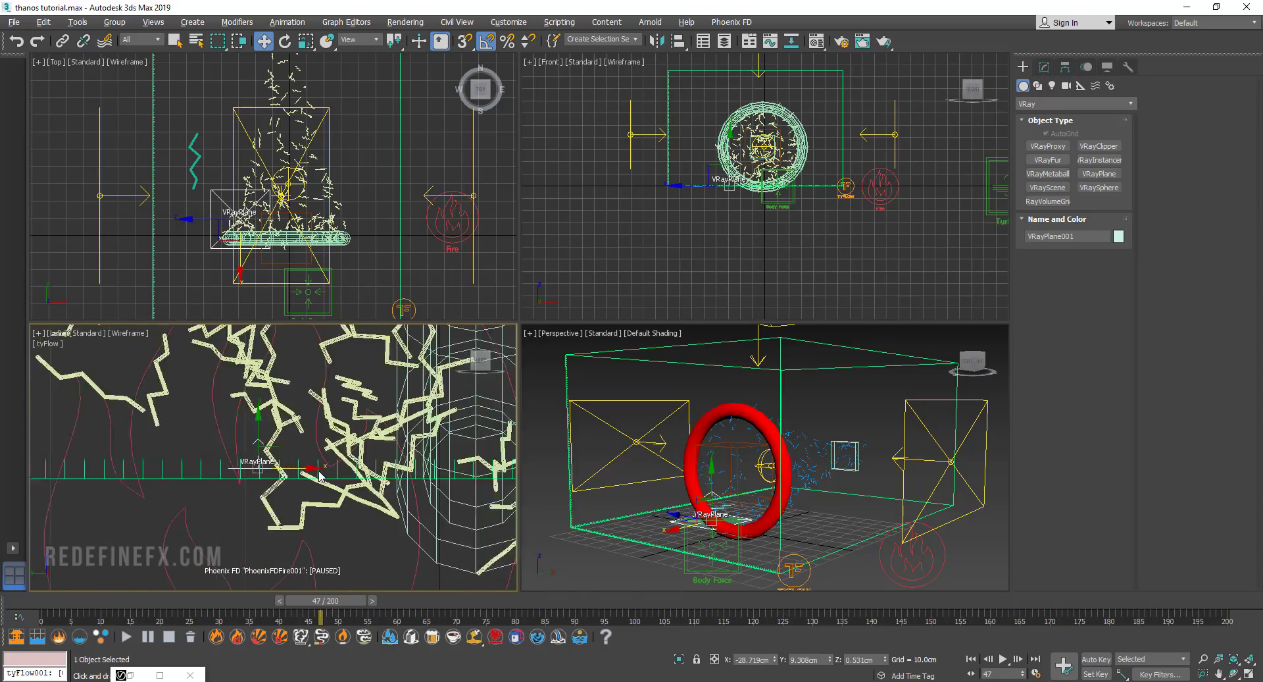
scroll(320, 476, down, 2)
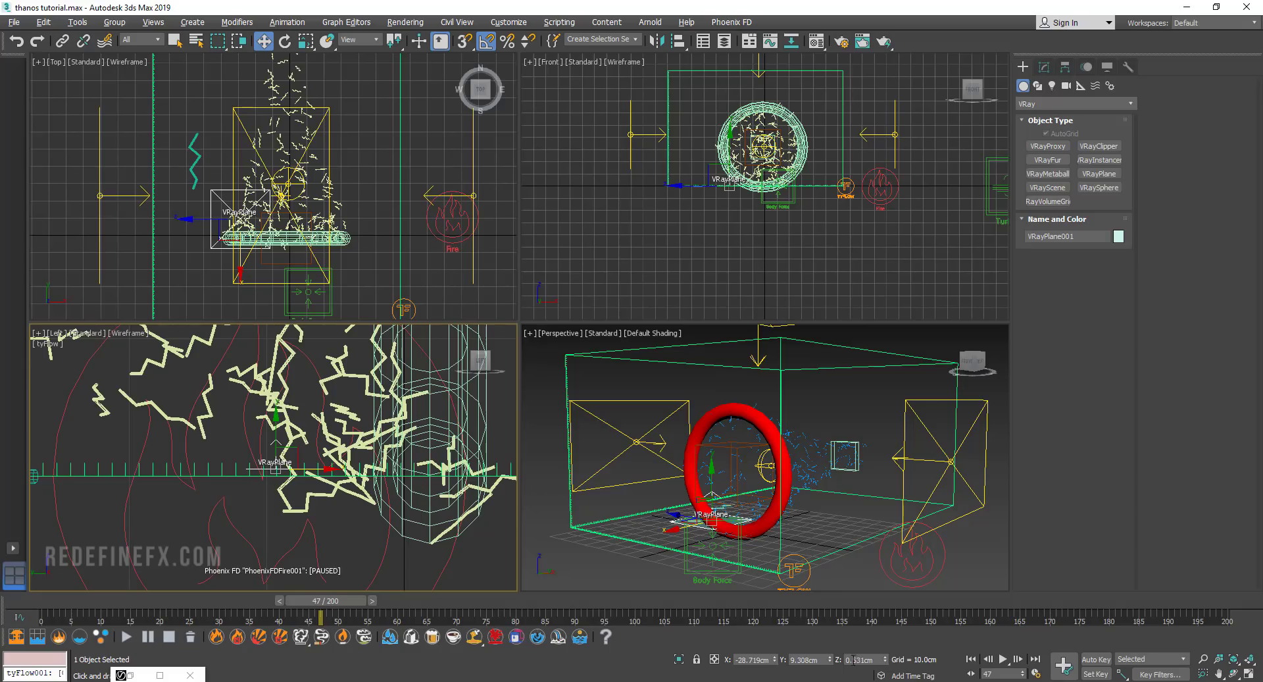
Check the last rendered frame, then turn an unused material slot into a VRayMtl and assign it to the VRayPlane
click(862, 41)
drag(487, 97, 479, 79)
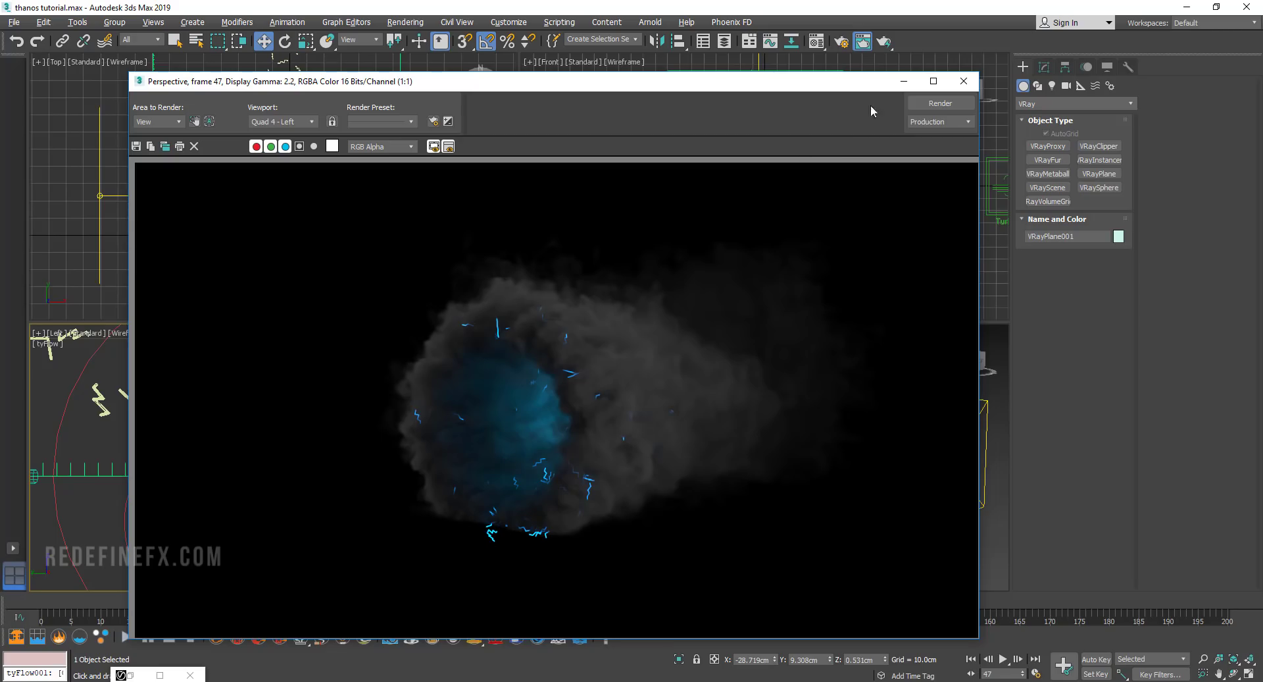
click(904, 81)
click(816, 42)
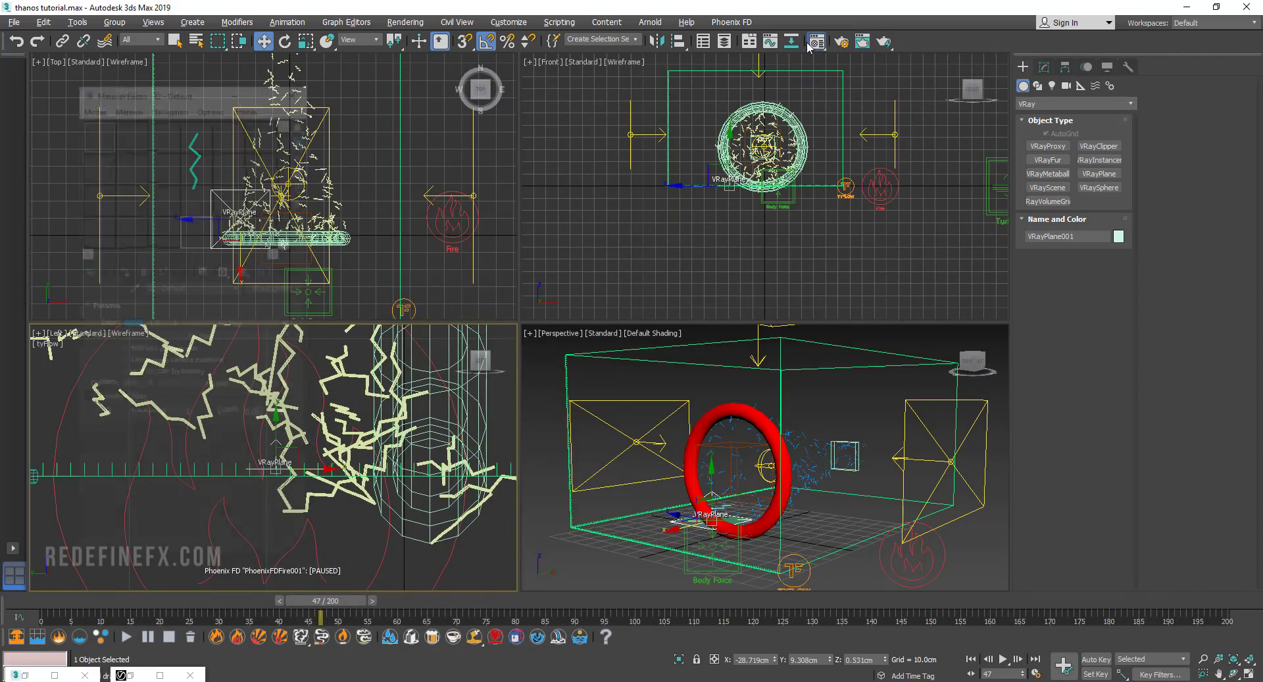
click(232, 231)
click(274, 288)
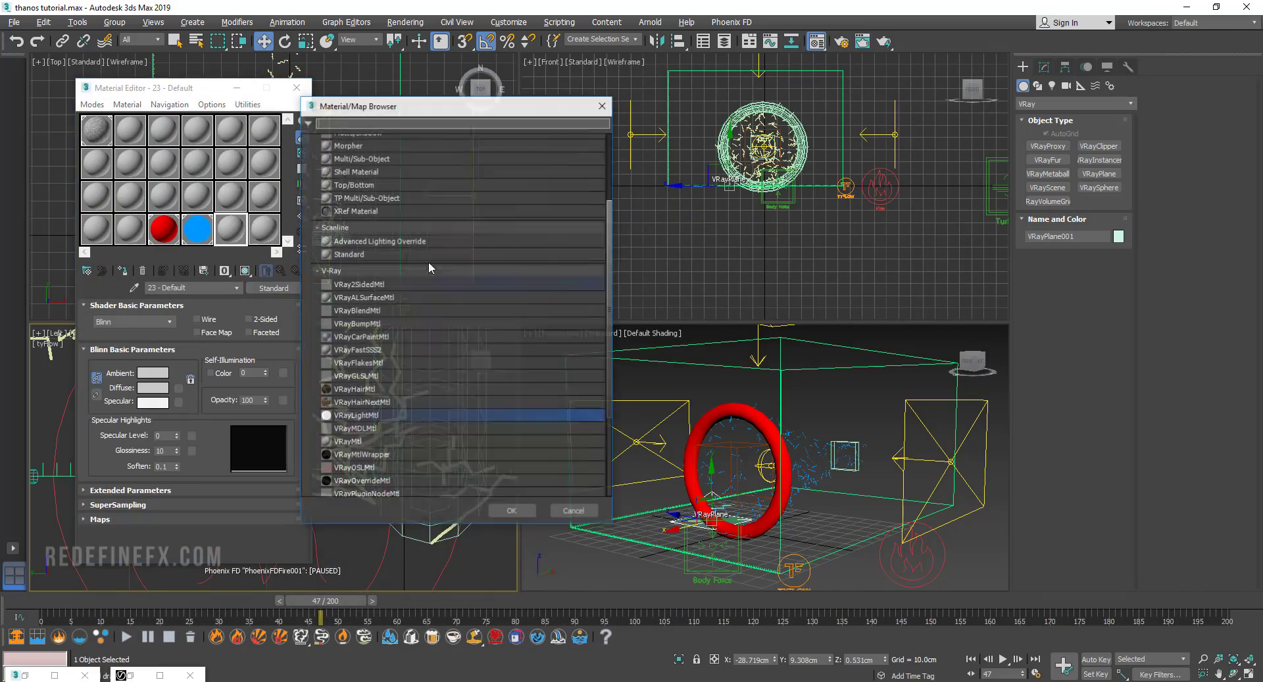
double_click(347, 442)
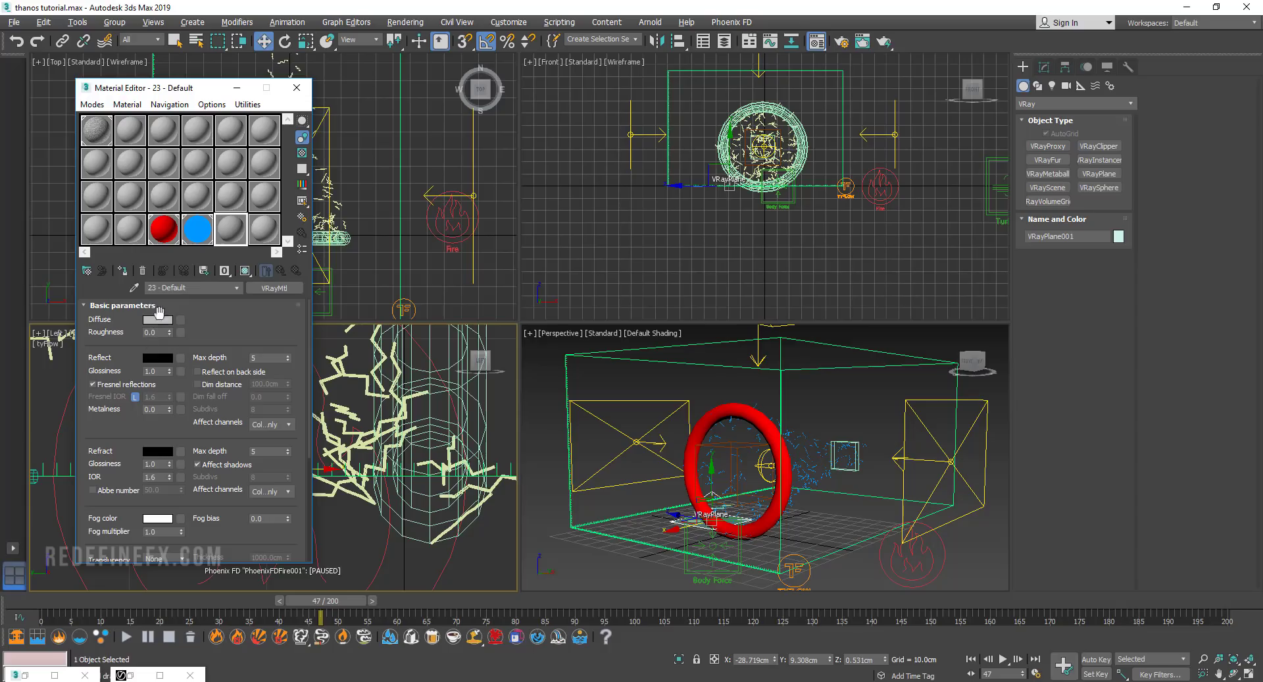
click(123, 276)
Frame the portal and floor in the Perspective view, render frame 47, and minimize the V-Ray frame buffer
middle_click(747, 353)
alt+middle_drag(794, 407, 796, 377)
scroll(789, 408, up, 3)
click(884, 41)
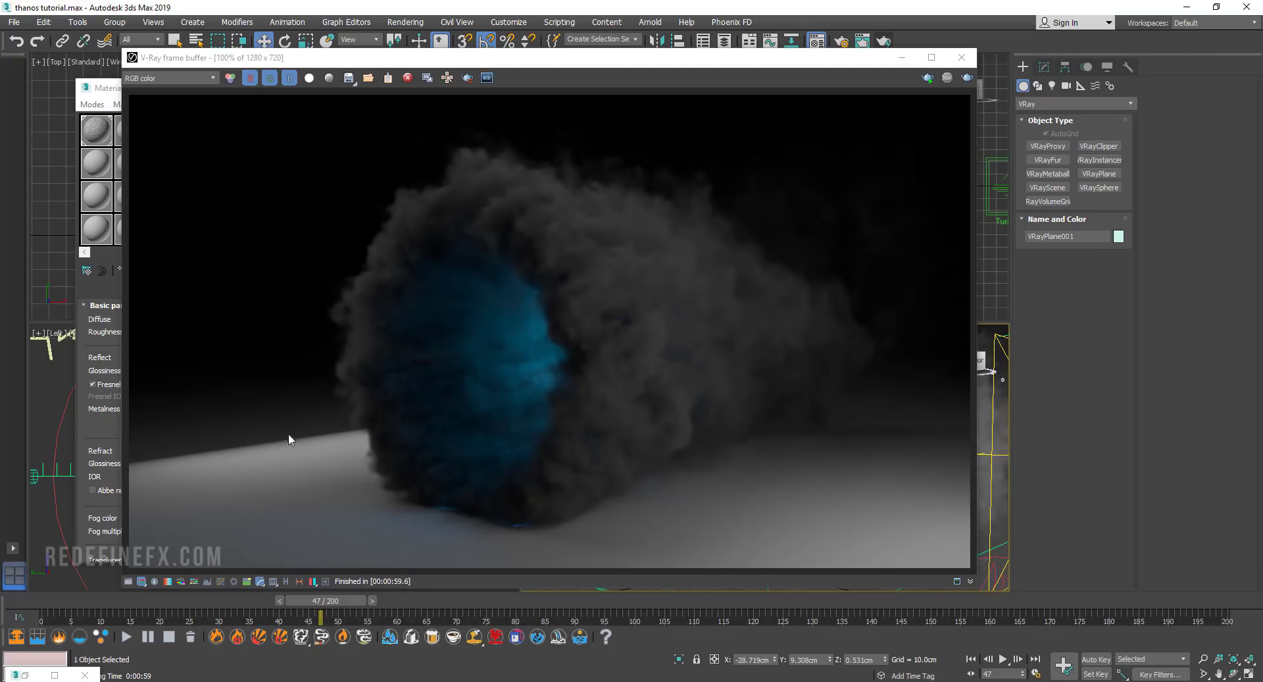
click(902, 57)
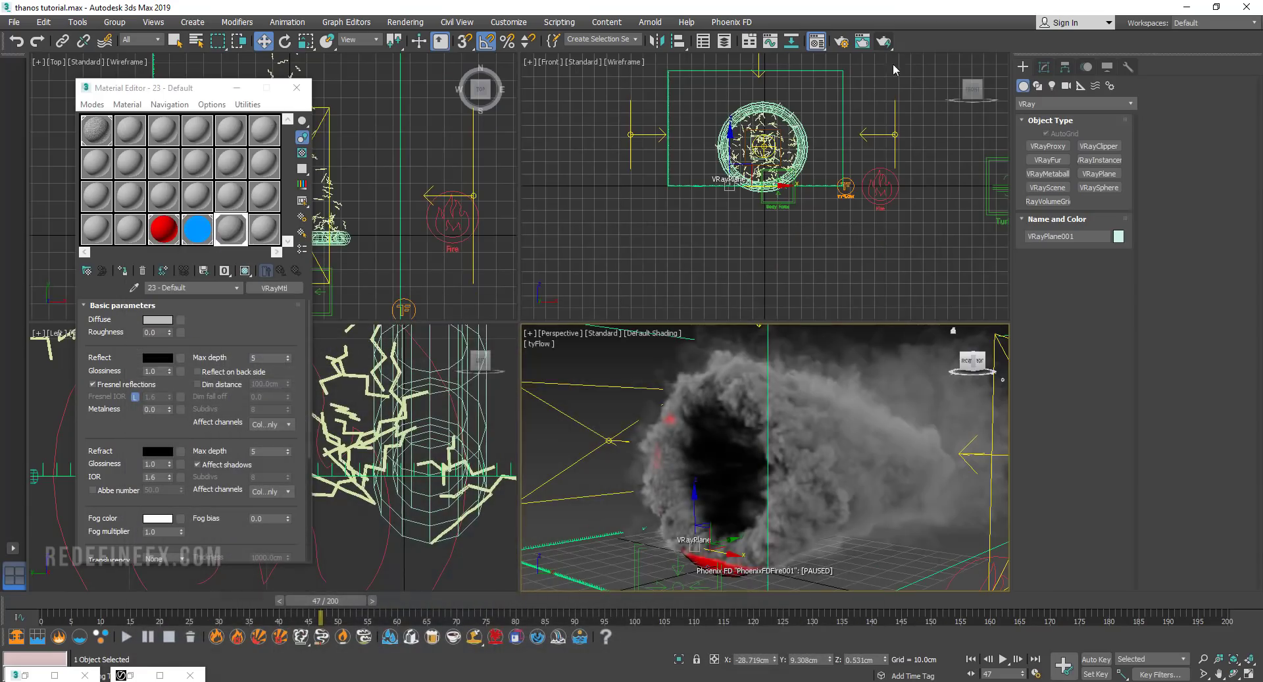
Raise the side light VRayLight002 to about Z 87 cm and tilt it diagonally down toward the portal
click(597, 431)
middle_drag(646, 152, 676, 230)
drag(670, 186, 691, 126)
key(e)
key(w)
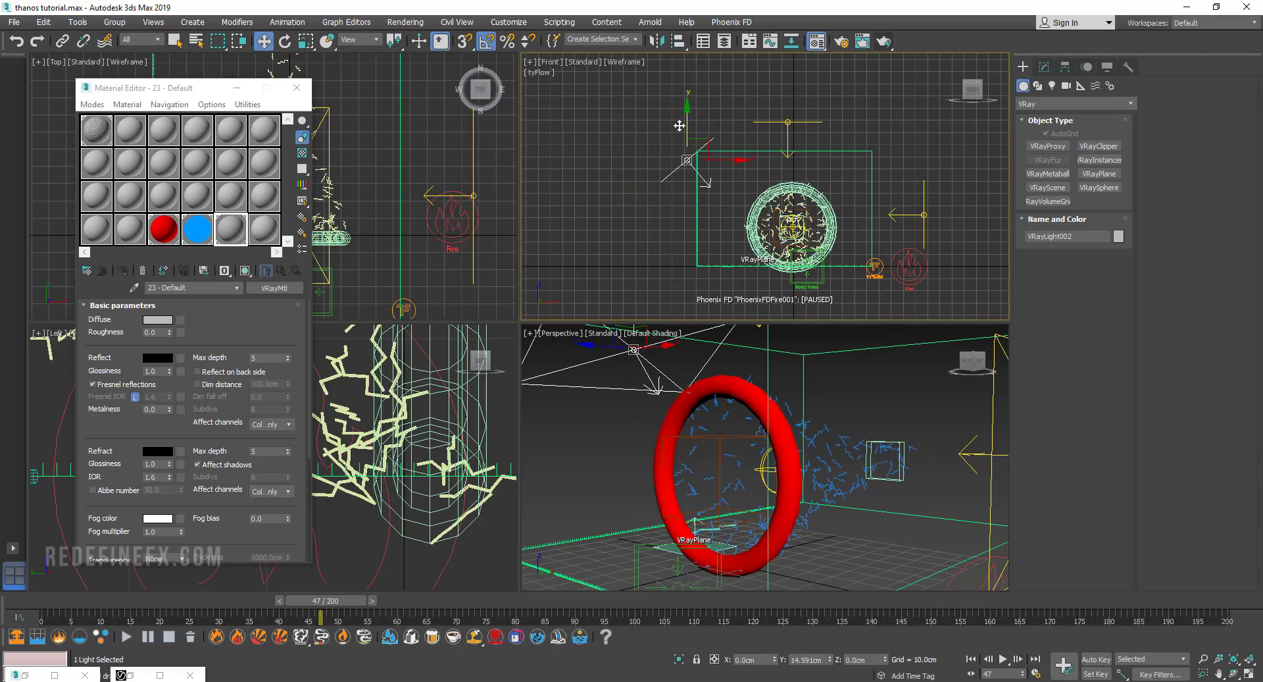
Review the last Perspective render, then inspect the blue sphere light inside the ring and open its multiplier for editing
right_click(722, 376)
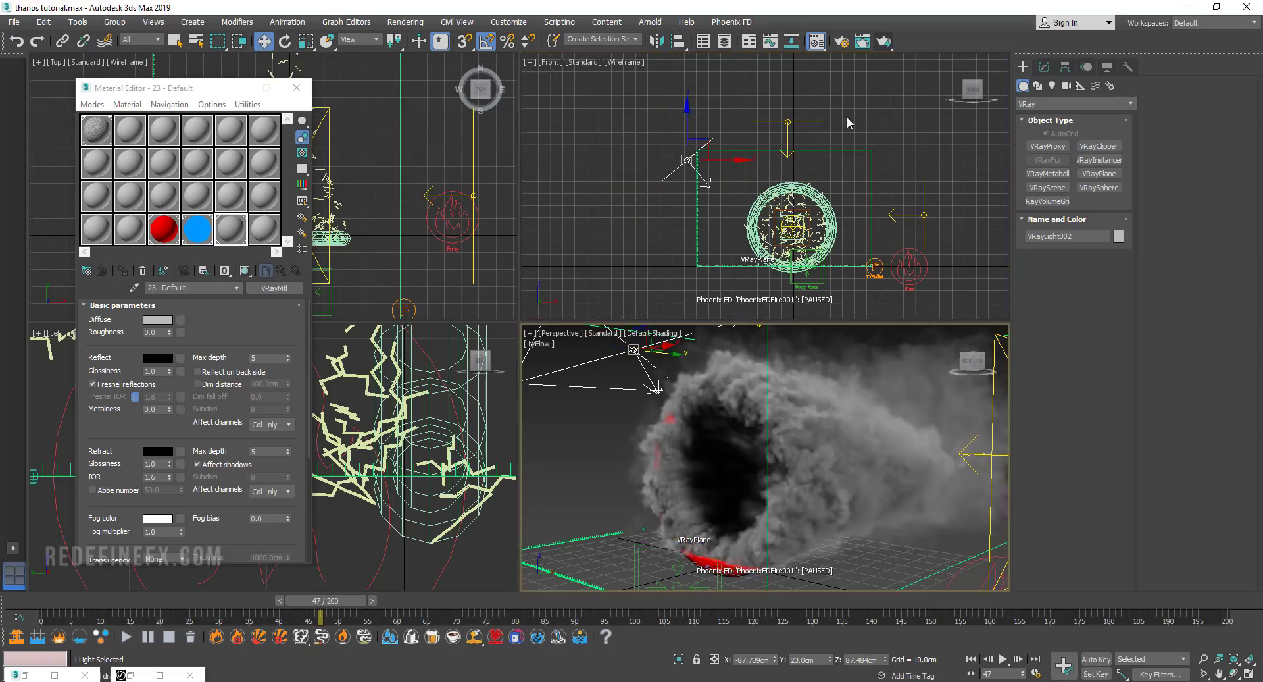
click(862, 43)
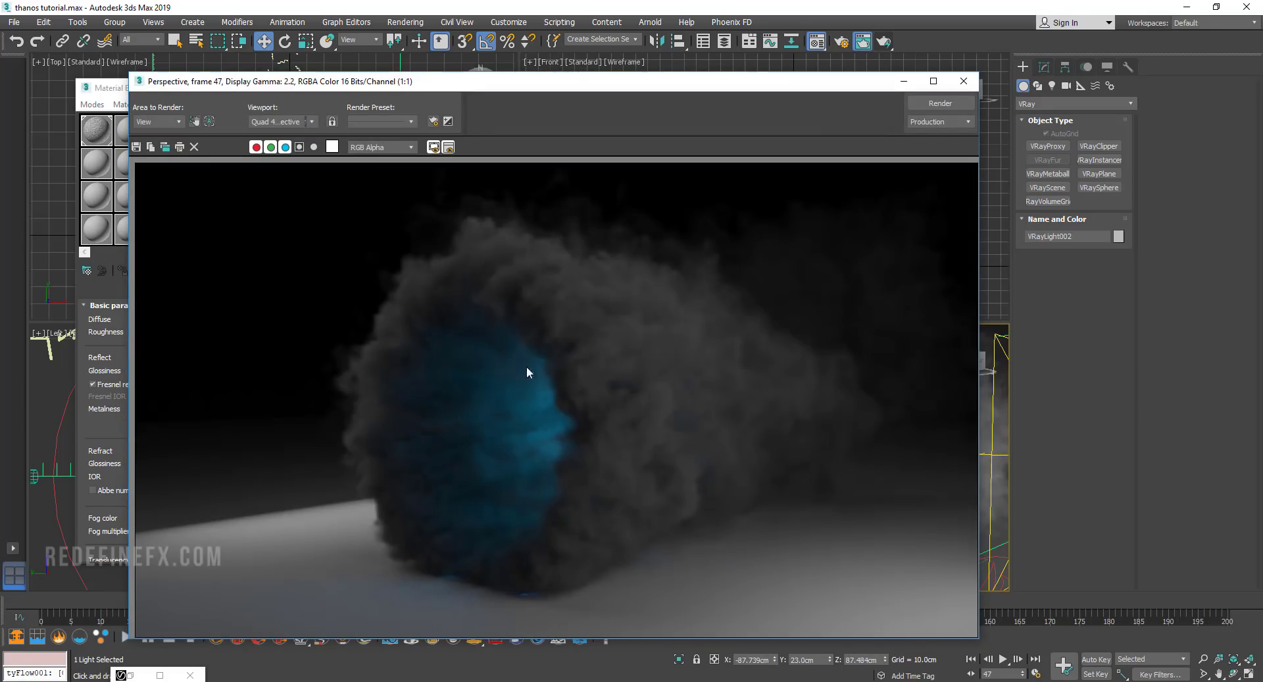
click(964, 81)
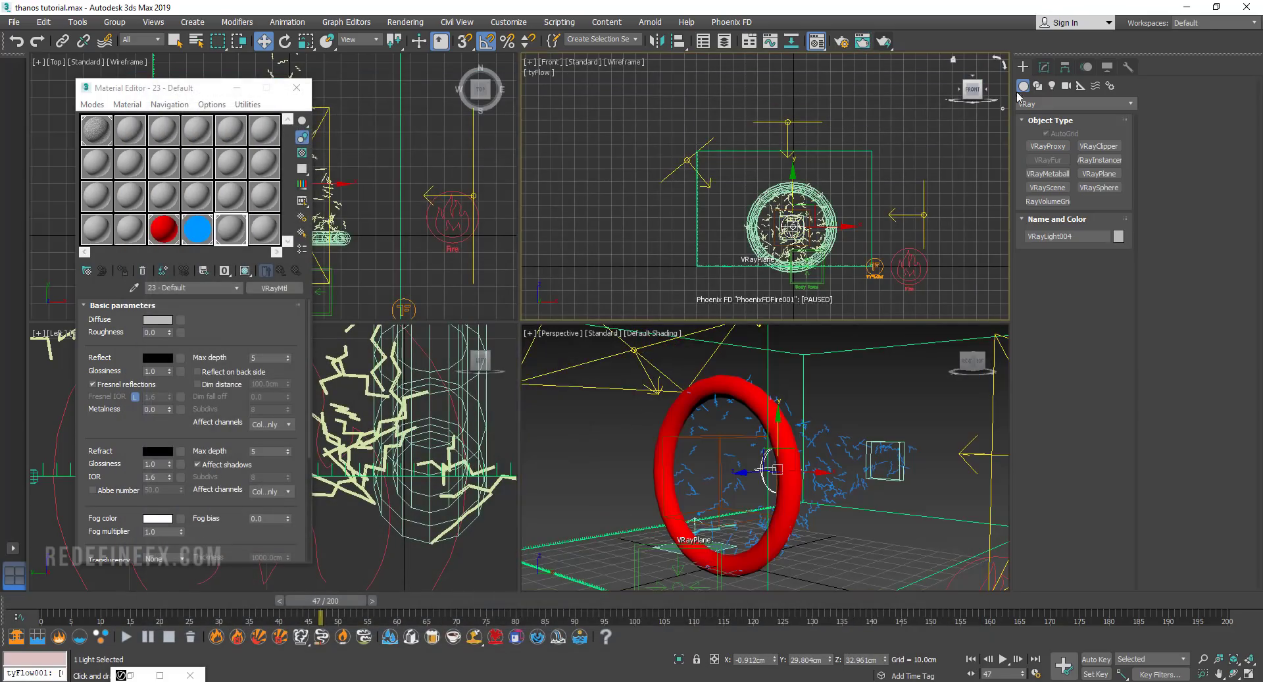
click(1044, 66)
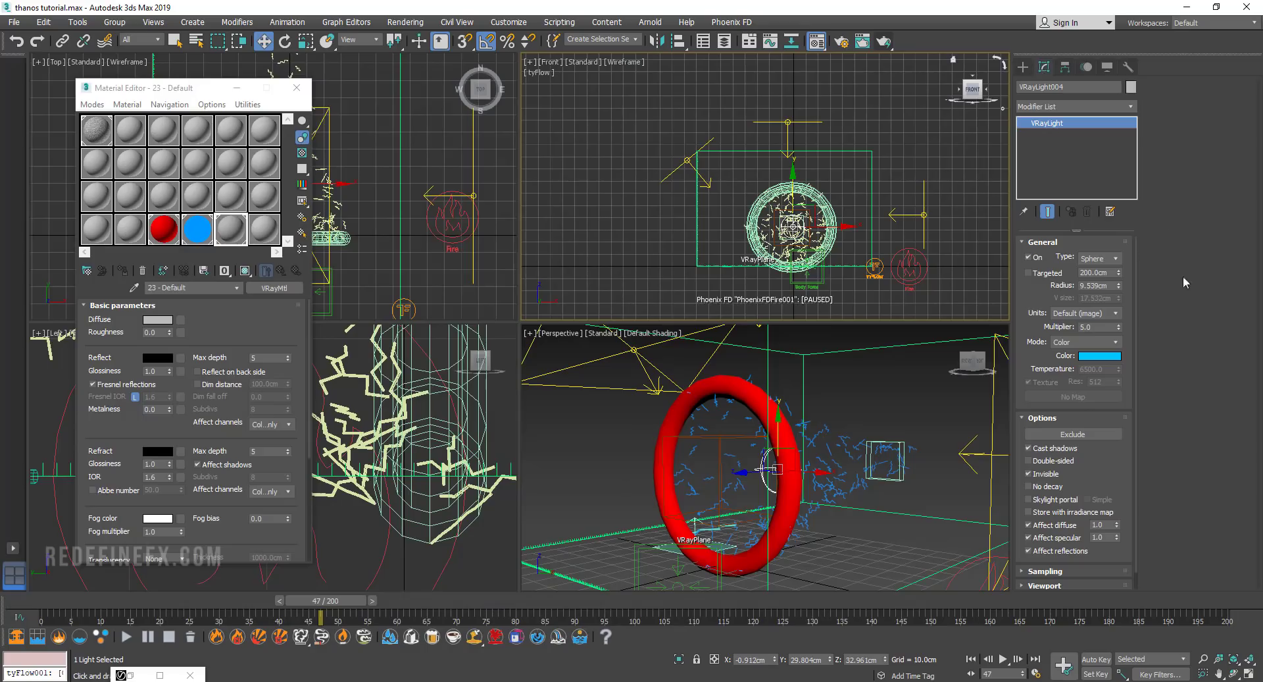
double_click(1108, 327)
alt+middle_drag(741, 394, 795, 481)
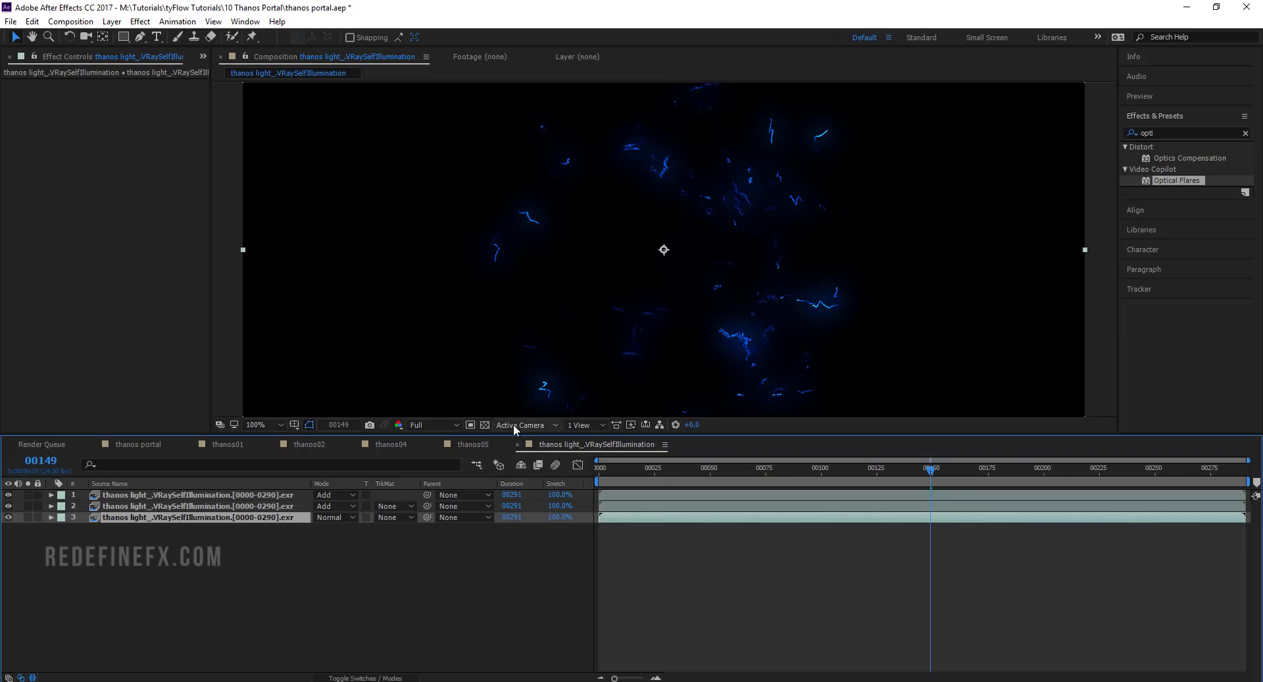
Switch to the After Effects composition thanos05 and compare its first frame with the optical layer hidden and shown
click(461, 445)
drag(641, 472, 599, 469)
key(slash)
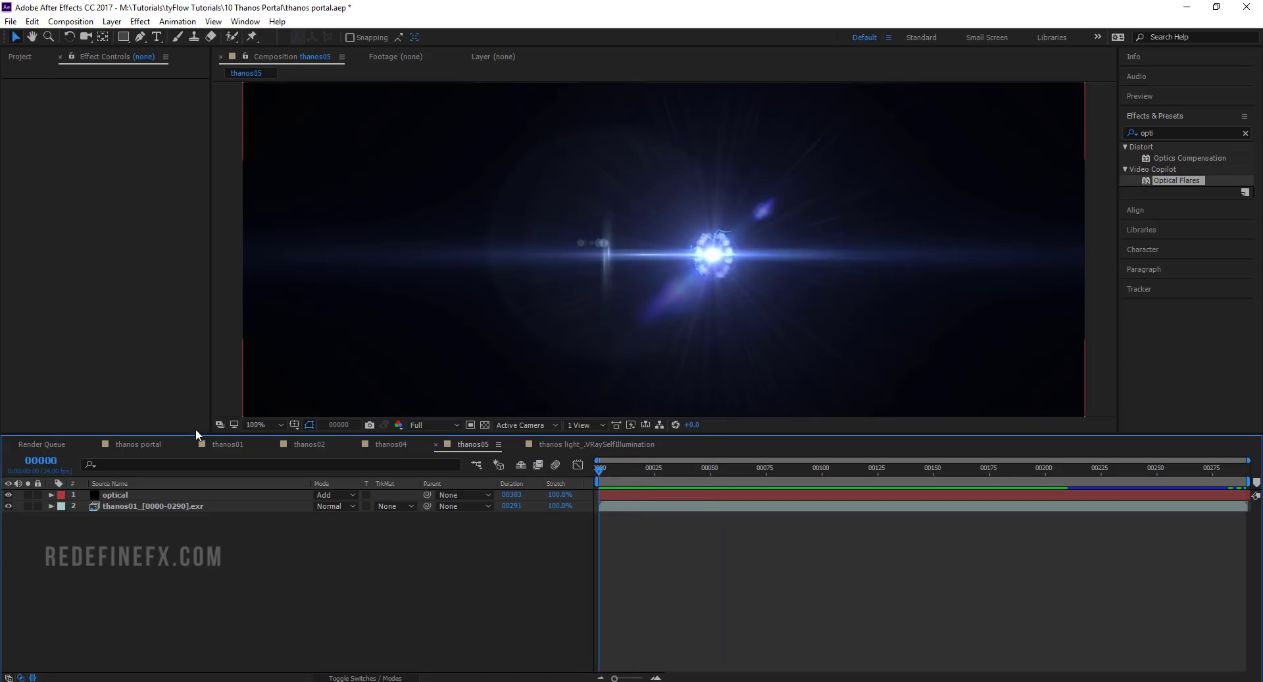
click(7, 494)
click(8, 494)
click(8, 494)
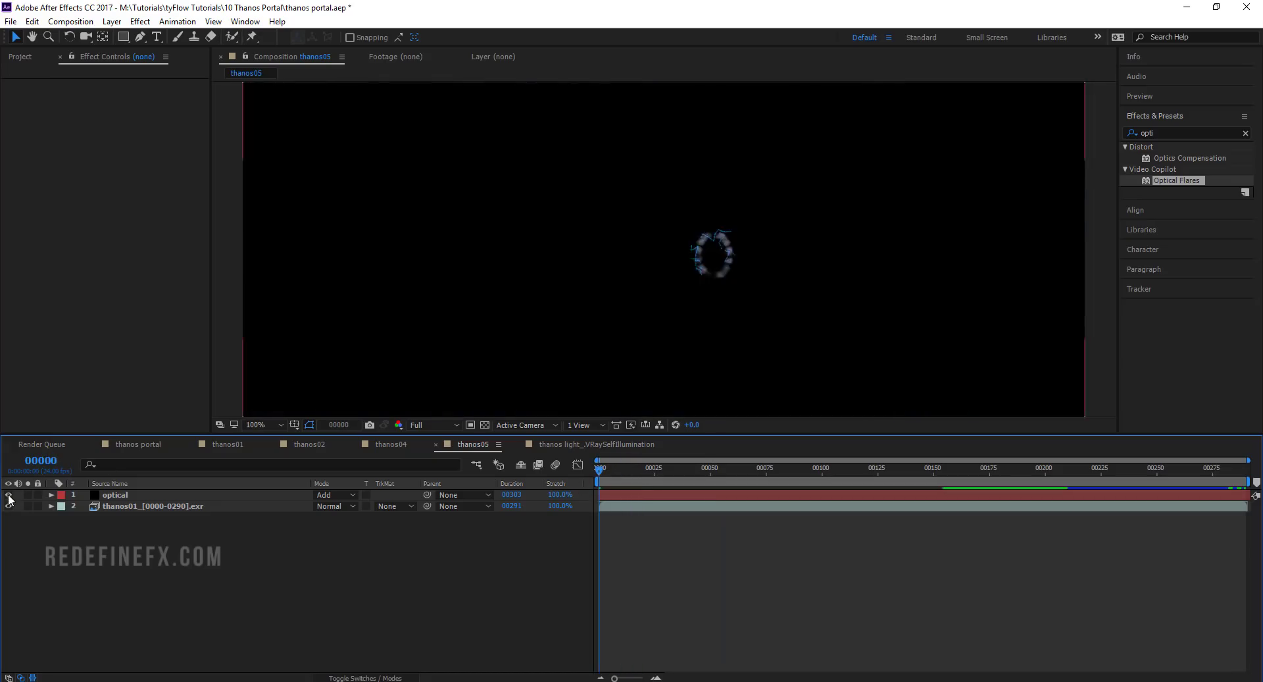
click(8, 495)
Scrub the thanos05 composition to frame 164 and select the thanos01_[0000-0290].exr layer
drag(609, 471, 968, 499)
scroll(812, 347, down, 2)
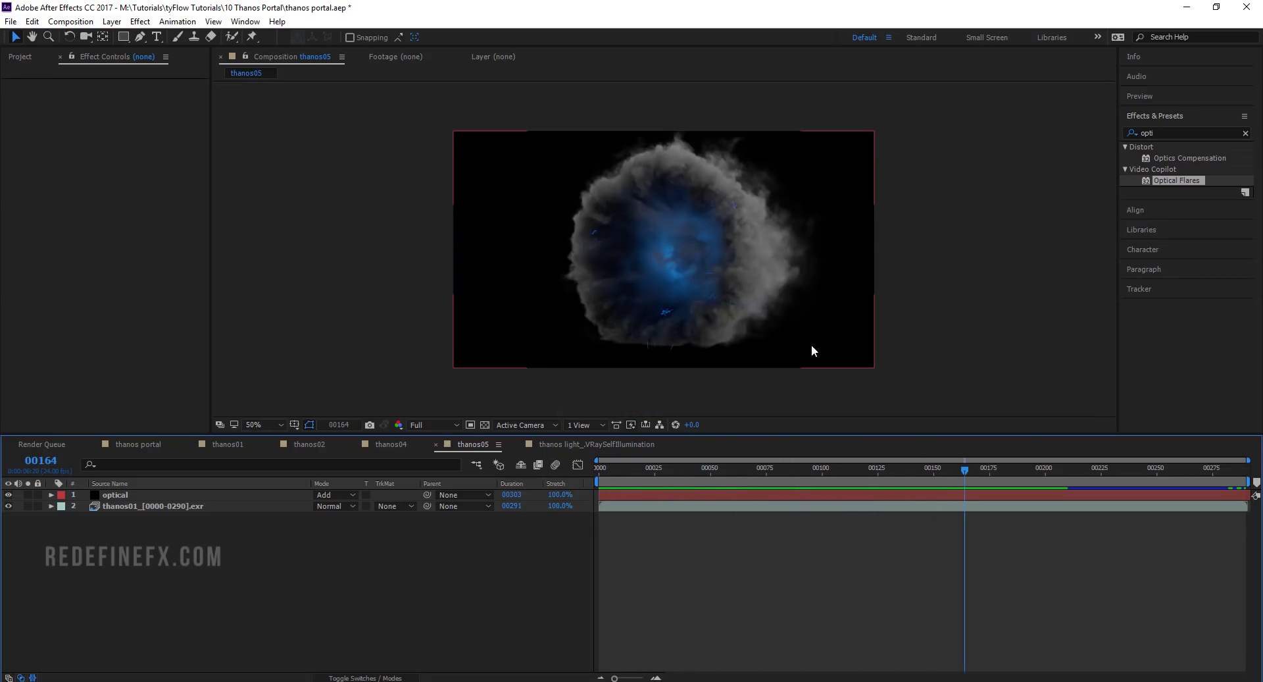
click(118, 506)
drag(140, 153, 133, 145)
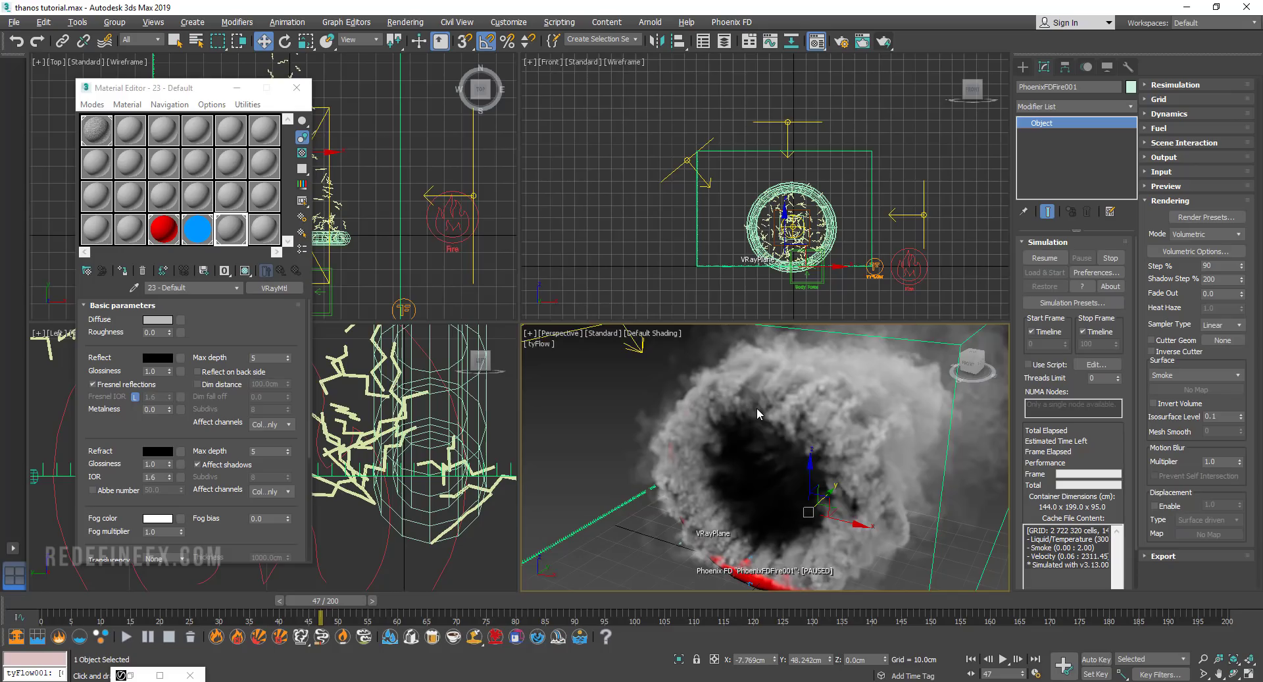
scroll(756, 412, down, 4)
alt+middle_drag(757, 411, 856, 403)
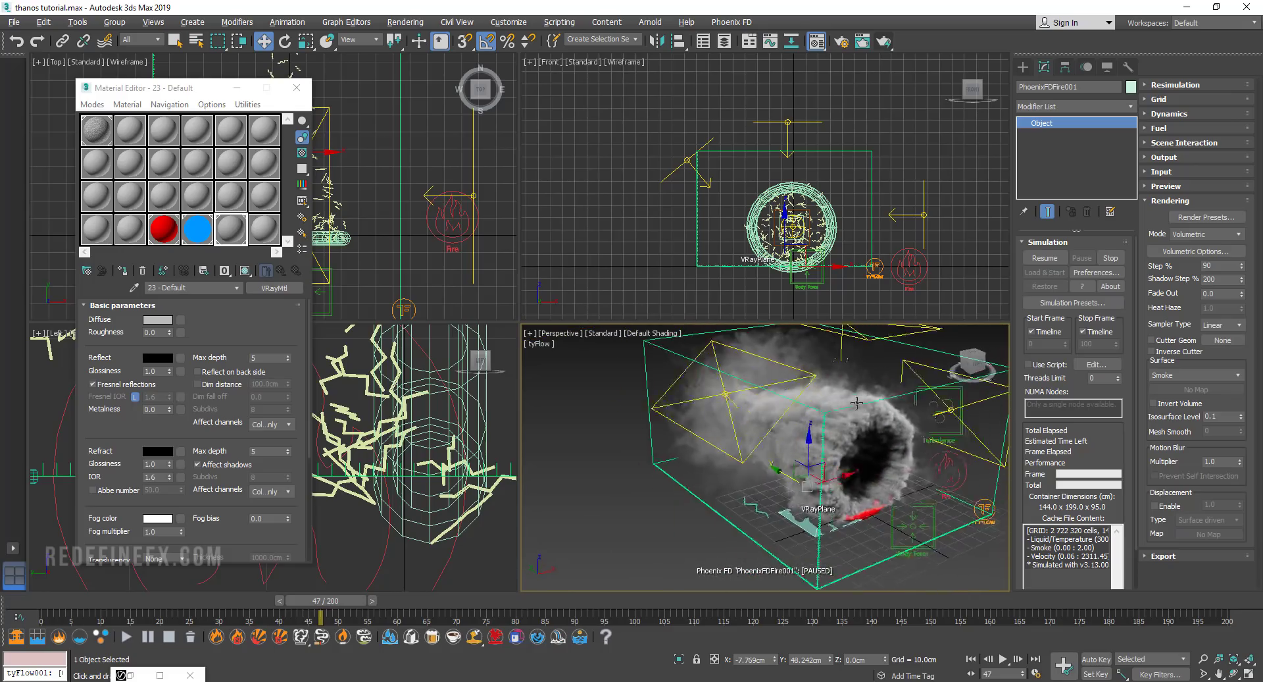
scroll(857, 402, up, 5)
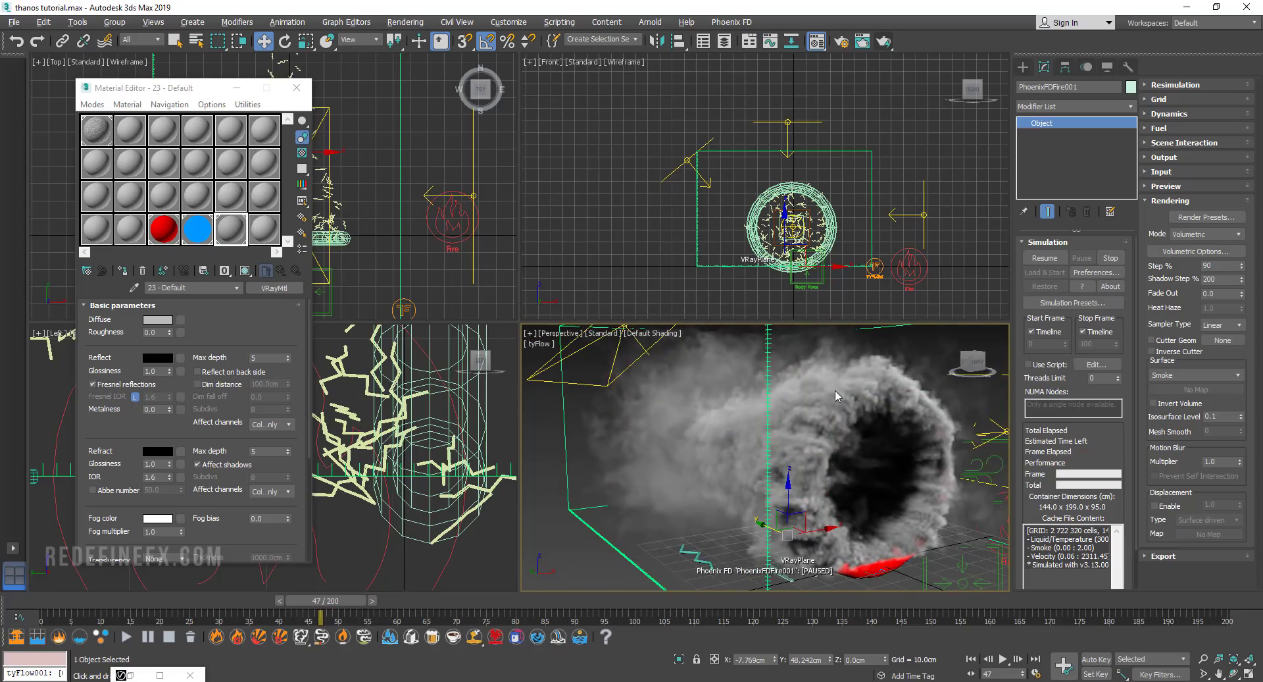
middle_drag(835, 390, 818, 386)
alt+middle_drag(802, 389, 845, 410)
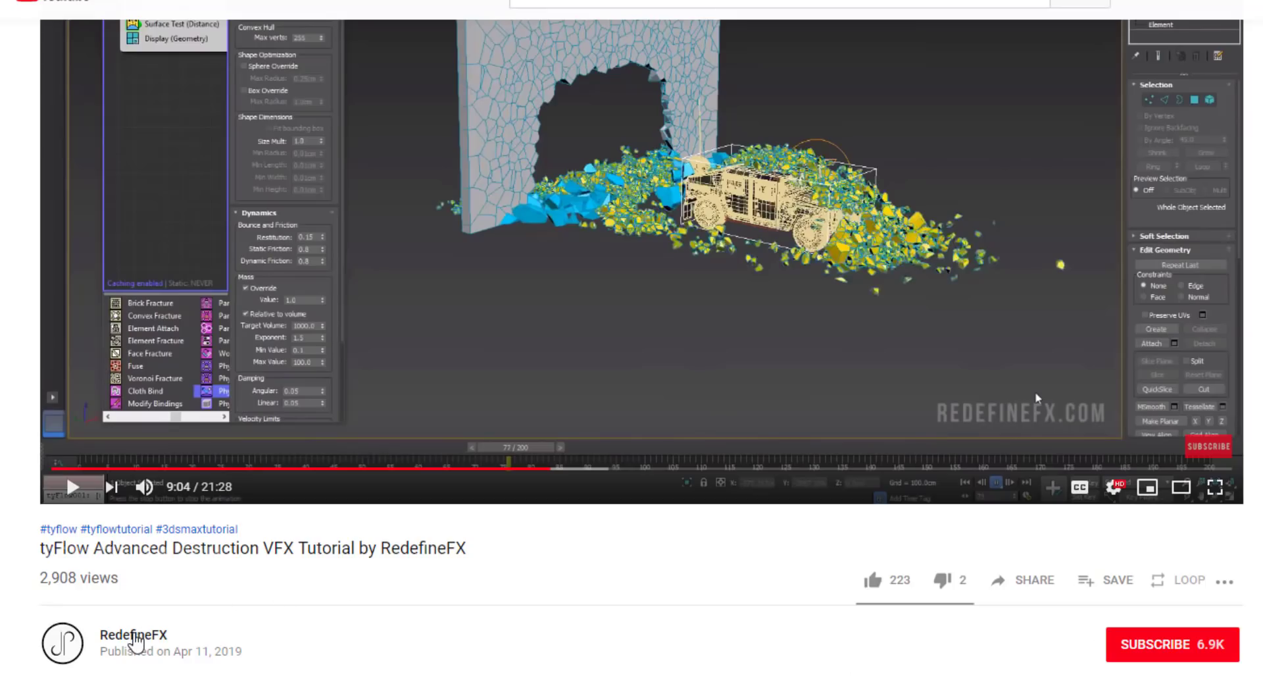
Open the RedefineFX channel on YouTube and browse its tyFlow Tutorial Series and popular uploads
click(135, 640)
scroll(640, 397, down, 7)
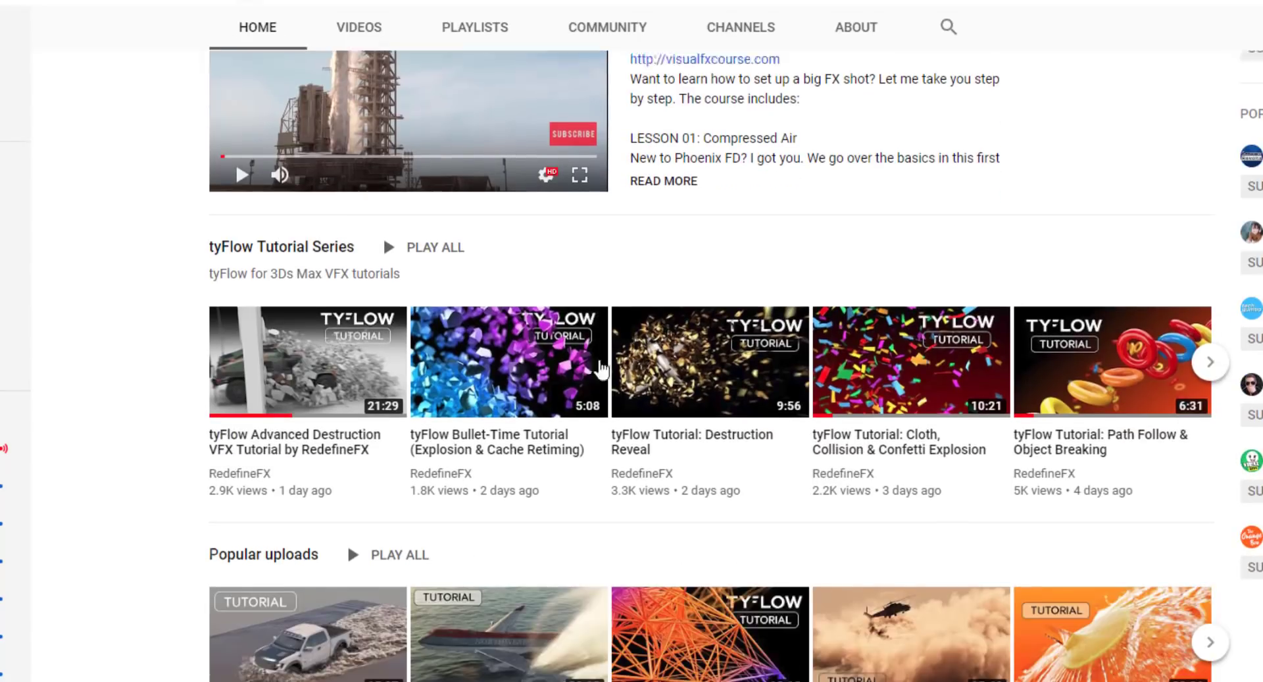
scroll(925, 525, down, 4)
scroll(922, 328, up, 6)
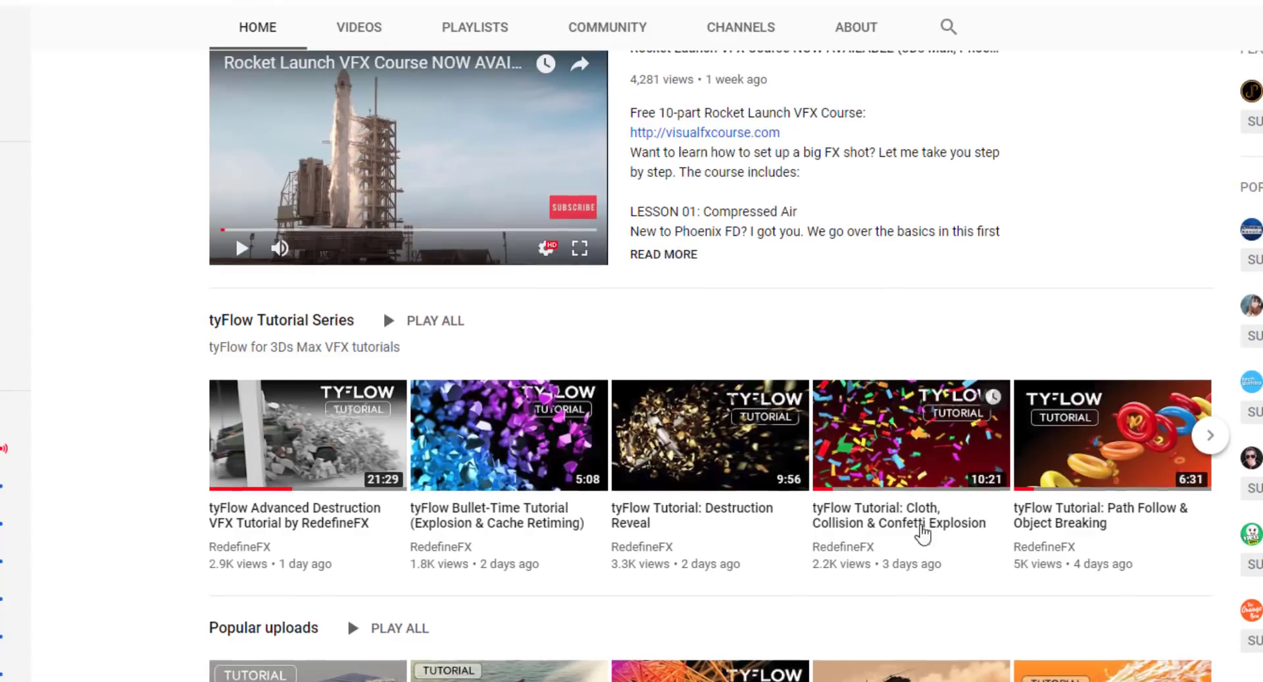